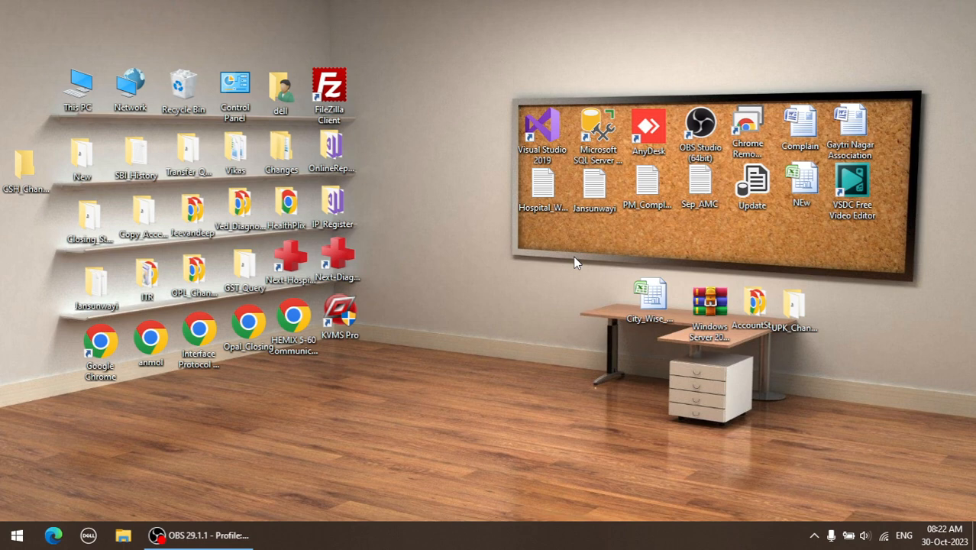
Log in to the Next Diagnostic software for financial year 23-24 and open the general pathology report form.
double_click(353, 257)
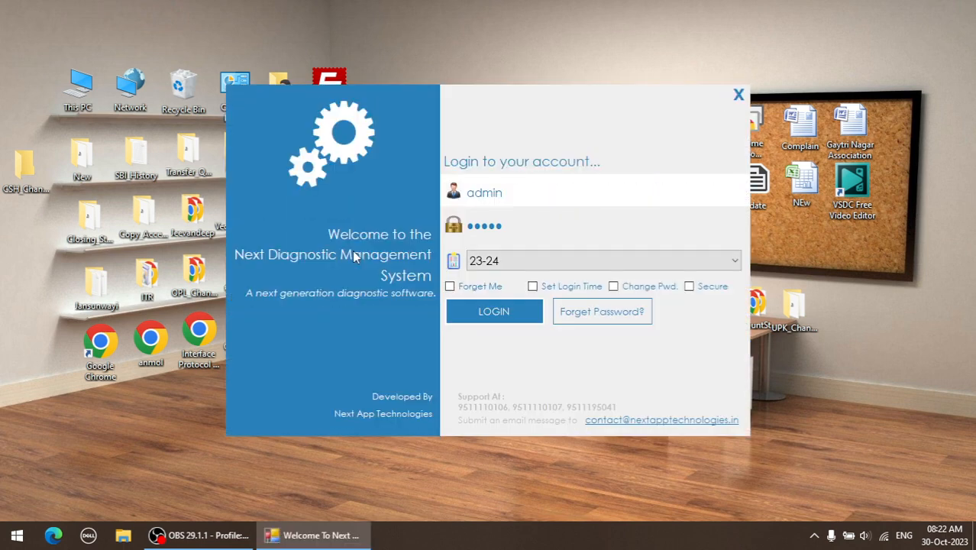
left_click(511, 311)
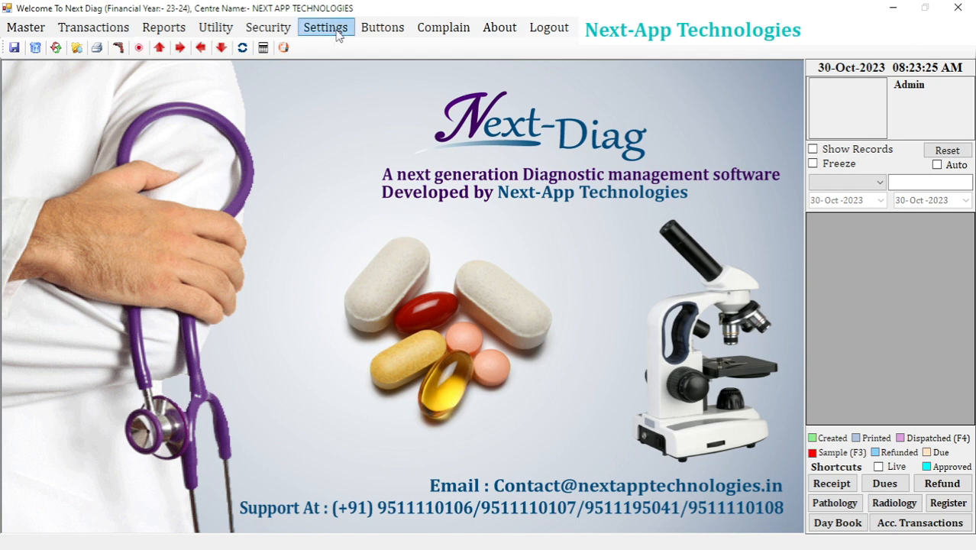
left_click(164, 27)
mouse_move(252, 69)
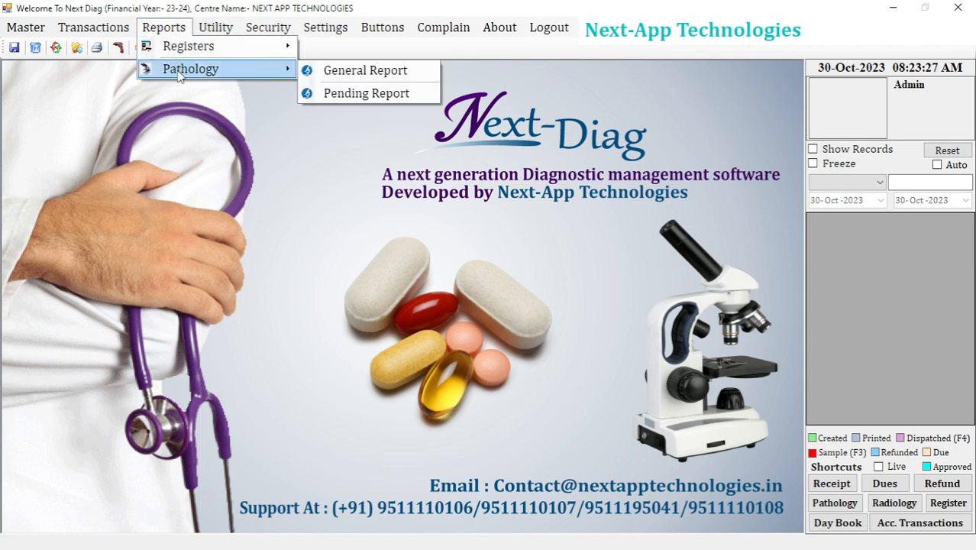
left_click(352, 69)
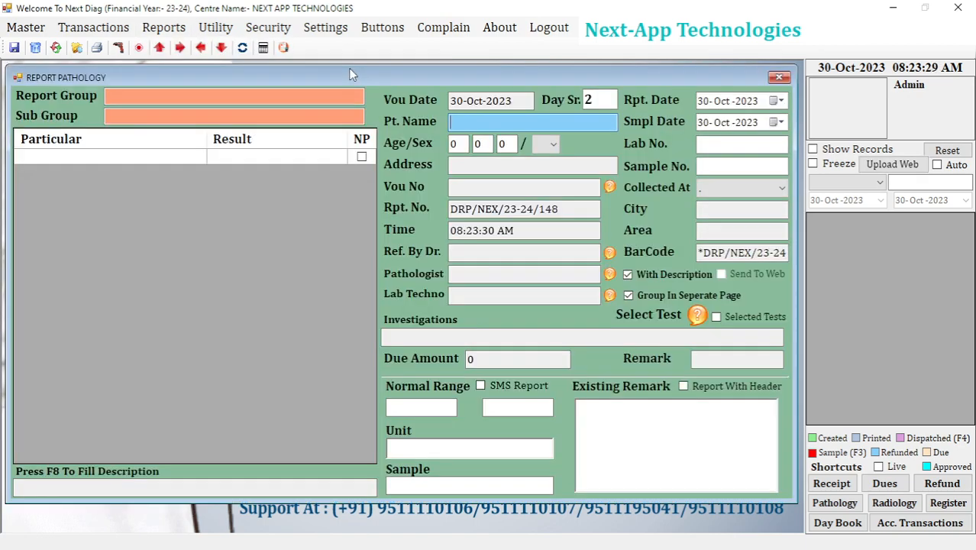
Show the saved pathology records and load the patient report dated 27-Oct-2023.
left_click(847, 151)
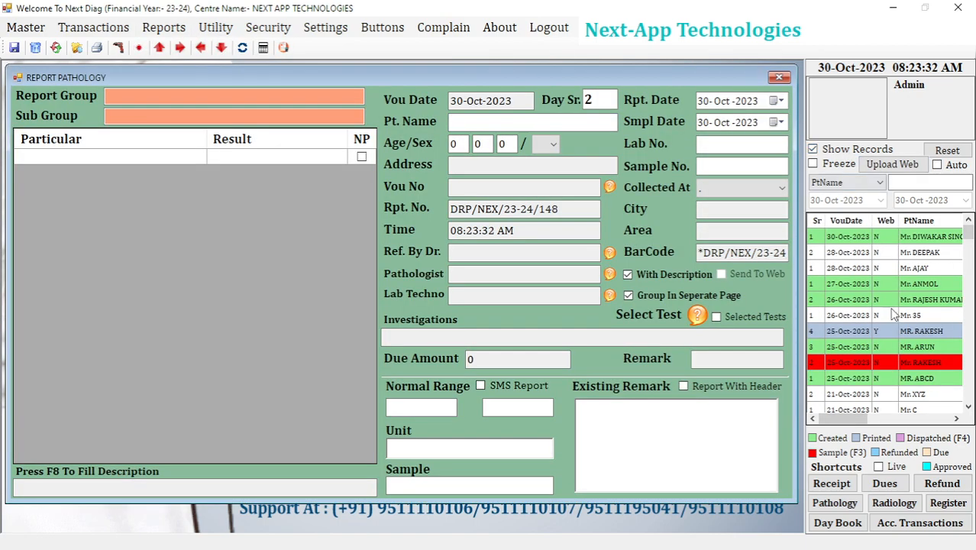
double_click(880, 286)
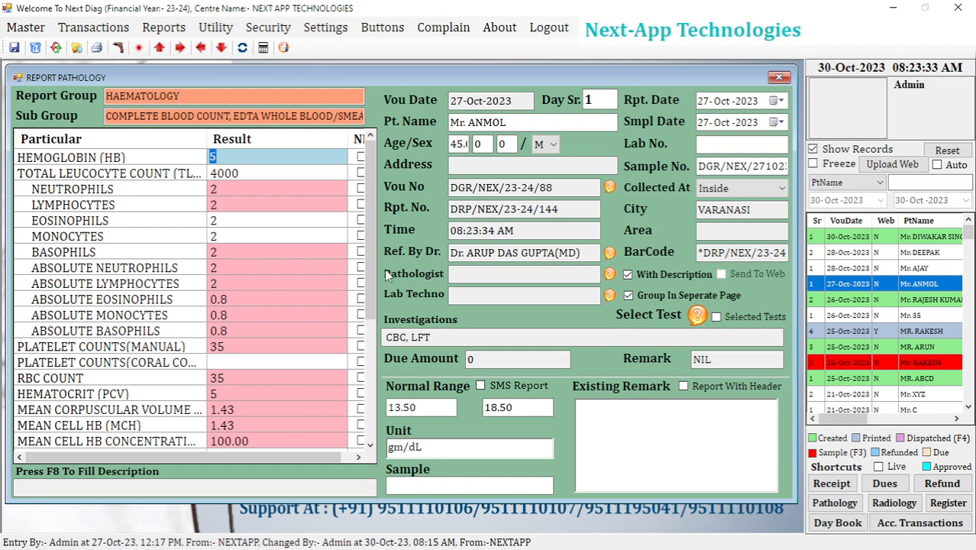
left_click_drag(369, 271, 368, 173)
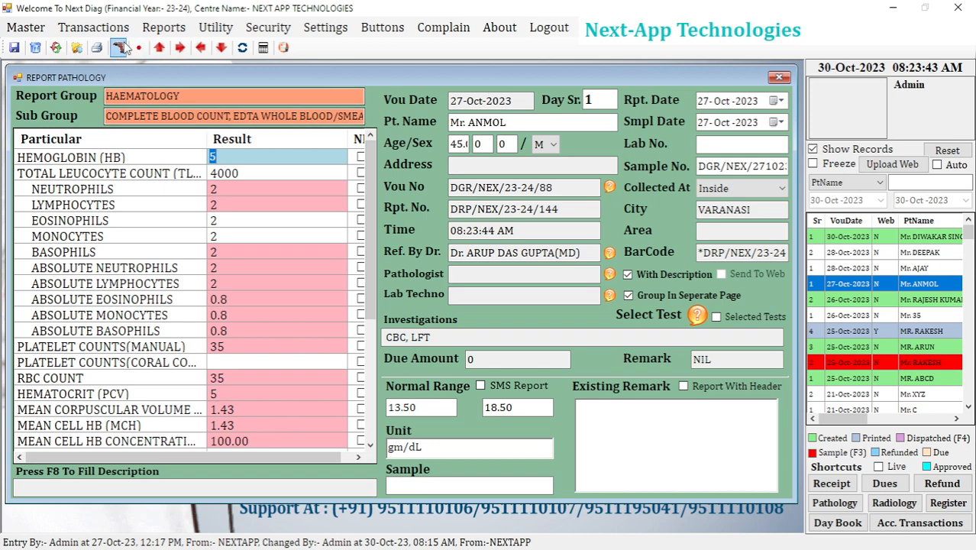
Preview the loaded pathology report for printing and highlight its HAEMATOLOGY heading.
left_click(96, 47)
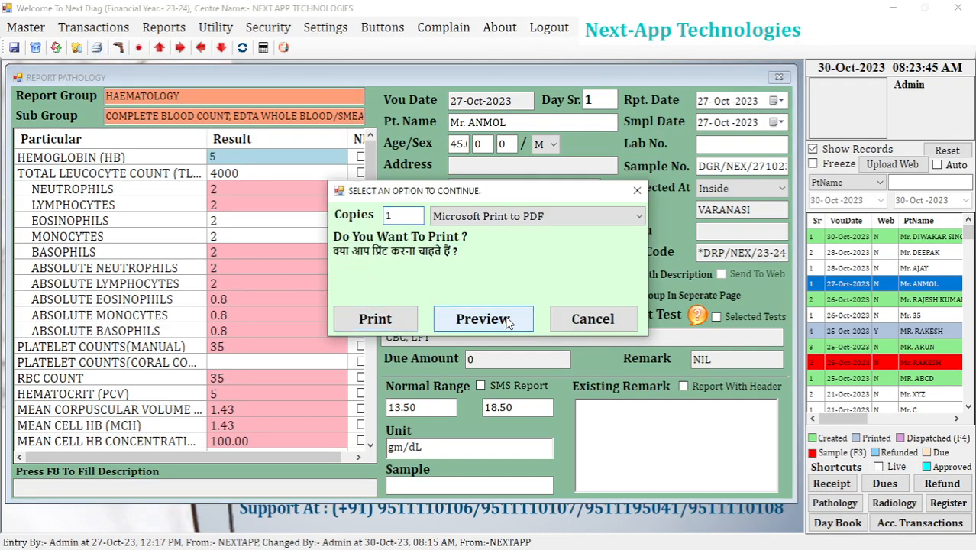
left_click(507, 320)
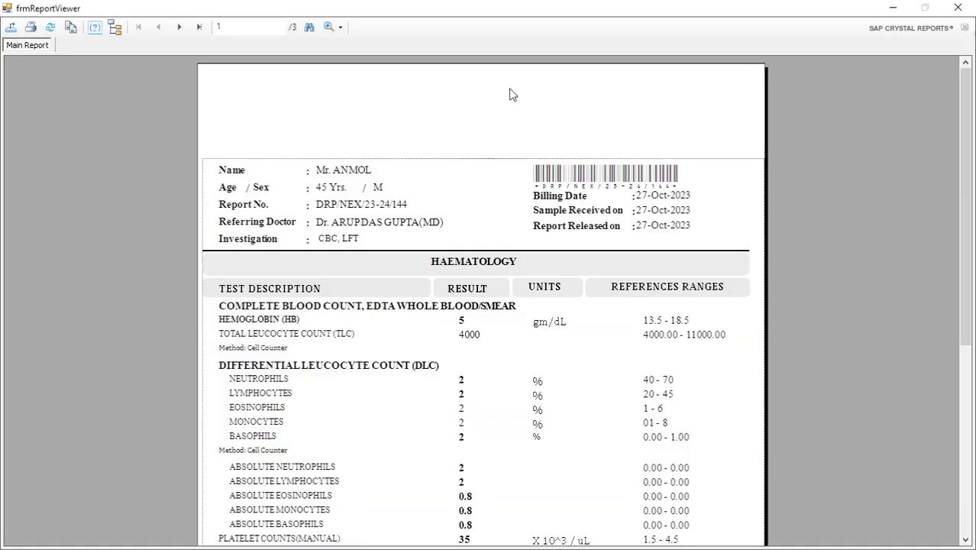
left_click_drag(966, 190, 968, 221)
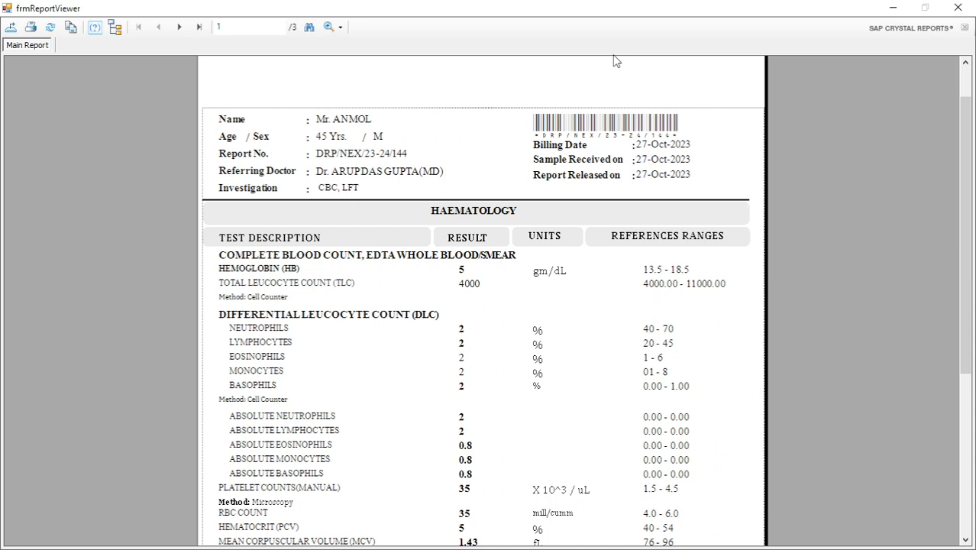
left_click(483, 215)
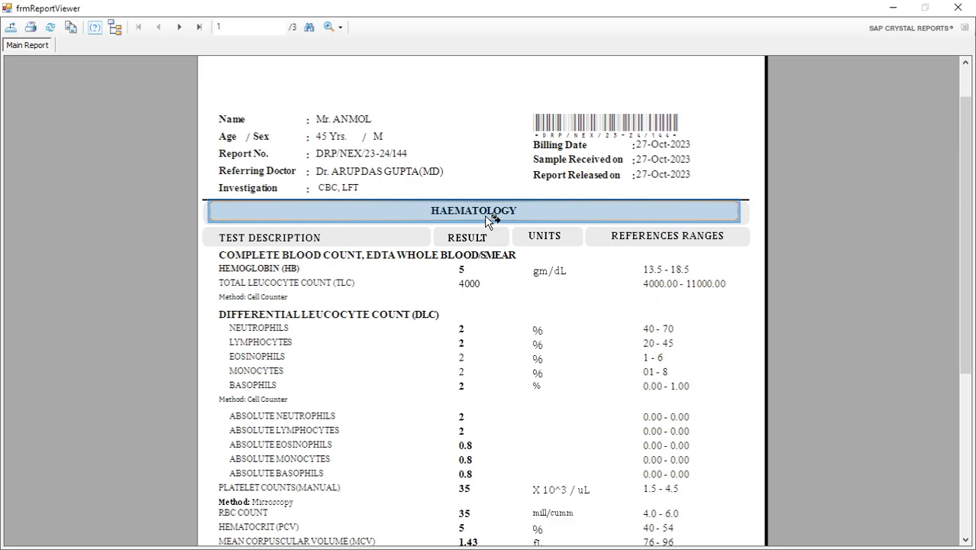
Switch to Microsoft Word with a new blank document for notes.
key("super")
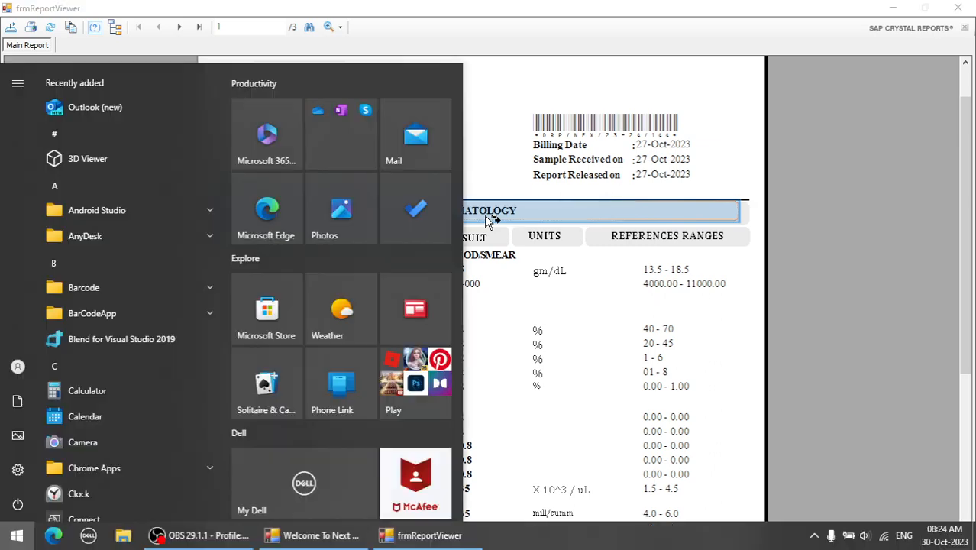
type("wor")
key("Return")
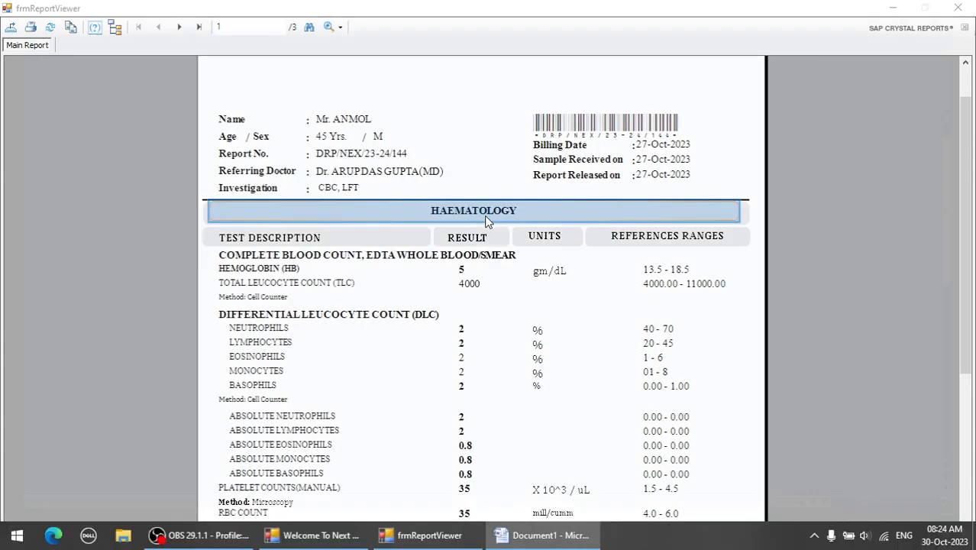
type("1)")
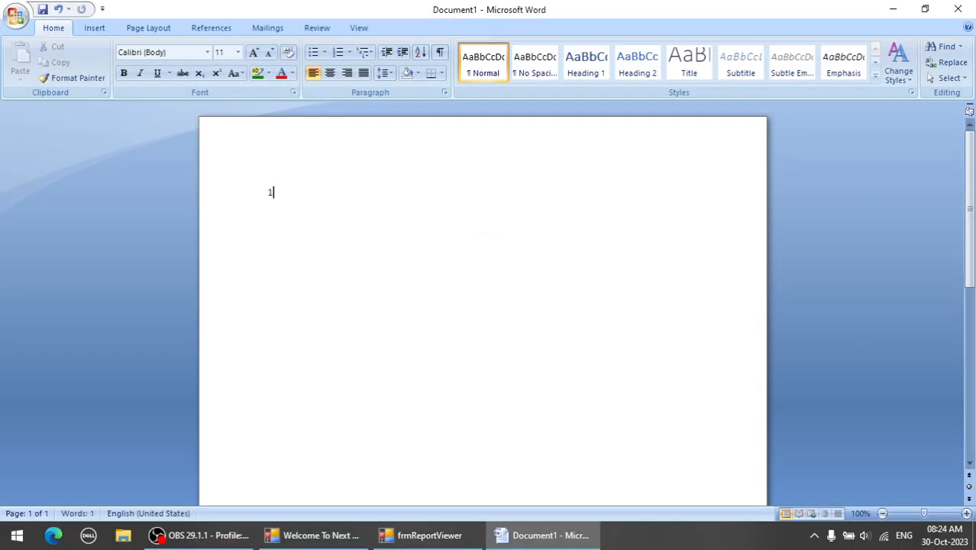
key("ctrl+z")
key("ctrl+z")
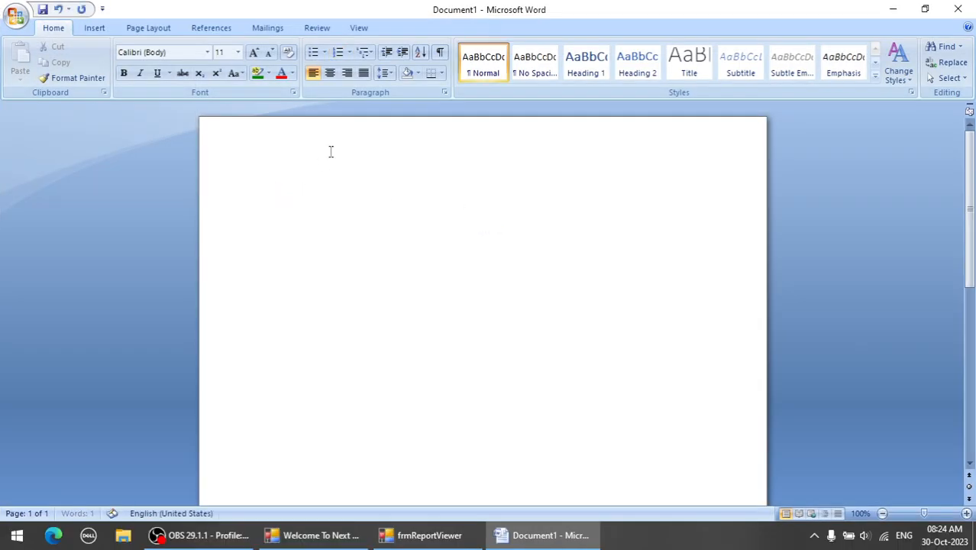
Set the blank document's text to the Cambria font at size 15.
left_click(176, 50)
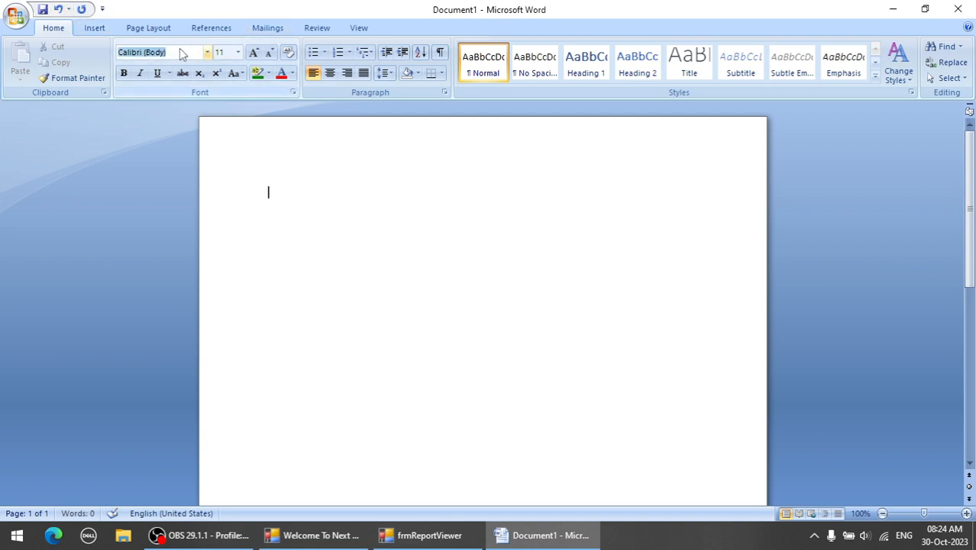
type("Cambria")
key("Return")
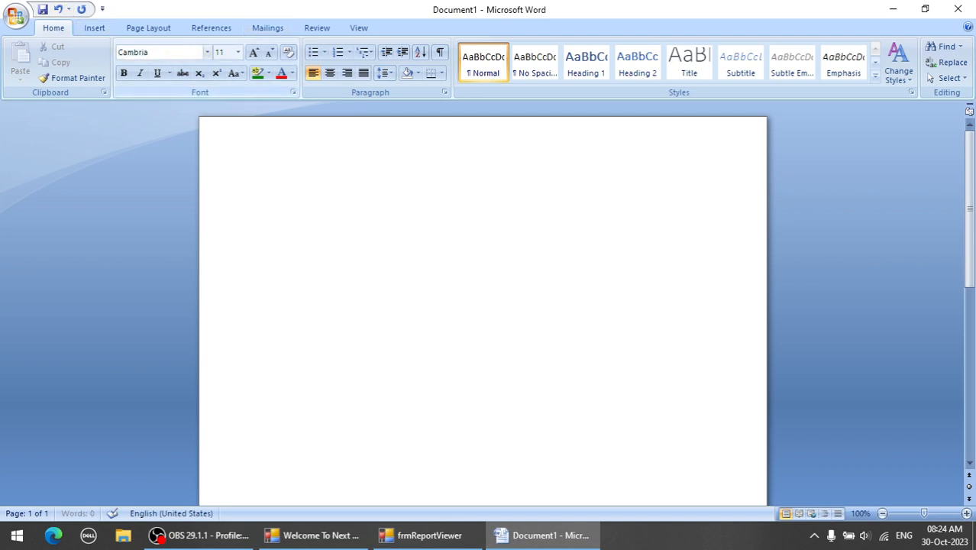
left_click(229, 51)
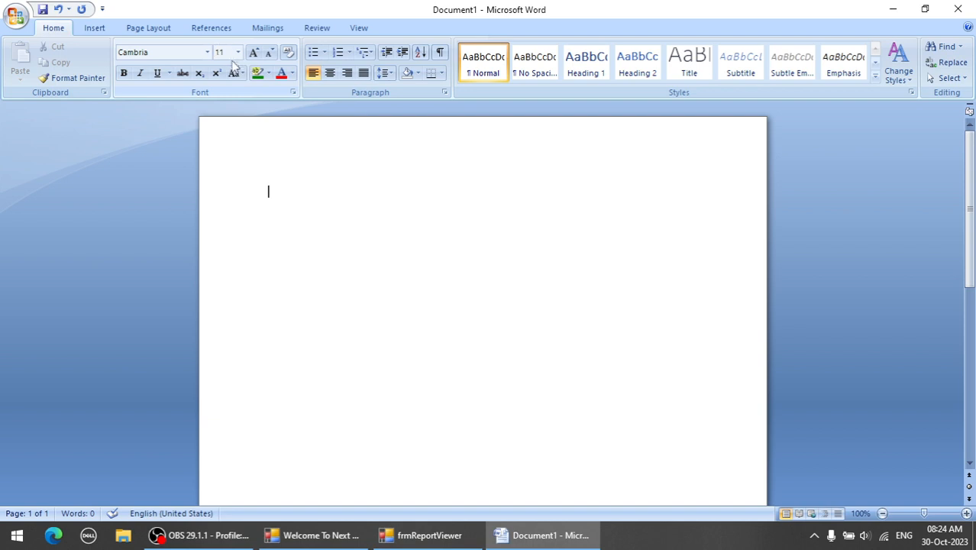
type("15")
key("Return")
Enter "1) Report Group" as the first numbered item and return to the pathology report preview.
type("1) Rep")
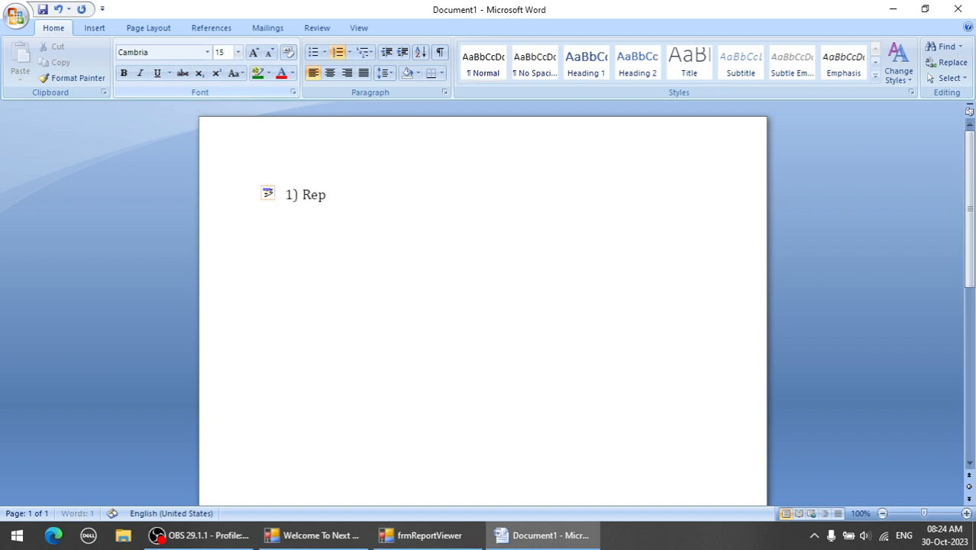
type("ort Group")
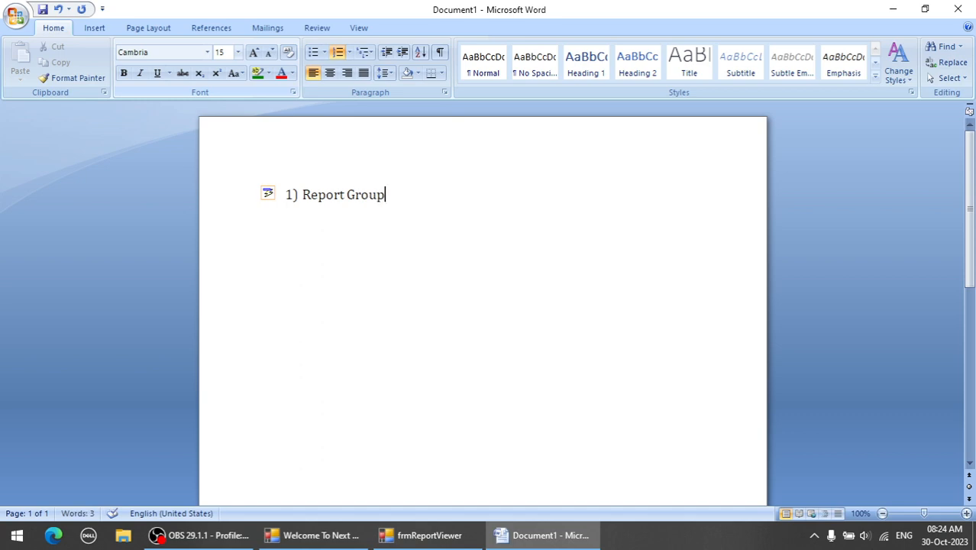
left_click(894, 12)
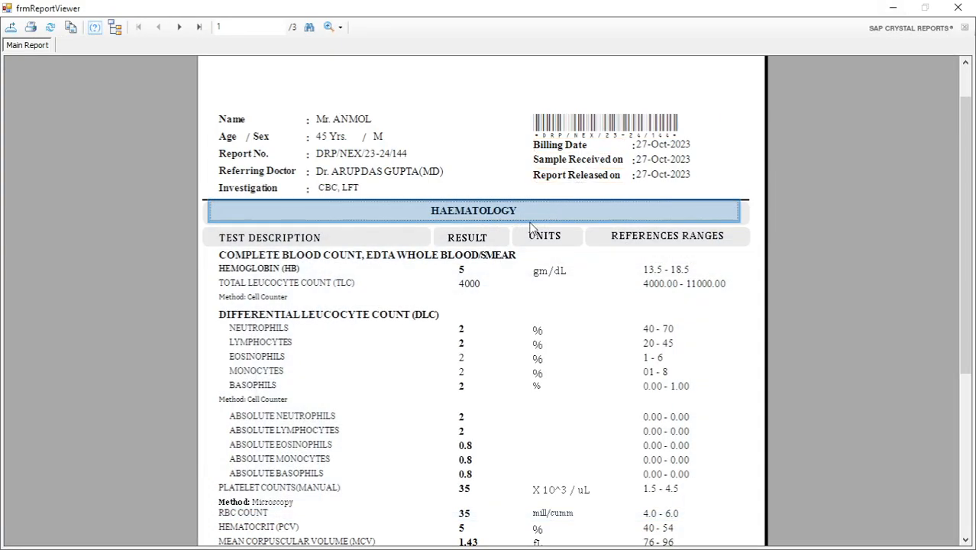
Examine the HAEMATOLOGY heading as the report group in the previewed report.
left_click(754, 155)
left_click(463, 216)
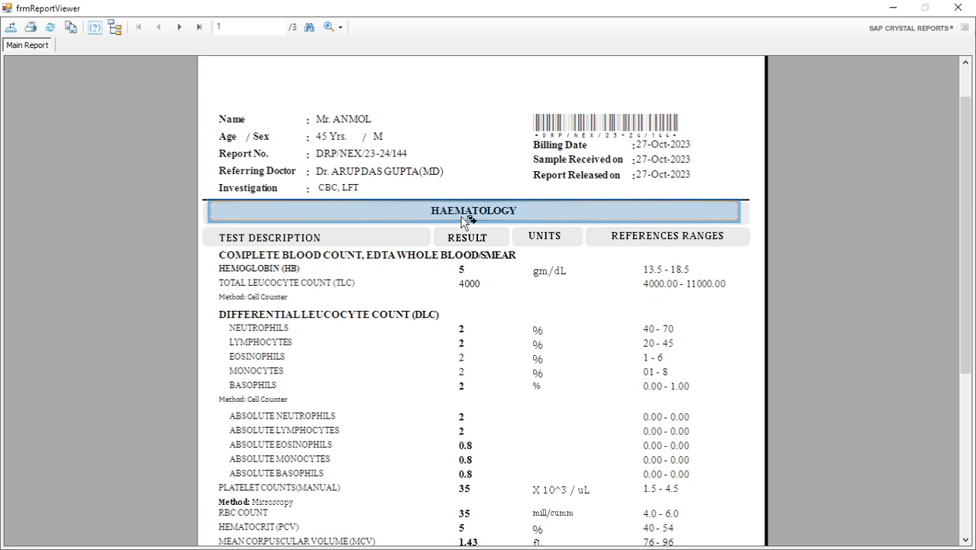
left_click(743, 161)
left_click(529, 216)
left_click(756, 163)
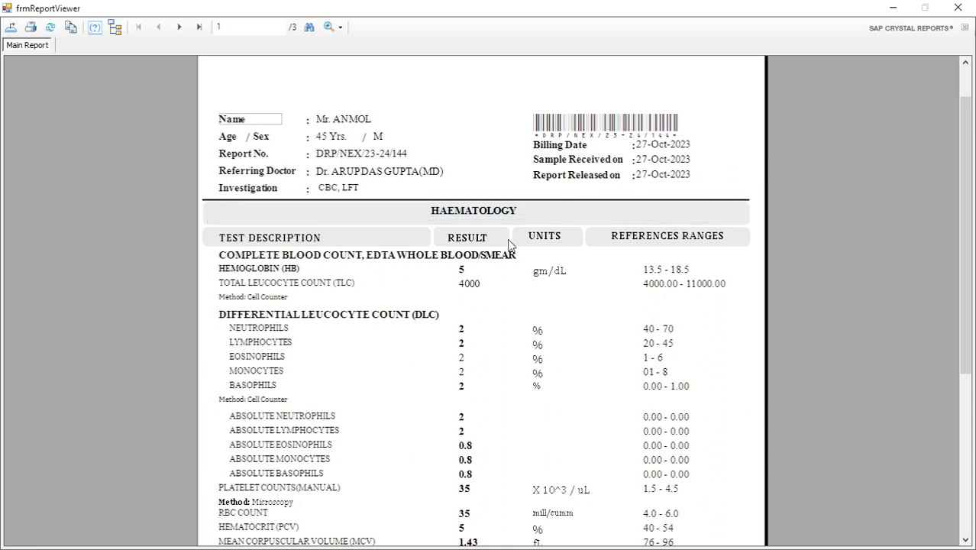
Examine the Complete Blood Count and Differential Leucocyte Count headings as sub-groups under the HAEMATOLOGY group.
left_click(424, 254)
left_click(371, 319)
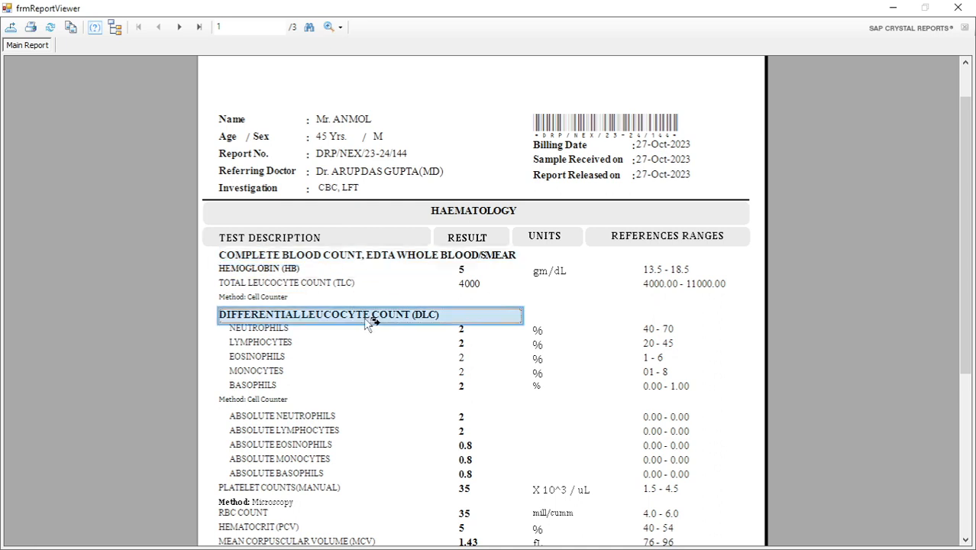
left_click(378, 257)
left_click(374, 318)
left_click(481, 216)
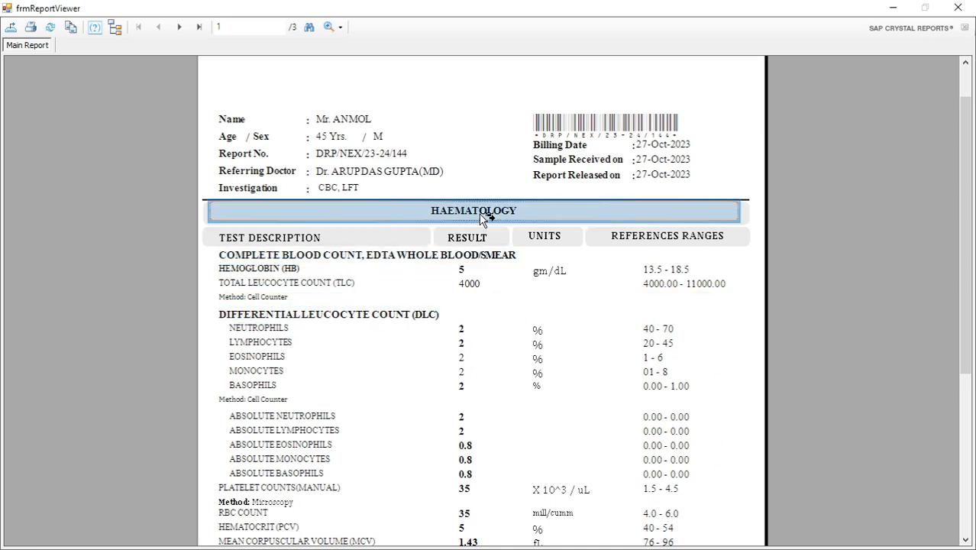
left_click(446, 255)
left_click(391, 317)
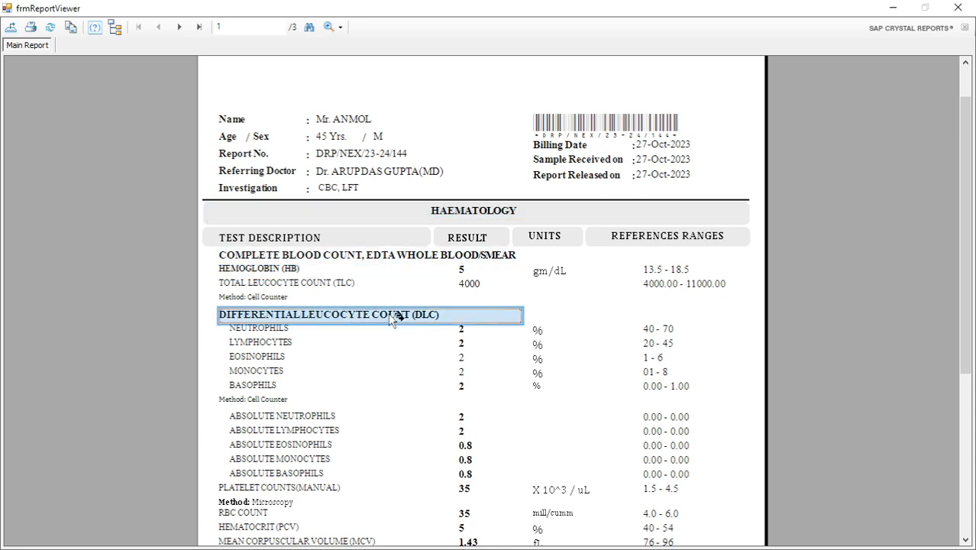
left_click(403, 258)
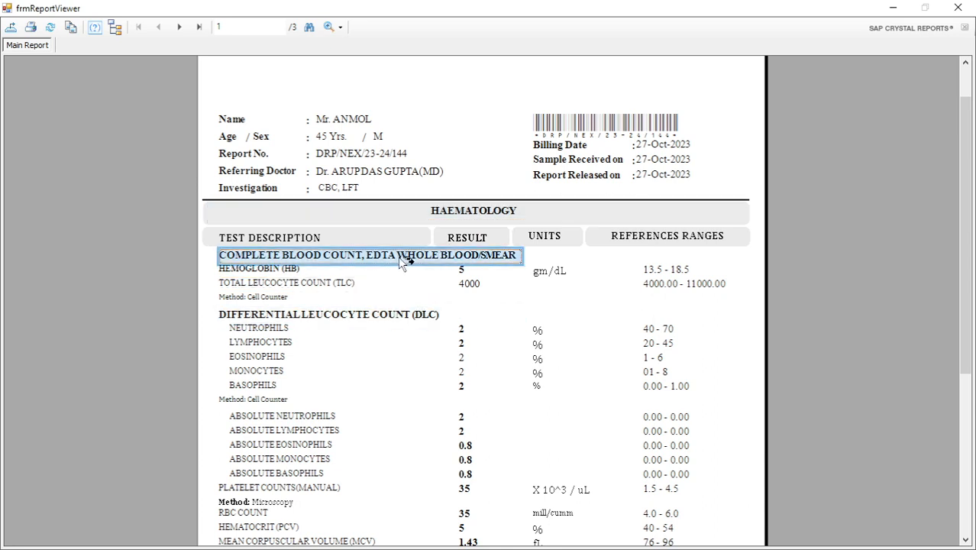
left_click(491, 214)
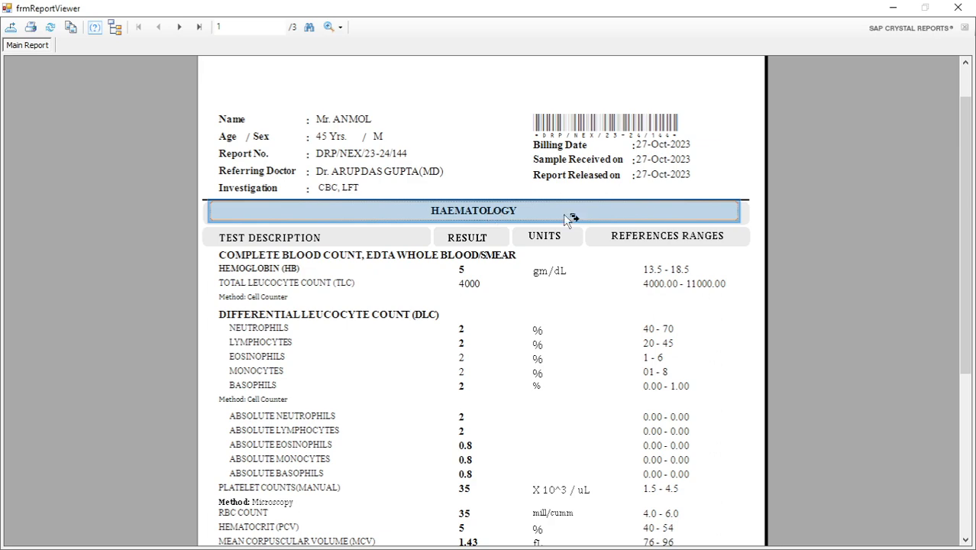
Examine the individual tests under each sub-group, from Hemoglobin and Total Leucocyte Count to Neutrophils through Basophils.
left_click_drag(964, 233, 960, 299)
left_click(290, 158)
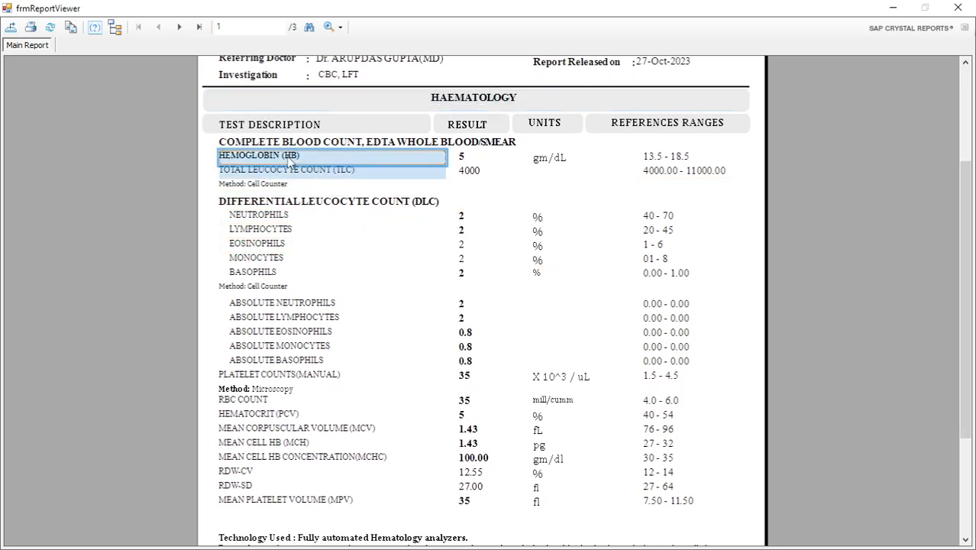
left_click(288, 171)
left_click(276, 220)
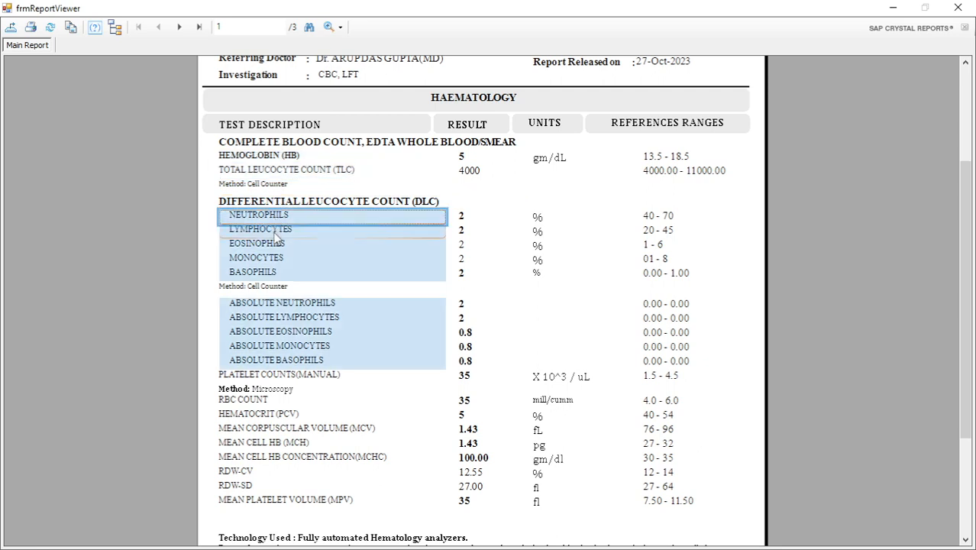
left_click(276, 234)
left_click(272, 246)
left_click(264, 272)
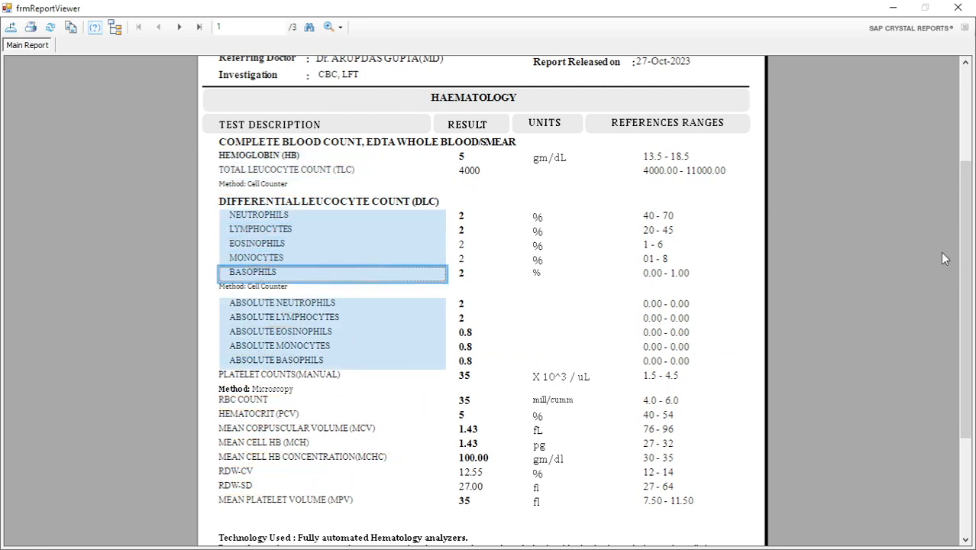
Review the report hierarchy again, from the HAEMATOLOGY group to the Complete Blood Count and Differential Leucocyte Count sub-groups.
scroll(817, 204, "up", 3)
left_click(748, 168)
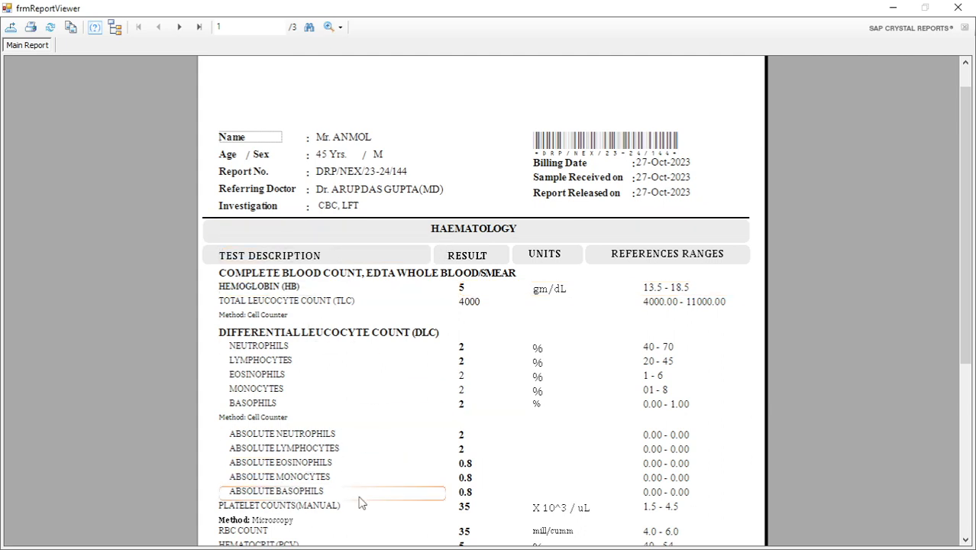
scroll(966, 208, "down", 1)
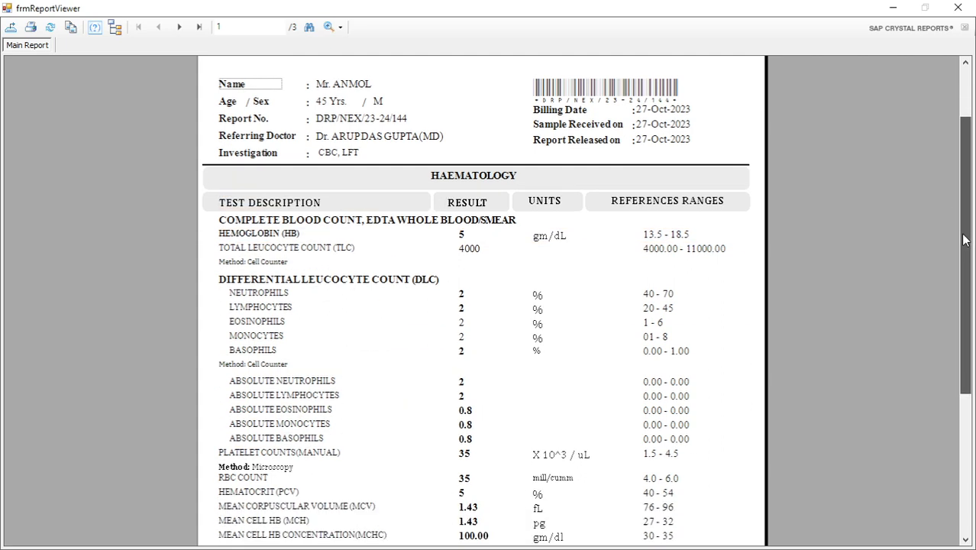
left_click(472, 181)
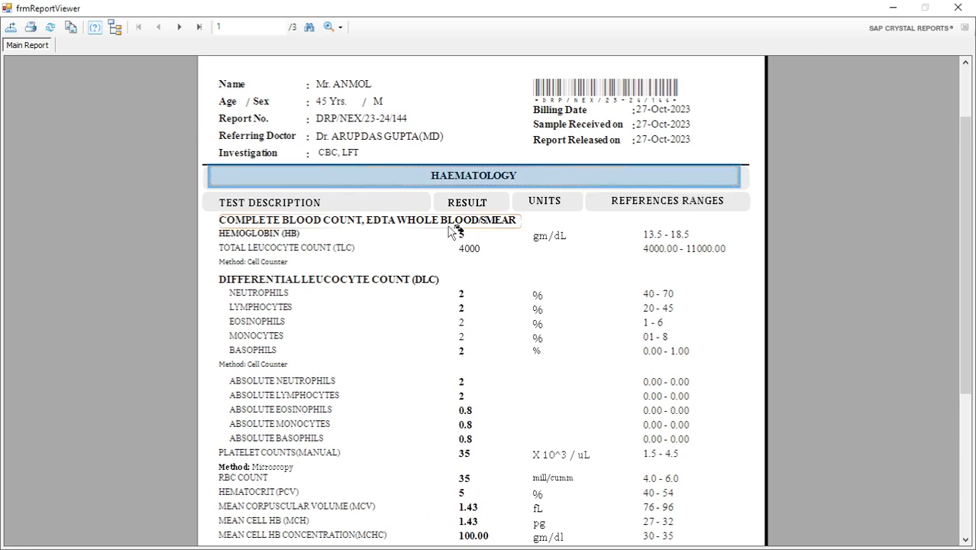
left_click(334, 223)
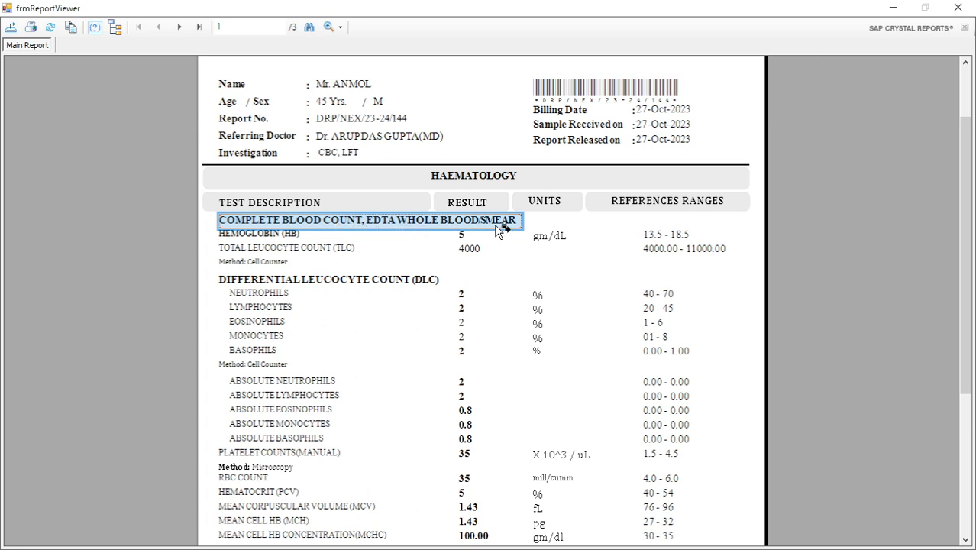
left_click(410, 284)
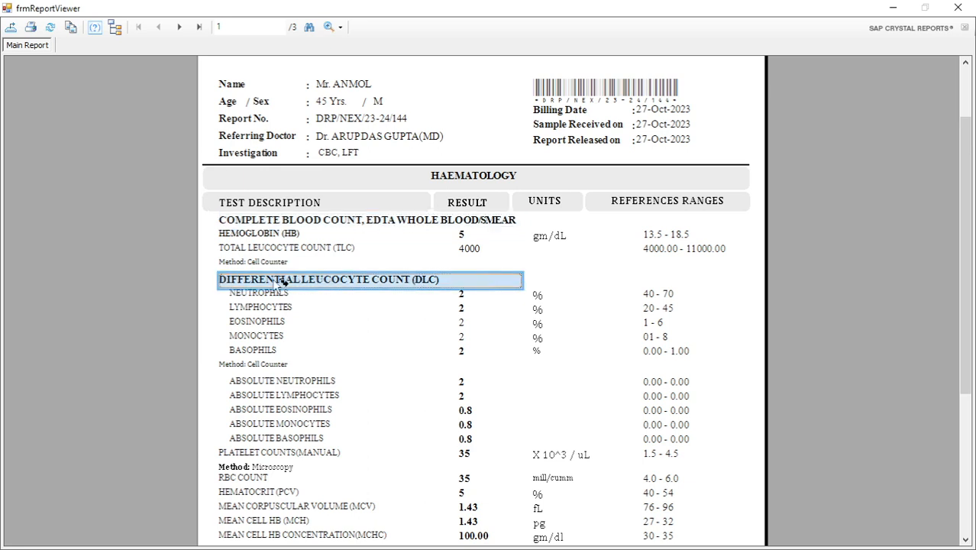
Examine the tests under Differential Leucocyte Count and the placement of both sub-groups beneath the HAEMATOLOGY group.
left_click(238, 307)
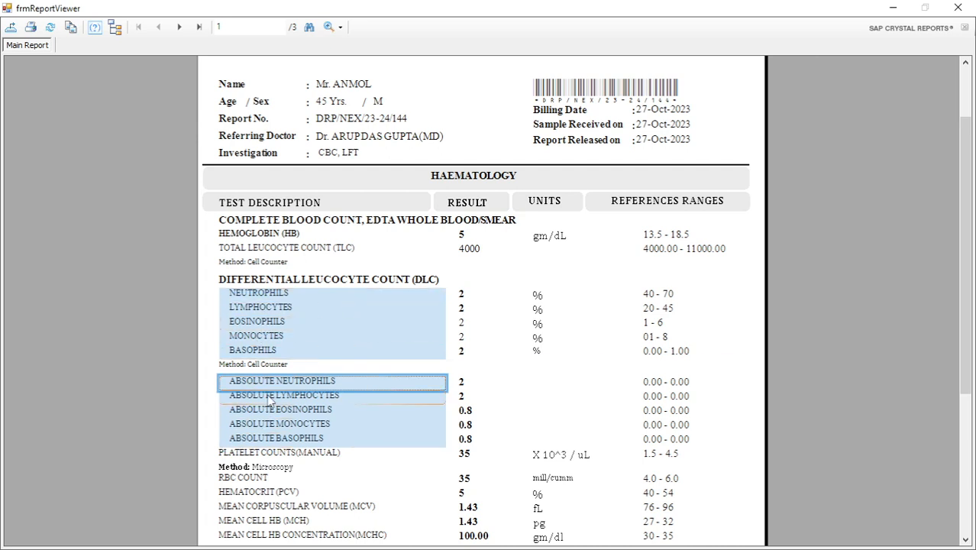
left_click(371, 281)
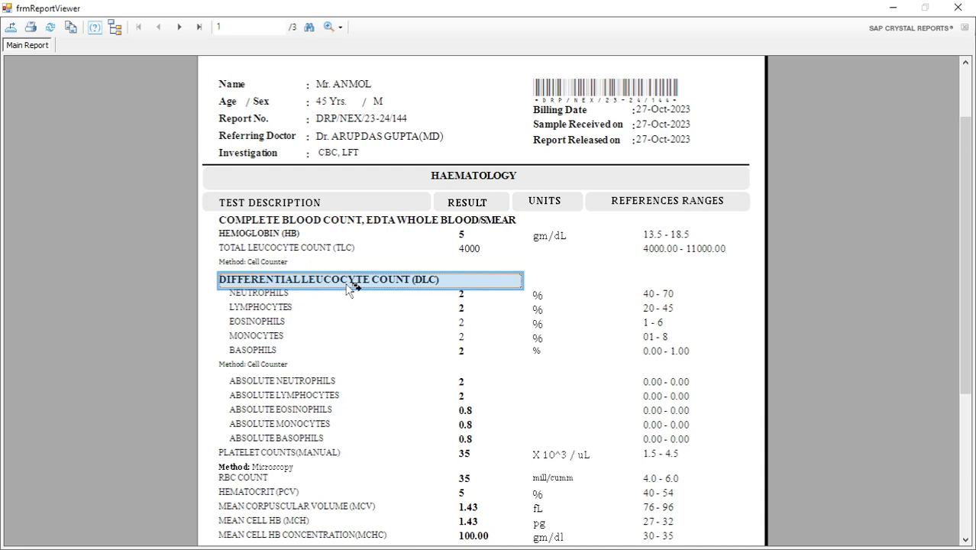
left_click(475, 181)
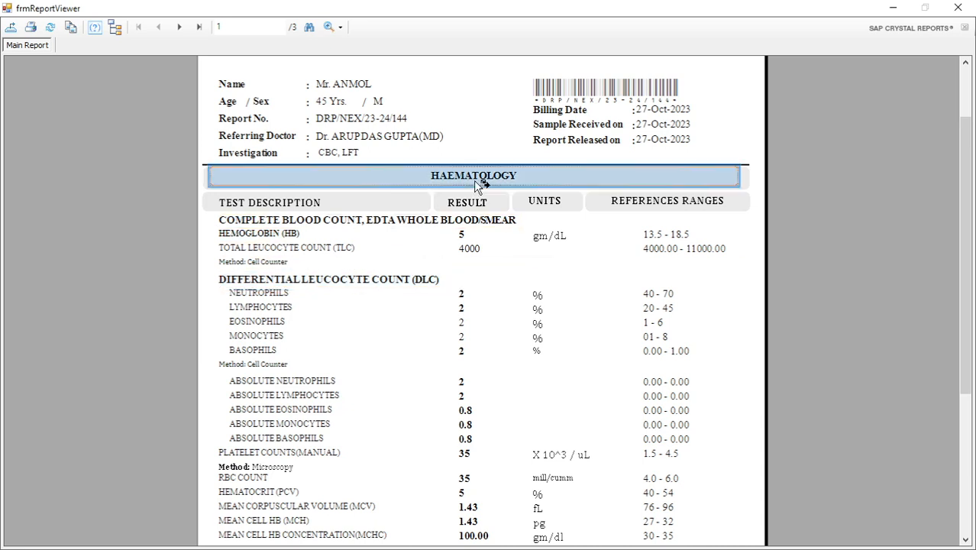
left_click(408, 223)
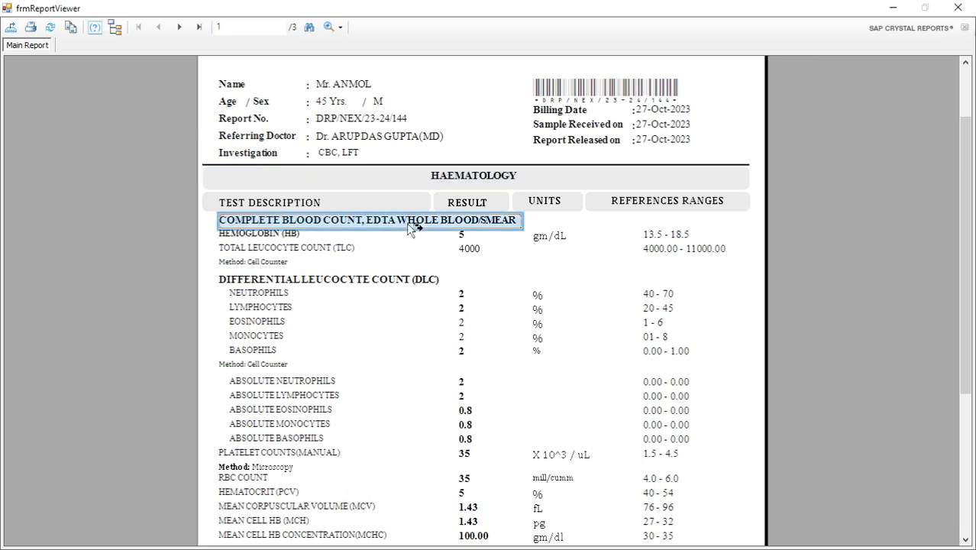
left_click(474, 185)
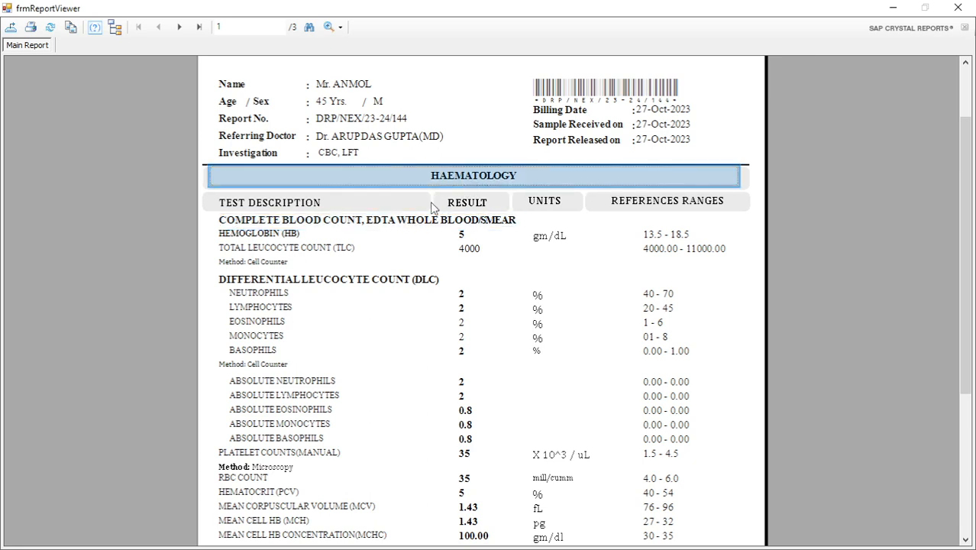
left_click(413, 223)
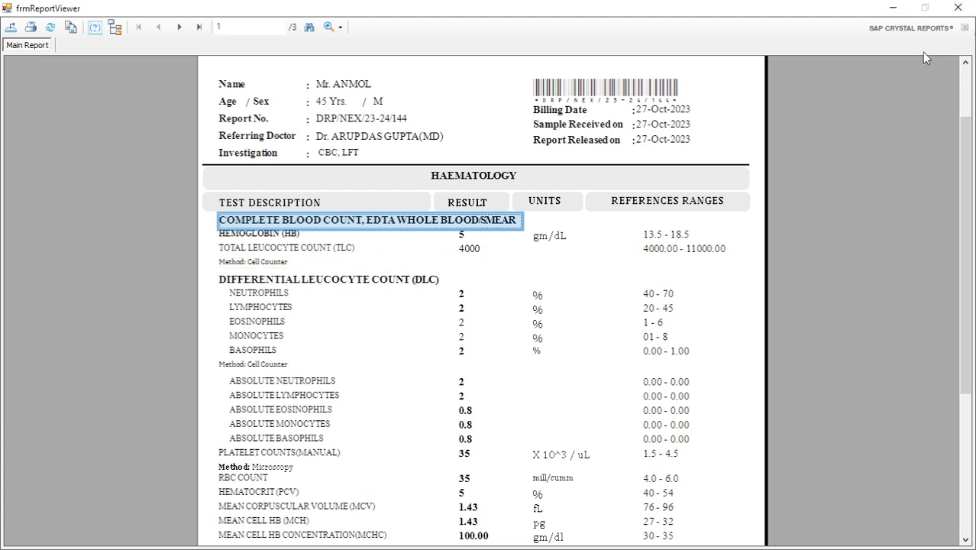
Switch to the Word document and add "Sub Group" as item 2 of the numbered list.
key("alt+Tab")
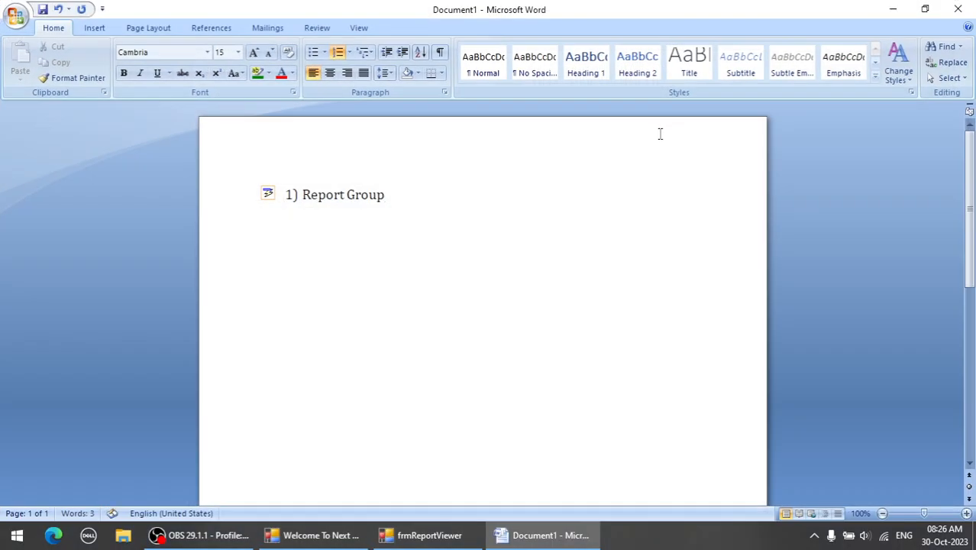
key("Return")
type("S")
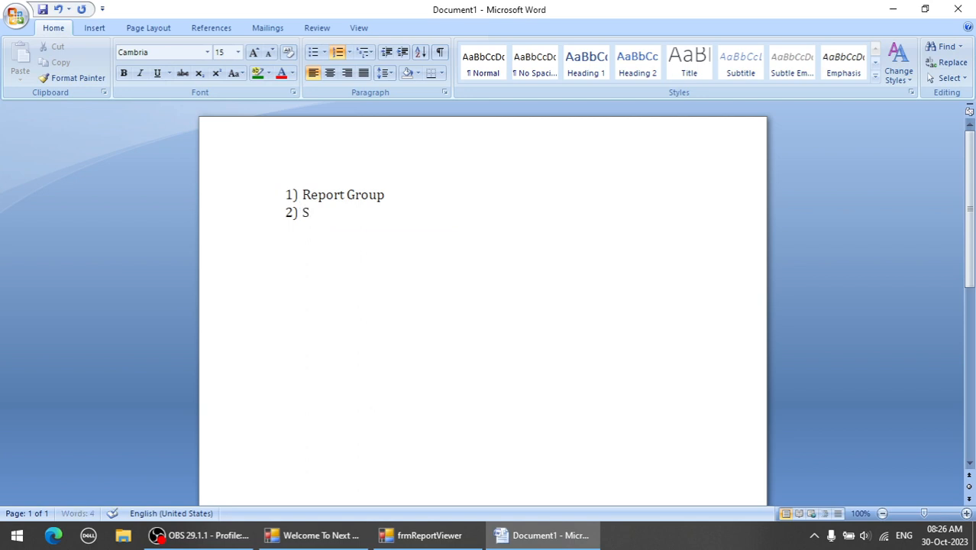
type("ub Group")
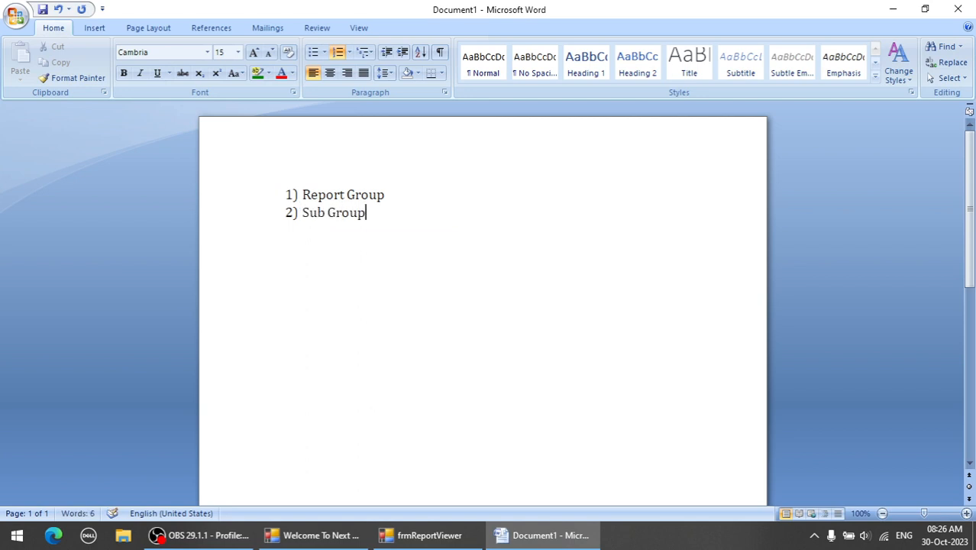
Add the note "(Main Heading)" after "Report Group" in the first list item.
key("End")
type("(na")
key("BackSpace")
key("BackSpace")
type("Mia")
key("BackSpace")
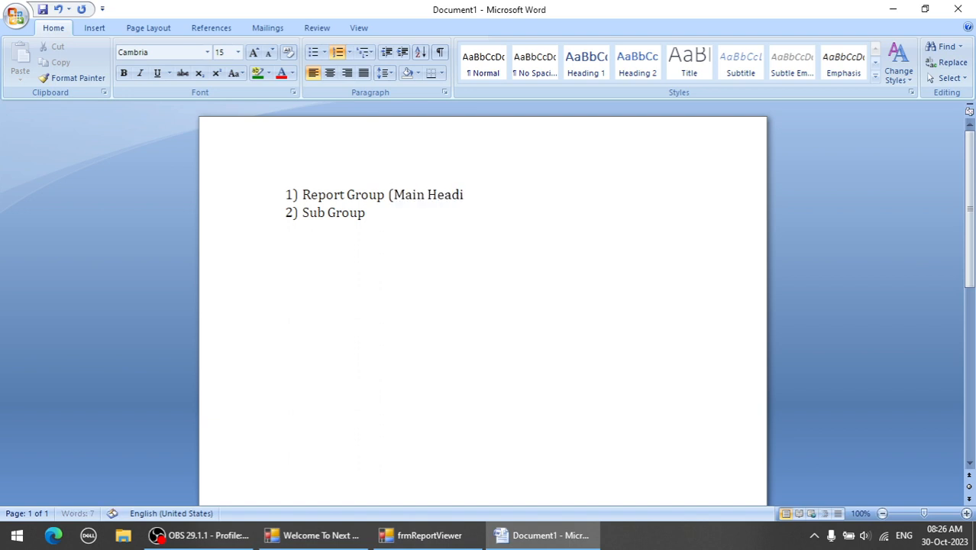
type("ain Heading)")
Add the note "(Sub Heading)" after "Sub Group" in the second list item.
left_click(291, 213)
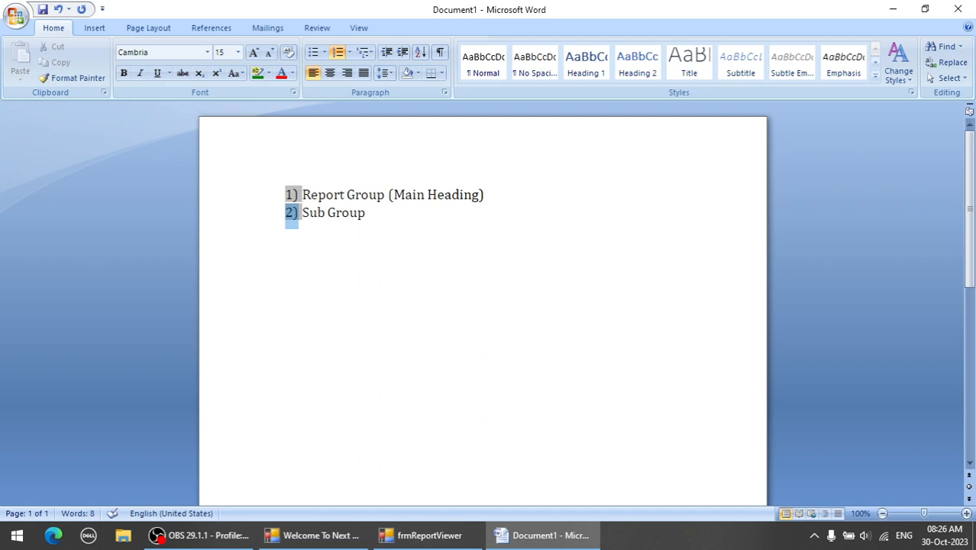
left_click(304, 213)
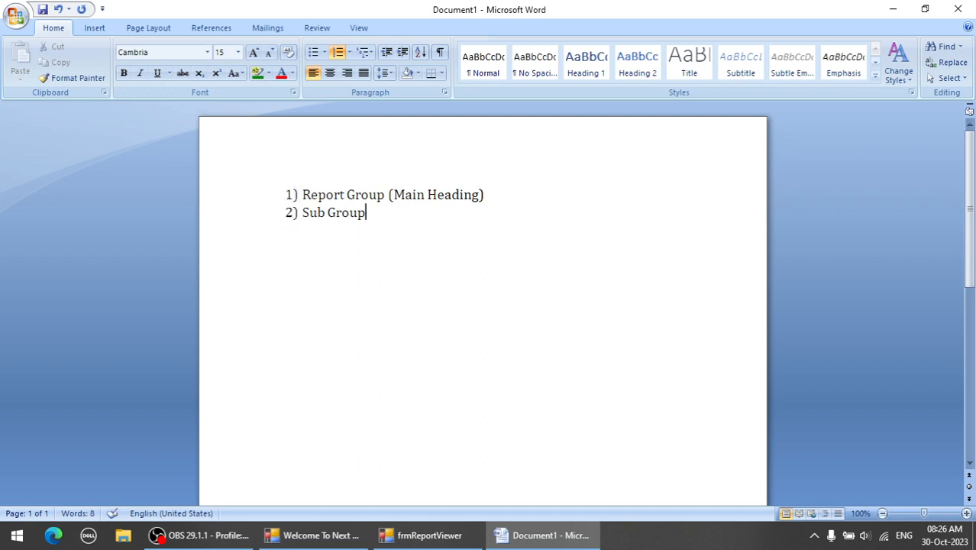
type("(Sub Hea")
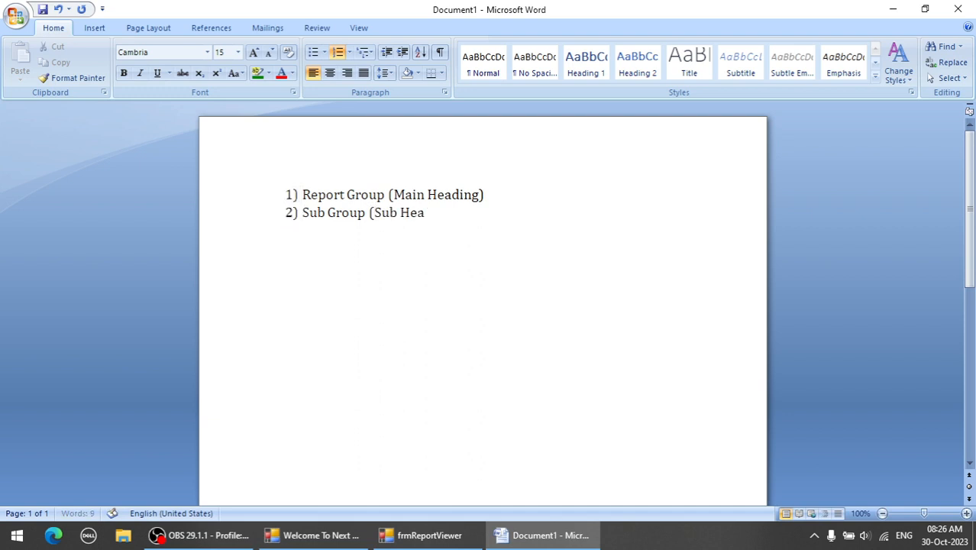
type("ding)")
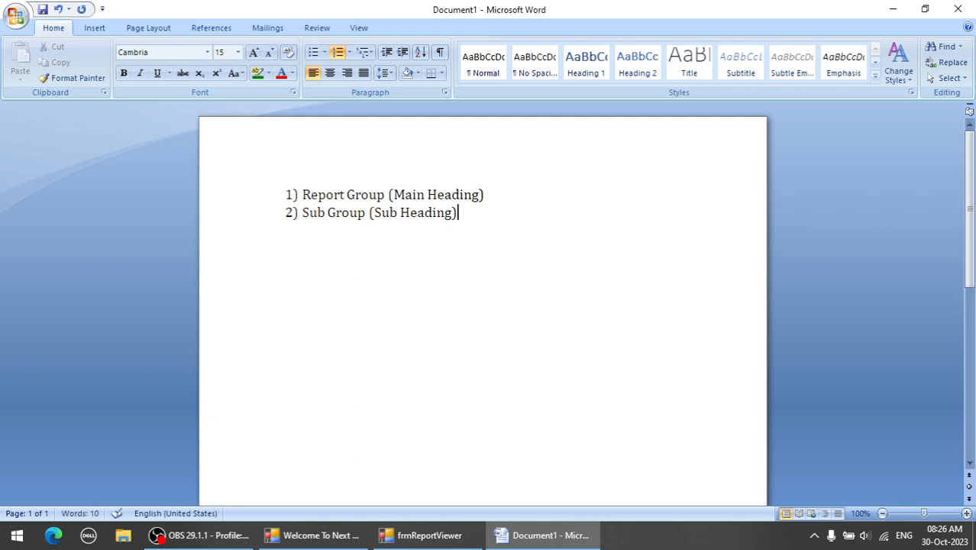
Switch back to the report preview and examine the HAEMATOLOGY main heading and the tests listed under its two sub-headings.
left_click(893, 10)
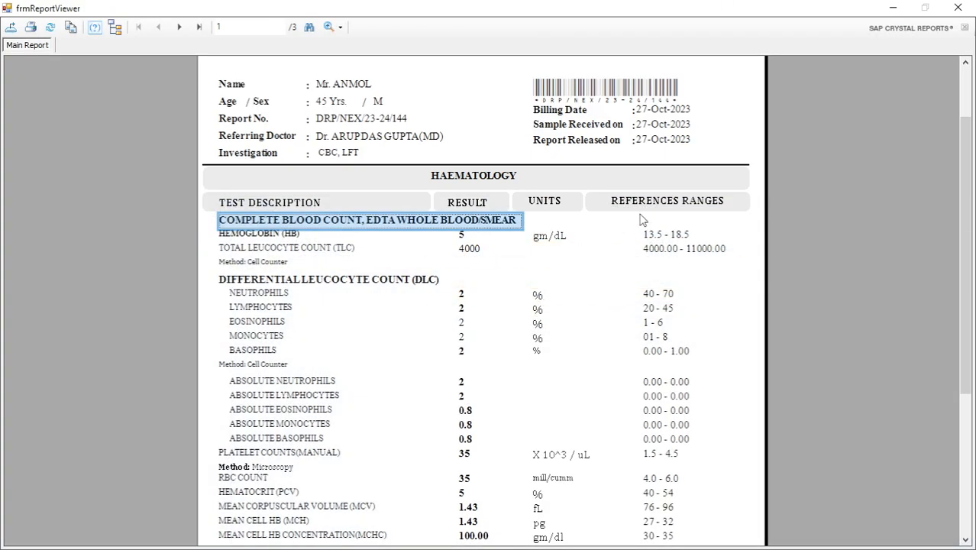
left_click(474, 177)
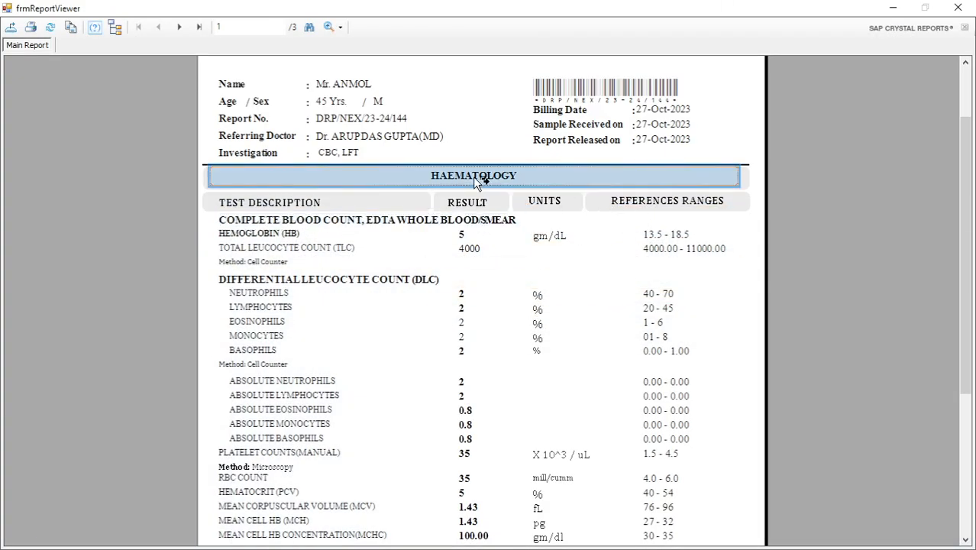
left_click(475, 223)
left_click(403, 238)
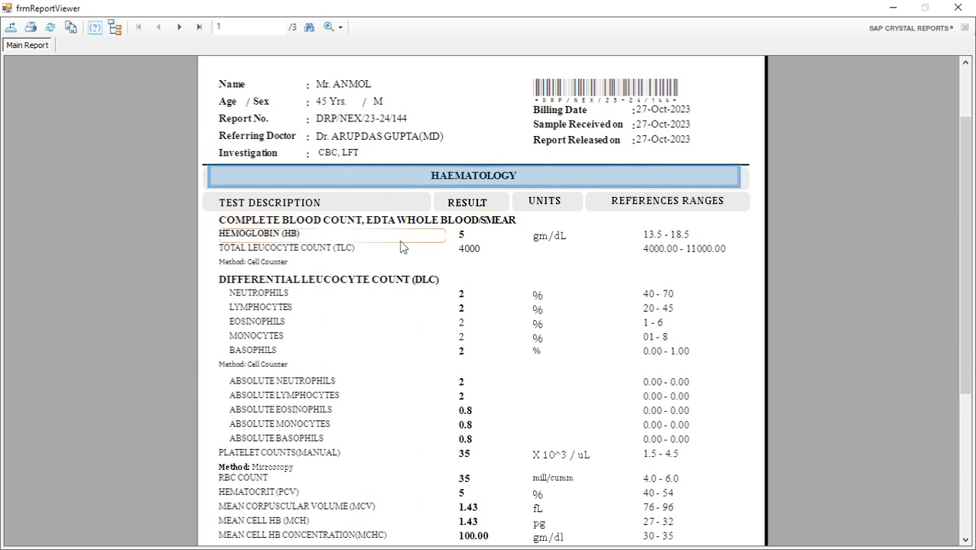
left_click(751, 145)
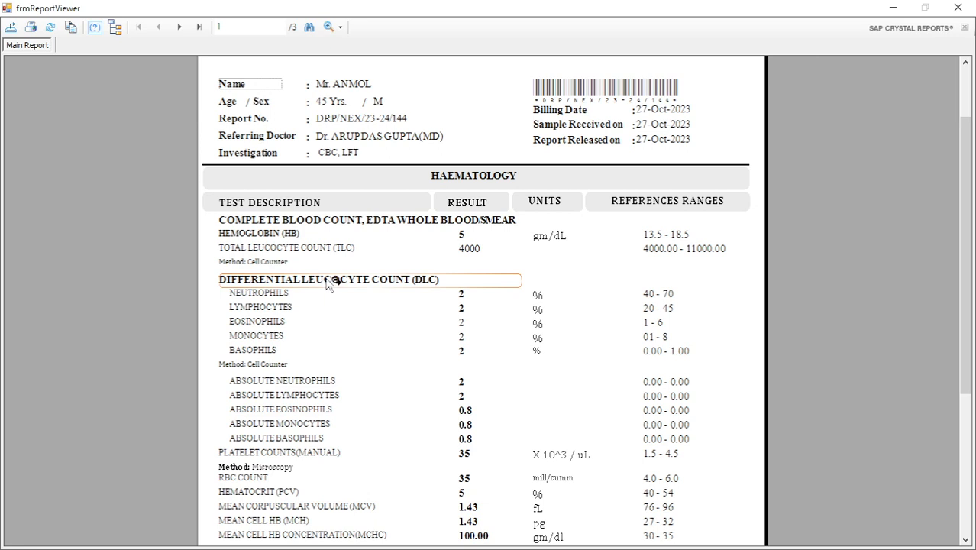
left_click(295, 248)
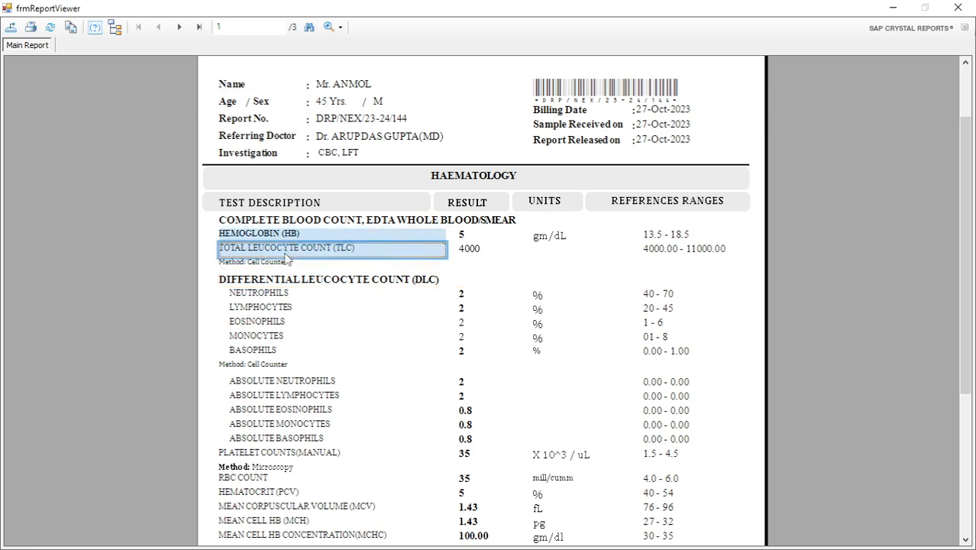
left_click(280, 297)
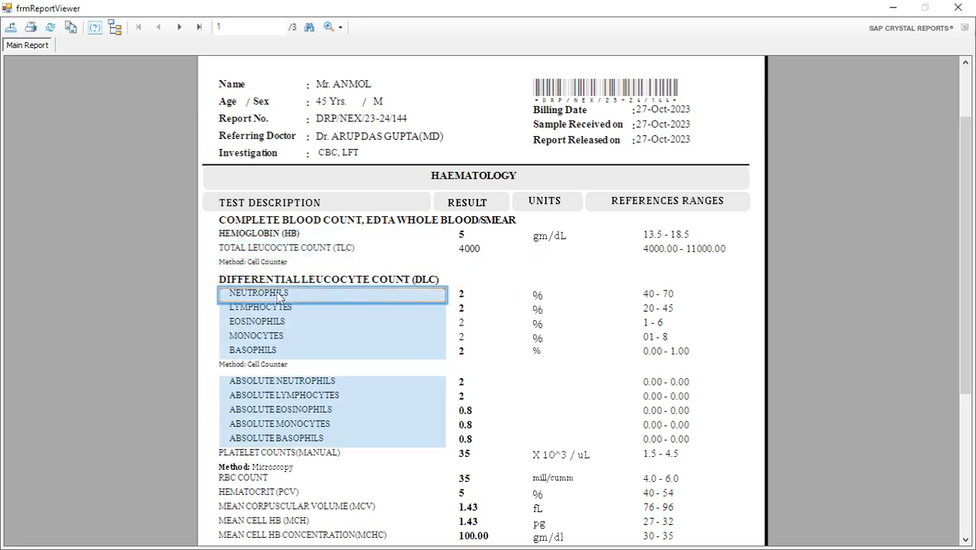
Trace the report from the HAEMATOLOGY group through the Complete Blood Count and Differential Leucocyte Count sub-groups to their individual tests.
left_click(466, 174)
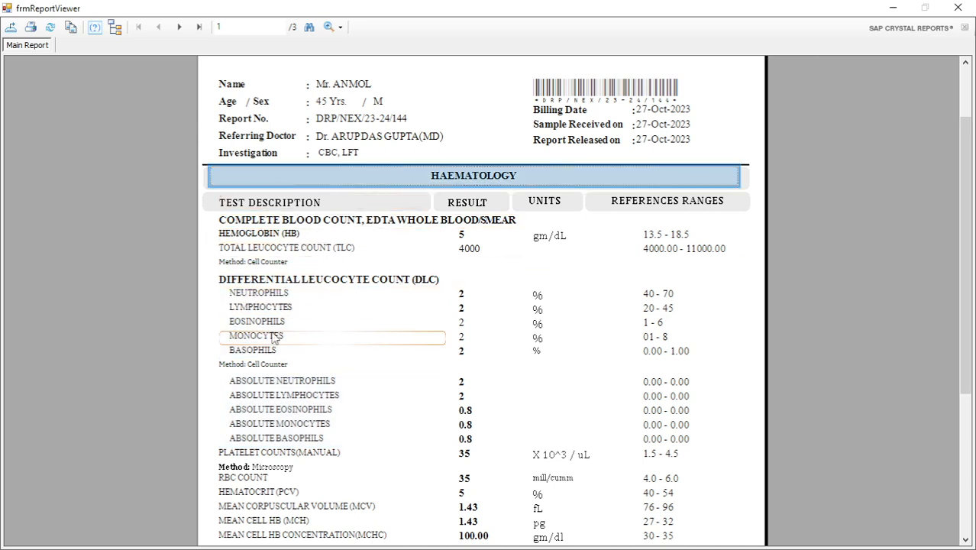
left_click(360, 226)
left_click(496, 175)
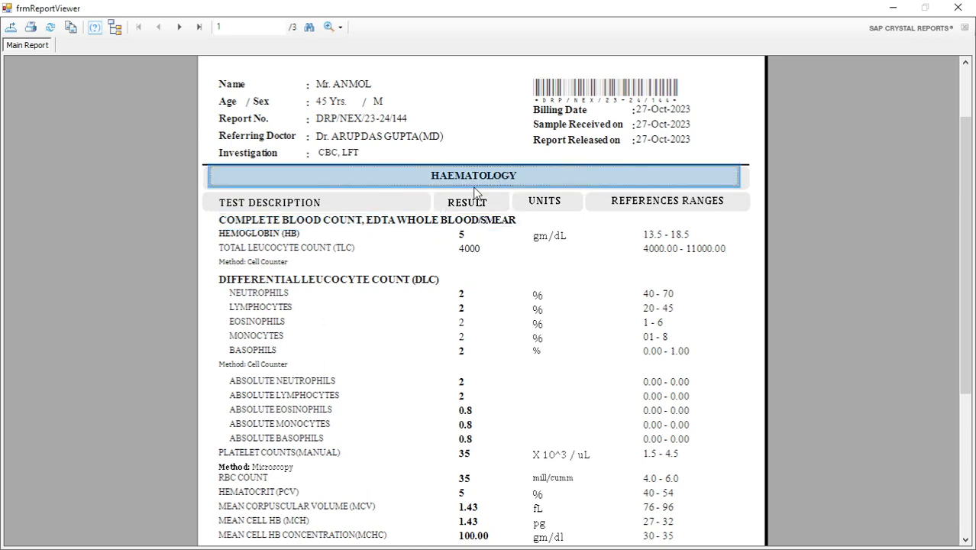
left_click(341, 227)
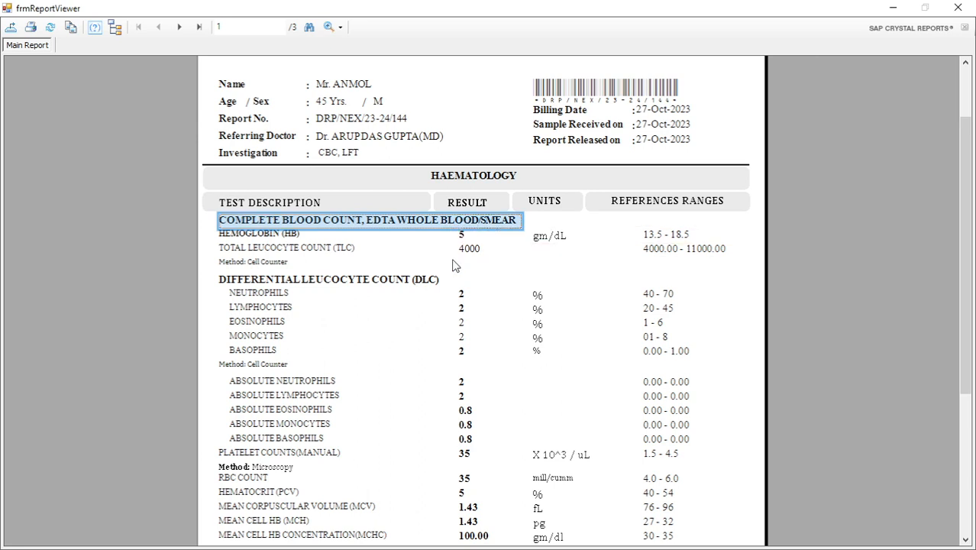
left_click(338, 281)
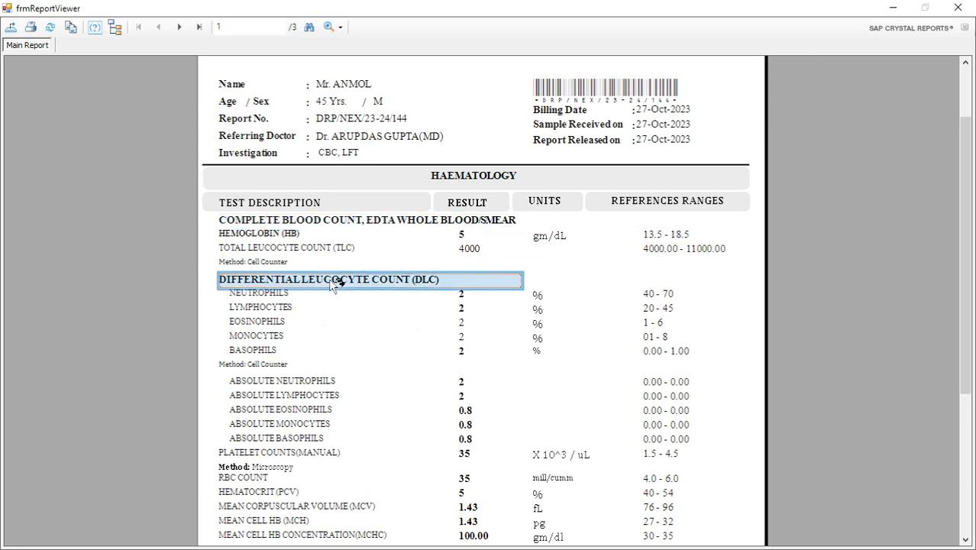
left_click(260, 247)
left_click(260, 247)
left_click(260, 329)
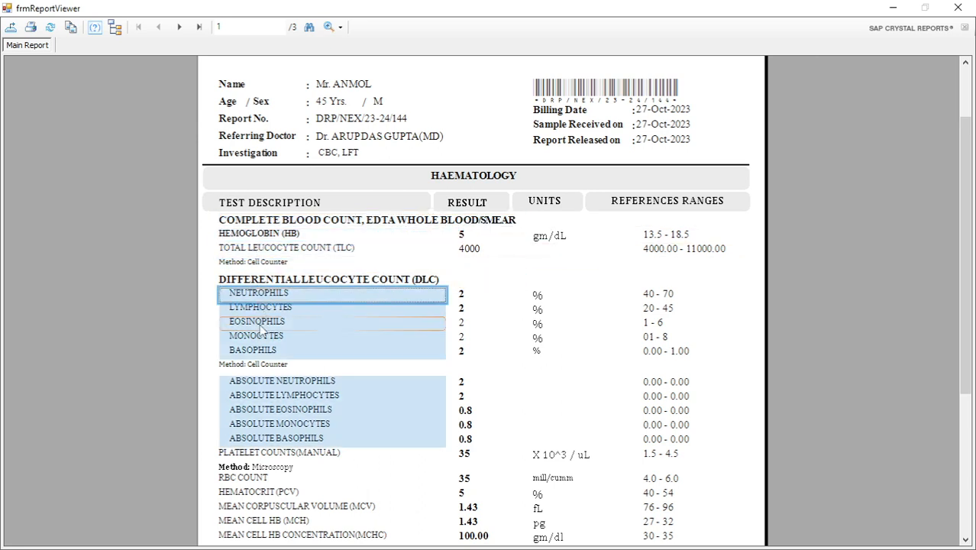
left_click(260, 336)
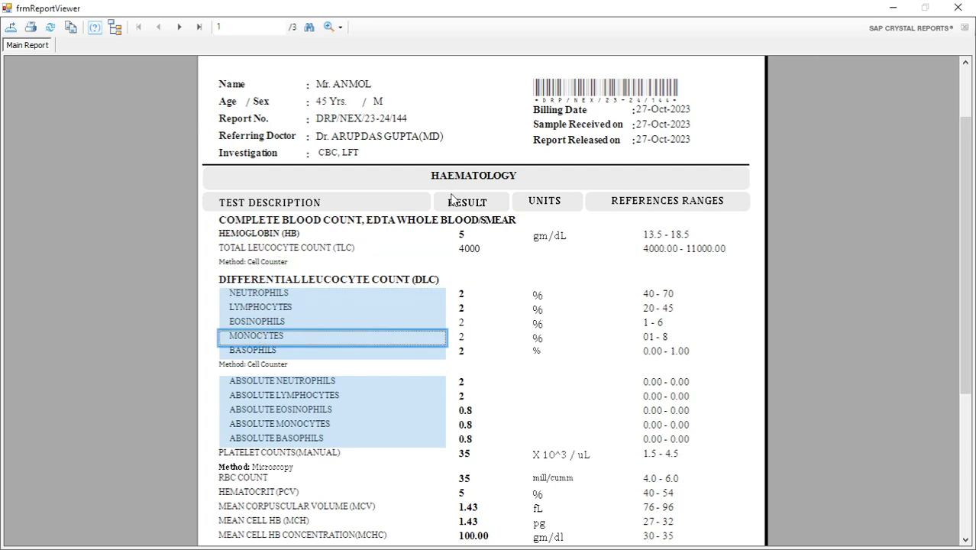
Examine how the Complete Blood Count sub-group links the HAEMATOLOGY group to the Hemoglobin and Total Leucocyte Count tests.
left_click(301, 222)
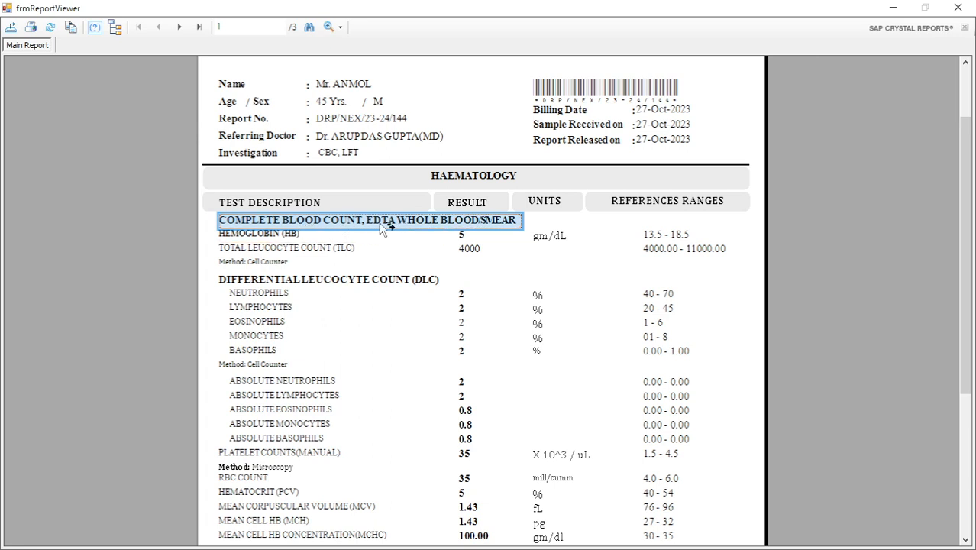
left_click(463, 184)
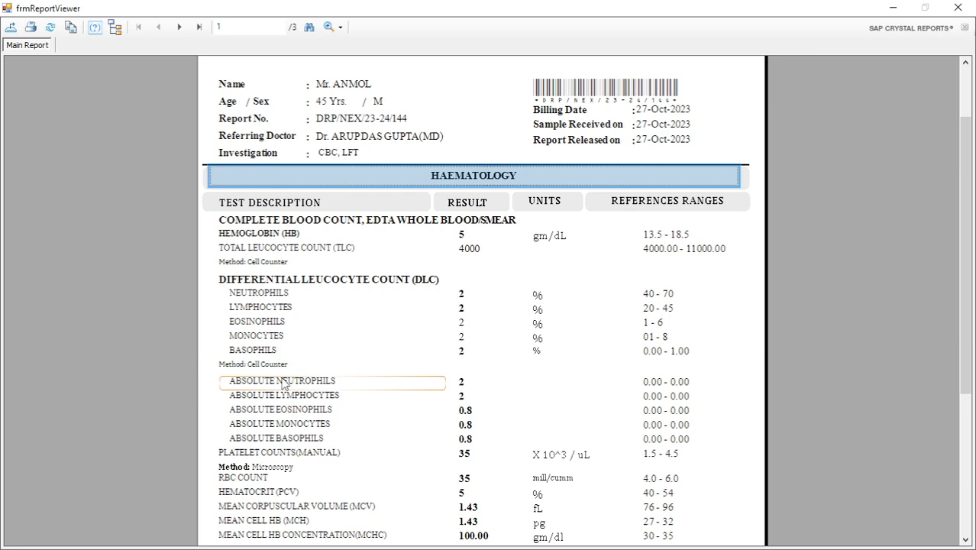
left_click(307, 249)
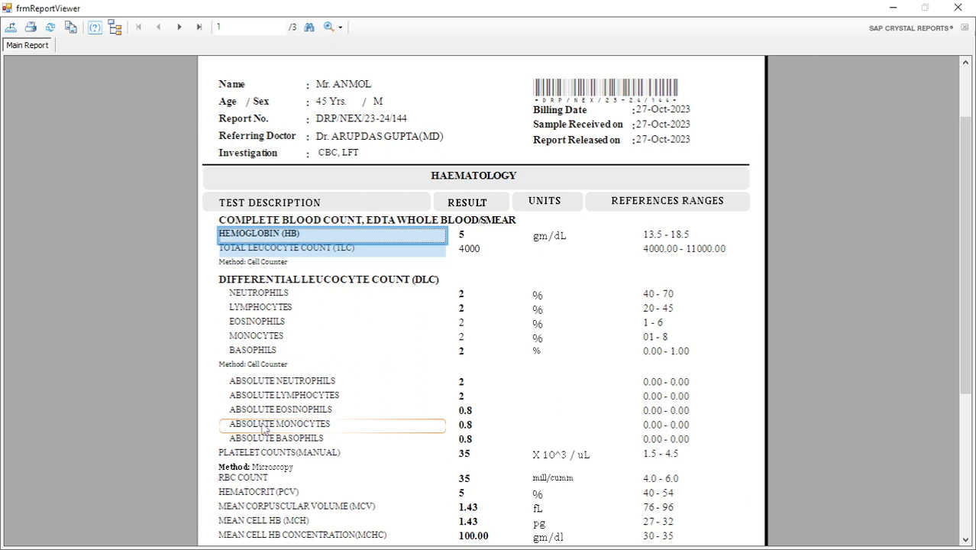
left_click(308, 222)
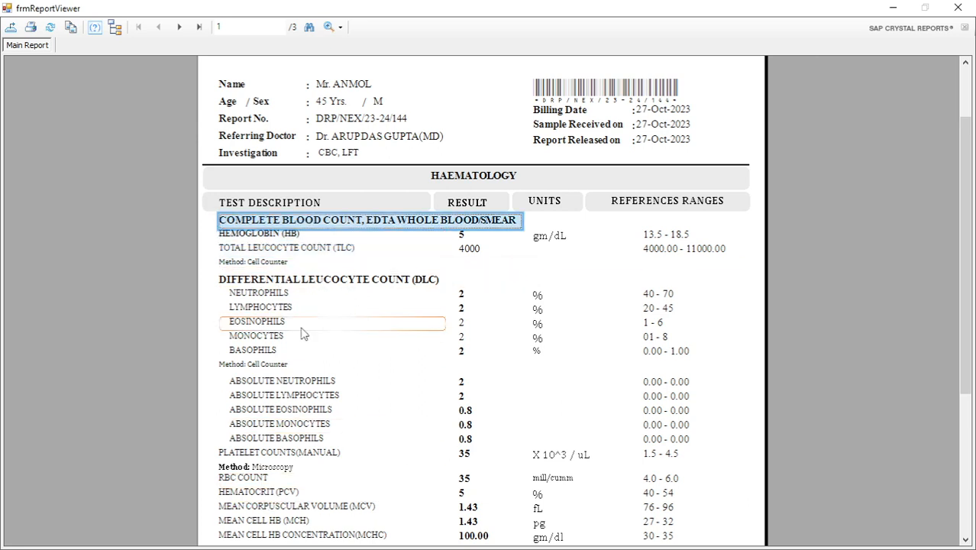
left_click(468, 175)
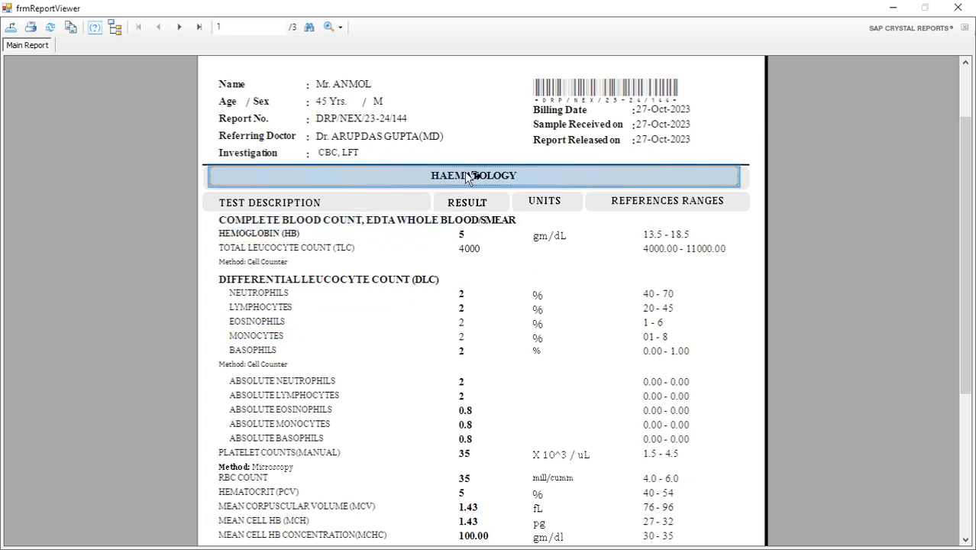
left_click(313, 221)
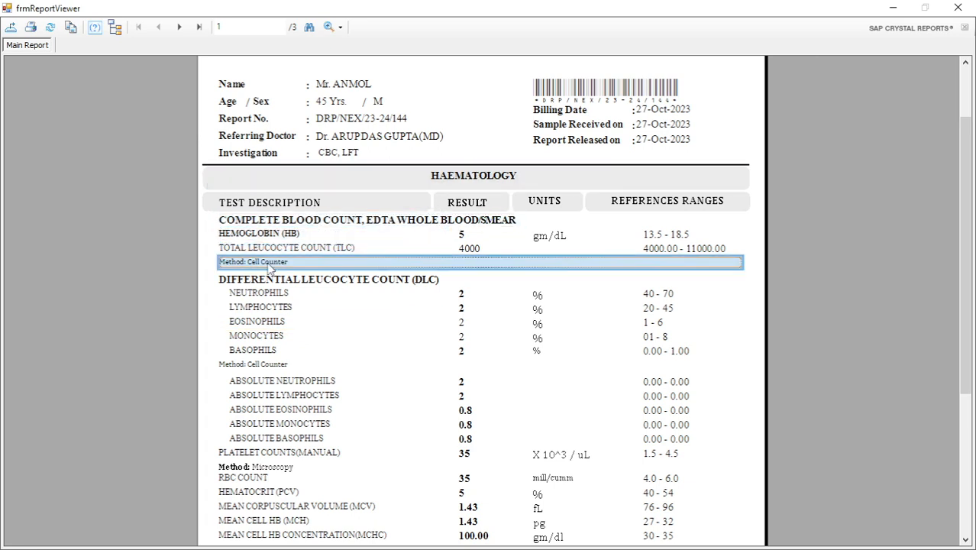
Close the haematology preview and preview the 30-Oct-2023 pathology report for the T3 T4 TSH investigation.
left_click(958, 7)
left_click(600, 324)
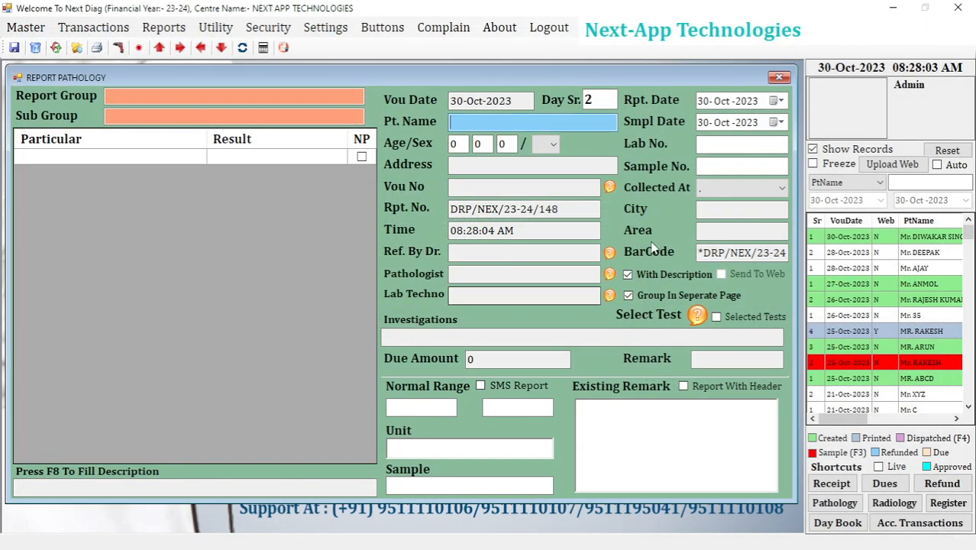
left_click(914, 241)
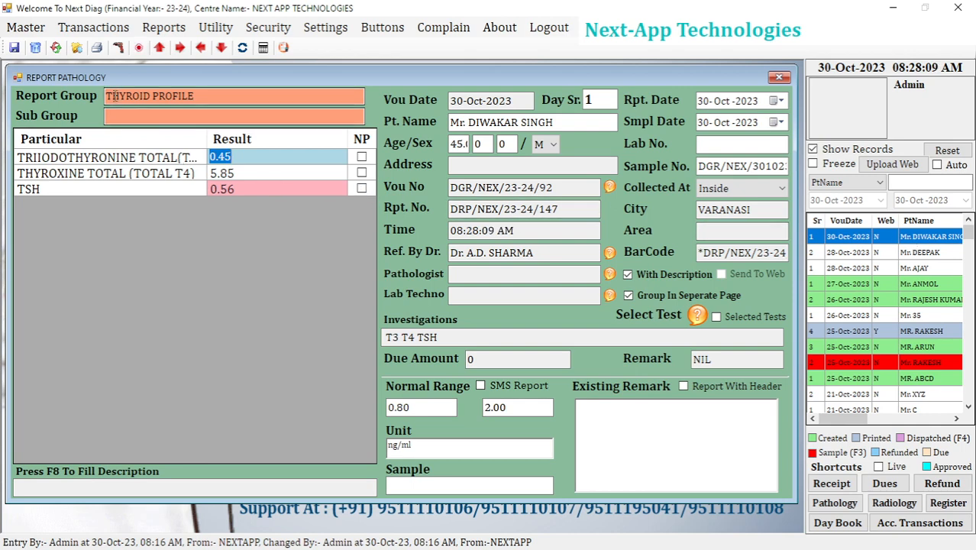
left_click(97, 48)
left_click(467, 321)
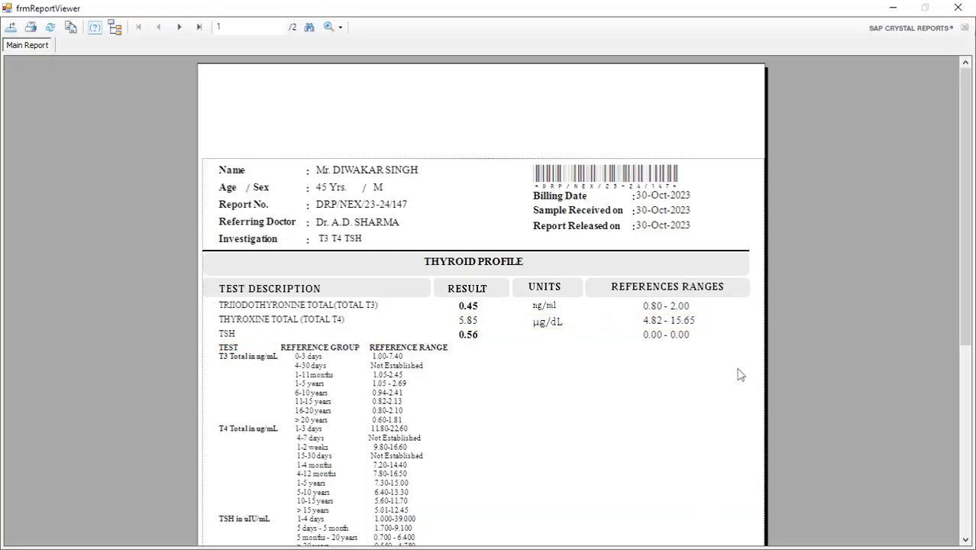
Examine the THYROID PROFILE main heading, the T3, T4 and TSH tests beneath it, and their reference ranges.
left_click(517, 267)
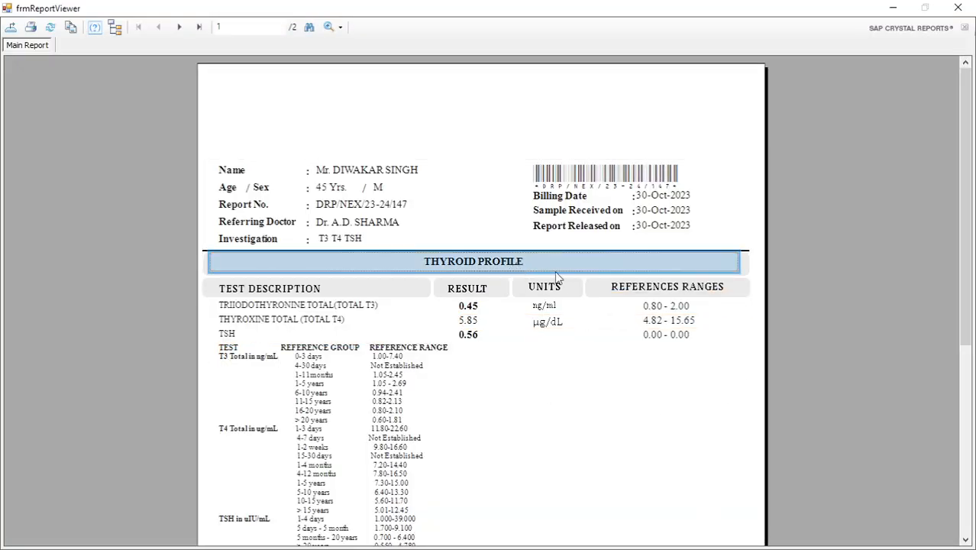
left_click(310, 320)
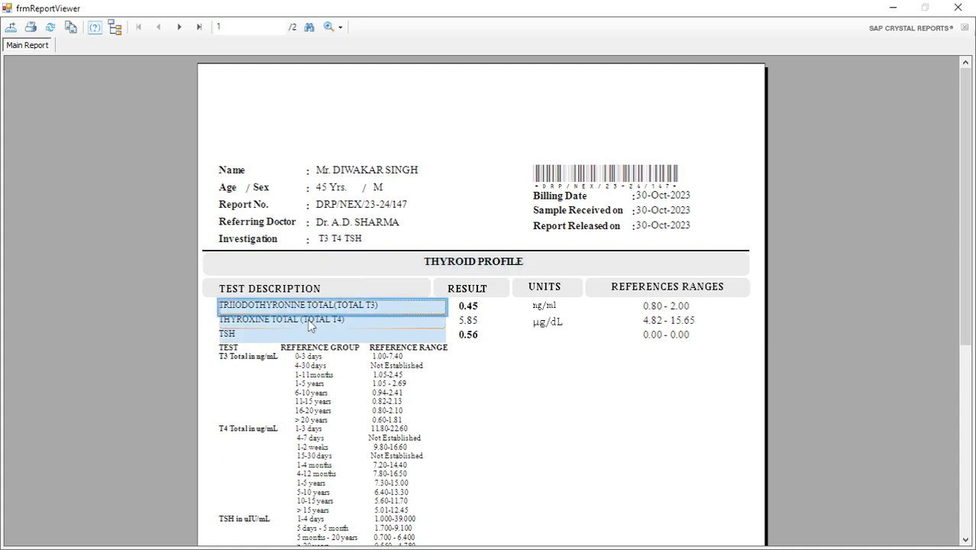
left_click(263, 336)
left_click(262, 305)
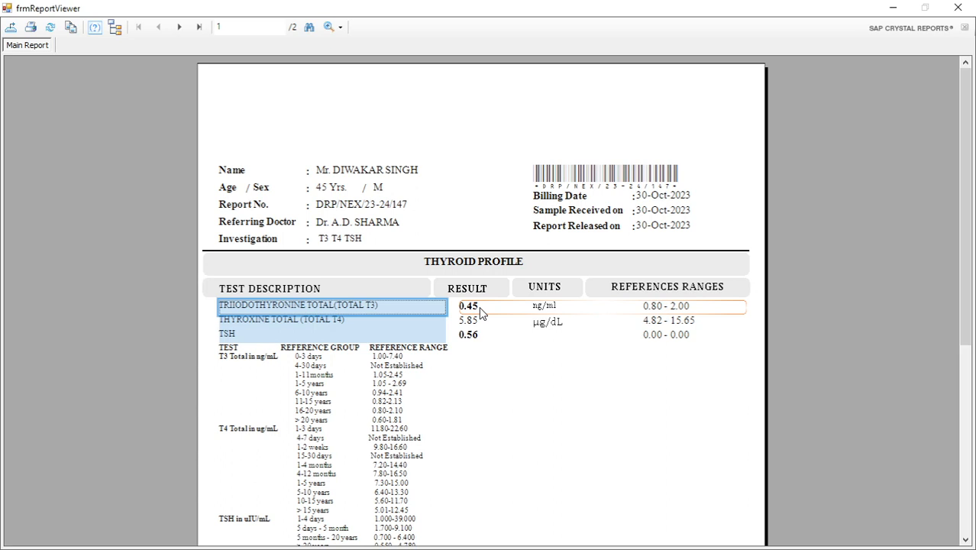
left_click(689, 336)
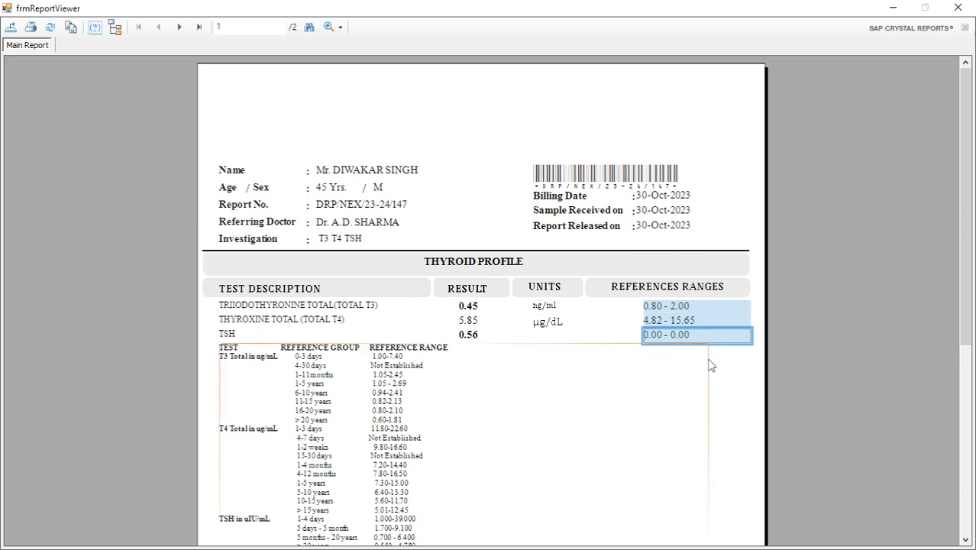
left_click_drag(966, 249, 974, 294)
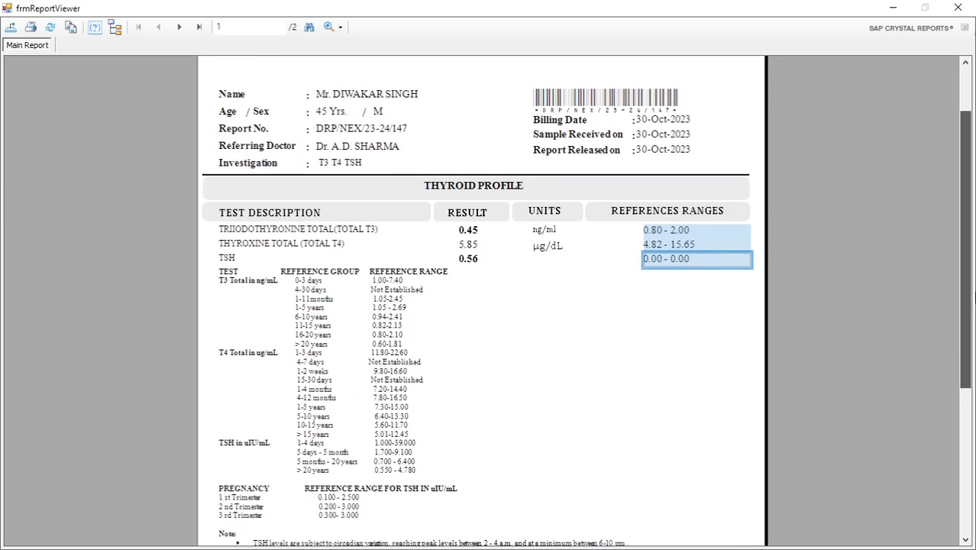
Trace the thyroid report from the THYROID PROFILE group directly to its T3, T4 and TSH tests, checking for any sub-heading between them.
left_click(310, 231)
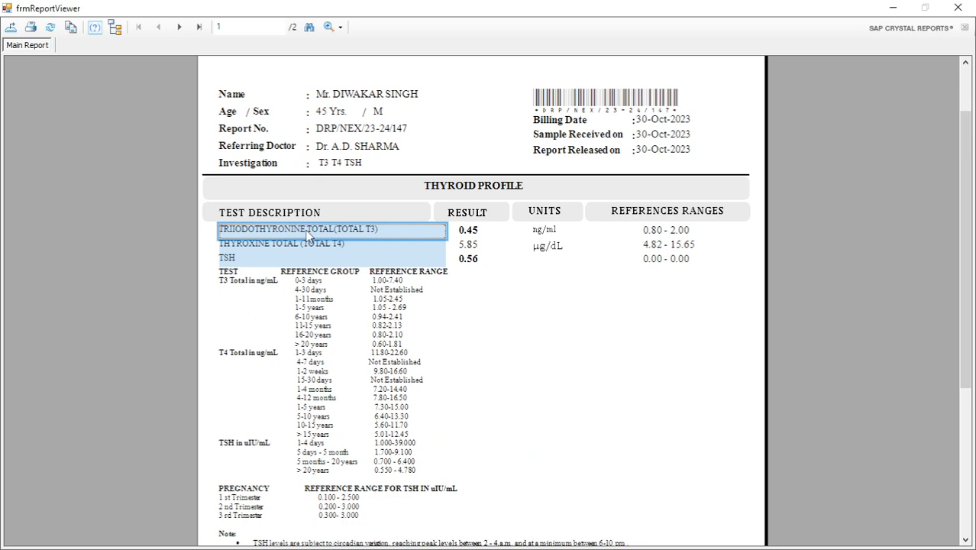
left_click(756, 196)
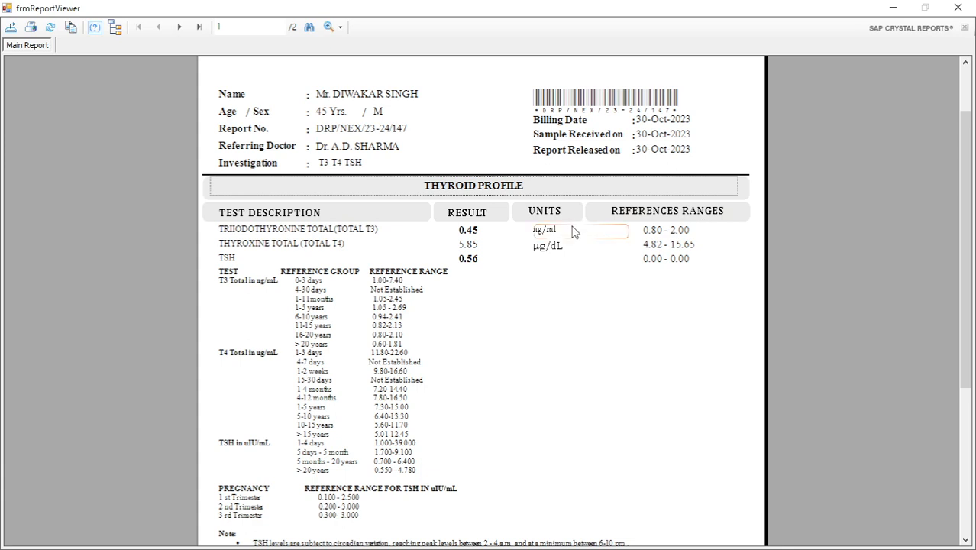
left_click(749, 146)
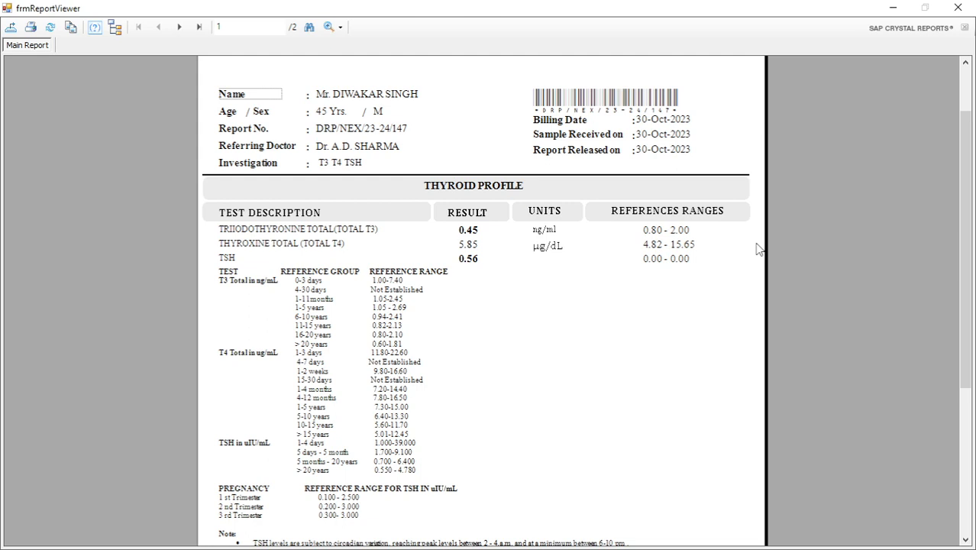
left_click(484, 190)
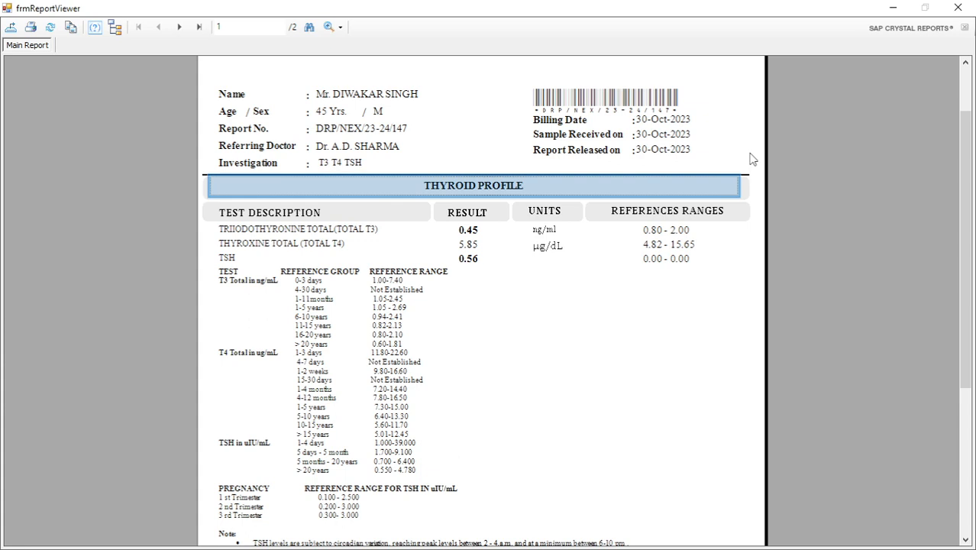
left_click(317, 229)
left_click(317, 244, "ctrl")
left_click(252, 262, "ctrl")
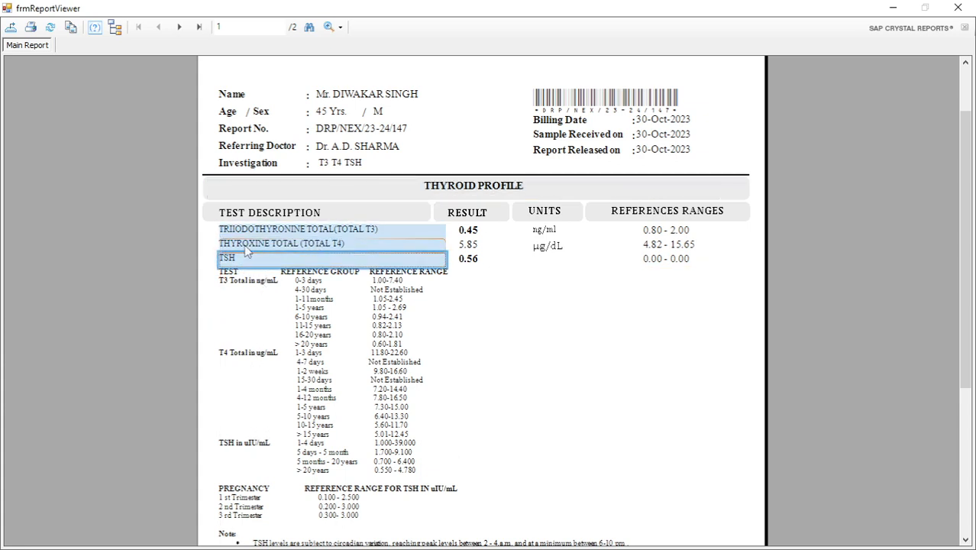
left_click(936, 153)
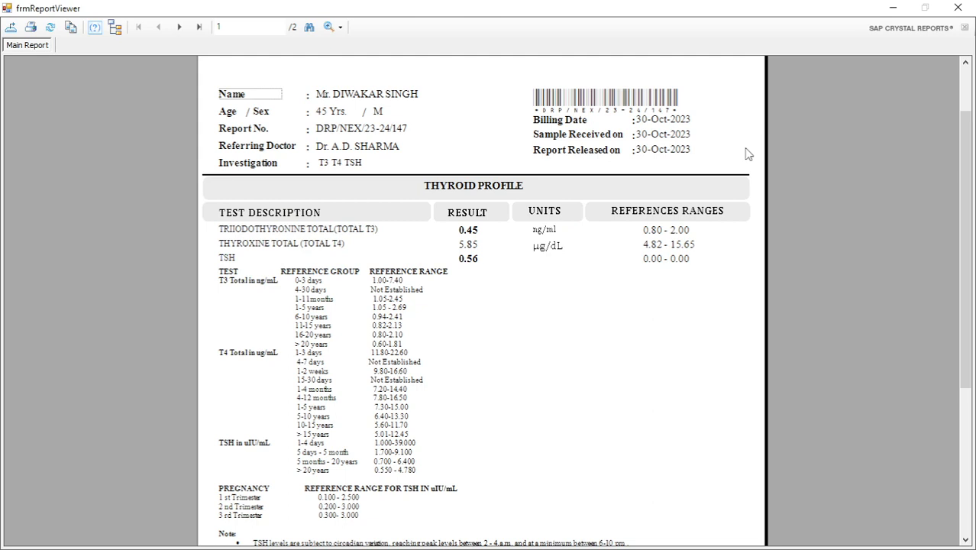
left_click(287, 231)
Close the thyroid preview and preview the 27-Oct-2023 CBC, LFT report, examining its Complete Blood Count sub-heading.
left_click(971, 6)
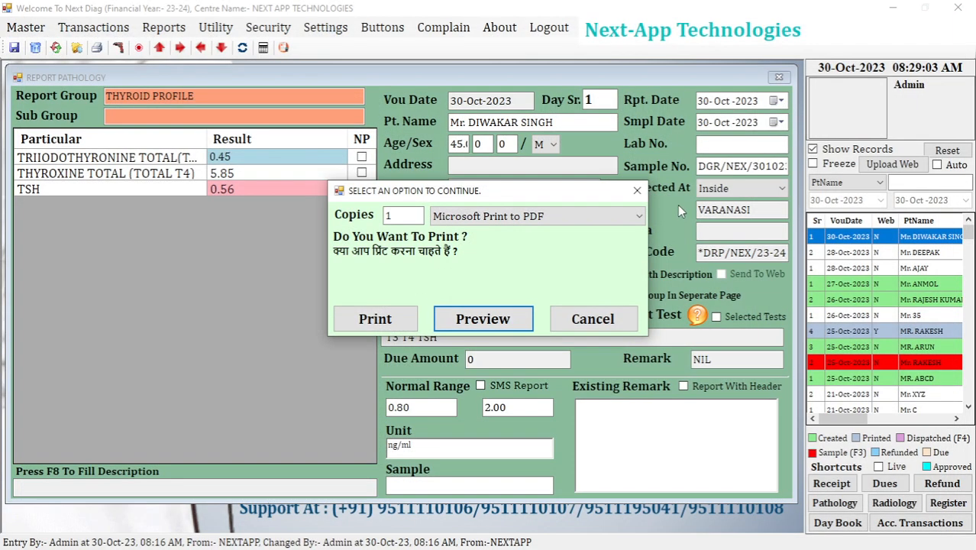
key("Escape")
left_click(840, 283)
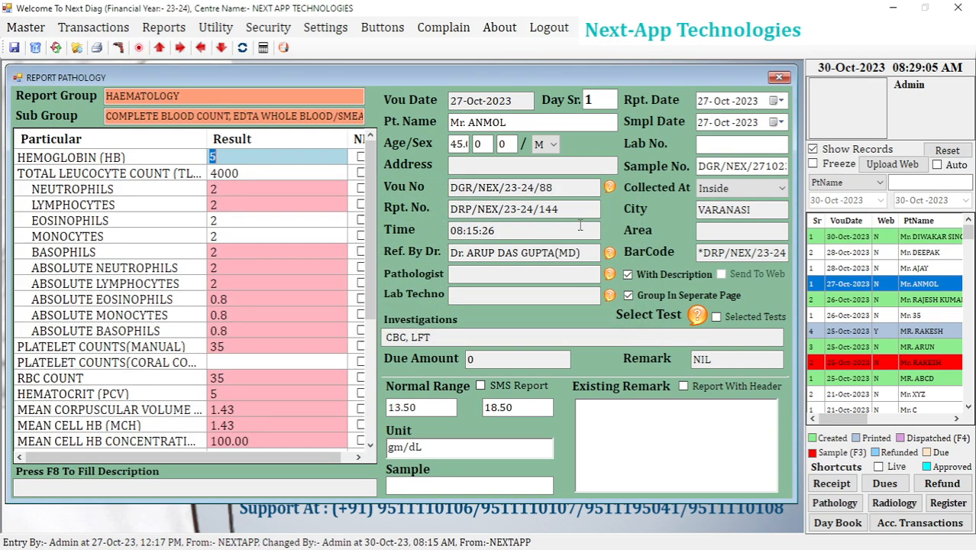
left_click(97, 48)
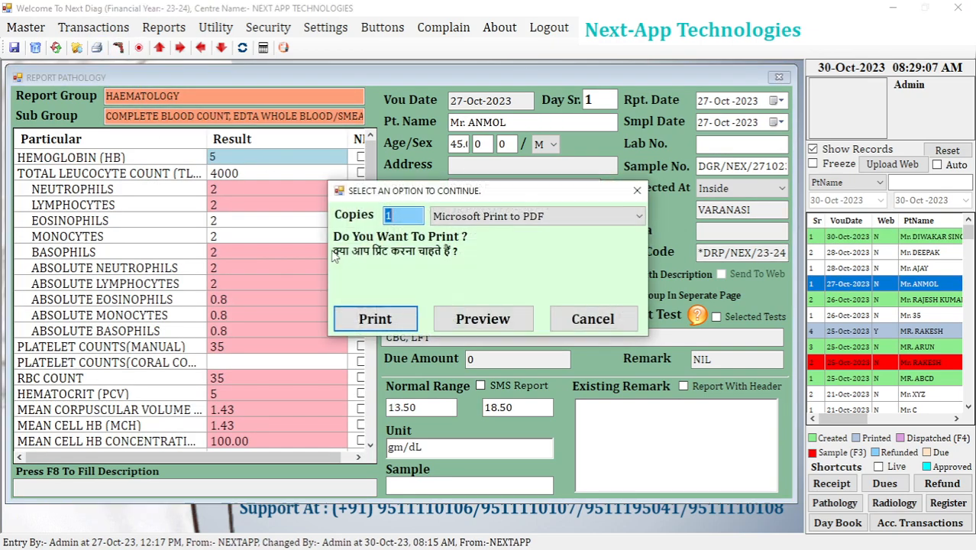
left_click(468, 328)
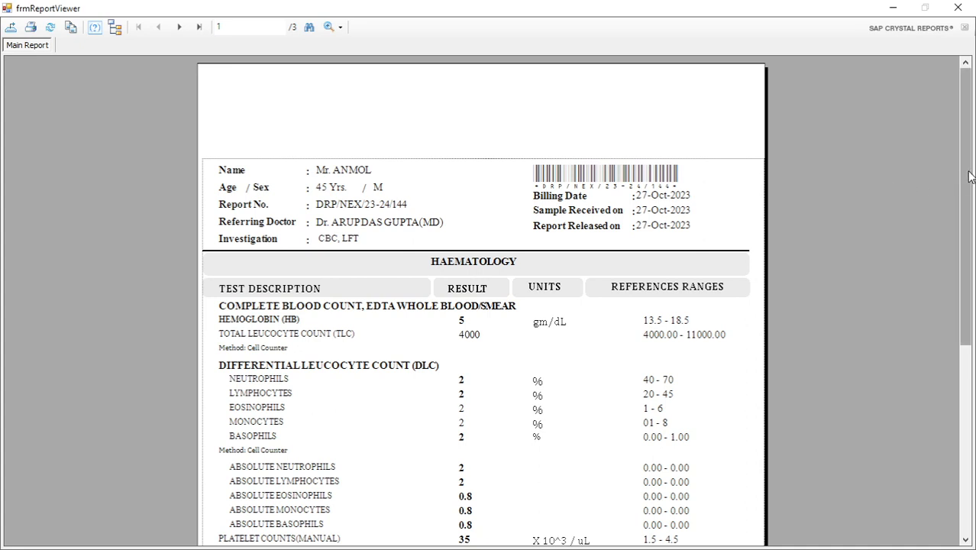
left_click(414, 250)
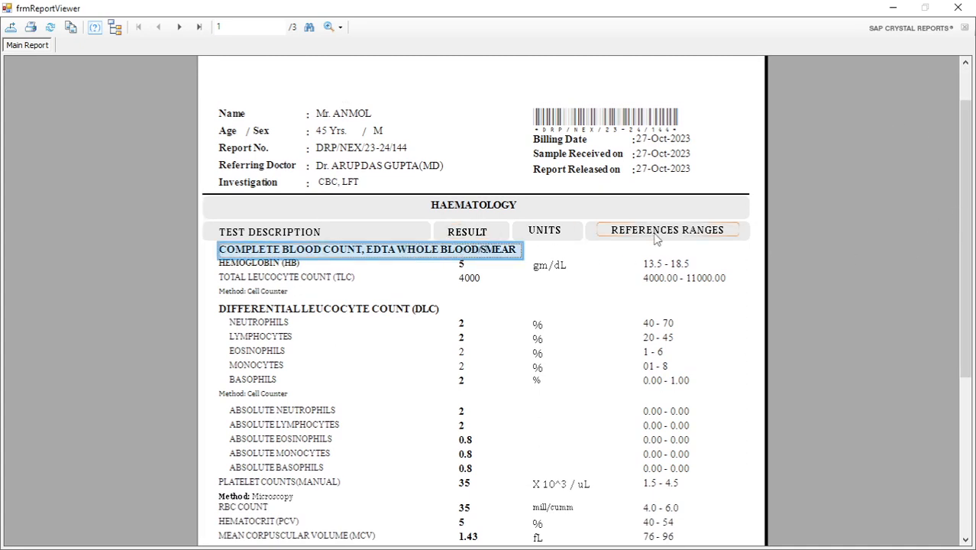
left_click(762, 165)
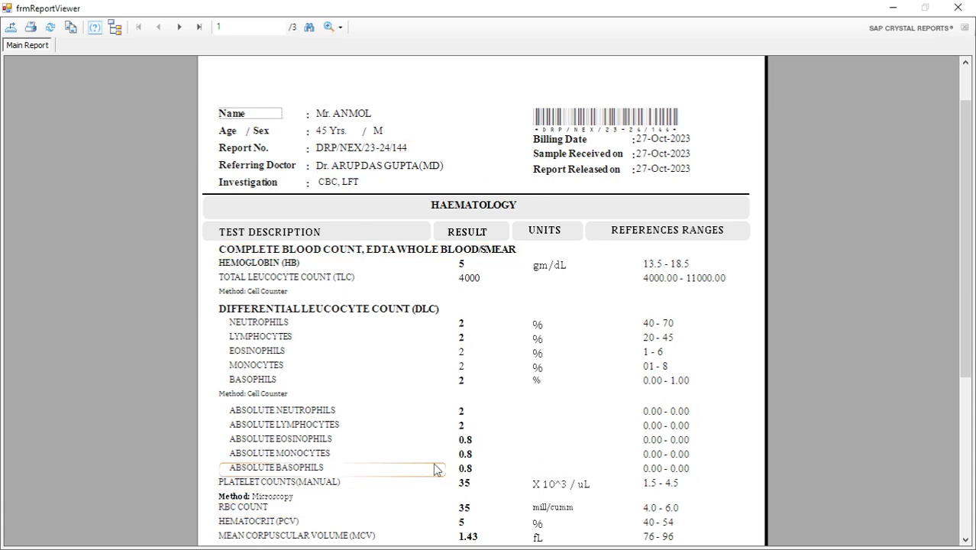
Switch to the Word document and add "Test" as the third item of the numbered list.
key("alt+Tab")
key("alt+Tab")
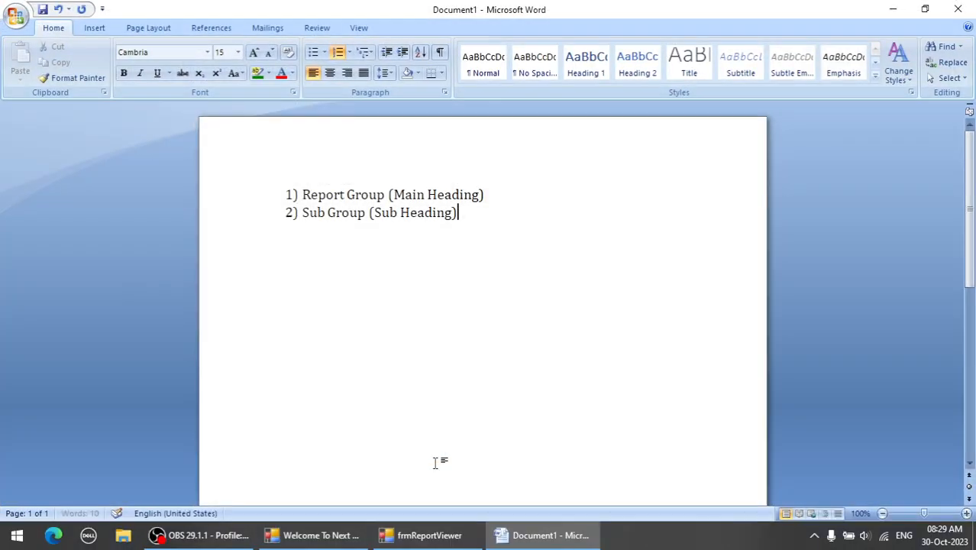
key("Return")
type("3) 3)")
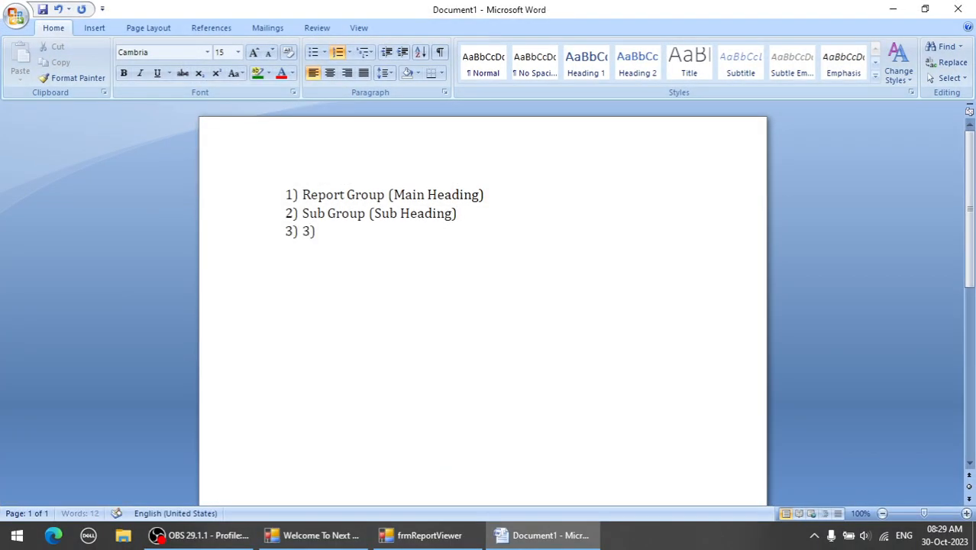
key("BackSpace")
key("BackSpace")
type("Test")
Review the Report Group, Sub Group and Test items in the numbered list one by one.
left_click(269, 197)
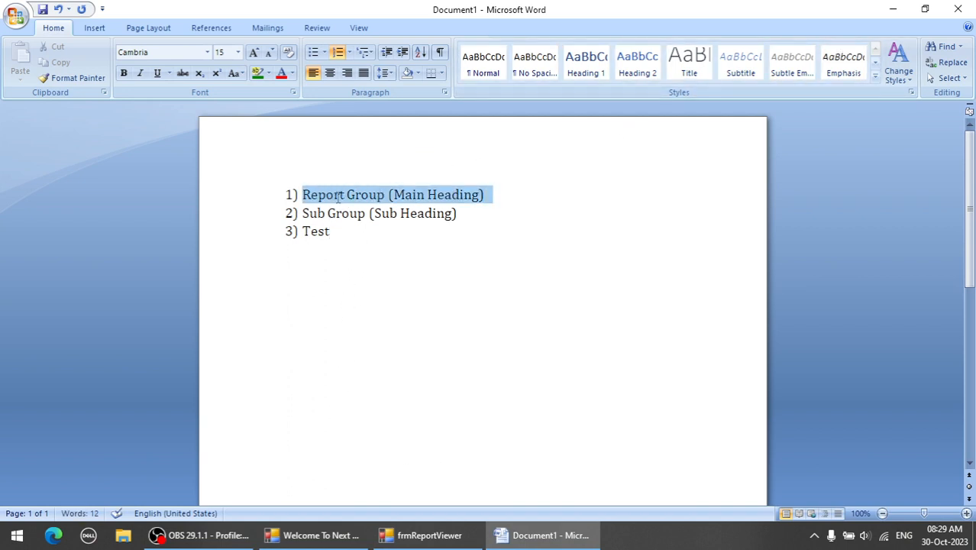
left_click_drag(472, 213, 284, 217)
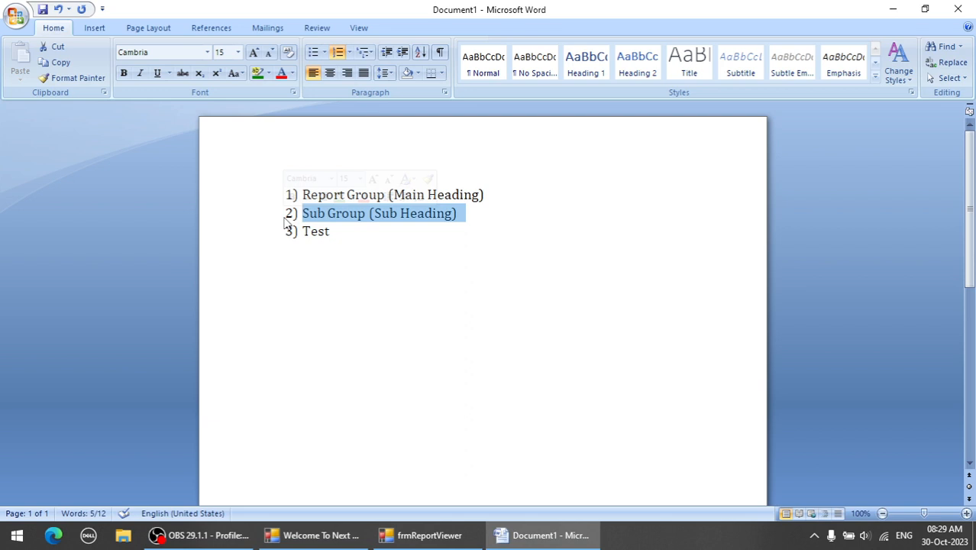
left_click_drag(355, 230, 276, 235)
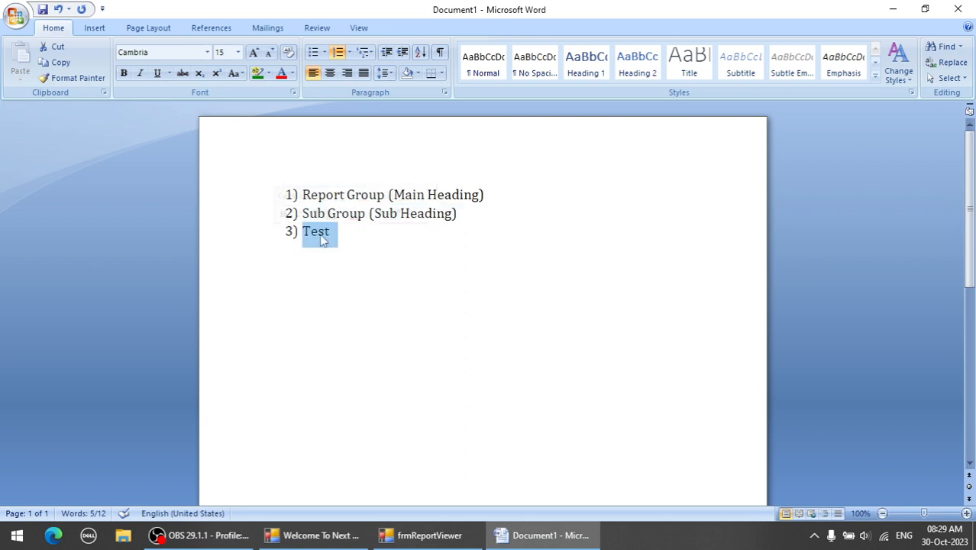
left_click(382, 239)
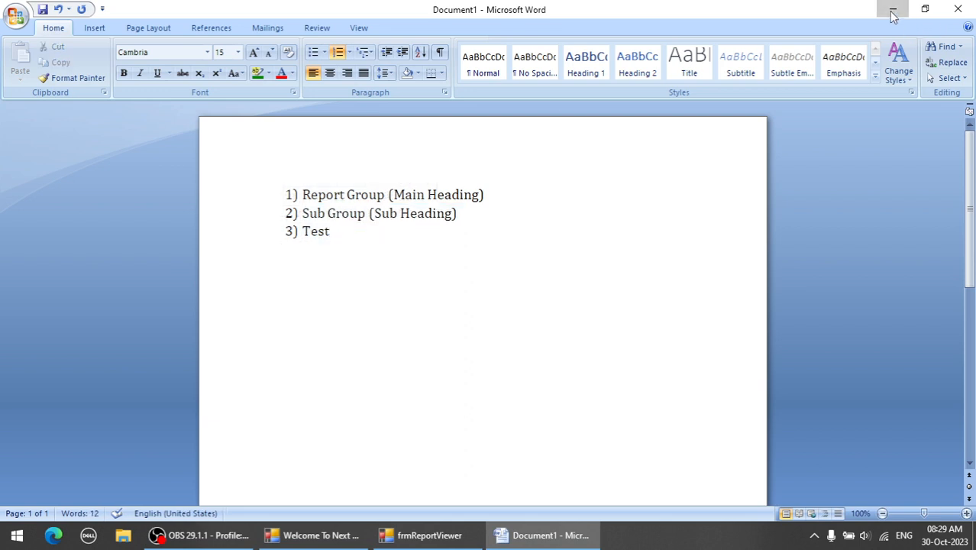
Return to the haematology report preview, close it and cancel the print prompt.
left_click(892, 9)
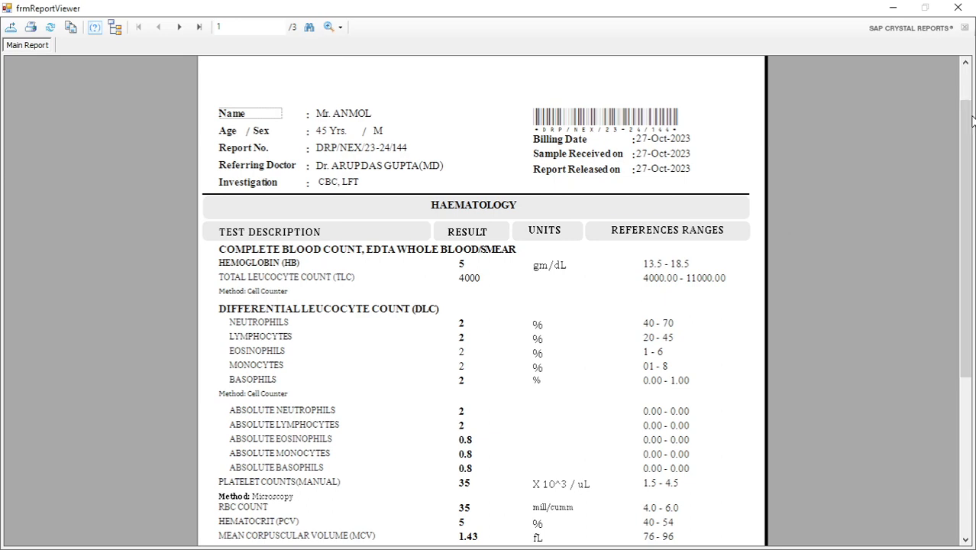
left_click_drag(967, 123, 966, 99)
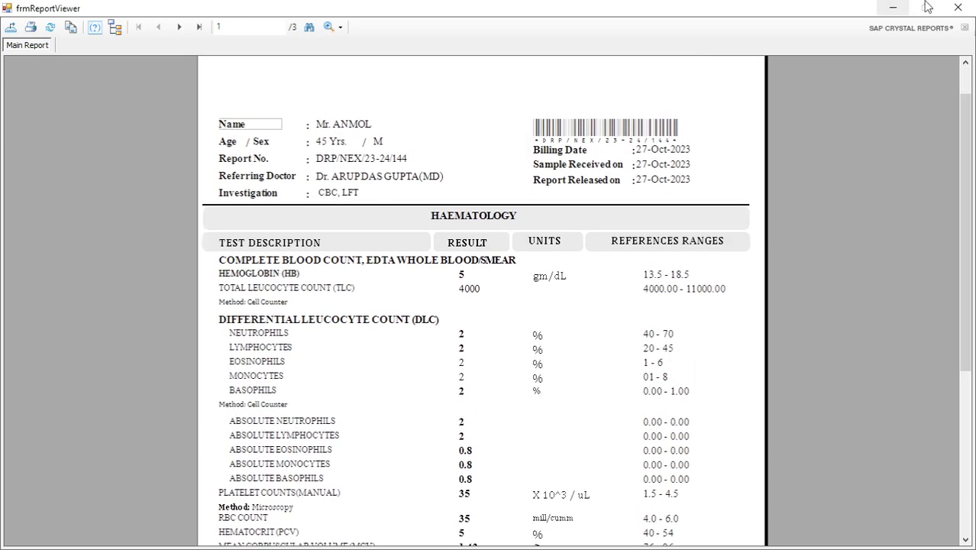
left_click(958, 7)
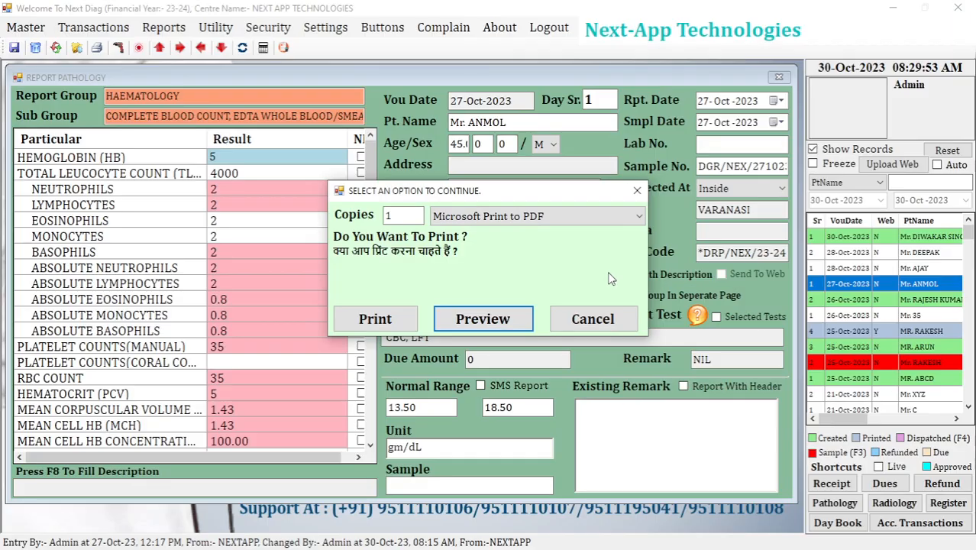
left_click(593, 319)
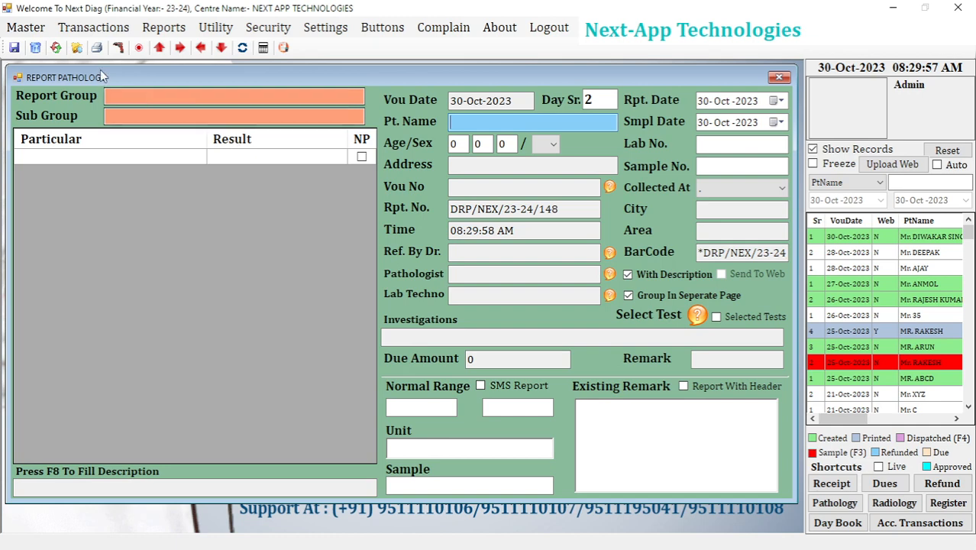
Open the pathology Report Group master and look through the available Report Heading column layouts.
left_click(21, 30)
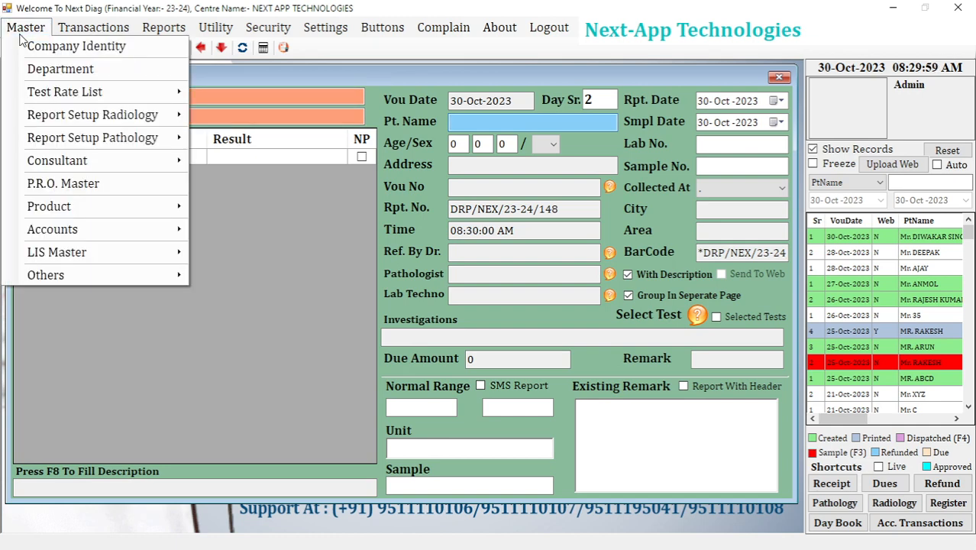
mouse_move(74, 128)
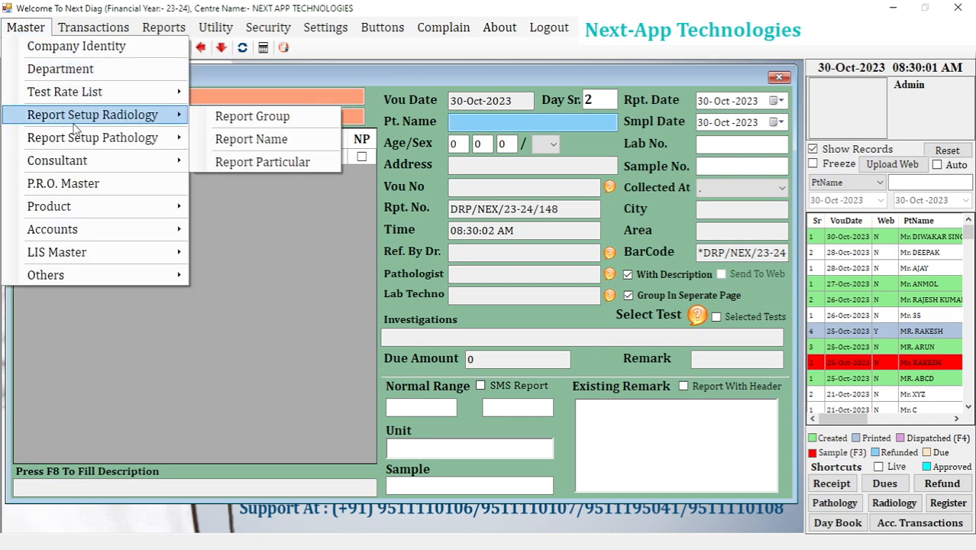
left_click(228, 147)
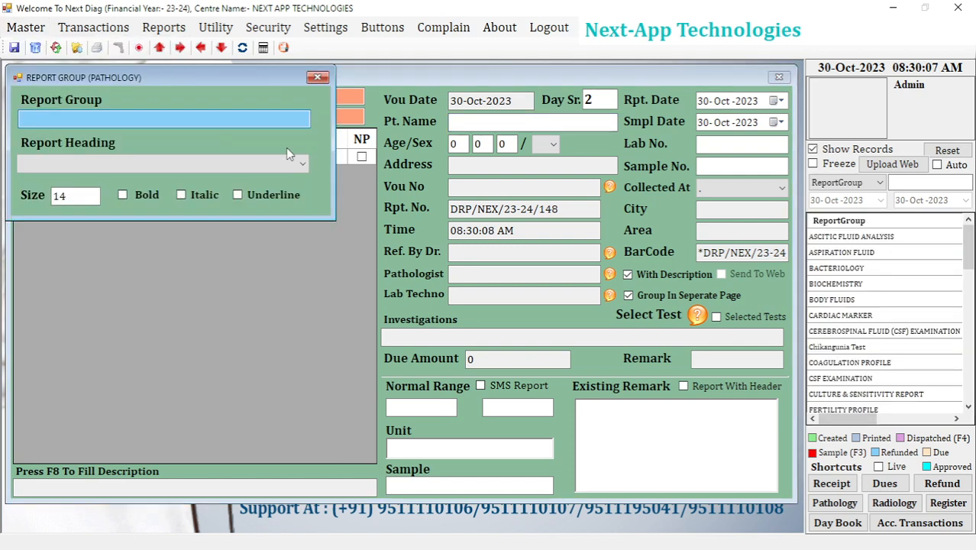
left_click(268, 165)
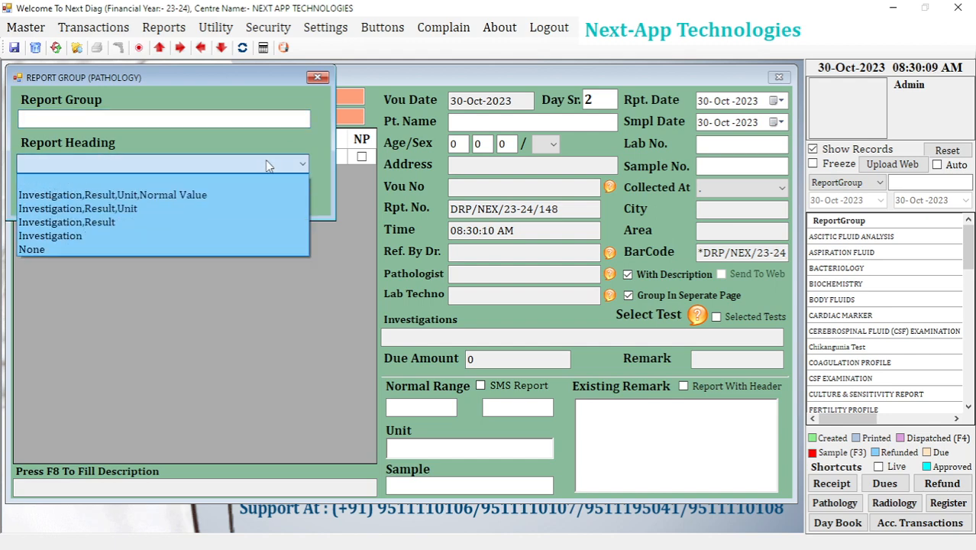
left_click(268, 165)
Enter HAEMATOLOGY NEW as the name of a new pathology report group.
left_click(175, 118)
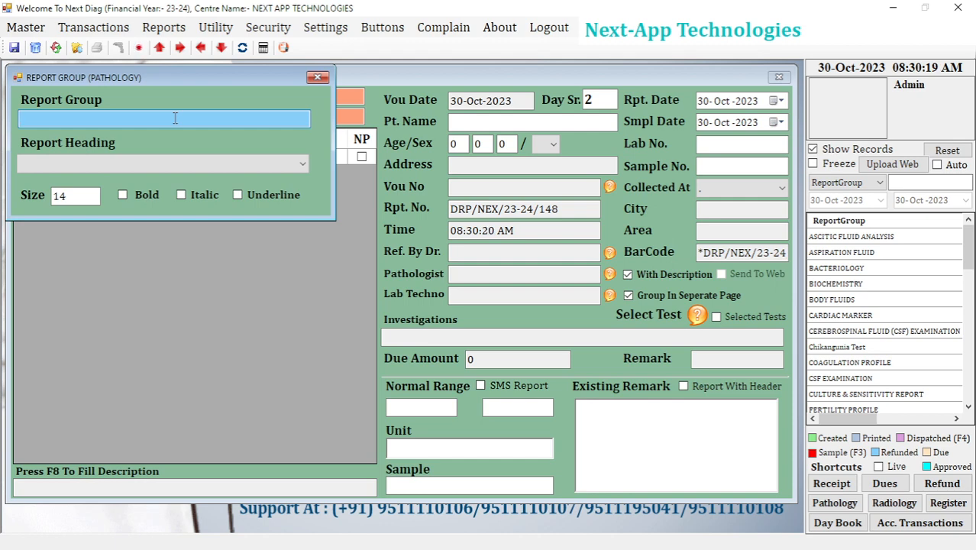
type("ha")
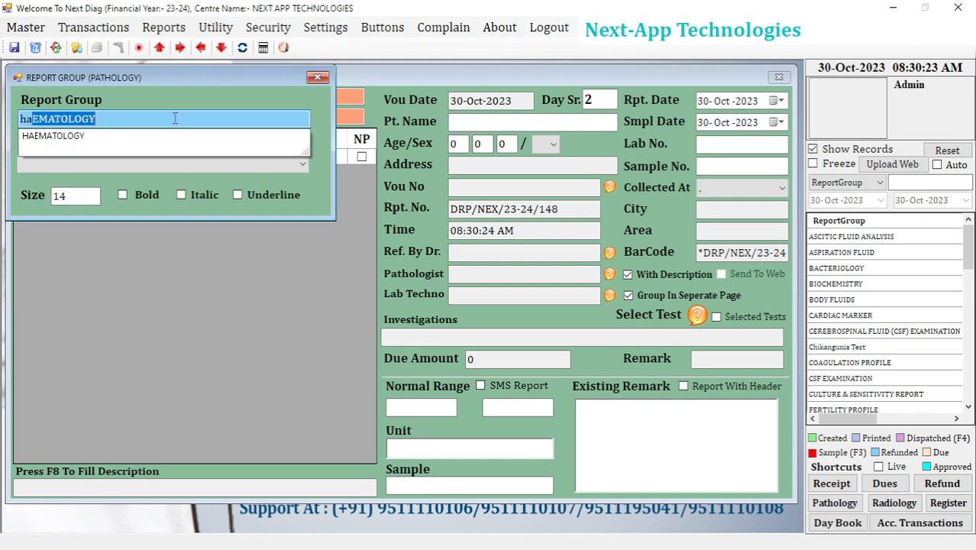
key("BackSpace")
key("BackSpace")
key("BackSpace")
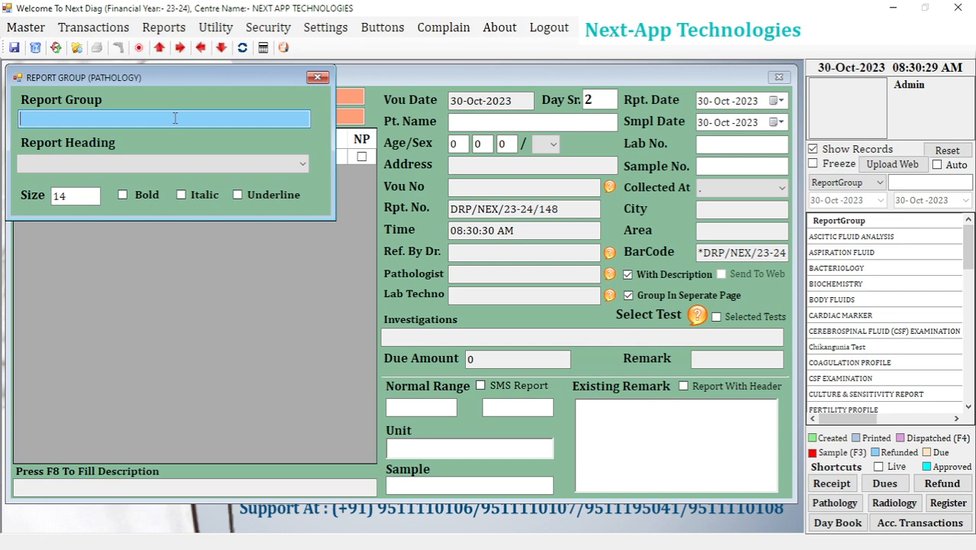
type("haema")
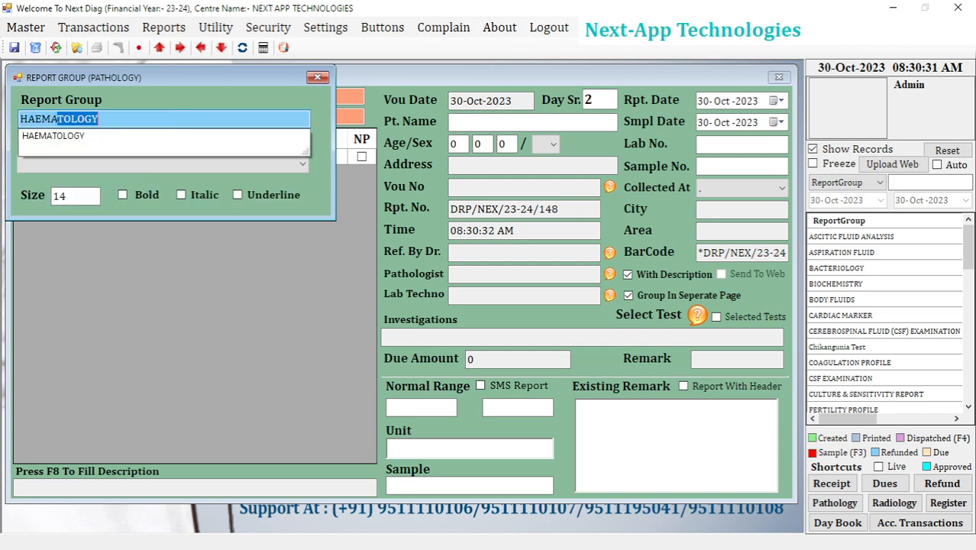
type("tology ne")
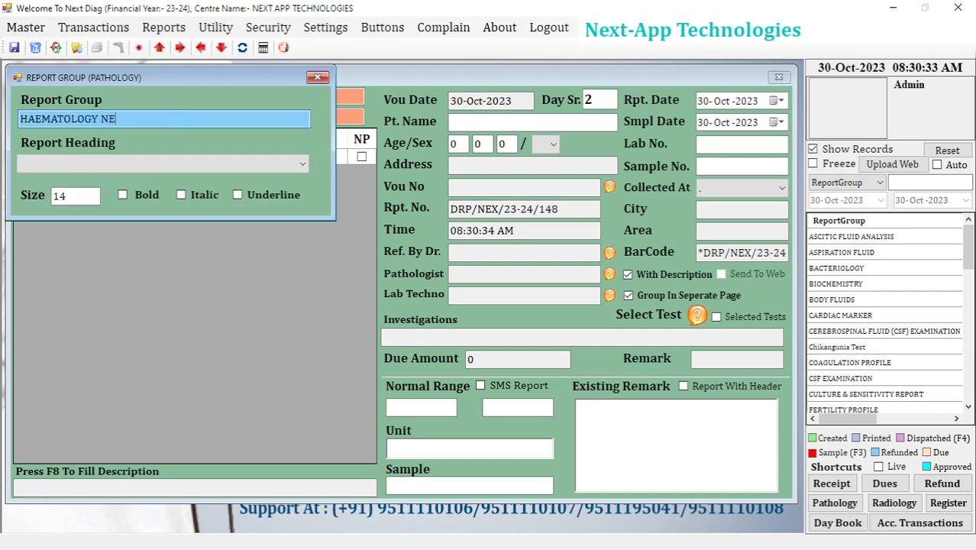
type("w")
Set the Report Heading to "Investigation,Result,Unit,Normal Value" and make the report group's text bold.
left_click(116, 162)
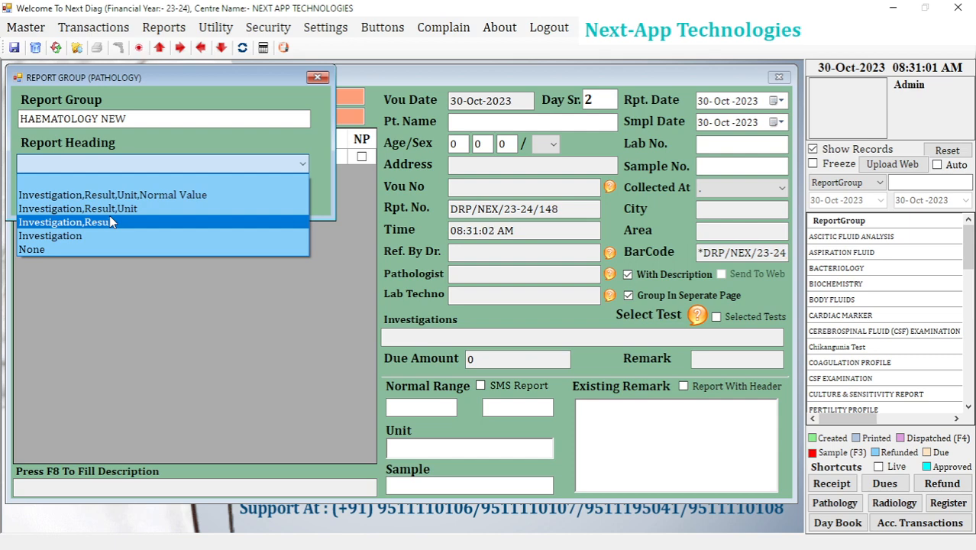
left_click(111, 222)
left_click(123, 163)
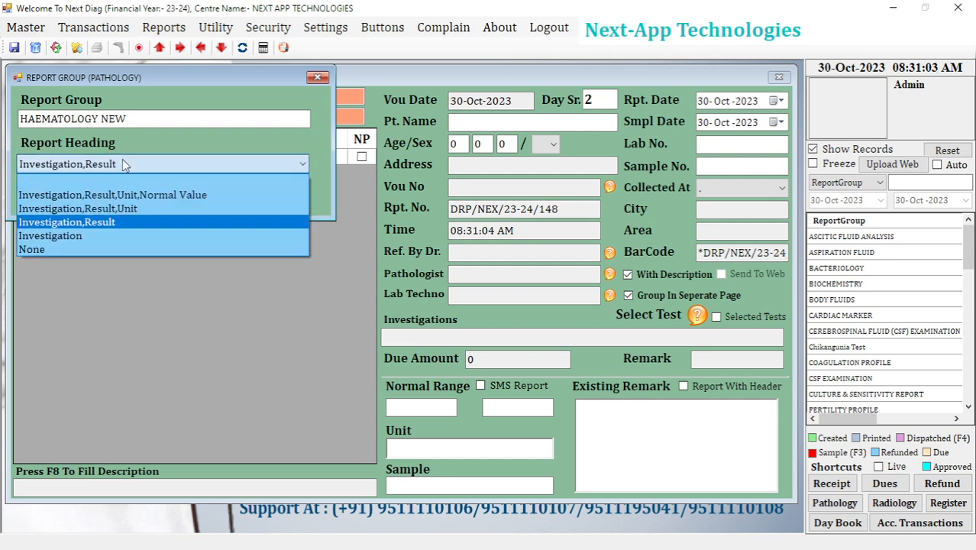
left_click(107, 195)
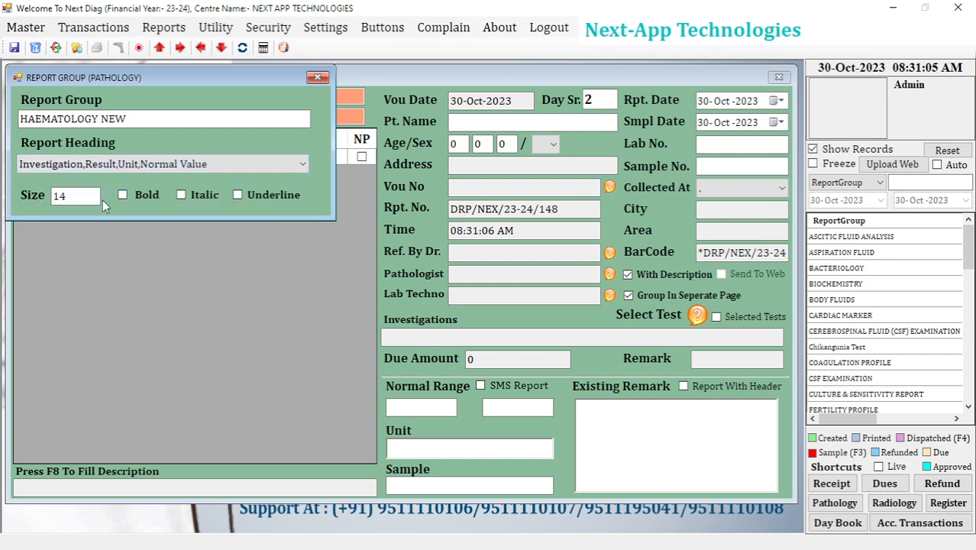
double_click(59, 196)
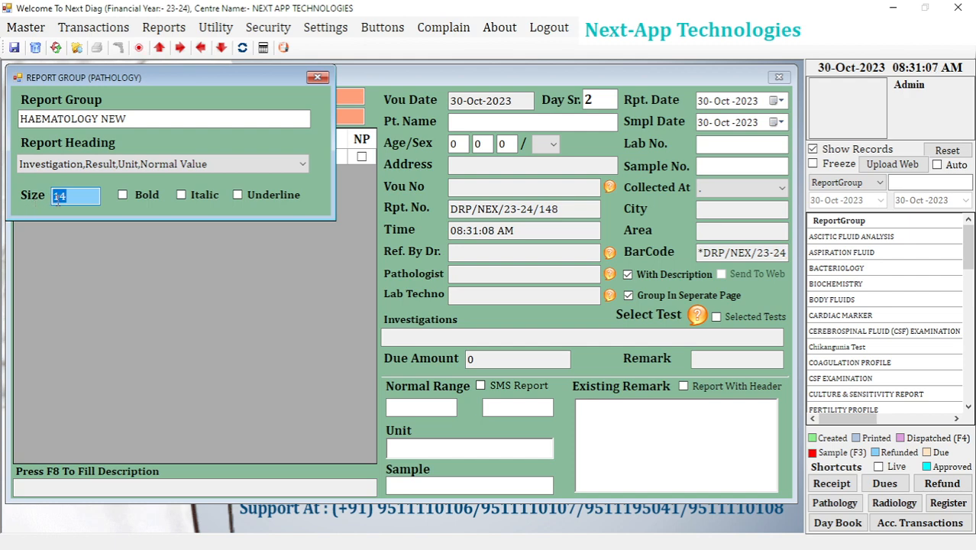
key("Tab")
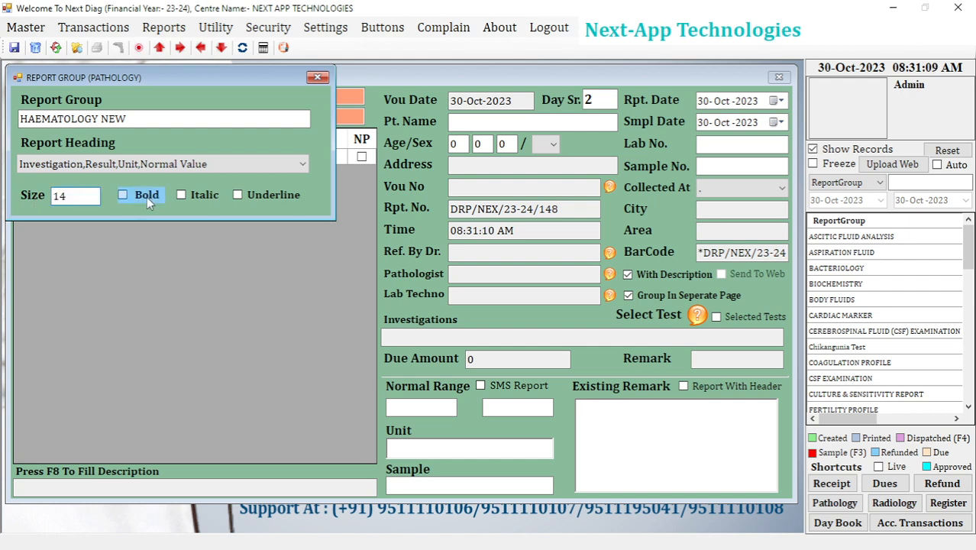
left_click(147, 197)
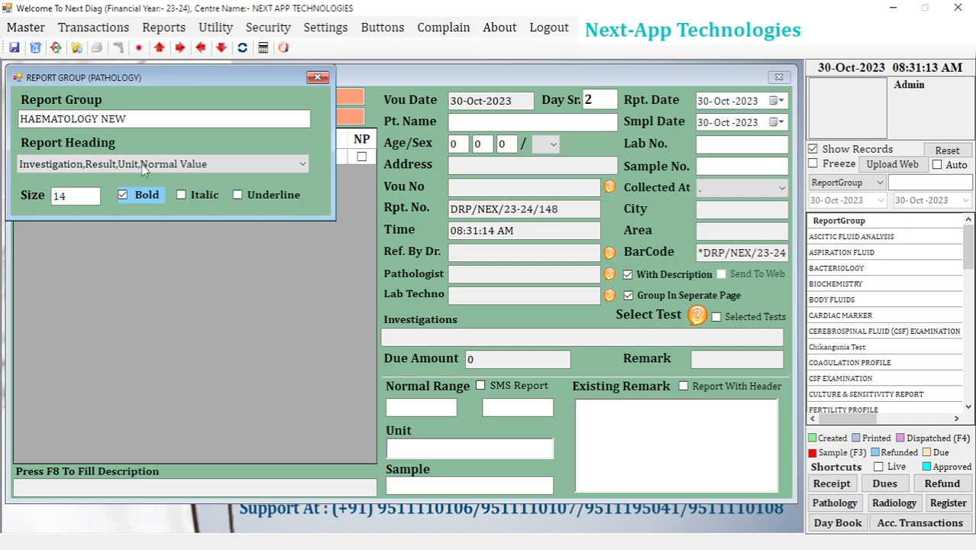
Save the new report group and close the Report Group master.
left_click(16, 48)
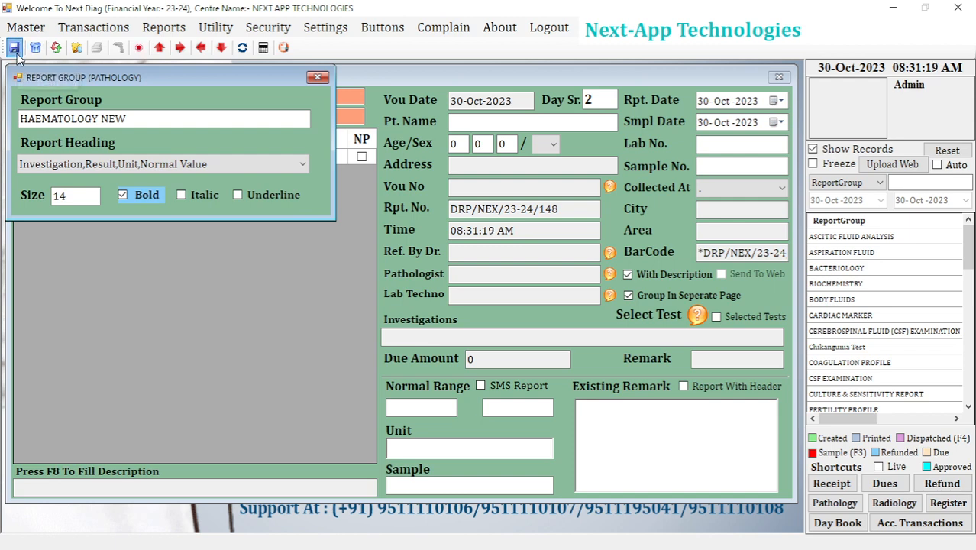
left_click(533, 324)
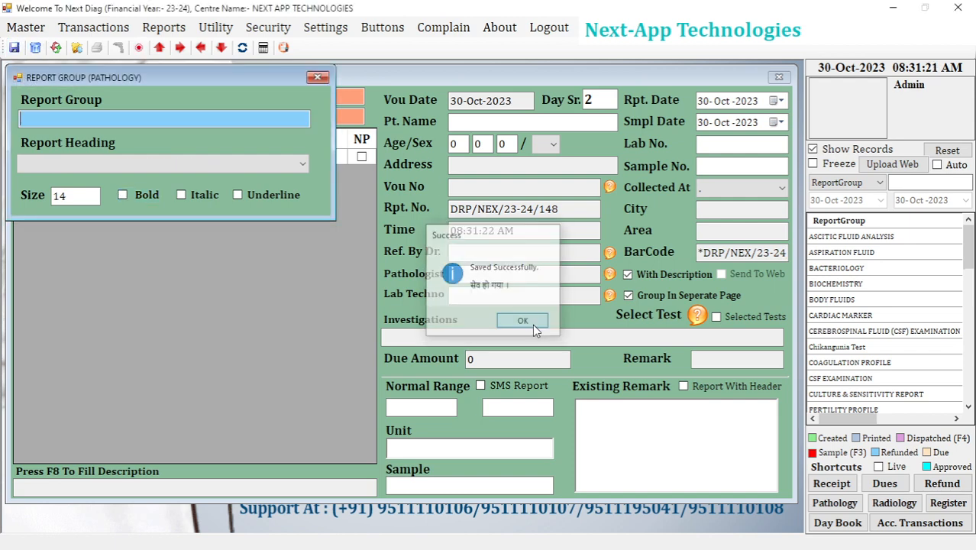
left_click(320, 79)
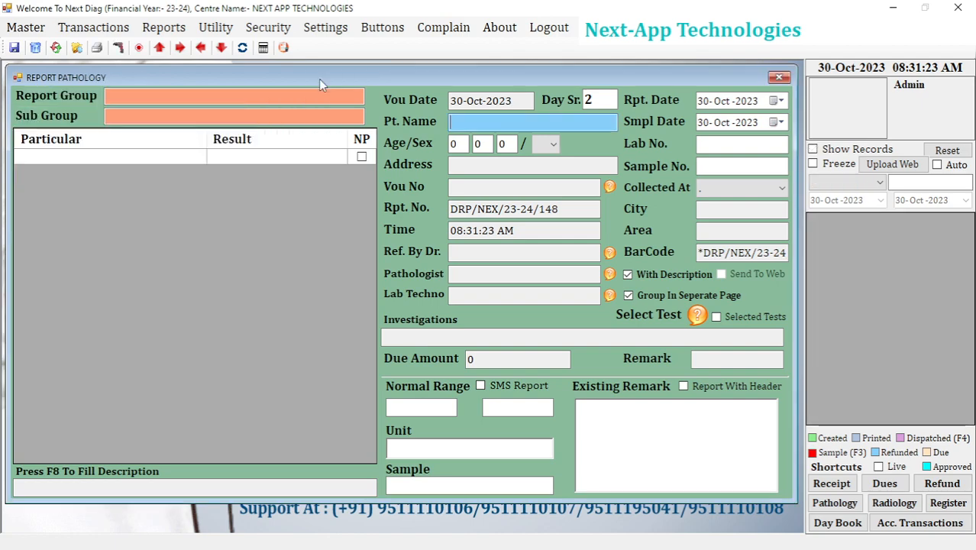
Switch to the Word document, review the Sub Group and Test items in the numbered list, and return to Next-Diag.
key("alt+Tab")
left_click(466, 197)
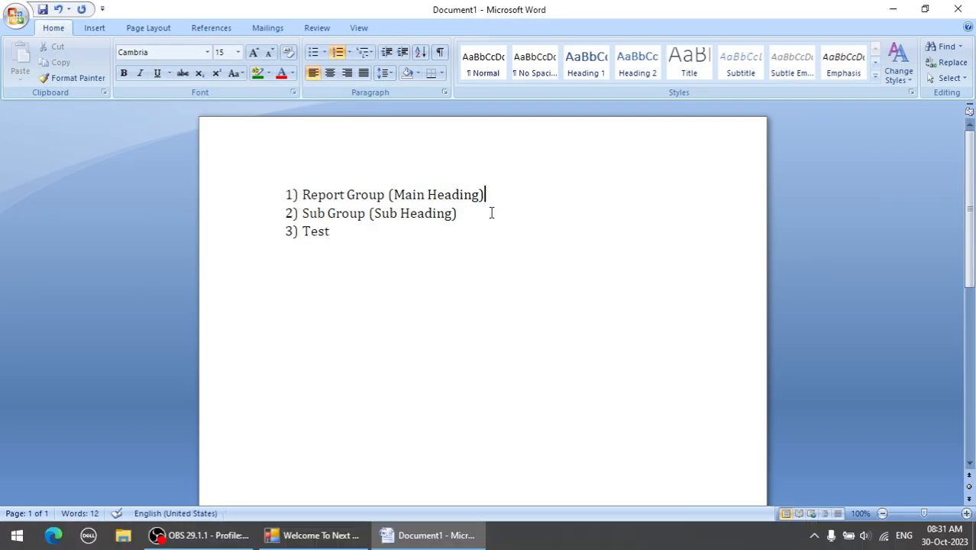
left_click_drag(492, 213, 301, 201)
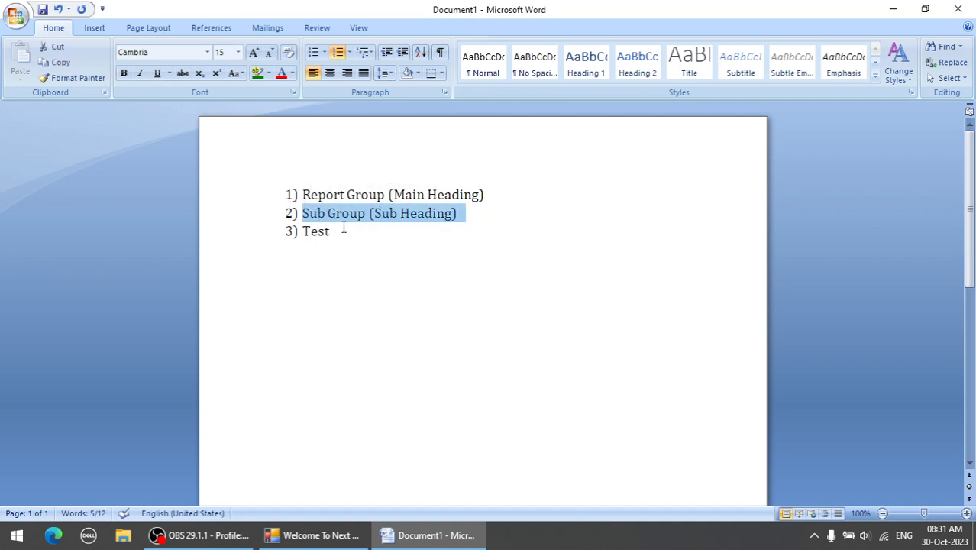
left_click_drag(341, 231, 295, 233)
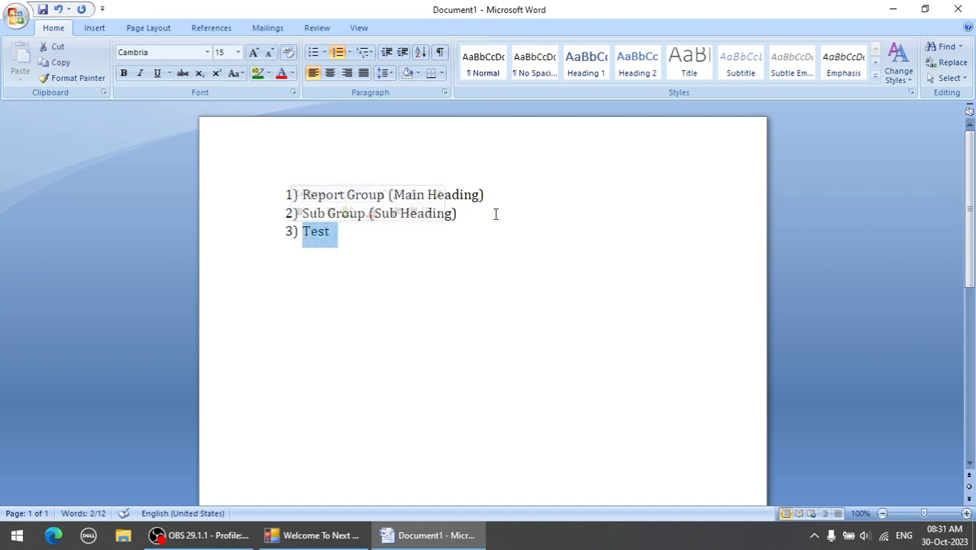
left_click_drag(493, 215, 299, 214)
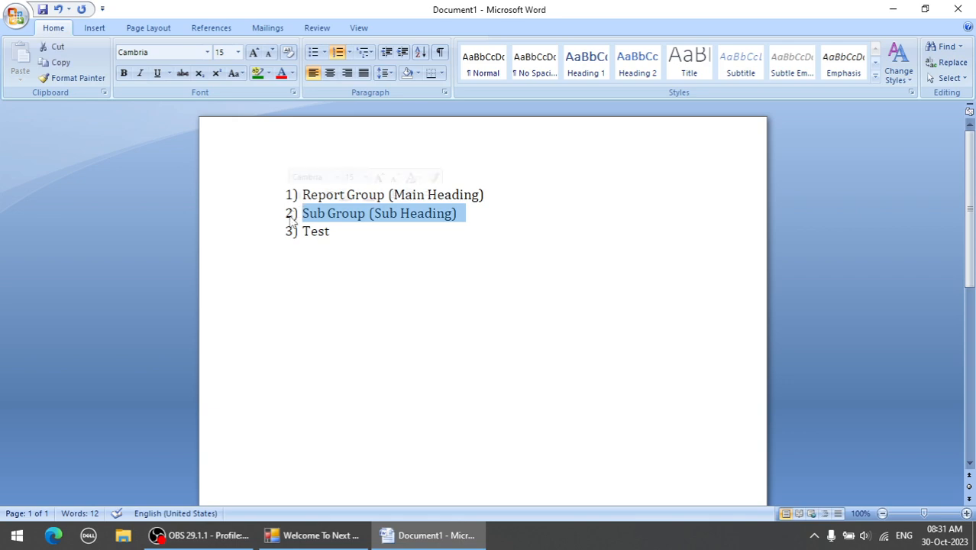
left_click(362, 236)
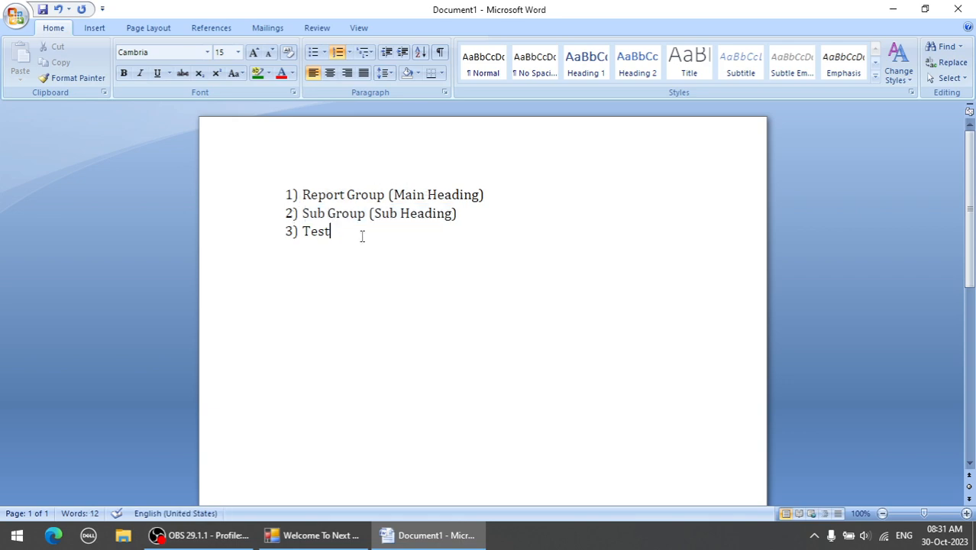
left_click(893, 10)
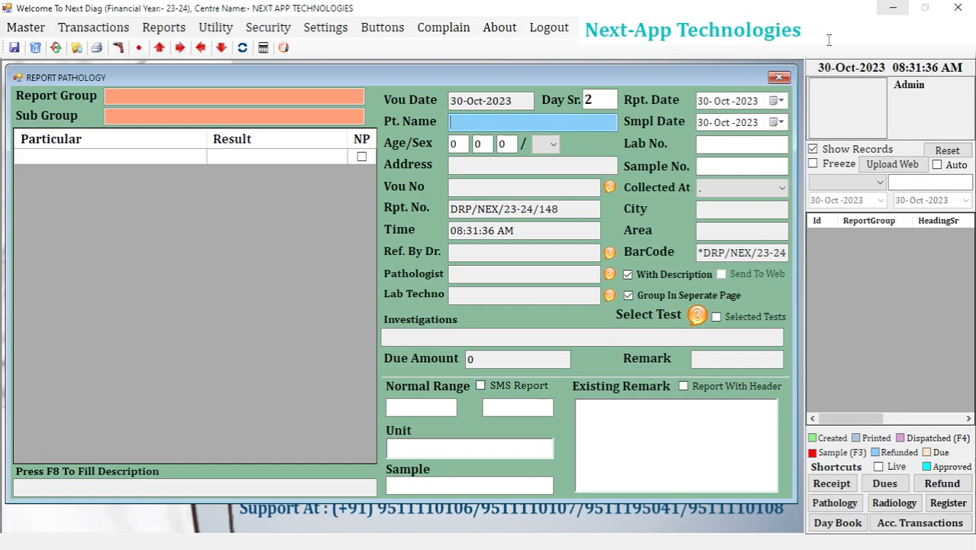
Close the pathology report form and open the pathology Report Setup master.
left_click(779, 79)
left_click(26, 27)
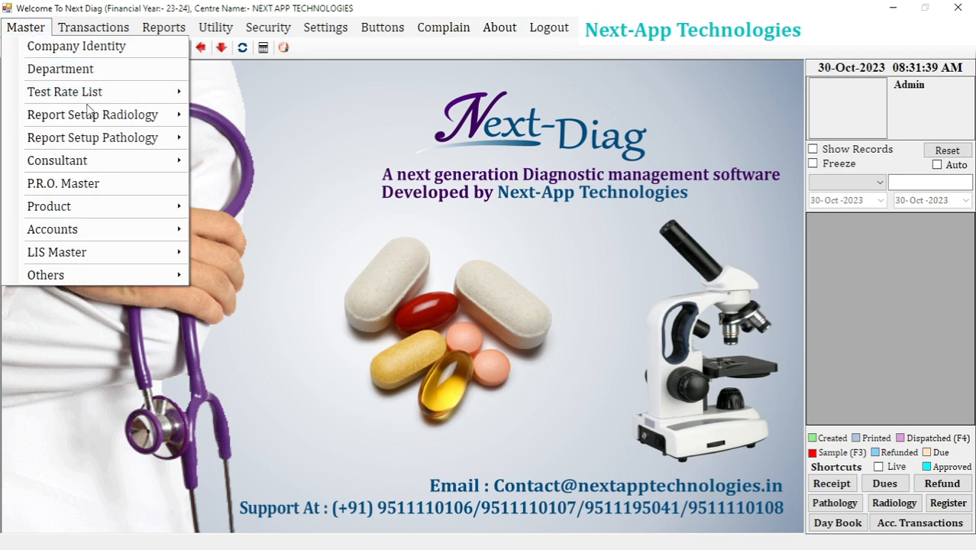
mouse_move(92, 142)
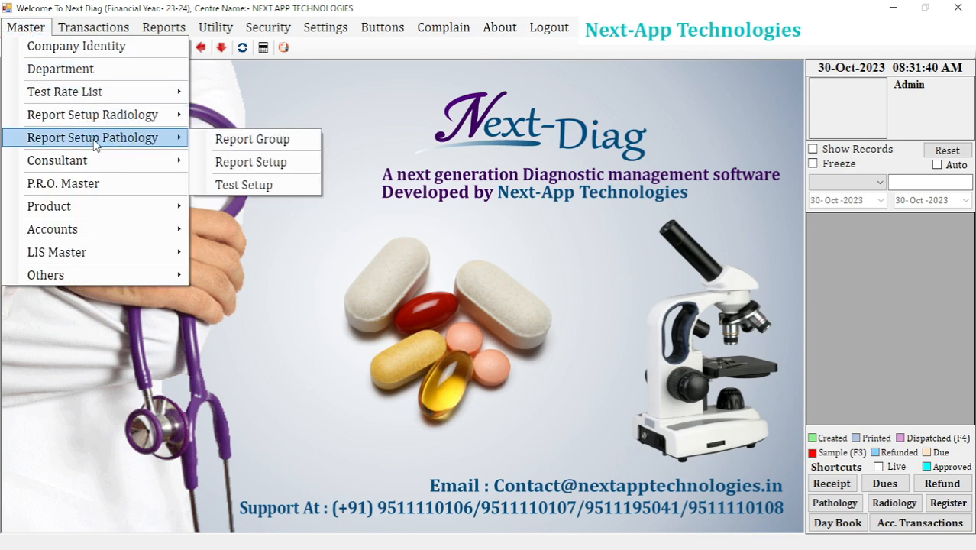
left_click(244, 165)
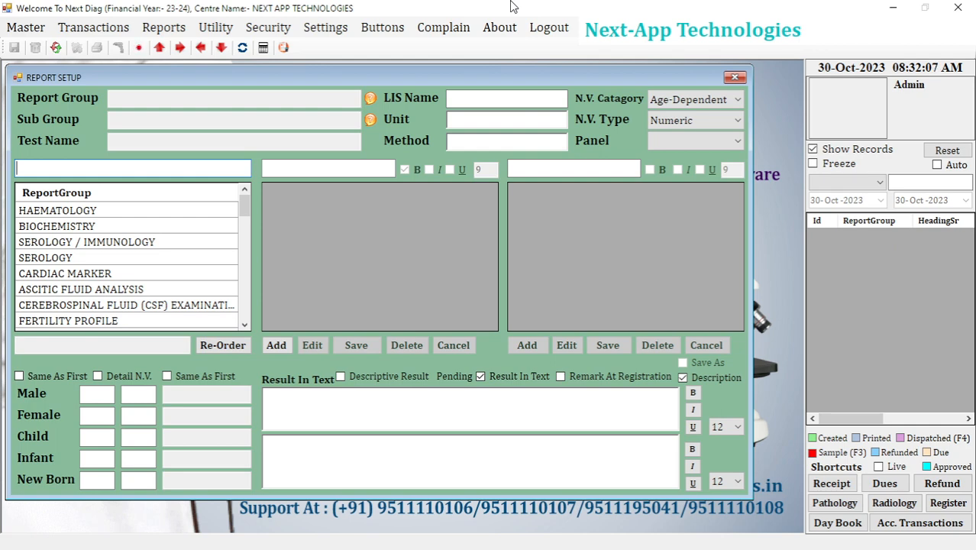
Filter the report groups by "HA" and load the HAEMATOLOGY NEW group.
type("HA")
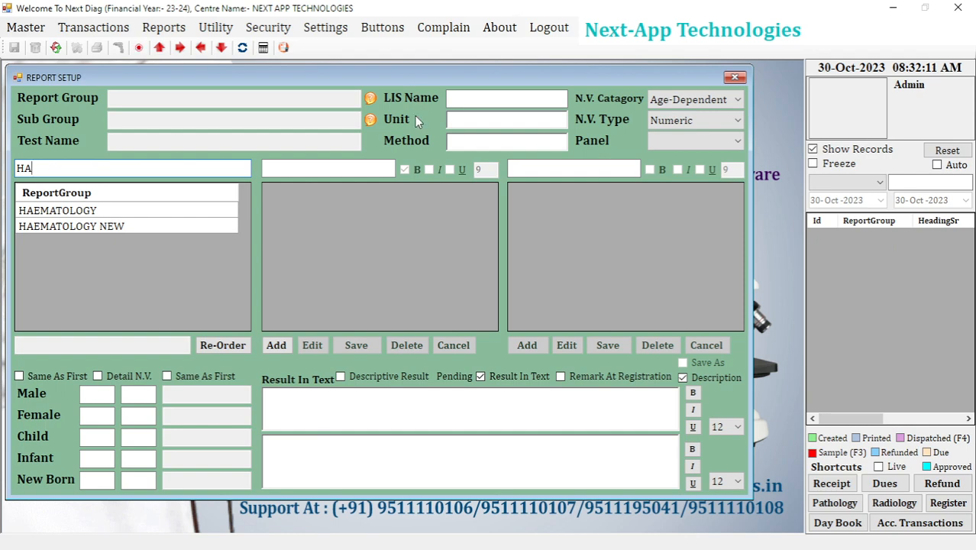
left_click(82, 227)
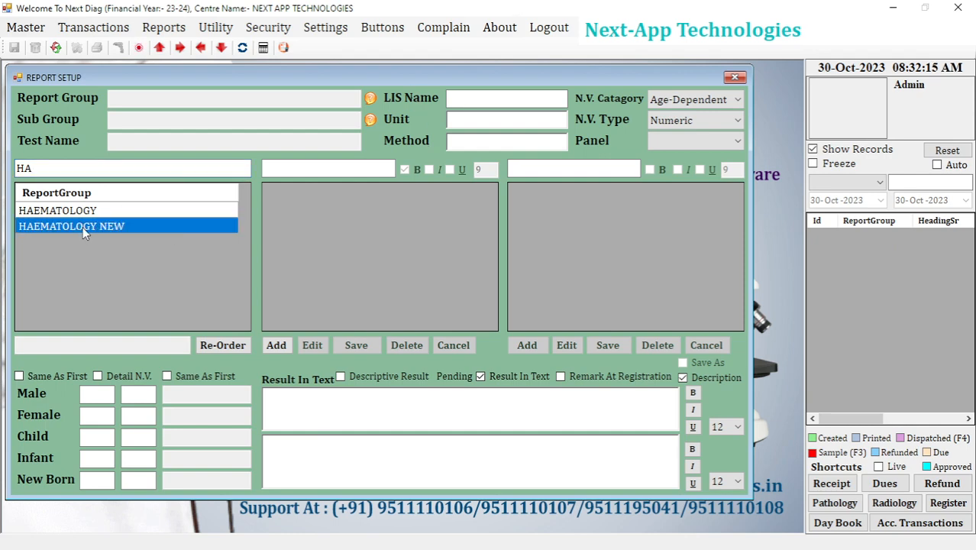
double_click(83, 226)
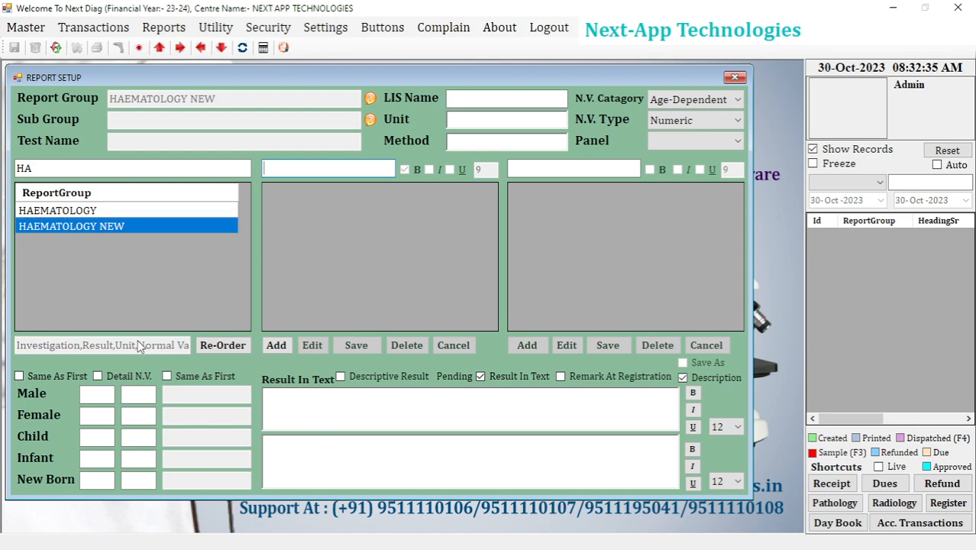
Add the sub-group COMPLETE BLOOD COUNT NEW under HAEMATOLOGY NEW, save it and dismiss the resulting dialogs.
left_click(285, 345)
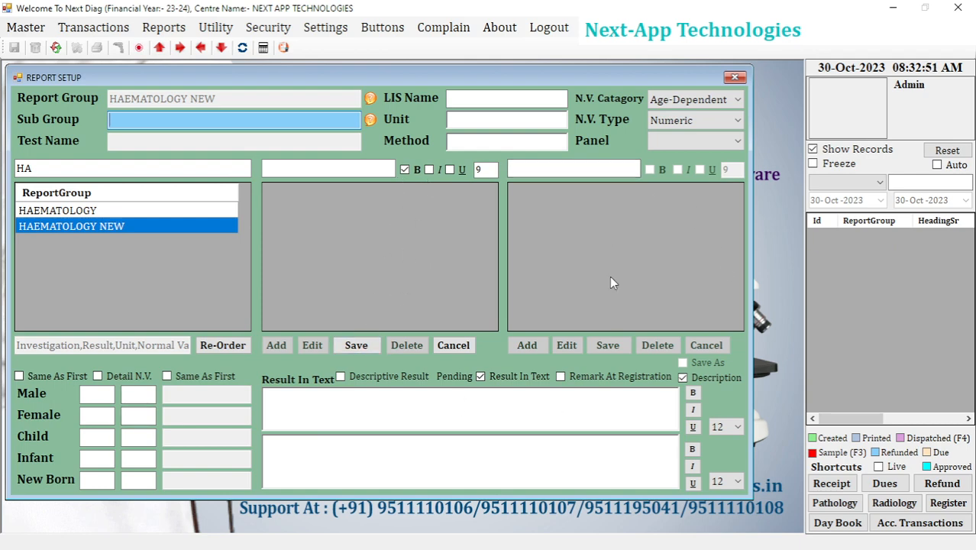
key("alt+Tab")
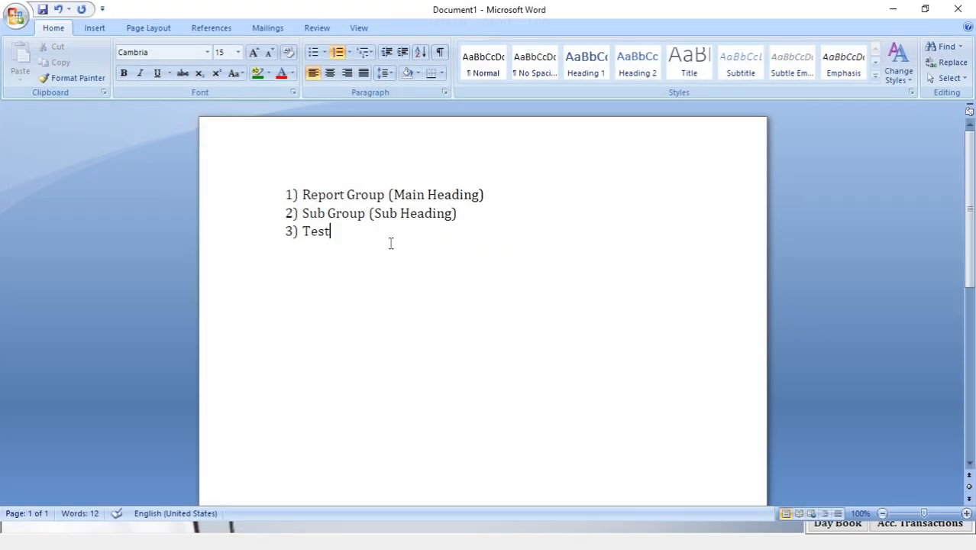
key("alt+Tab")
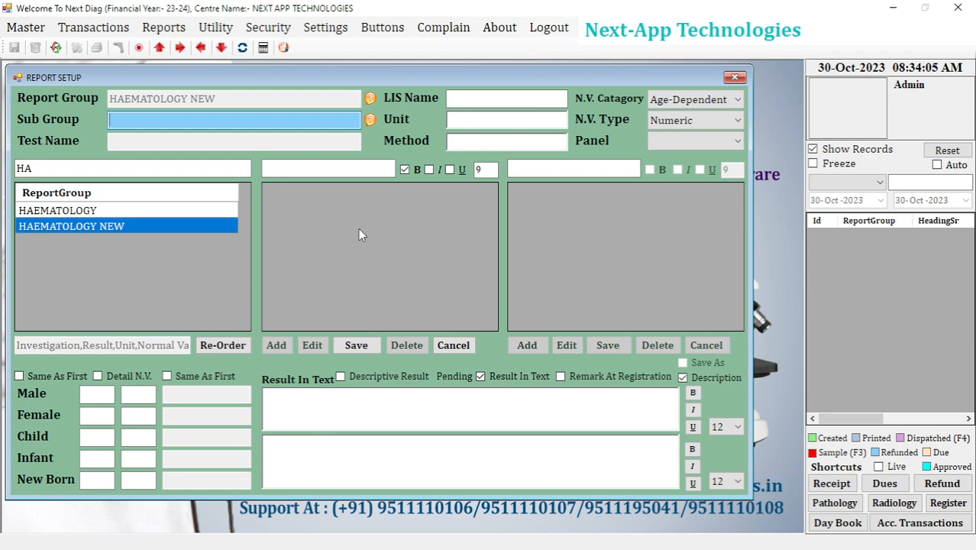
type("COMPLETE BLOOD COUNT")
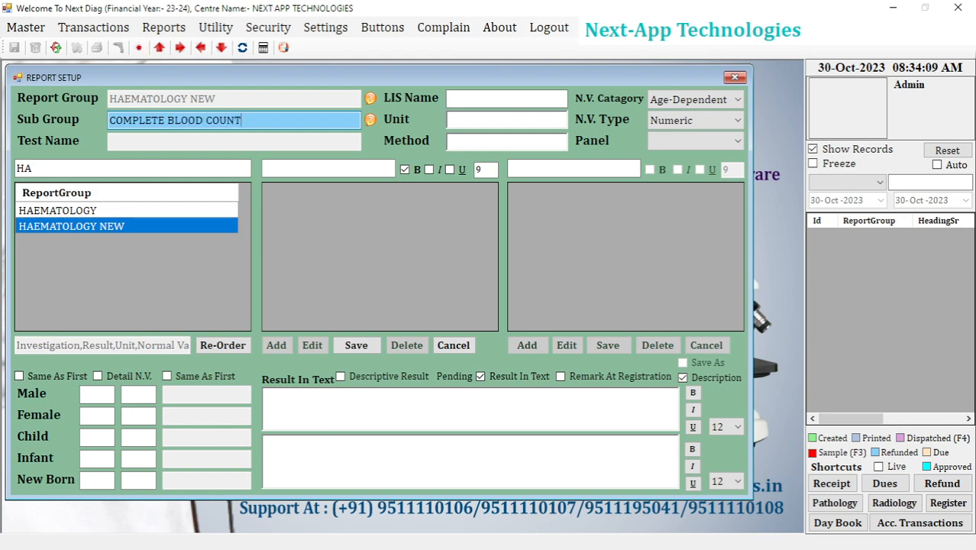
type(" NEW")
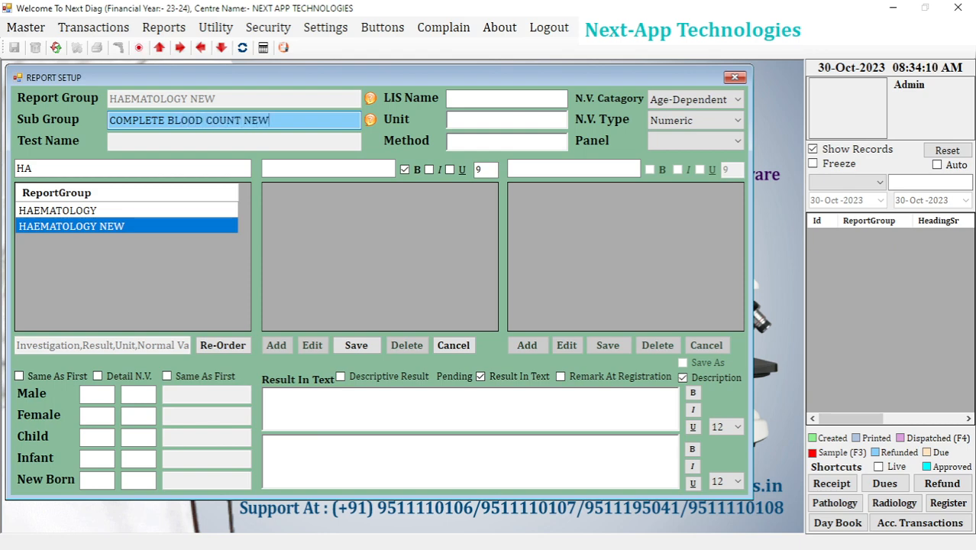
left_click(367, 345)
left_click(518, 321)
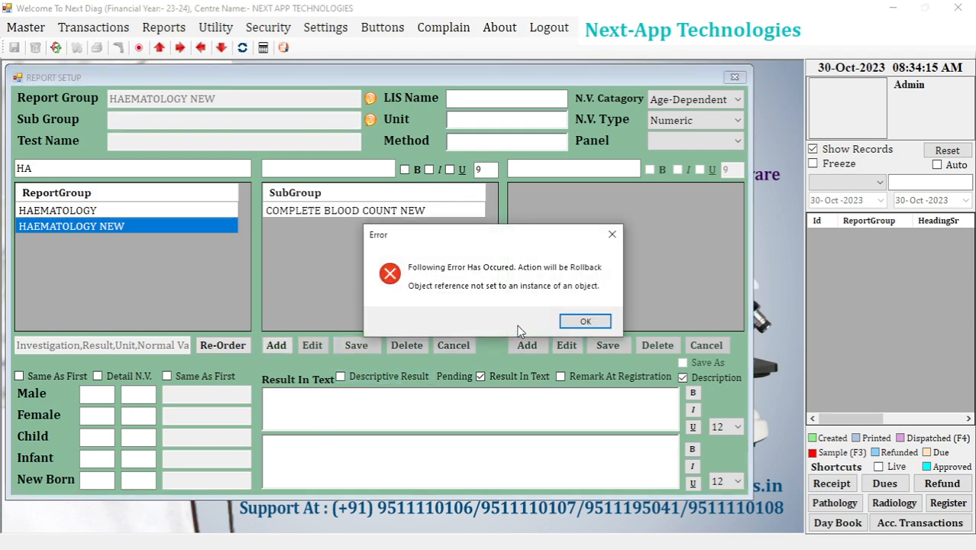
left_click(584, 321)
left_click(539, 302)
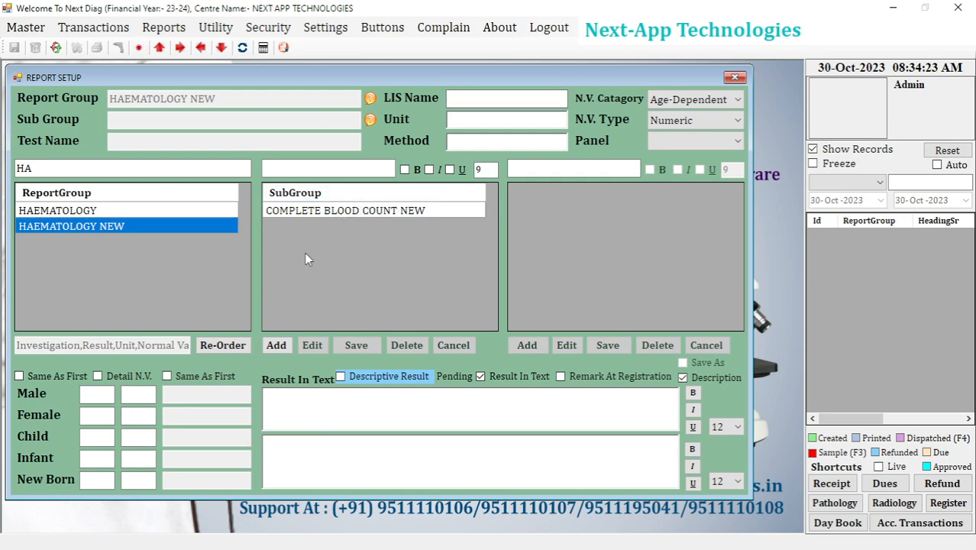
Load the COMPLETE BLOOD COUNT NEW sub-group to view its available actions and cancel the selection.
left_click(354, 211)
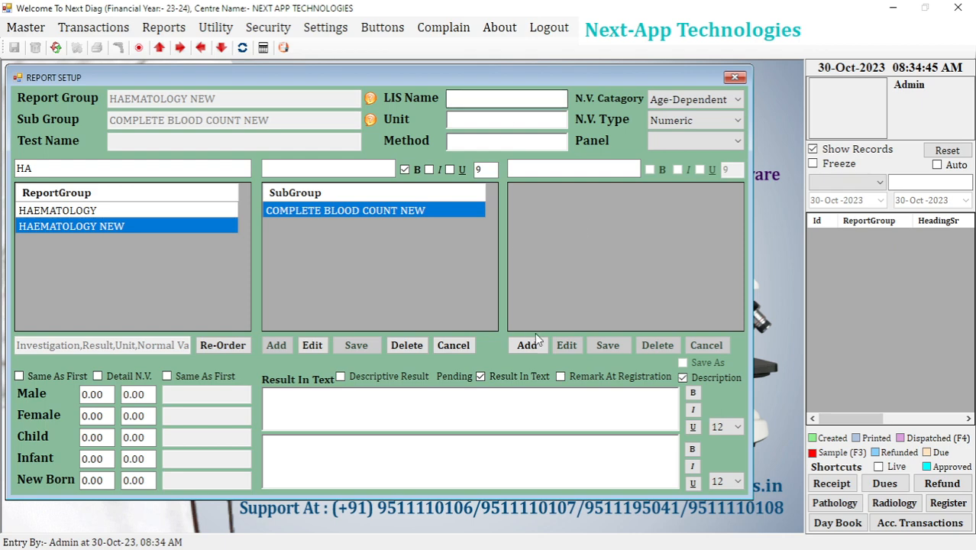
left_click(453, 345)
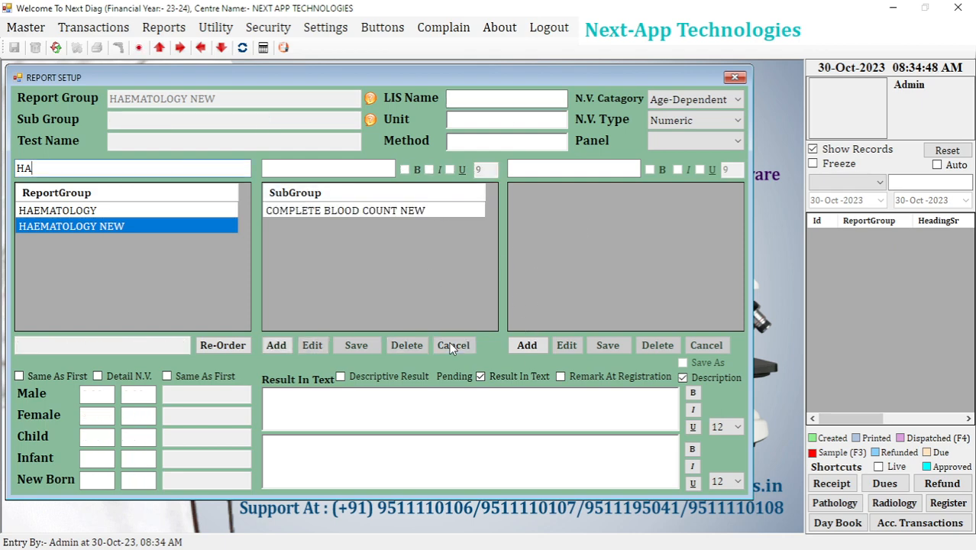
Start a new test named HEMOGLOBIN NEW under the COMPLETE BLOOD COUNT NEW sub-group.
left_click(355, 210)
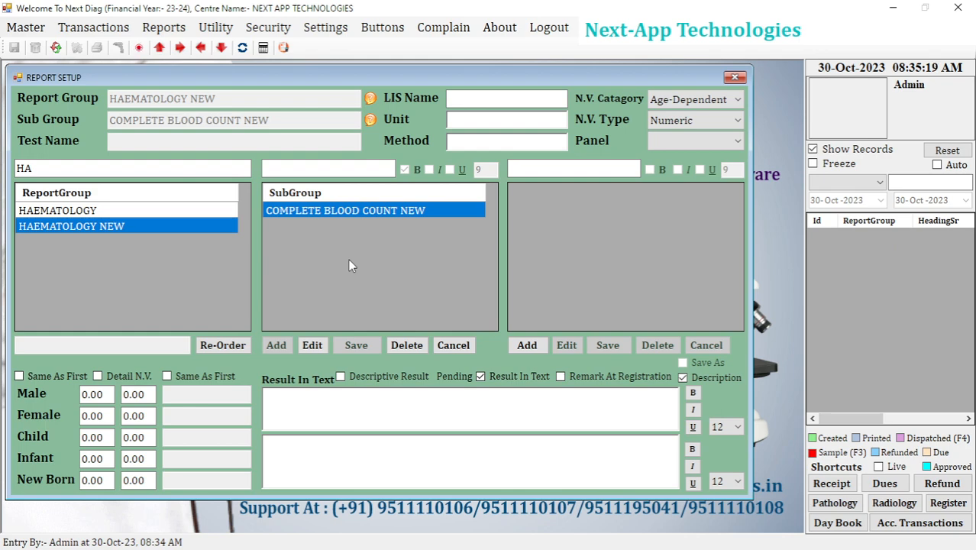
left_click(527, 346)
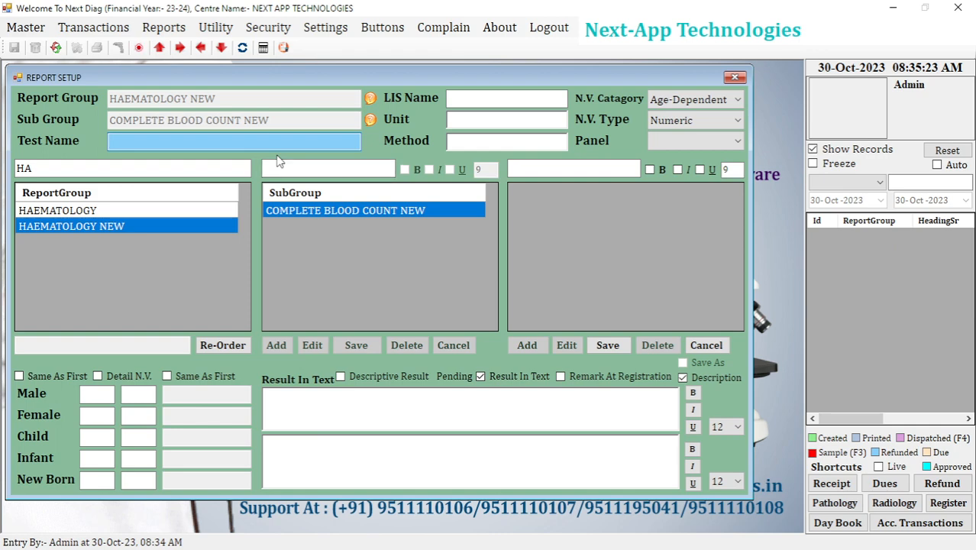
type("HEMOGLOBIN")
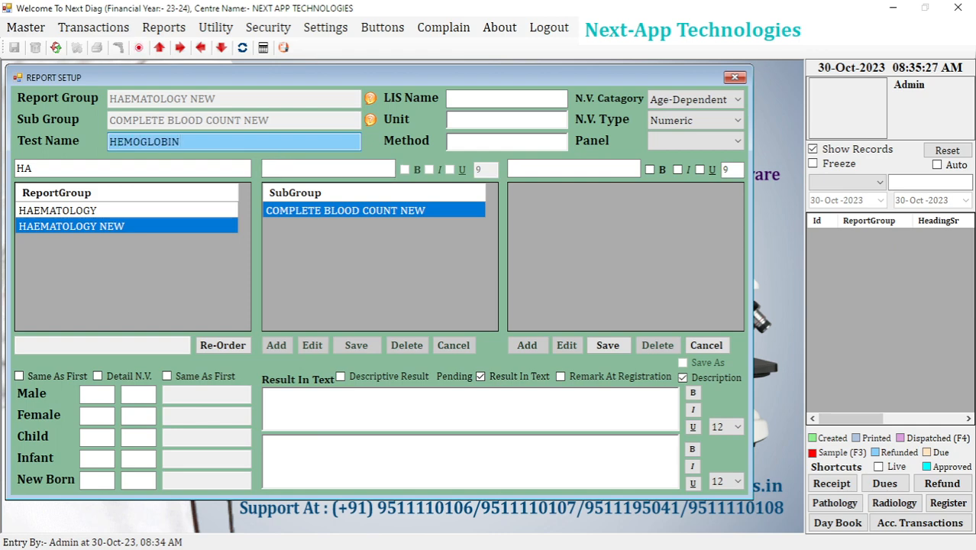
type(" NEW")
Enter 10^3 mg/dL as the unit of the HEMOGLOBIN NEW test.
left_click(491, 122)
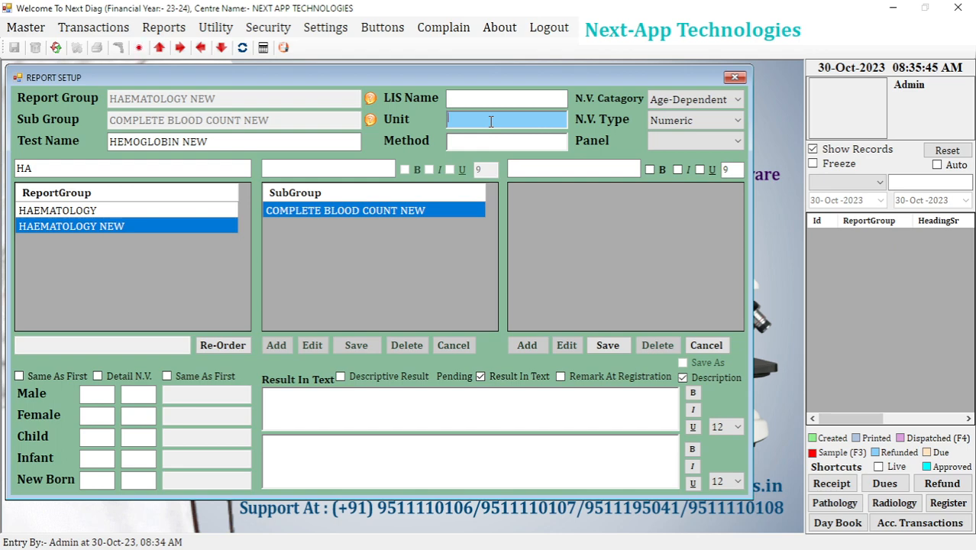
type("m")
key("BackSpace")
key("BackSpace")
key("BackSpace")
key("BackSpace")
key("BackSpace")
type("10^3 mg/dL")
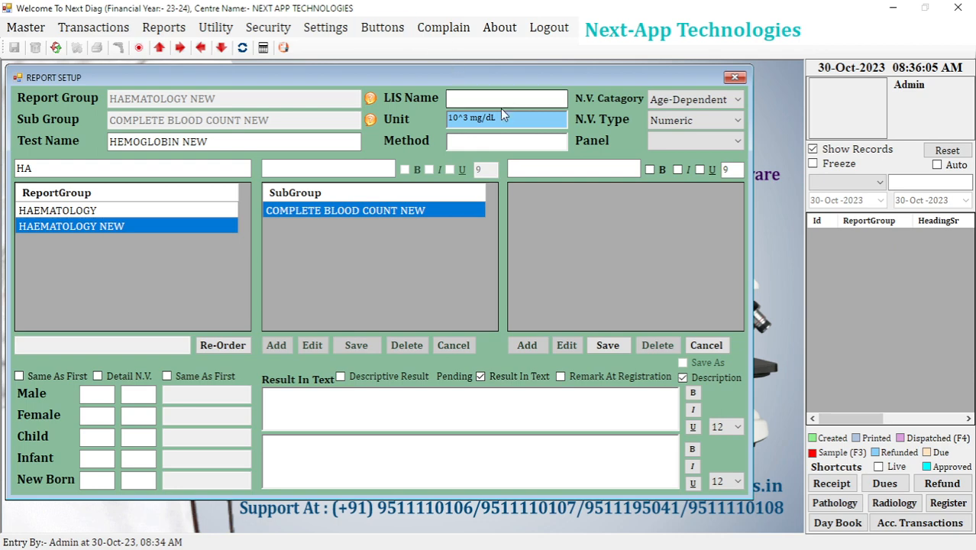
left_click_drag(512, 114, 456, 122)
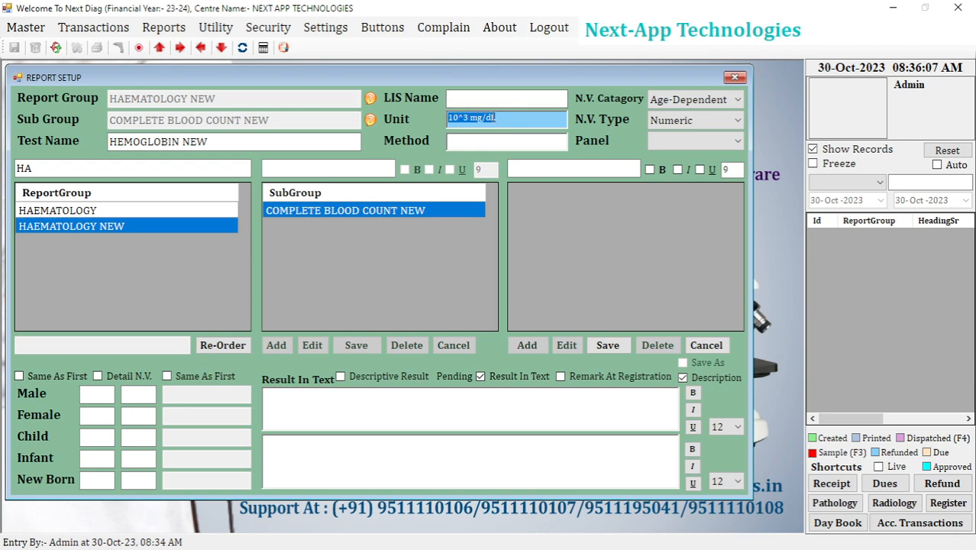
left_click(505, 117)
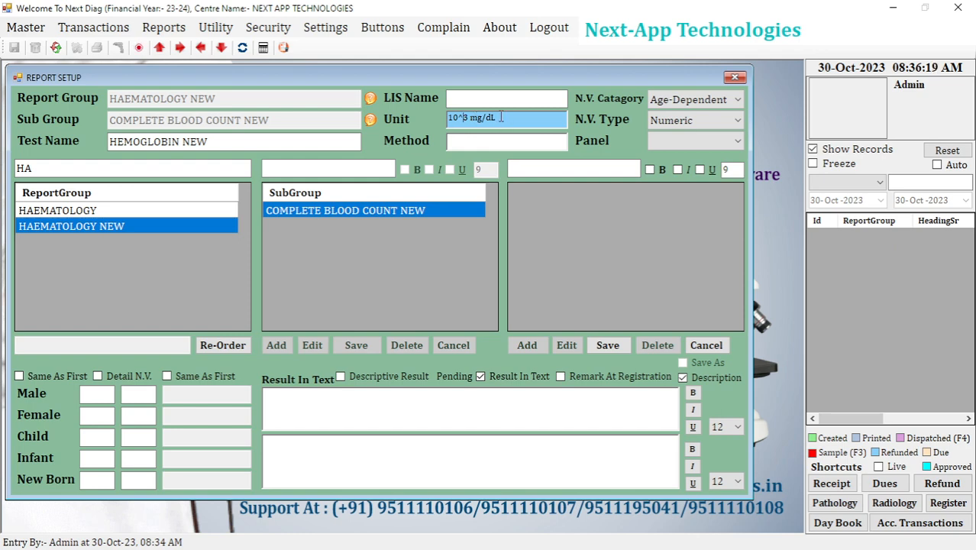
left_click_drag(498, 117, 460, 121)
left_click(491, 124)
Switch to the Word document and write 10³ mg/dL below the numbered list, with the 3 as superscript.
key("alt+Tab")
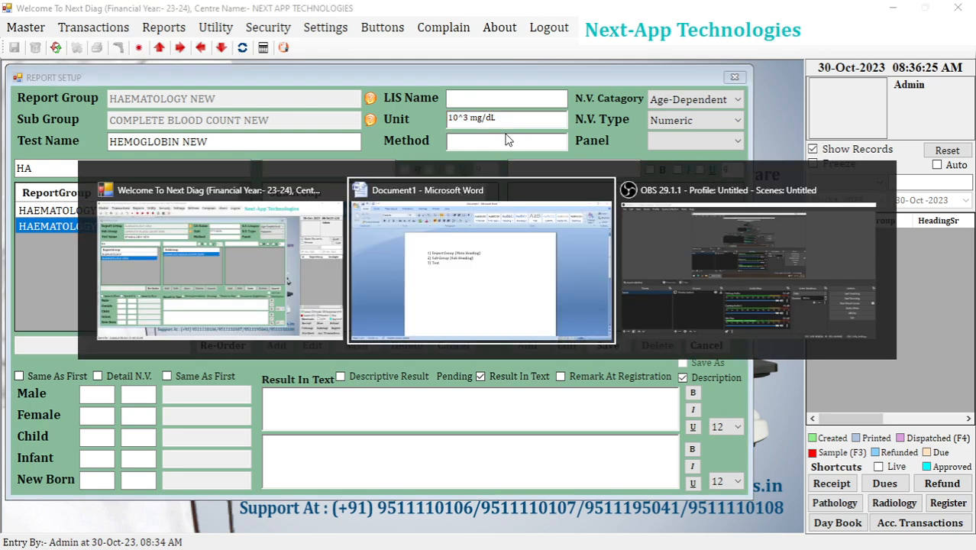
key("Return")
key("Return")
key("Return")
key("Return")
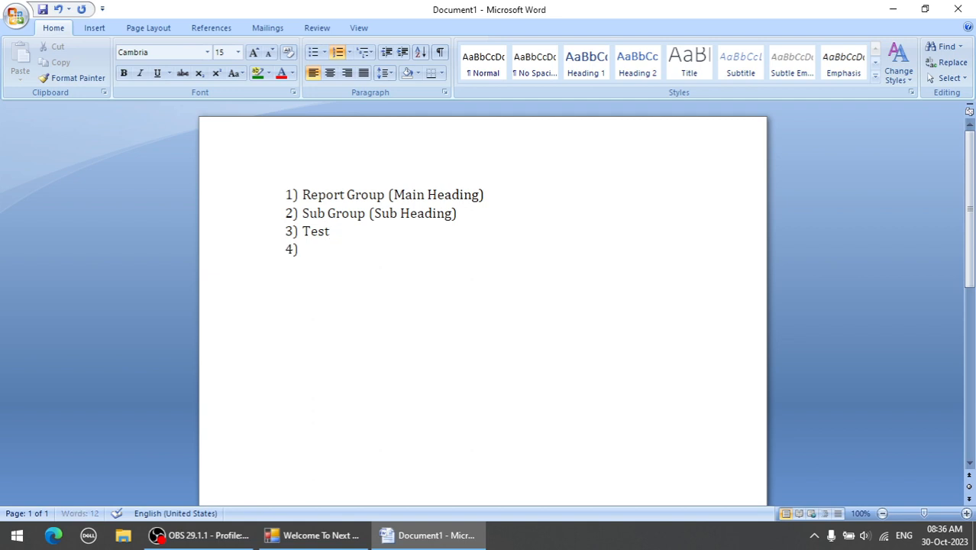
type("10")
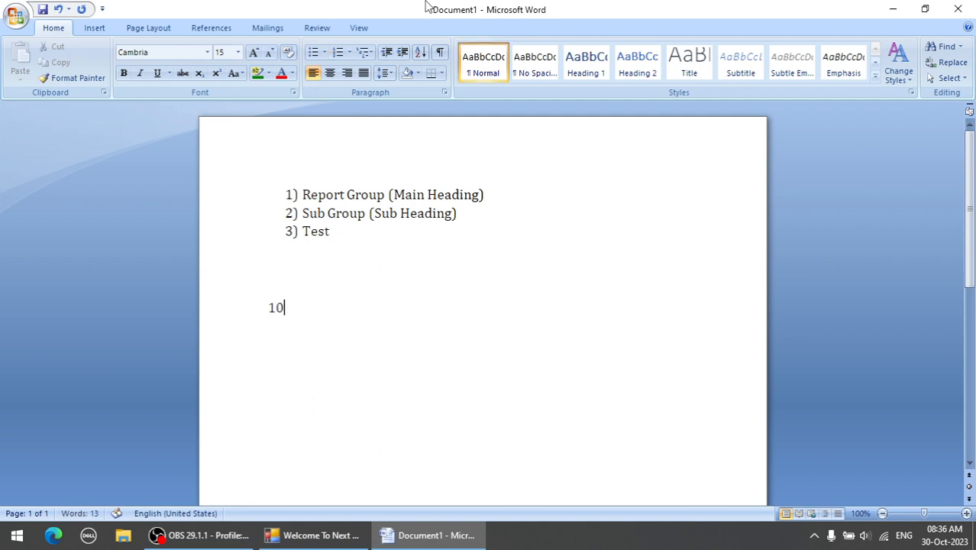
left_click(216, 72)
type("3m")
key("BackSpace")
key("ctrl+shift+equal")
type("gm")
key("BackSpace")
key("BackSpace")
type("mg/dL")
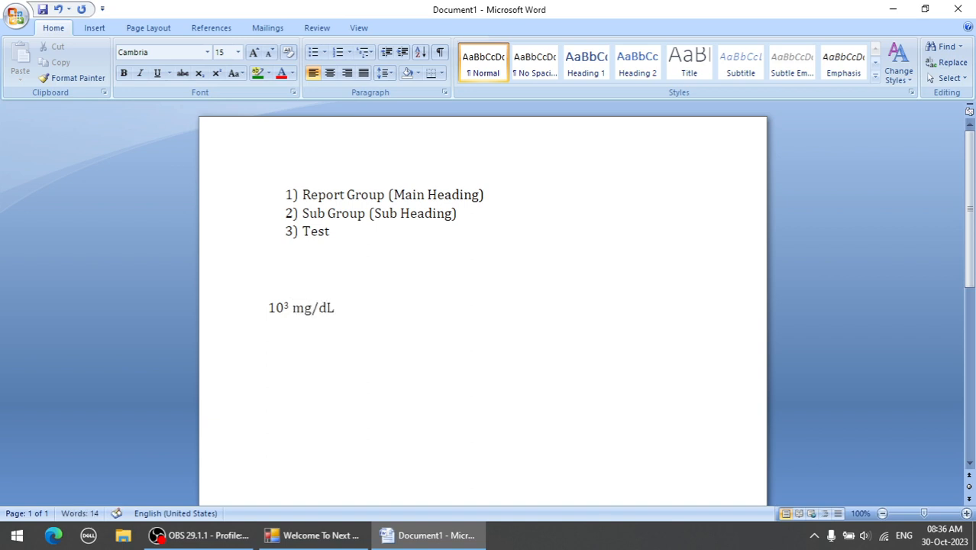
Copy the 10³ mg/dL text from Word and paste it over the test's unit in Next Diag.
key("shift+Left")
key("shift+Left")
key("shift+Left")
key("shift+Left")
key("shift+Left")
key("shift+Left")
key("shift+Left")
key("shift+Left")
key("shift+Left")
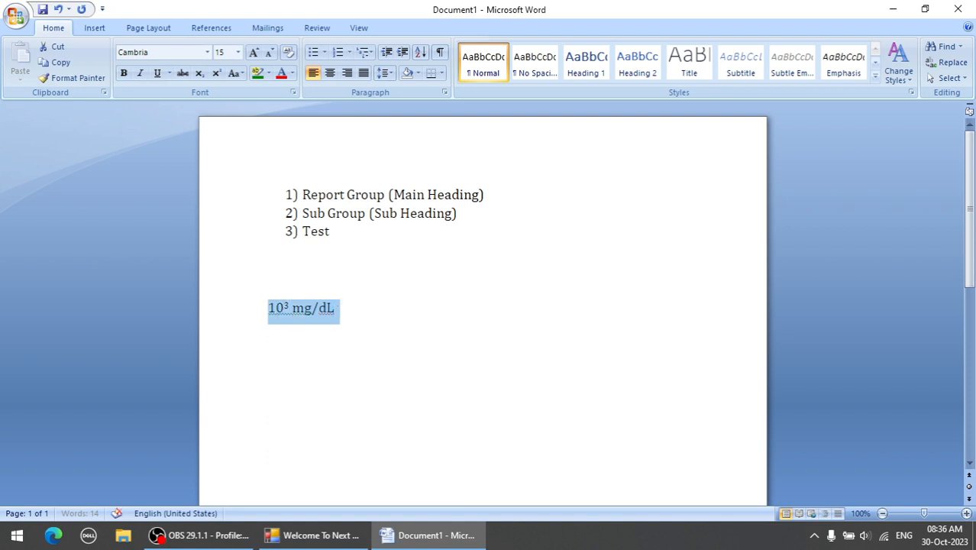
right_click(293, 305)
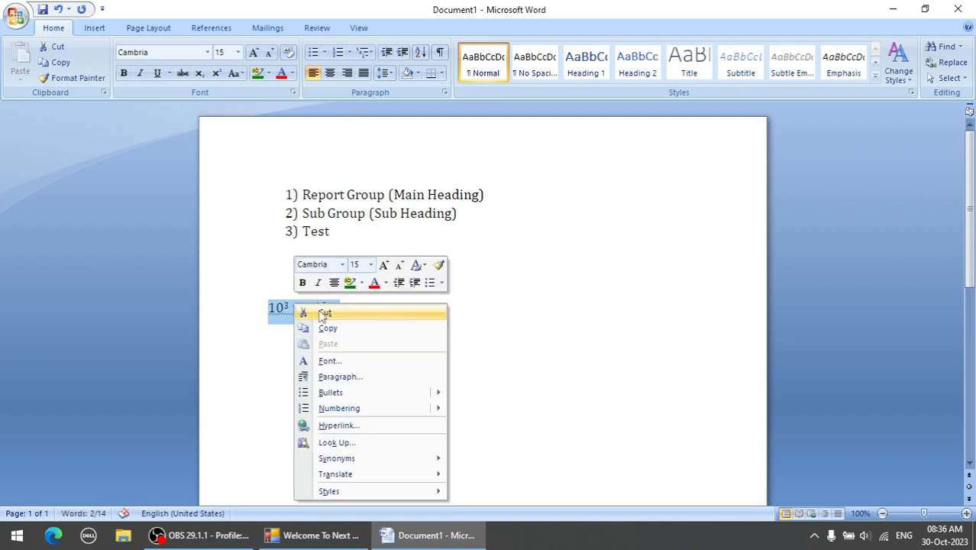
left_click(327, 329)
left_click(321, 536)
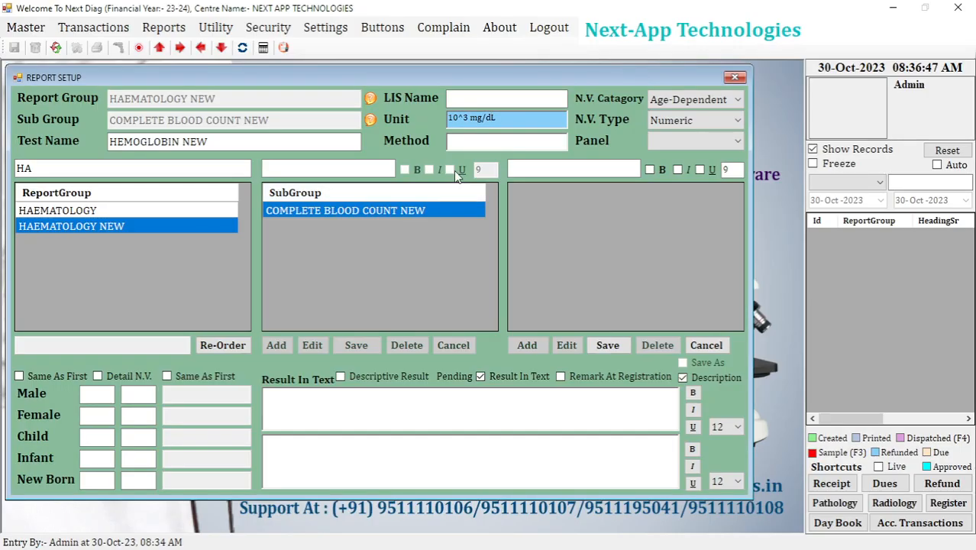
left_click_drag(507, 124, 380, 128)
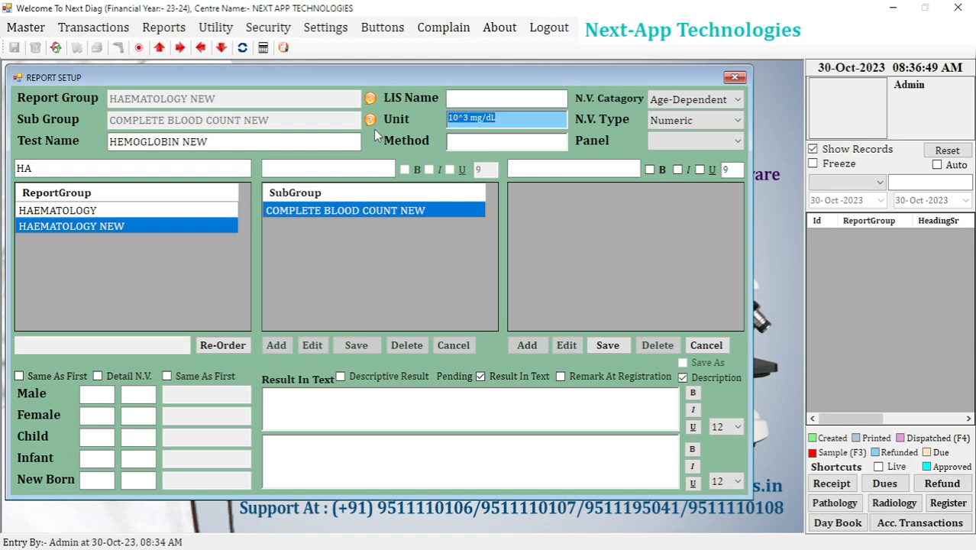
key("ctrl+v")
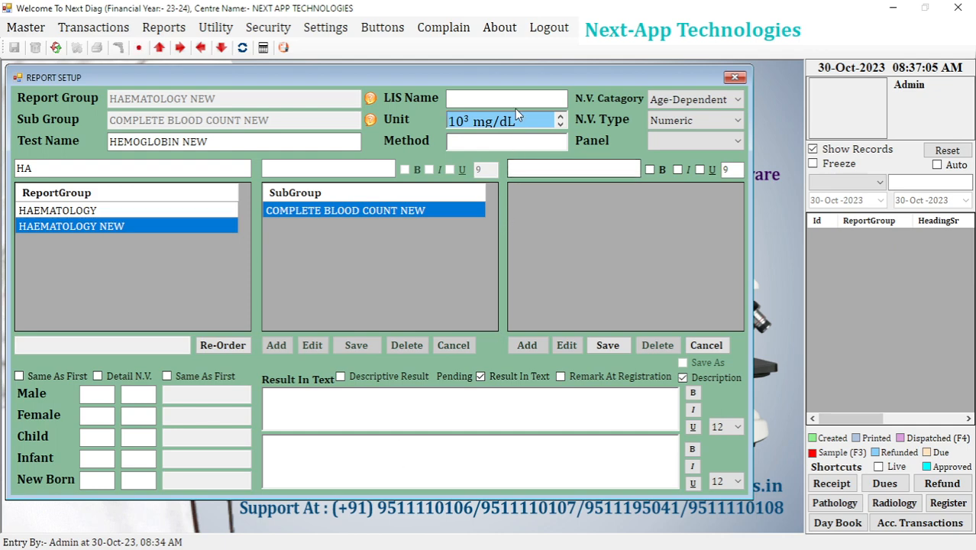
Compare the size of the pasted unit in Next Diag with the font size of its source text in Word.
left_click(511, 147)
left_click_drag(528, 121, 435, 119)
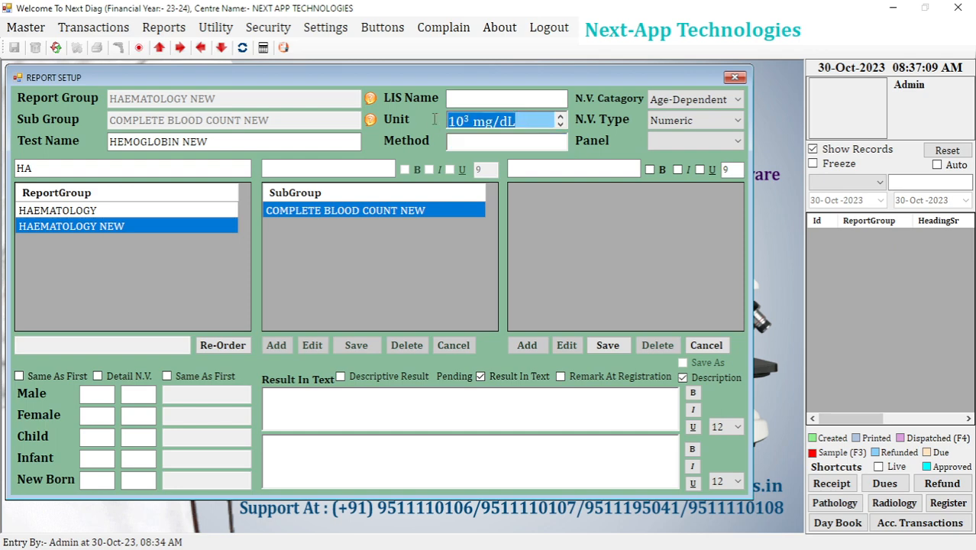
key("alt+Tab")
left_click(338, 313)
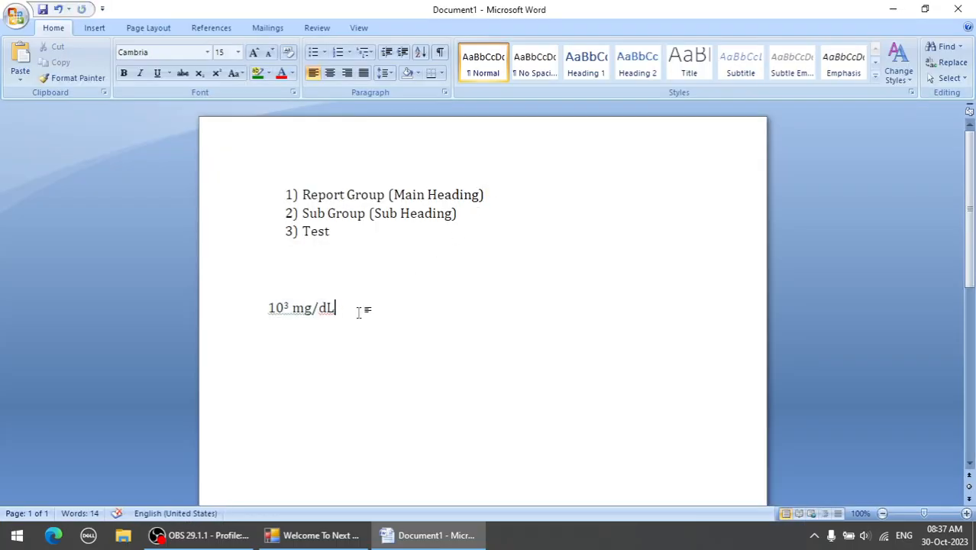
left_click_drag(358, 311, 268, 309)
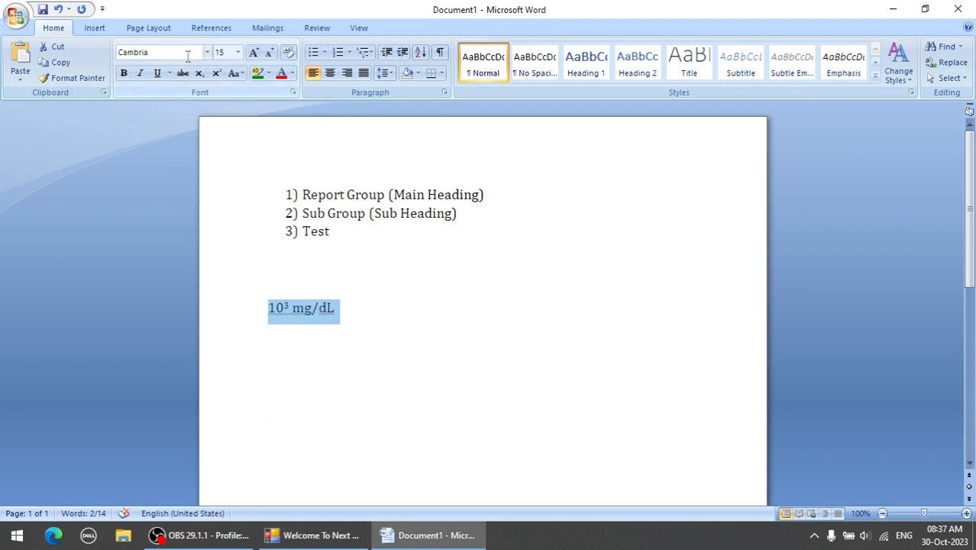
left_click(220, 52)
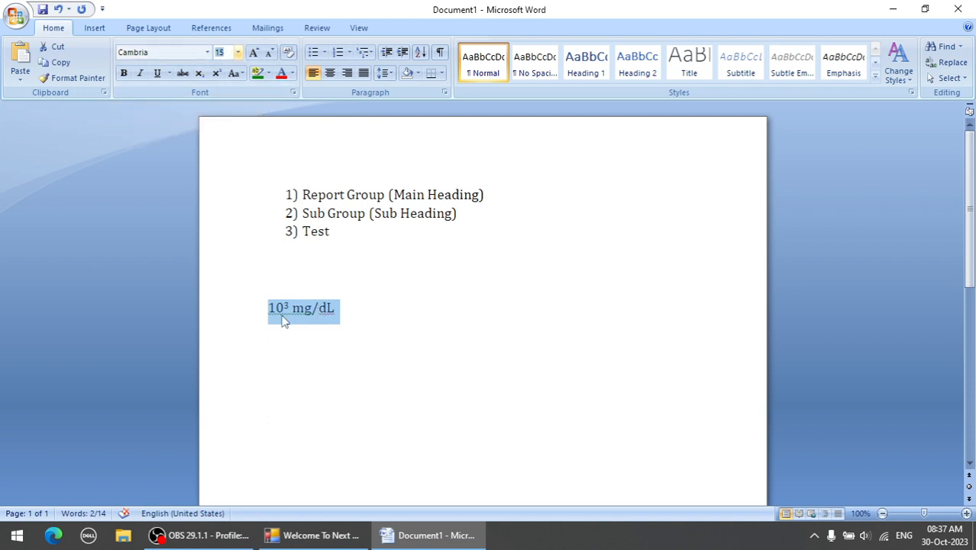
left_click(313, 534)
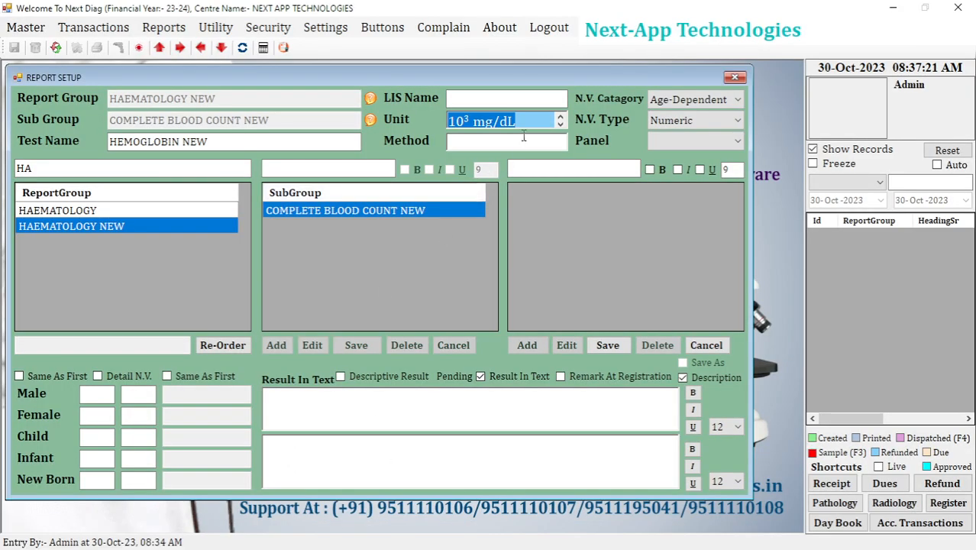
left_click_drag(528, 122, 424, 118)
key("alt+Tab")
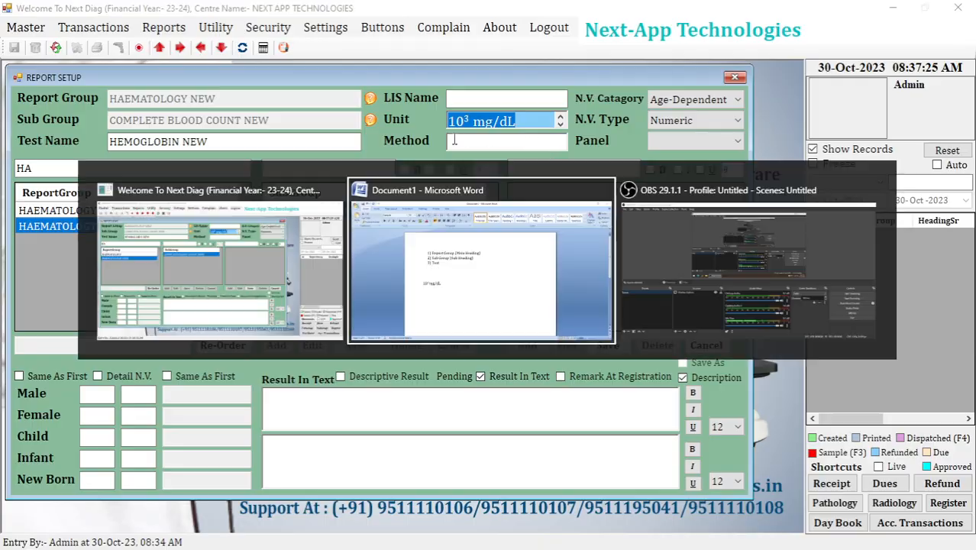
left_click(351, 541)
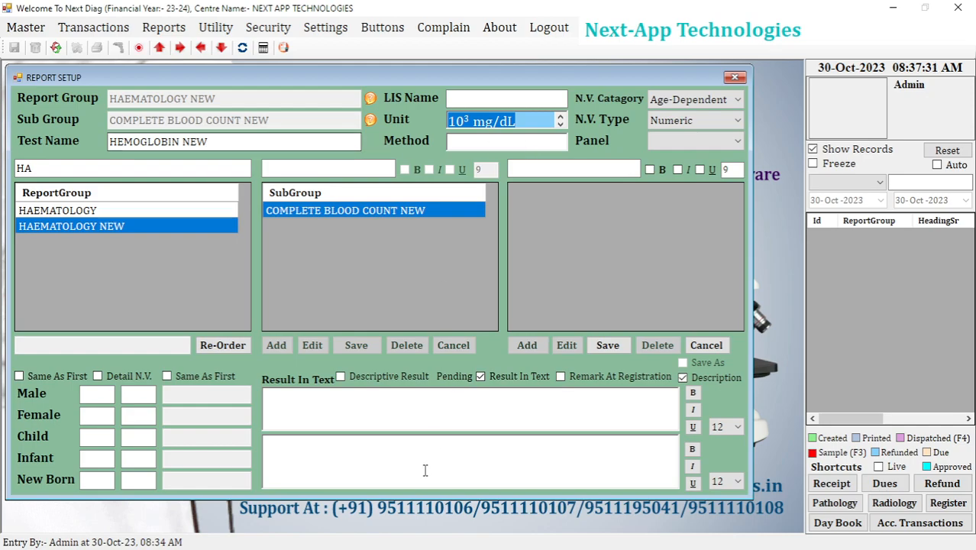
Switch to Word and set the font size of the selected 10³ mg/dL text to 10.
key("alt+Tab")
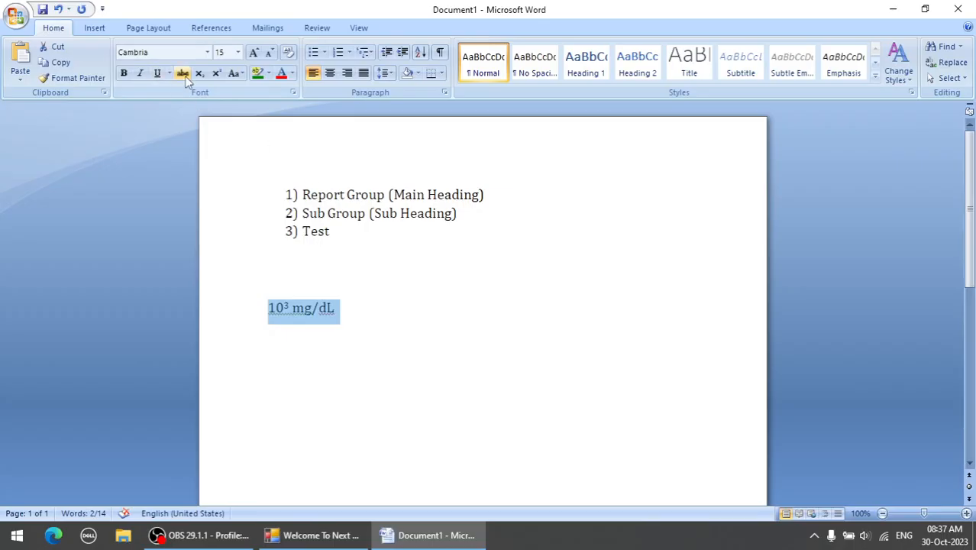
left_click(227, 51)
type("1")
key("Return")
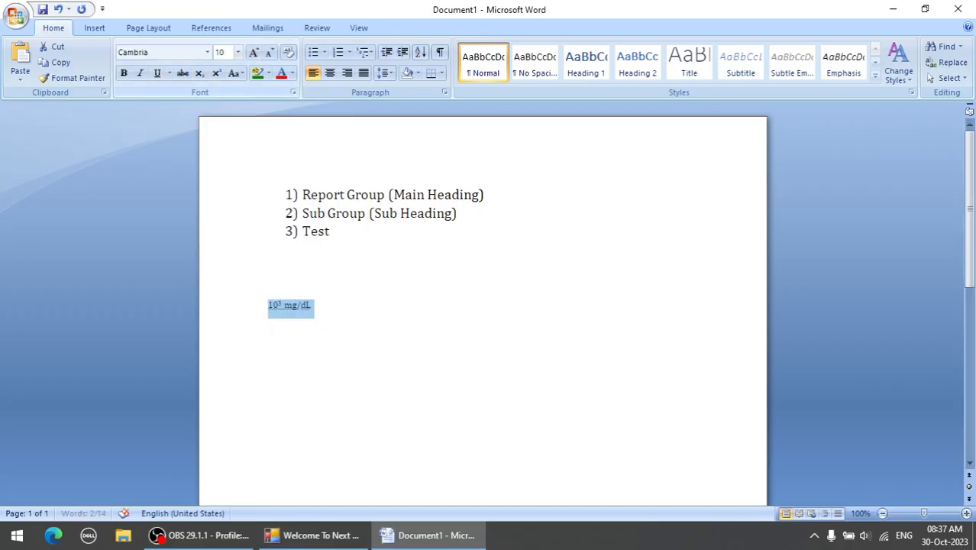
Copy the resized 10³ mg/dL text and paste it over the test's unit in Next Diag.
right_click(290, 308)
left_click(317, 328)
left_click(313, 535)
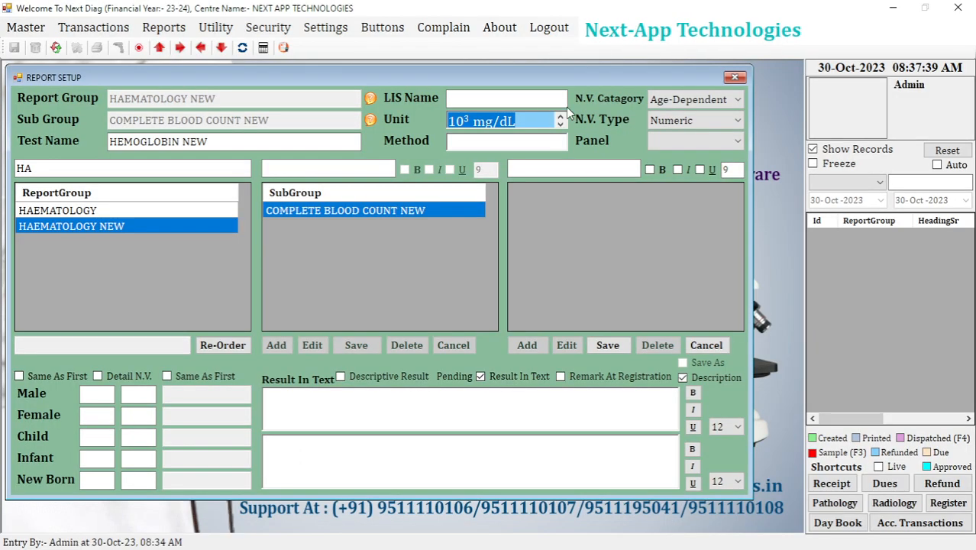
key("ctrl+v")
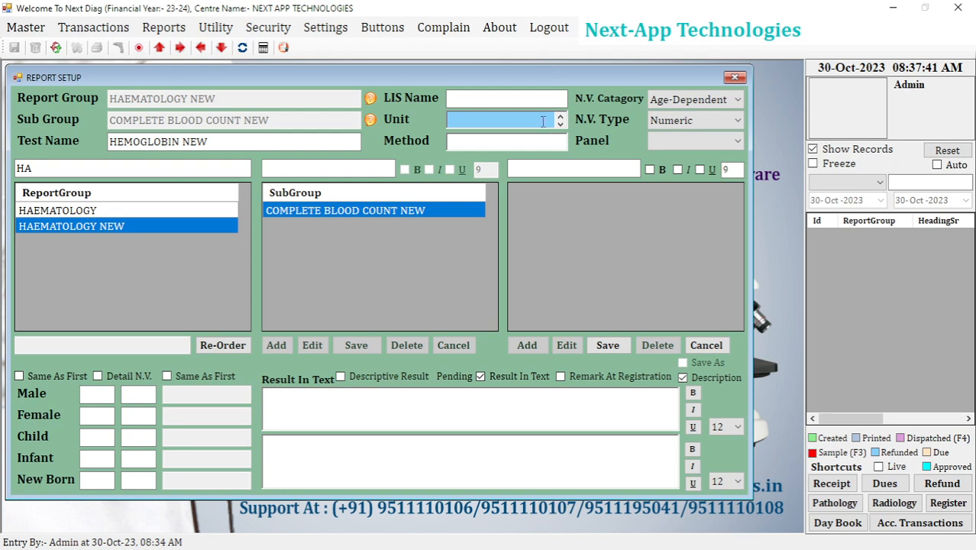
left_click(560, 117)
left_click_drag(539, 124, 415, 118)
left_click(516, 125)
left_click_drag(516, 123, 443, 123)
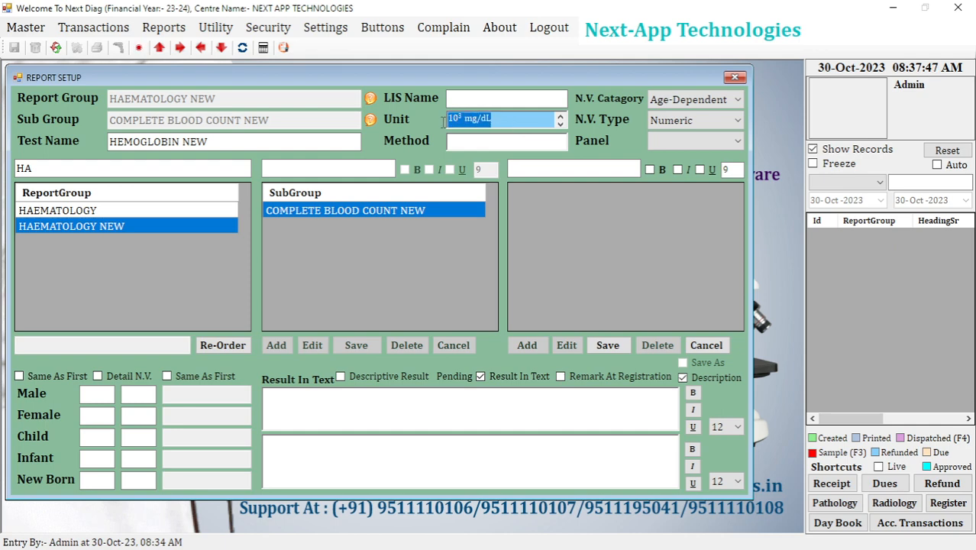
left_click(508, 118)
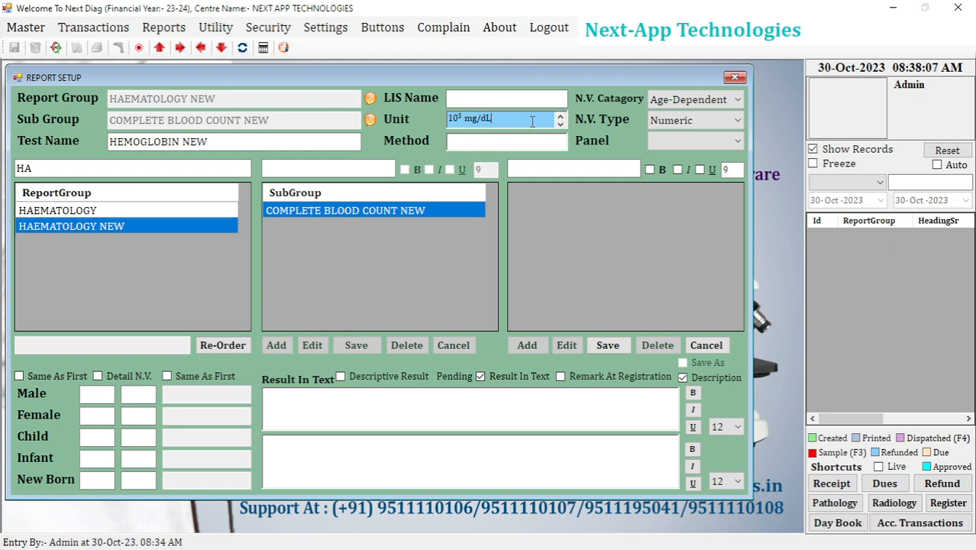
Enter "Method: whole EDTA" as the method of the HEMOGLOBIN NEW test.
left_click(519, 144)
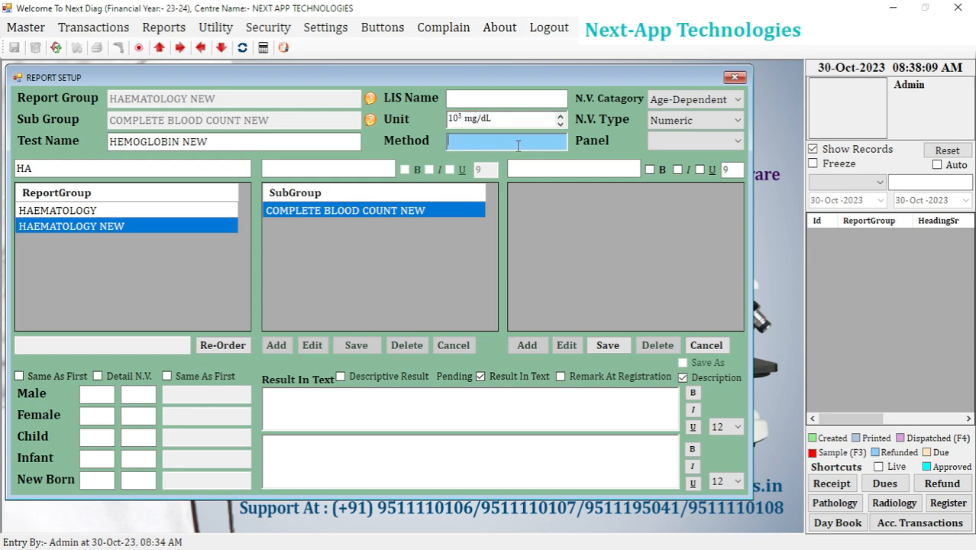
type("Method: whole EDTA")
Switch to Word and add the line "Method: Whole EDTA" below the unit text, separated by a blank line.
key("alt+Tab")
left_click(354, 312)
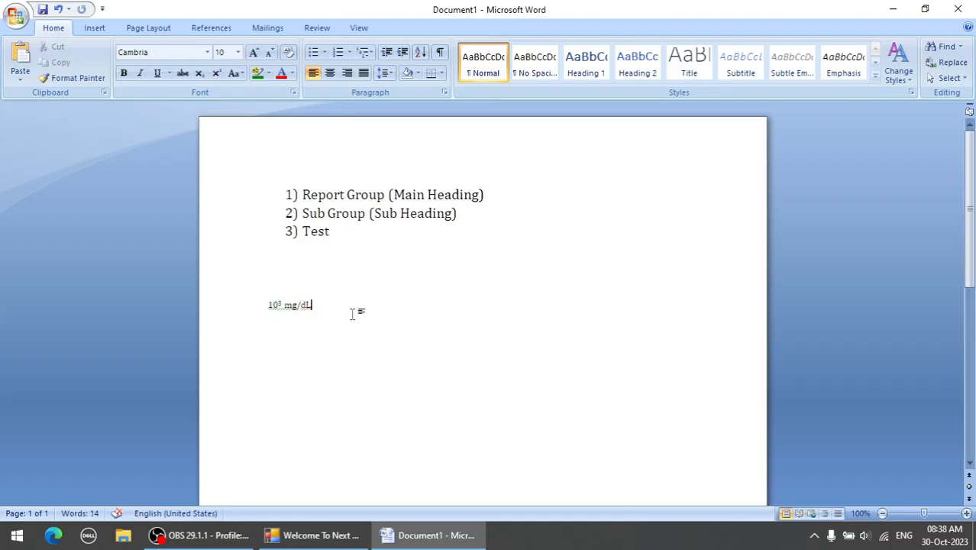
key("Return")
key("Return")
type("Method: Wh")
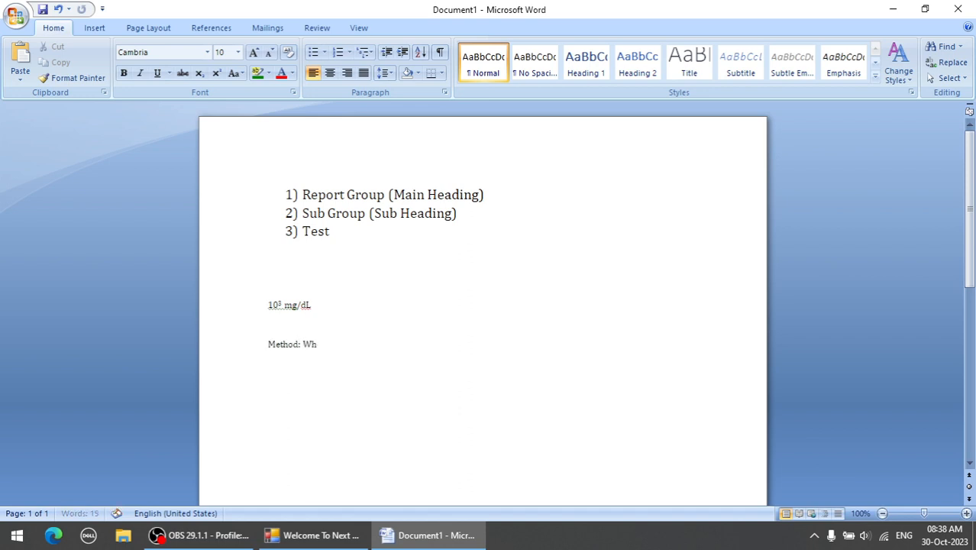
type("ole EDTA")
Bold the "Method:" label of the "Method: Whole EDTA" line in the Word document.
key("Home")
key("shift+Right")
key("shift+Right")
key("shift+Right")
key("shift+Right")
key("shift+Right")
key("shift+Right")
key("shift+Right")
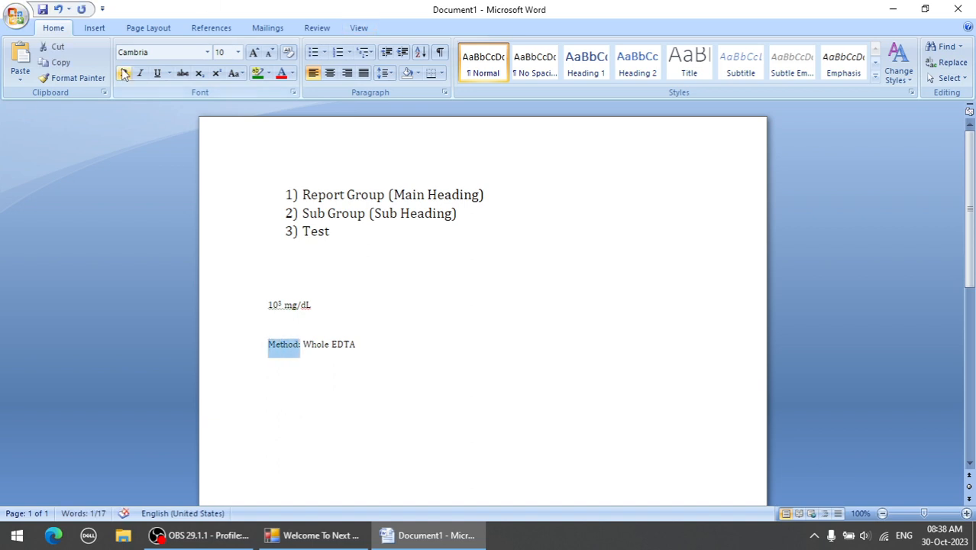
key("ctrl+b")
Copy the formatted "Method: Whole EDTA" line and paste it over the HEMOGLOBIN NEW test's method in Next Diag.
left_click_drag(369, 345, 275, 345)
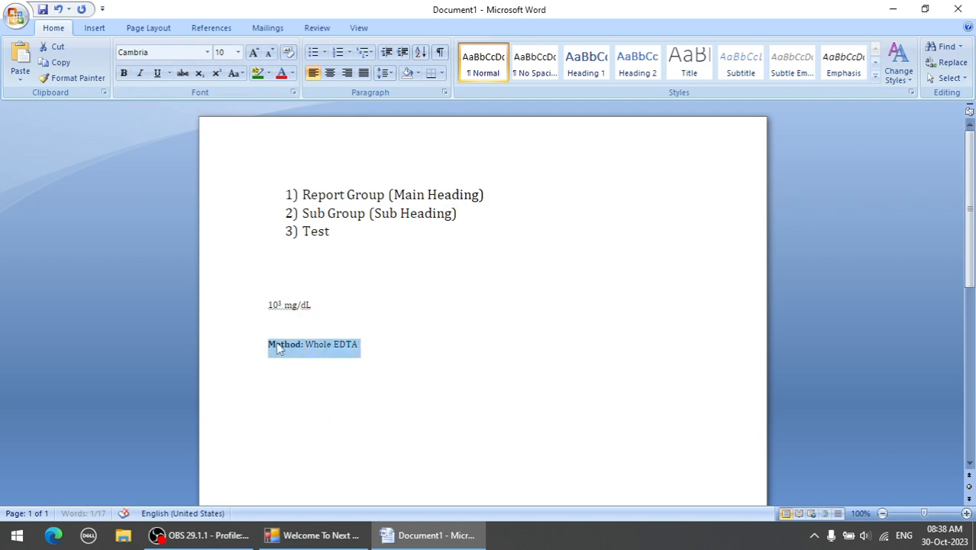
left_click(321, 535)
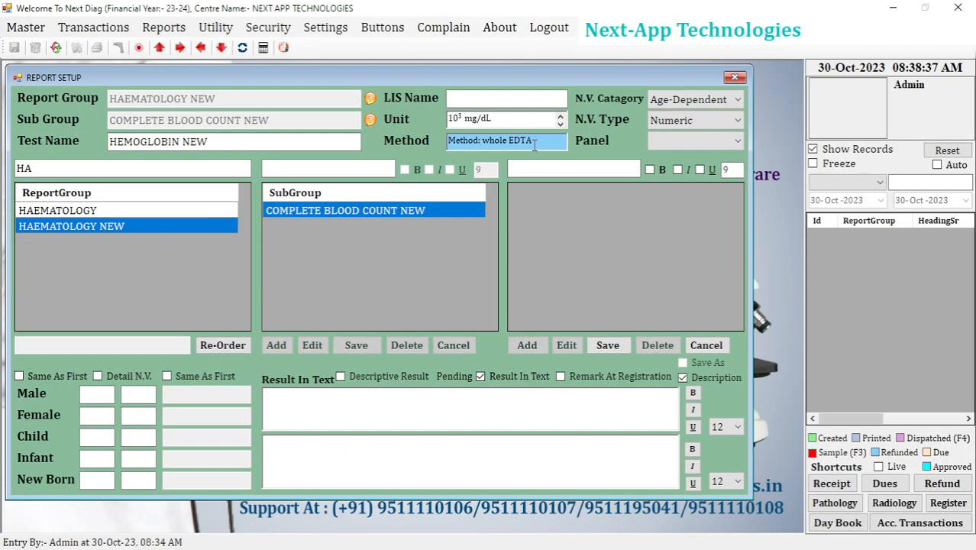
left_click_drag(534, 141, 419, 141)
key("Delete")
key("ctrl+v")
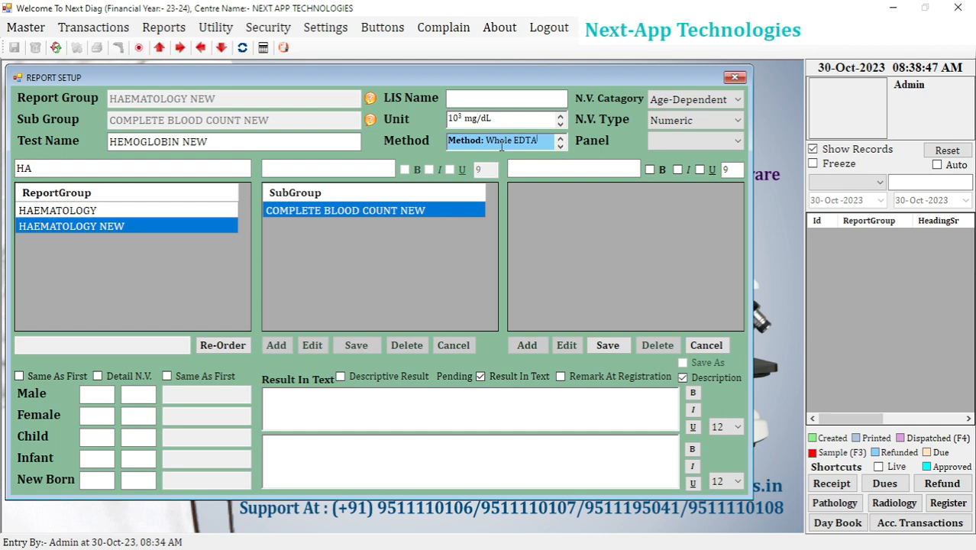
Review the normal value category options of the test and keep Age-Dependent selected.
left_click(684, 104)
left_click(684, 104)
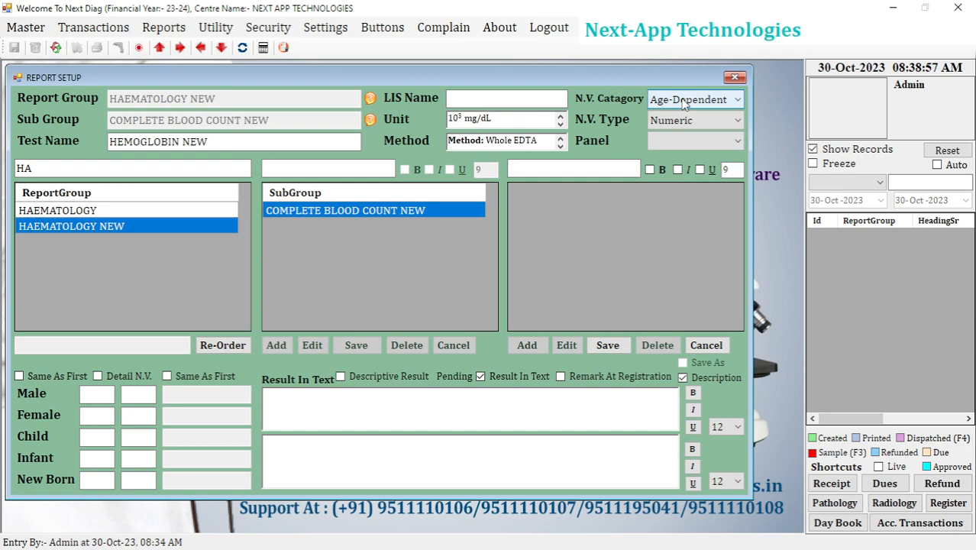
left_click(683, 104)
left_click(684, 104)
left_click(683, 105)
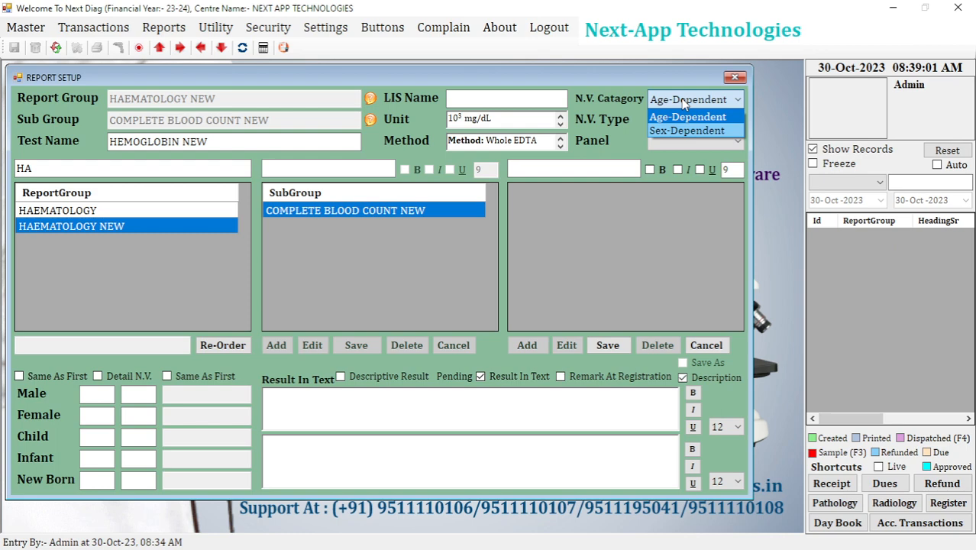
left_click(683, 104)
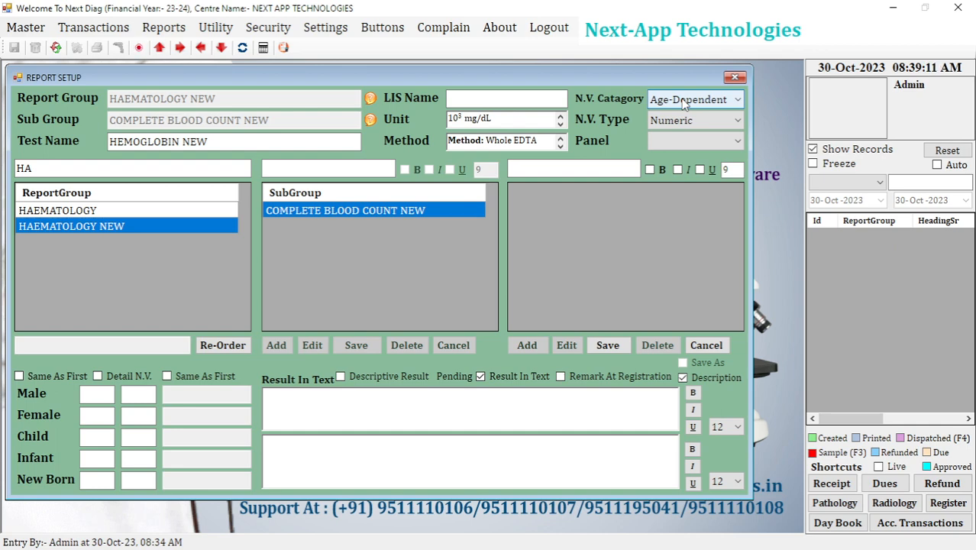
left_click(685, 100)
left_click(685, 104)
left_click(685, 104)
left_click(687, 115)
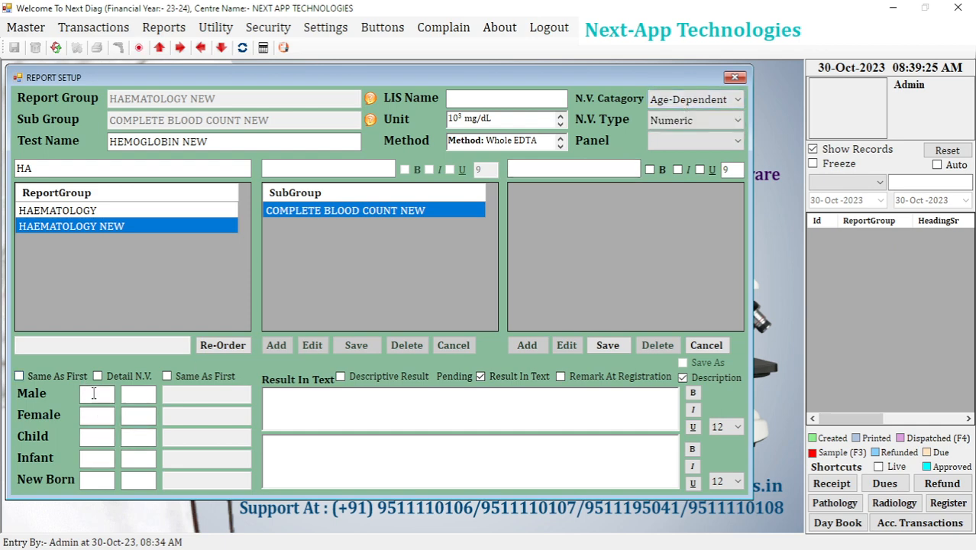
Look over the lower and upper limit fields for Male, Female, Child, Infant and New Born.
left_click(96, 415)
left_click(92, 438)
left_click(94, 458)
left_click(95, 480)
left_click(136, 478)
left_click(138, 458)
left_click(137, 436)
left_click(137, 415)
left_click(138, 393)
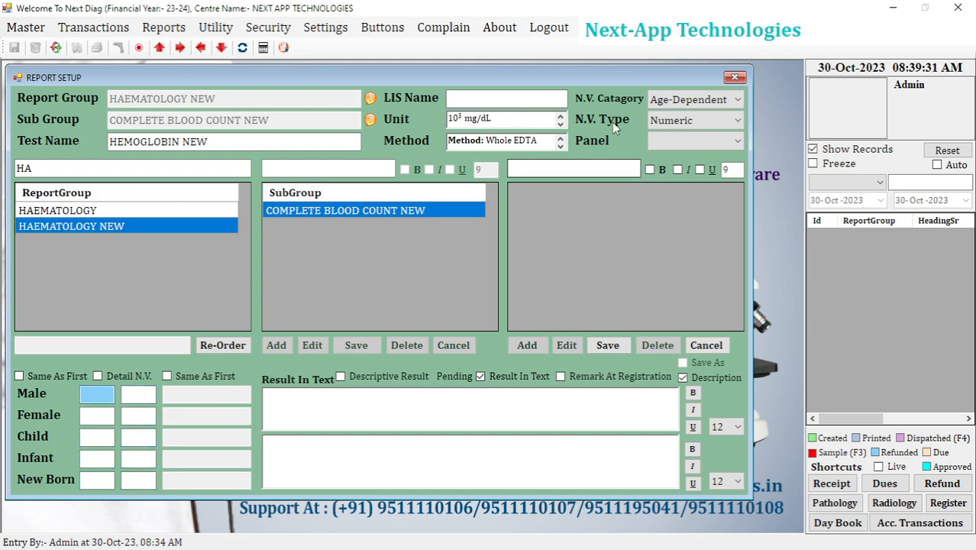
Try the Sex-Dependent normal value category, check the Male and Female limit fields, and switch back to Age-Dependent.
left_click(656, 101)
left_click(660, 130)
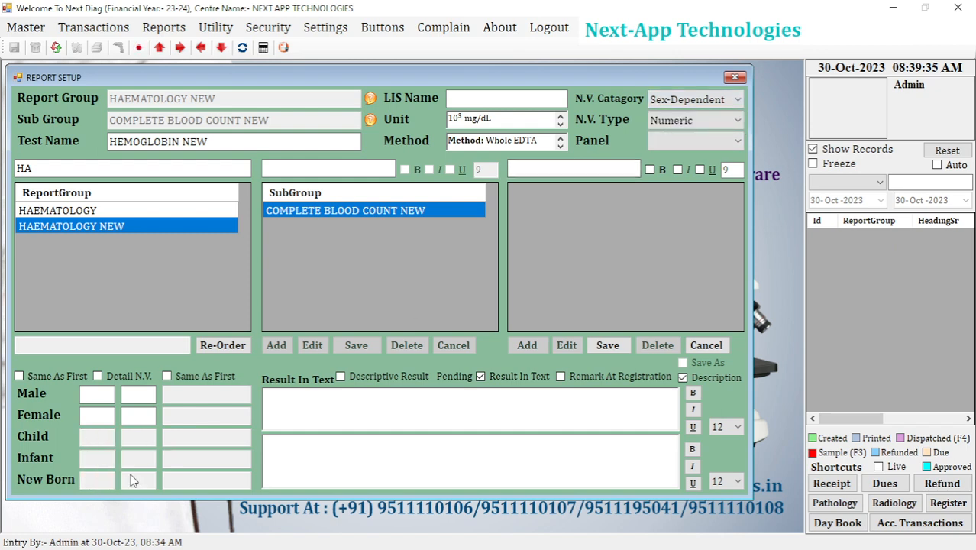
left_click(95, 419)
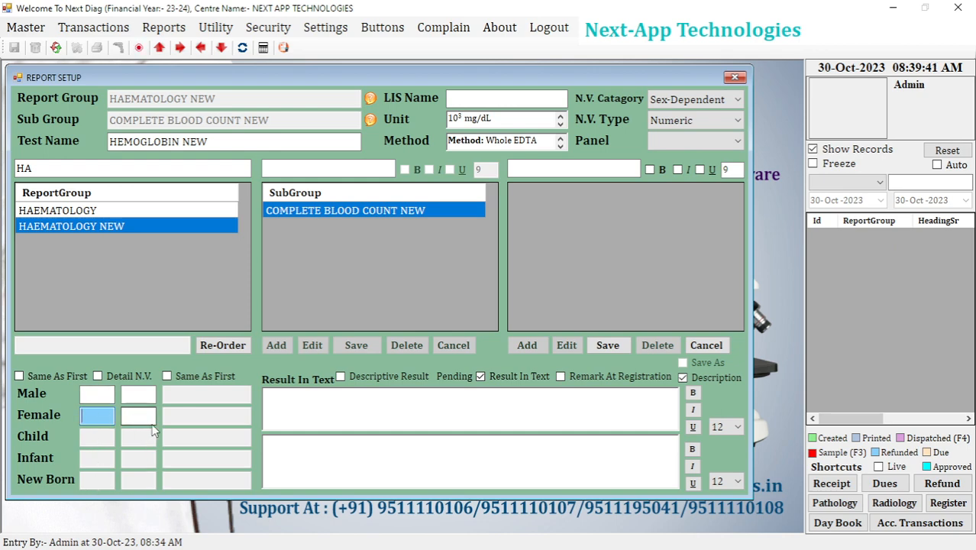
left_click(100, 401)
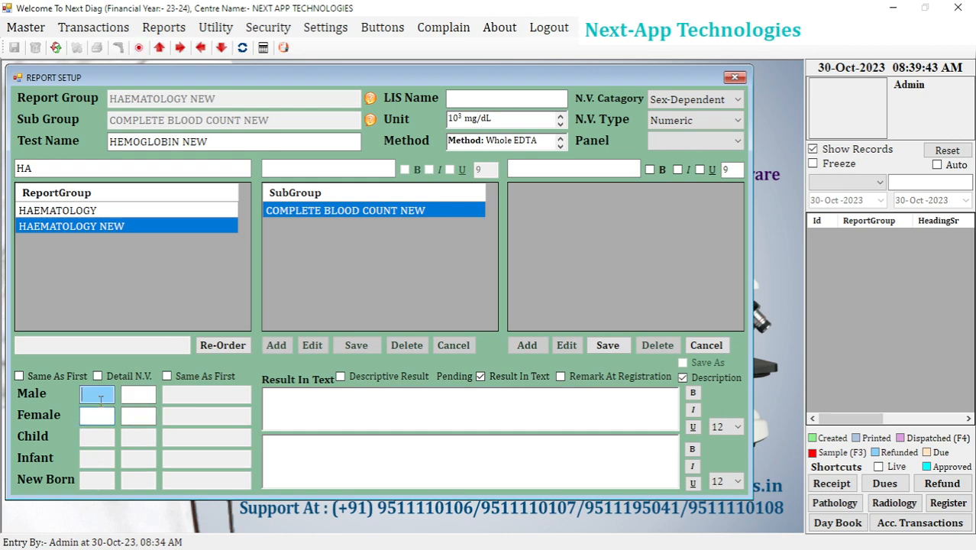
left_click(98, 415)
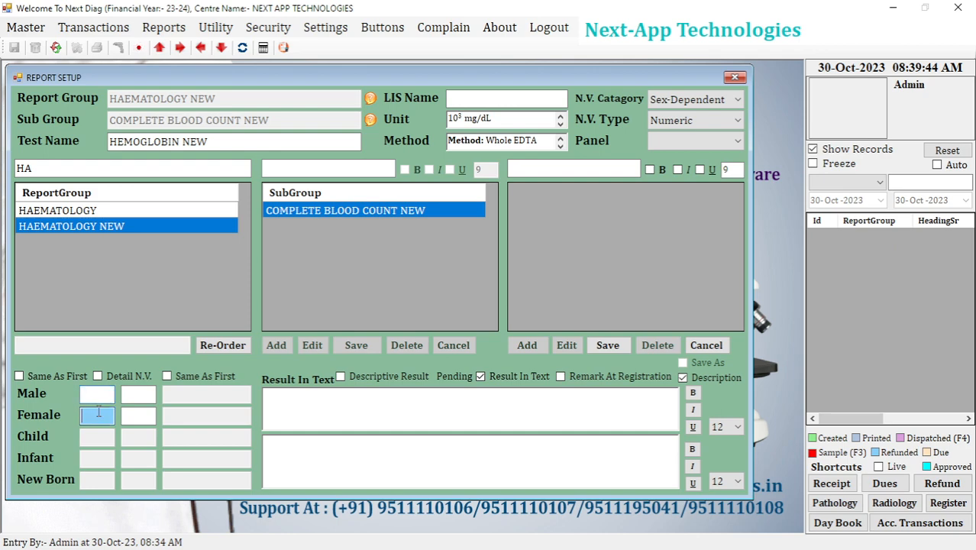
left_click(677, 106)
left_click(673, 116)
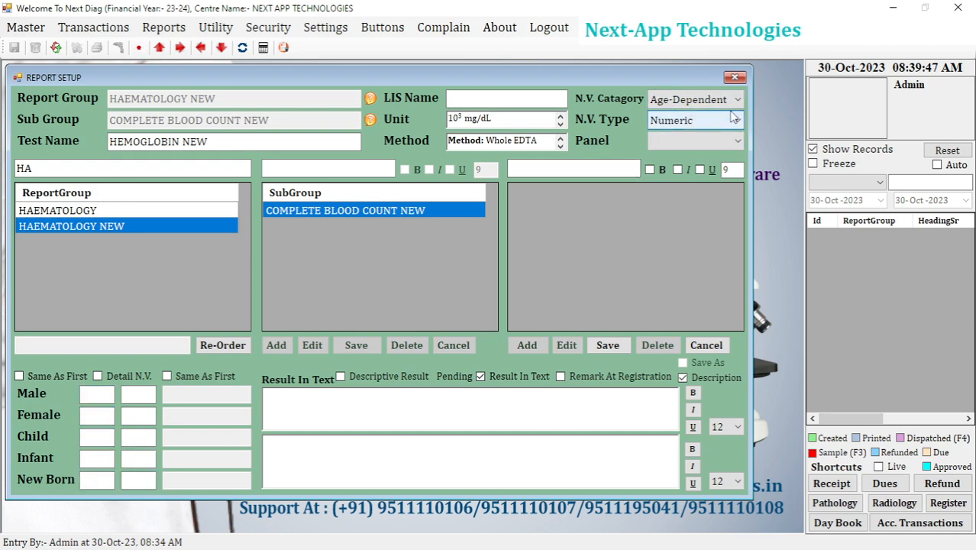
Keep the normal value type as Numeric and enter the Male range 11 to 15.
left_click(685, 128)
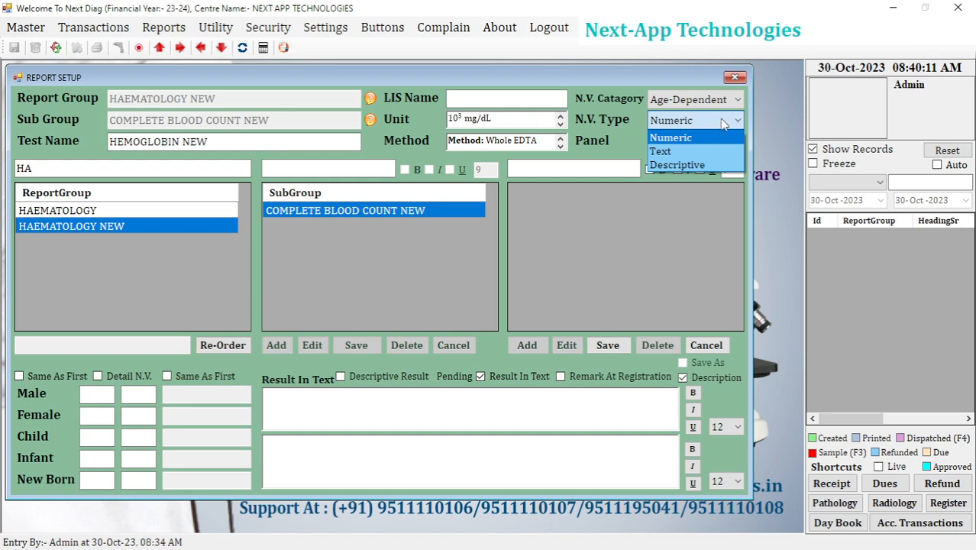
left_click(697, 136)
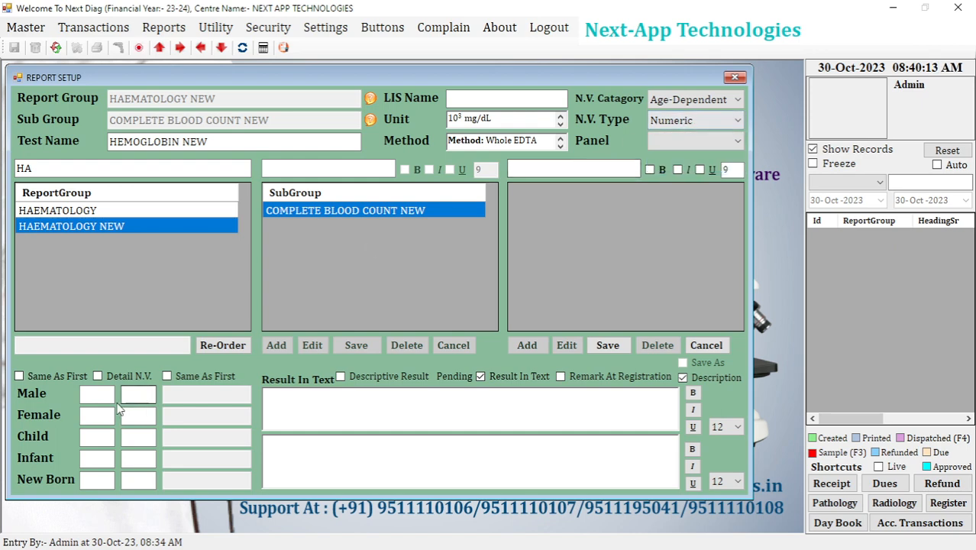
left_click(94, 442)
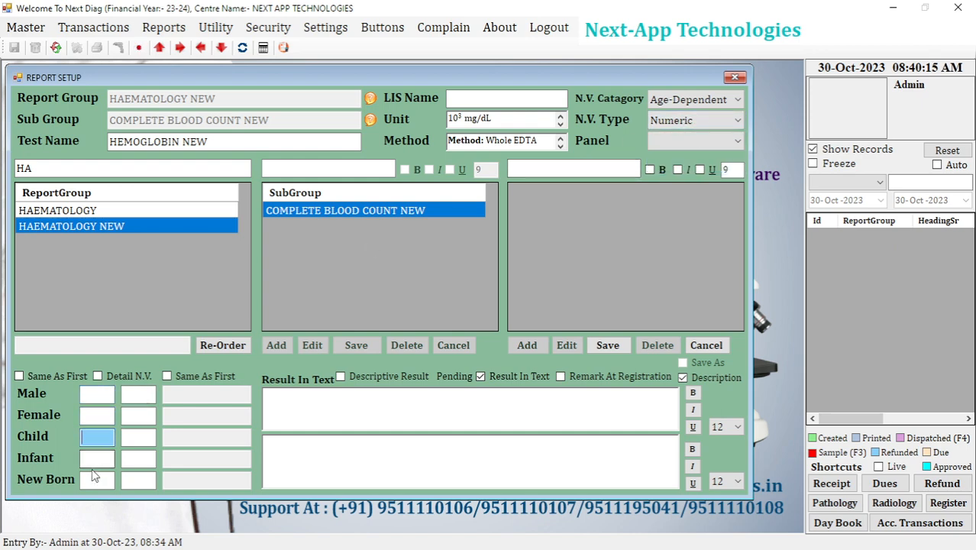
left_click(93, 396)
type("11")
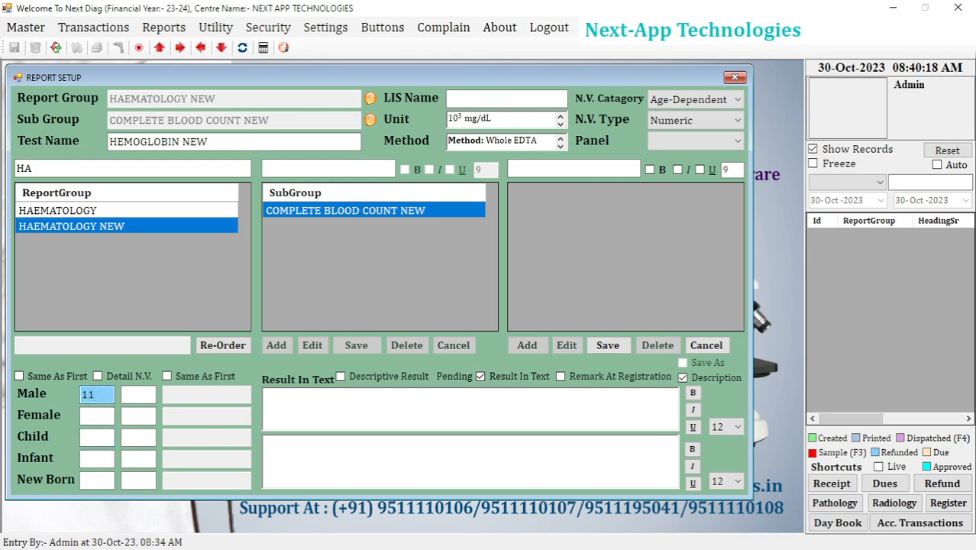
key("Tab")
type("15")
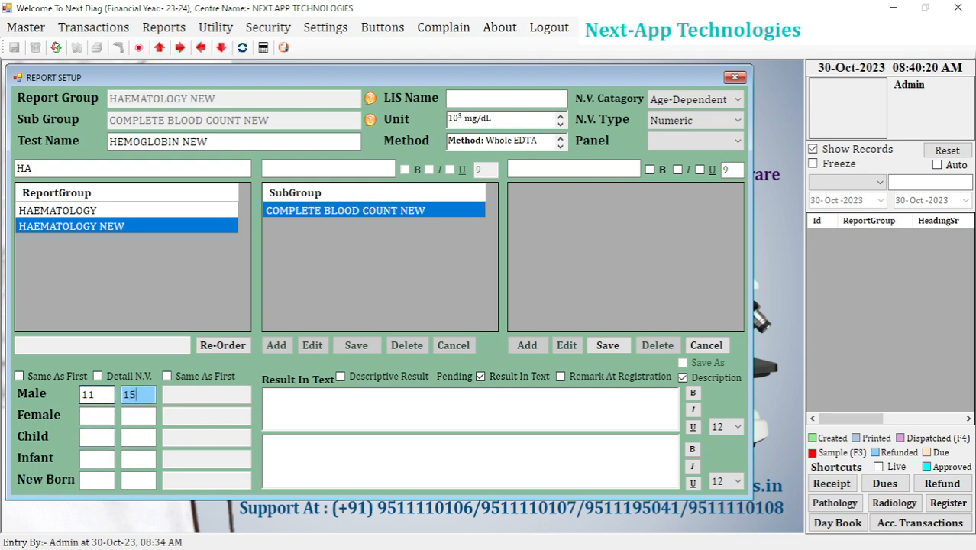
key("Tab")
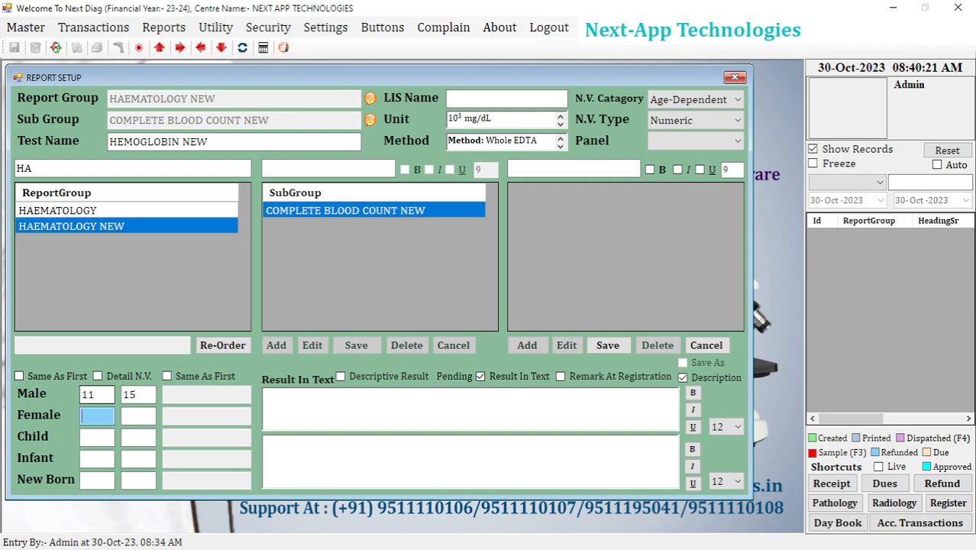
Enter the Female normal range 11 to 13.
type("11")
key("Tab")
type("13")
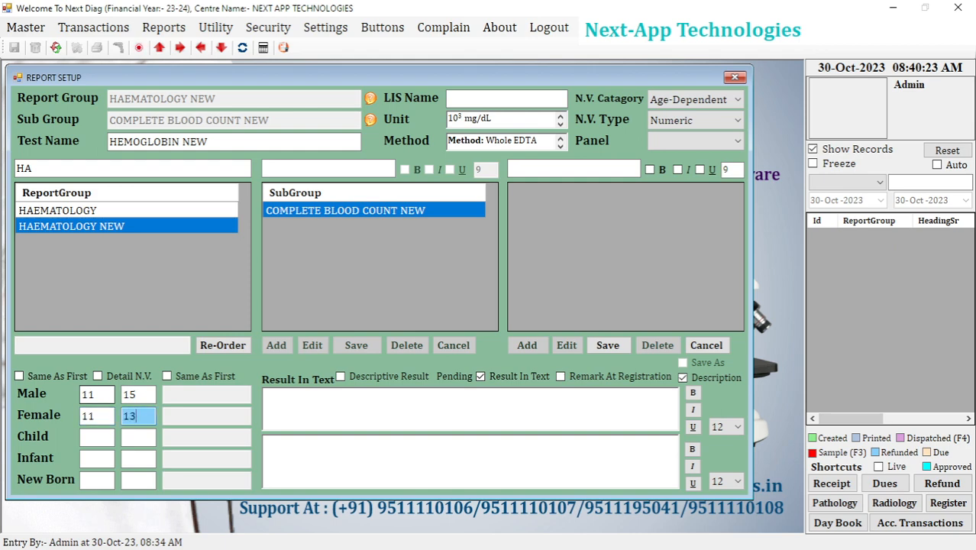
left_click(96, 438)
left_click(94, 462)
left_click(95, 438)
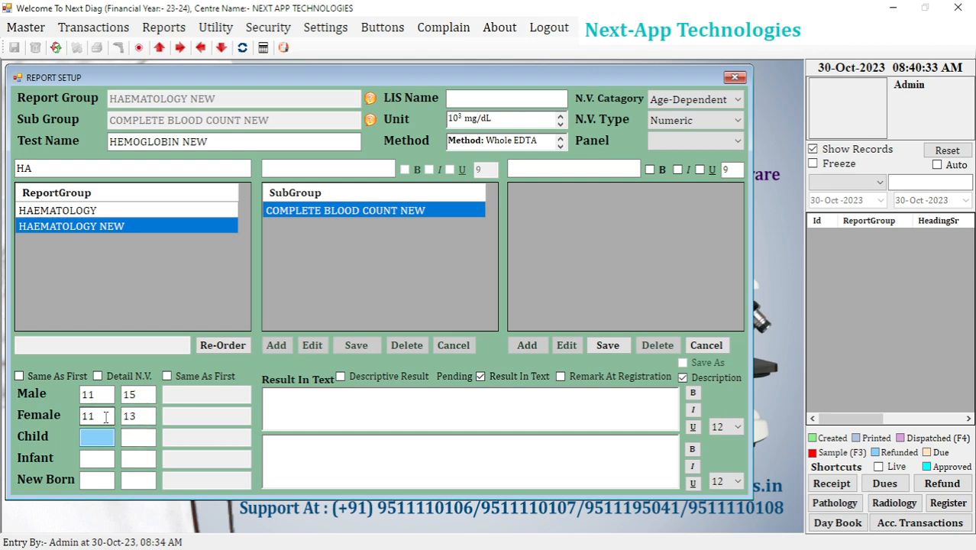
Try copying the Male numeric range to all other groups with Same As First, and turn the option off again.
left_click(99, 394)
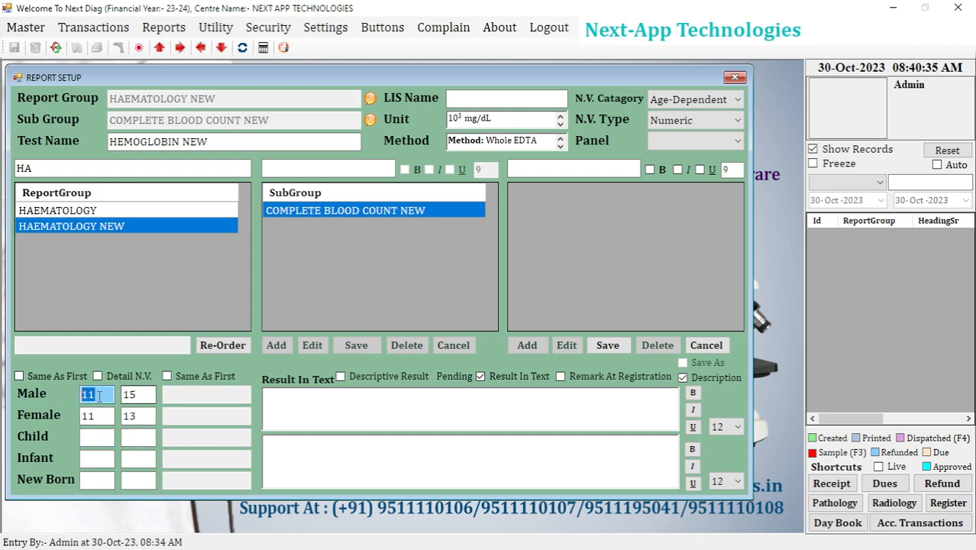
left_click(99, 395)
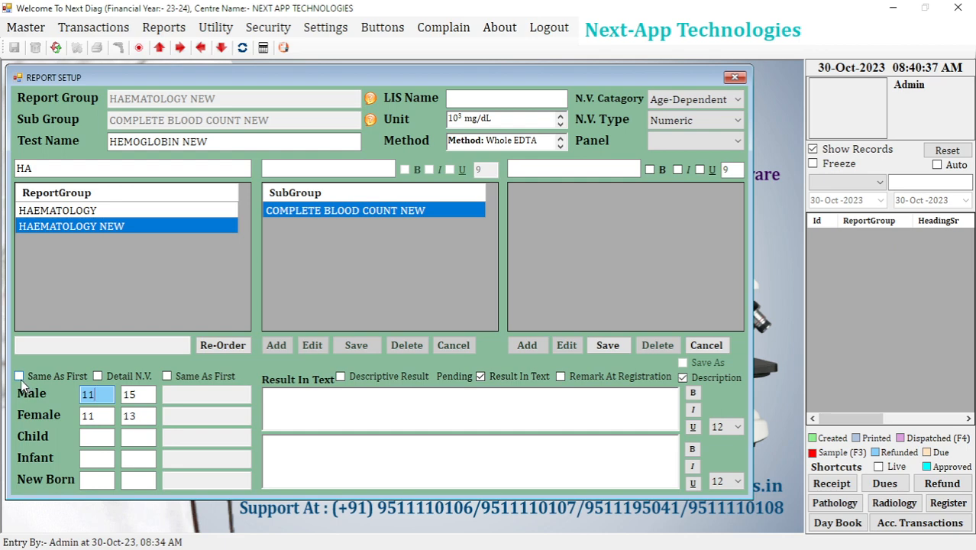
left_click(19, 377)
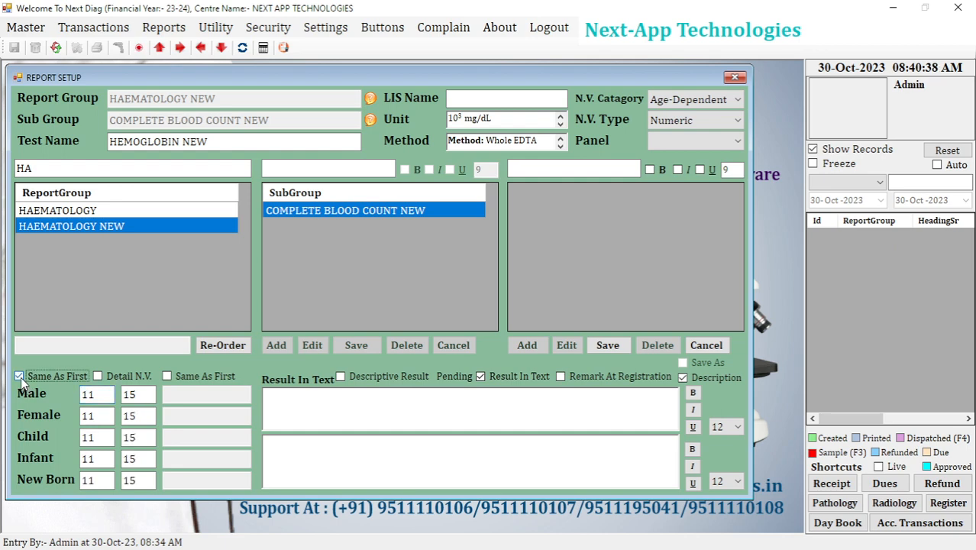
left_click(131, 395)
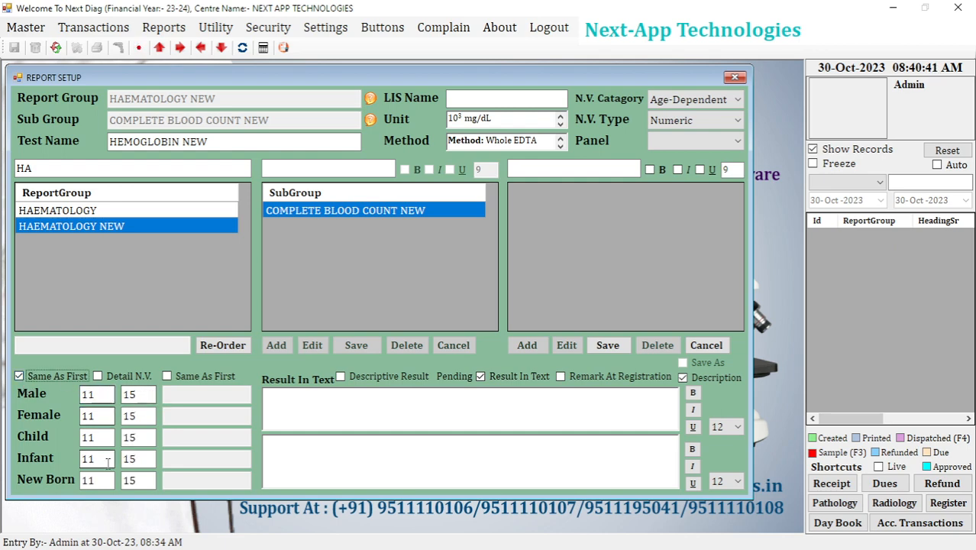
left_click(19, 377)
Set the Female normal range to 13 to 15.
left_click(105, 414)
type("13")
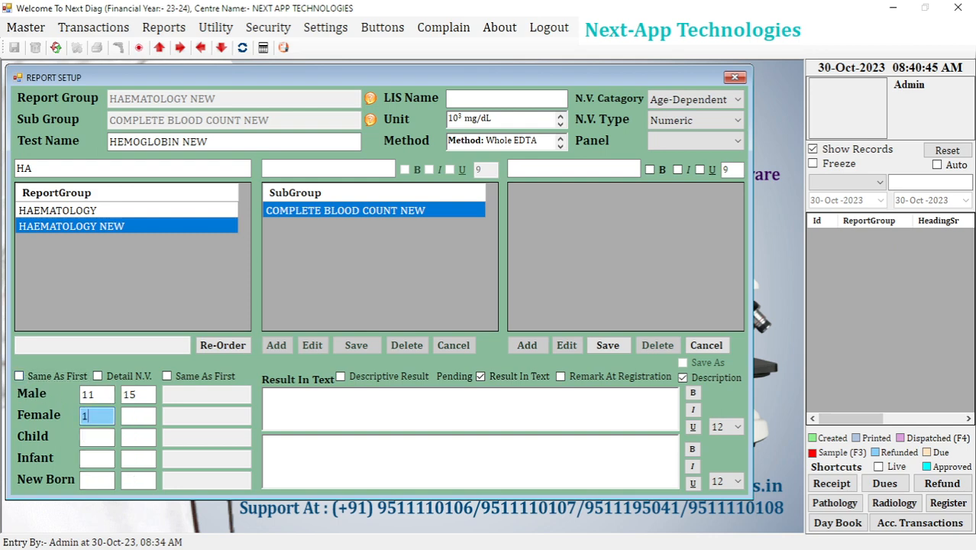
left_click(126, 414)
type("15")
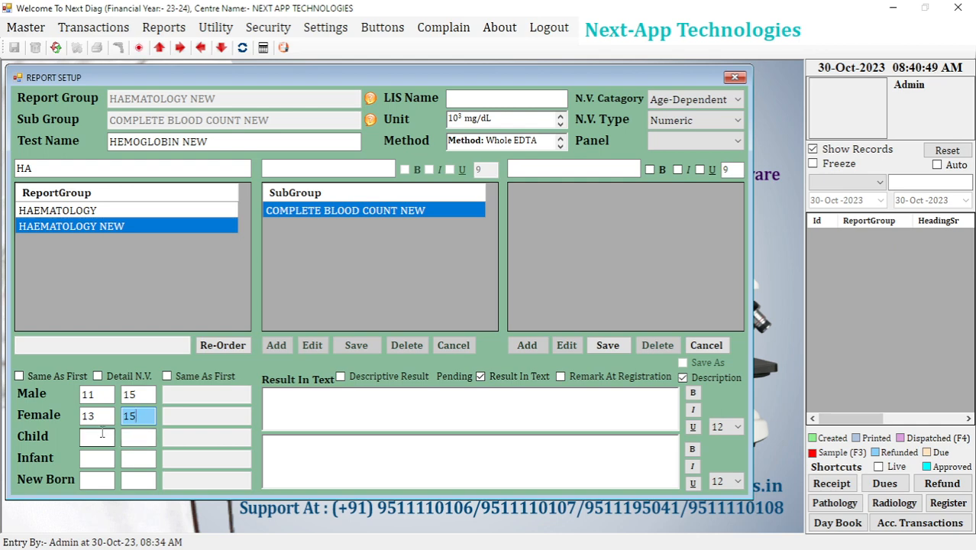
Apply the Male range to all groups with Same As First and change the normal value type to Text.
left_click(50, 380)
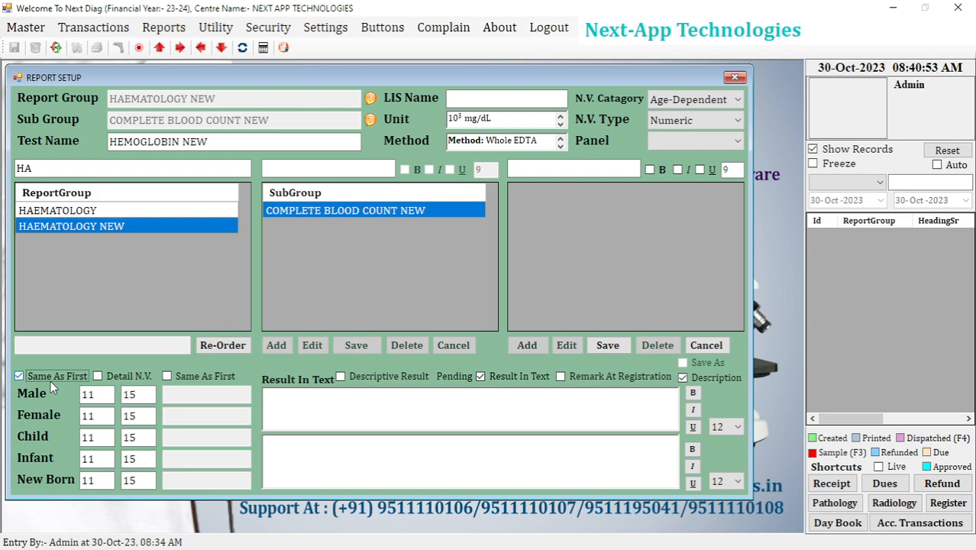
left_click(682, 126)
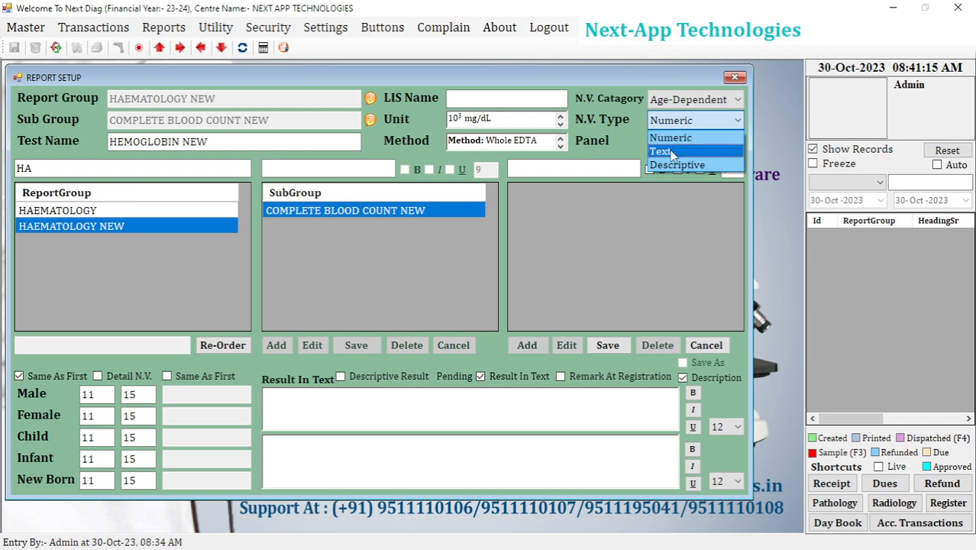
left_click(662, 151)
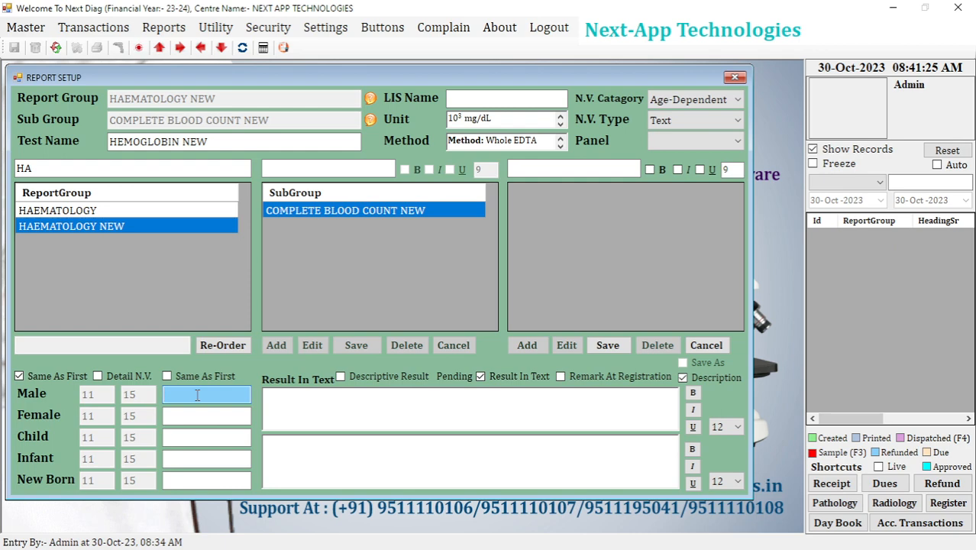
Try >15 as the Male text normal value and clear it.
type("<")
key("BackSpace")
type(">15")
key("BackSpace")
key("BackSpace")
key("BackSpace")
Enter "Positive" as the Male text normal value.
type("Positive")
key("BackSpace")
key("BackSpace")
key("BackSpace")
key("BackSpace")
key("BackSpace")
key("BackSpace")
key("BackSpace")
key("BackSpace")
type("Positive")
Check the Detail N.V. option without keeping it enabled, and turn off Same As First for the numeric ranges.
left_click(97, 376)
left_click(520, 321)
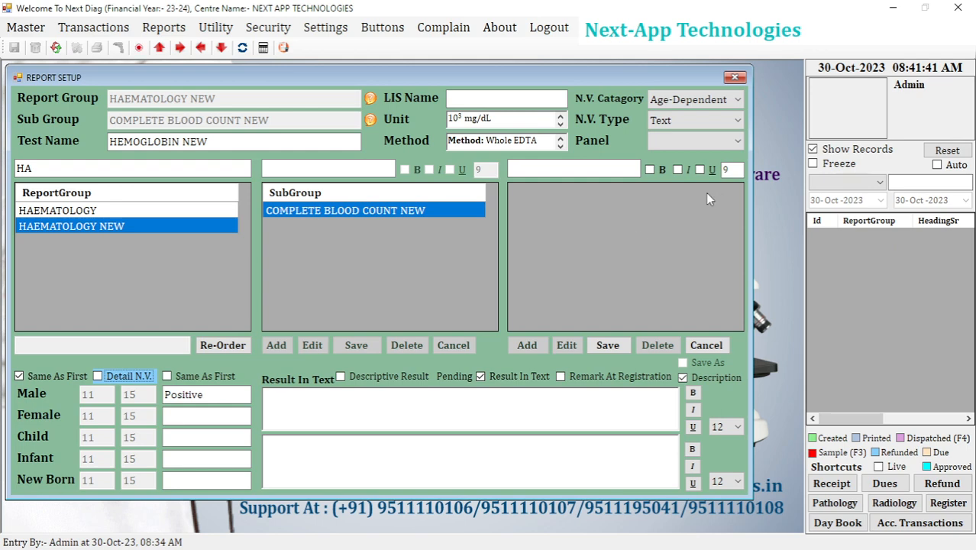
left_click(41, 375)
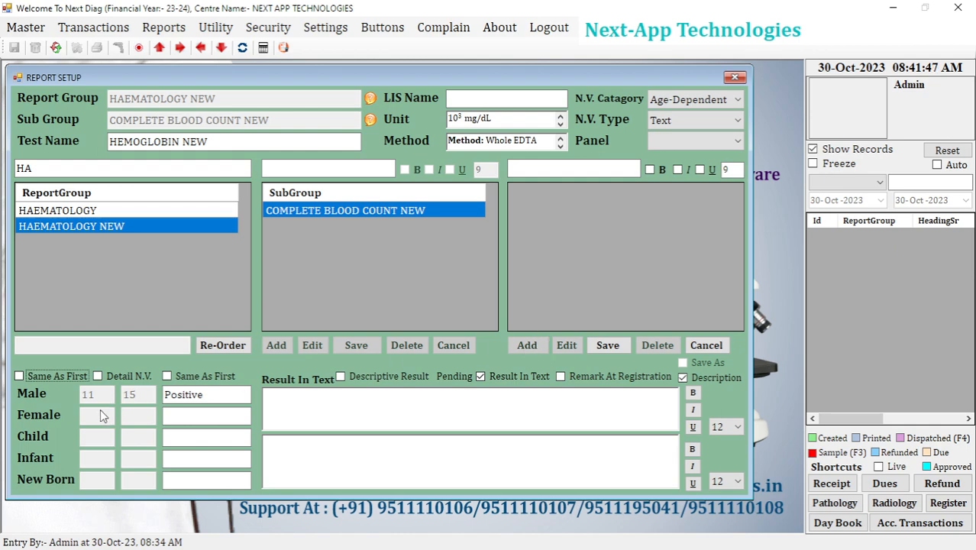
Try copying the Male text value "Positive" to all groups with Same As First, and turn the option off again.
left_click(191, 391)
left_click(196, 378)
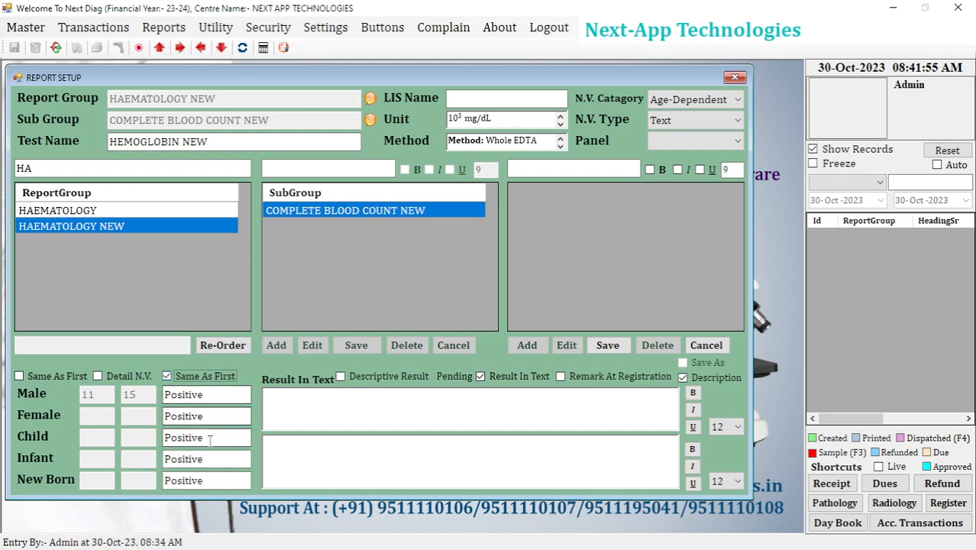
left_click(208, 378)
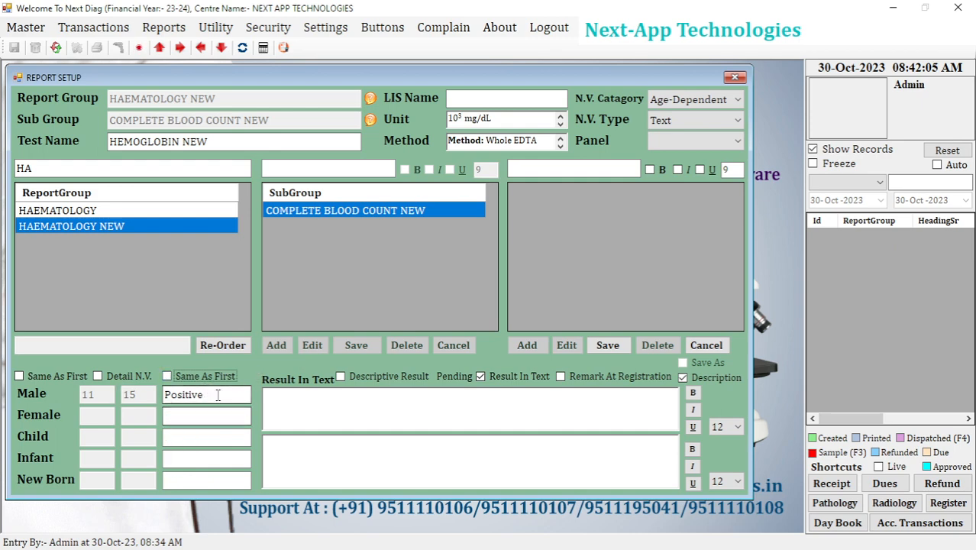
Set the Male text normal value to >15.
type(">15")
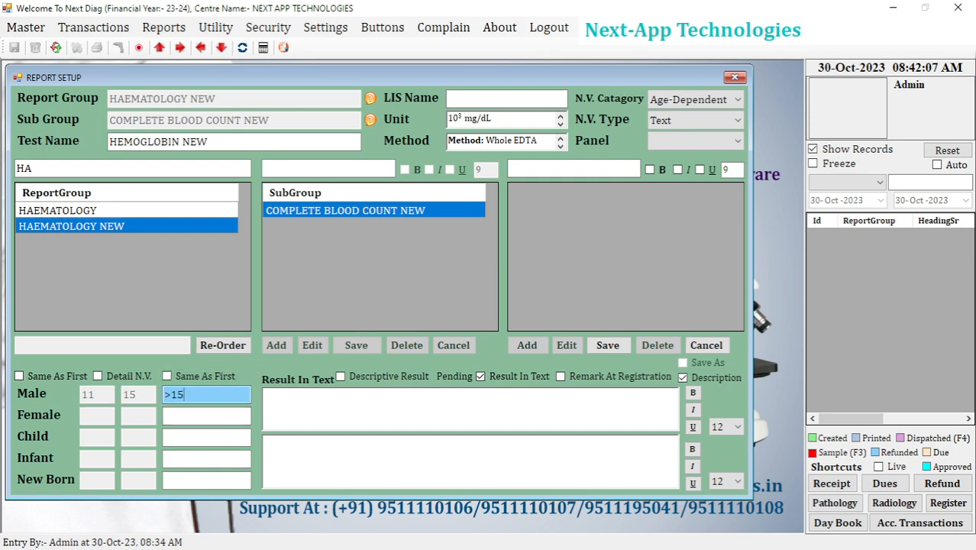
Try copying the Male text value >15 to all groups with Same As First, and turn the option off again.
left_click(209, 376)
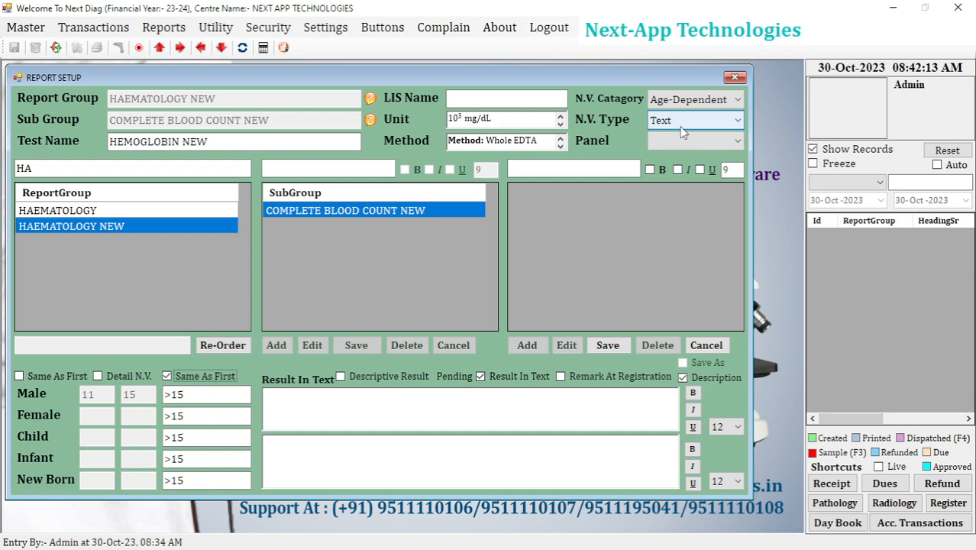
left_click(192, 375)
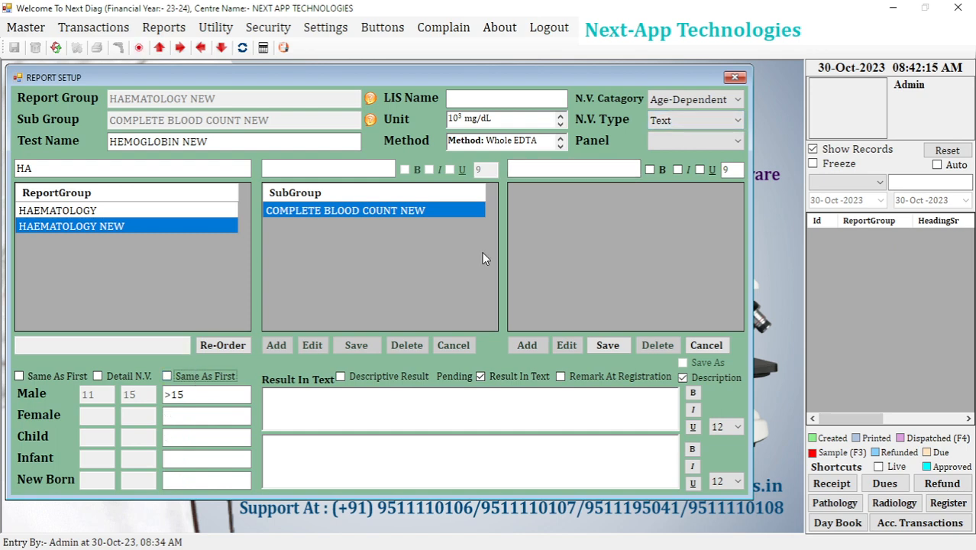
Switch the N.V. Type to Descriptive and enter "Male:- 10 - 15" as the first line of the descriptive normal value.
left_click(672, 121)
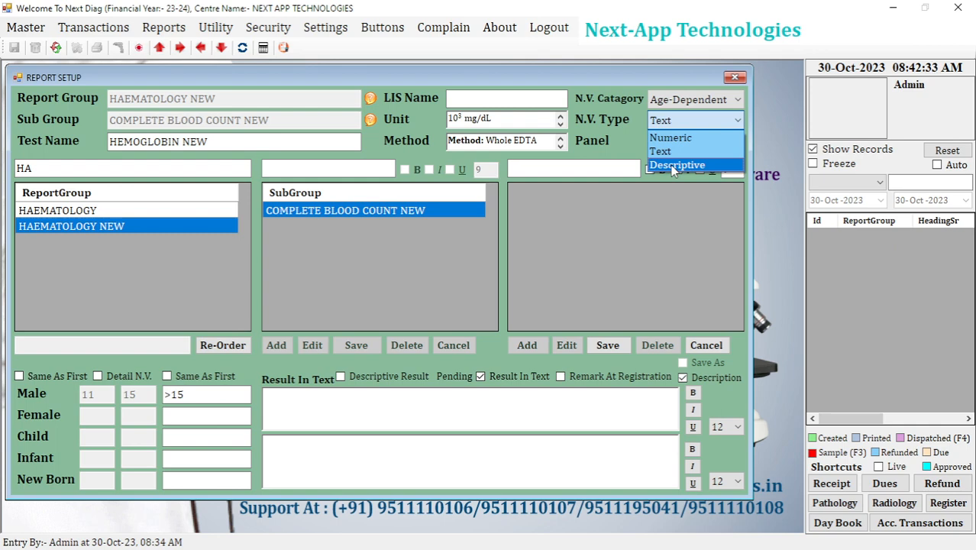
left_click(670, 165)
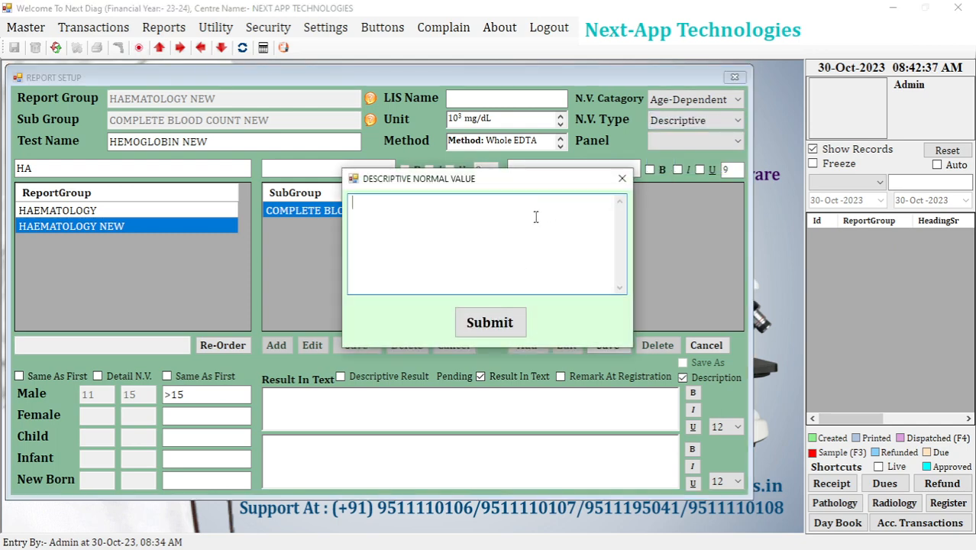
type("Male:- 10 - 15")
key("Return")
Add the line "Female:- 11 - 13" to the descriptive normal value and correct its spelling.
type("Fem")
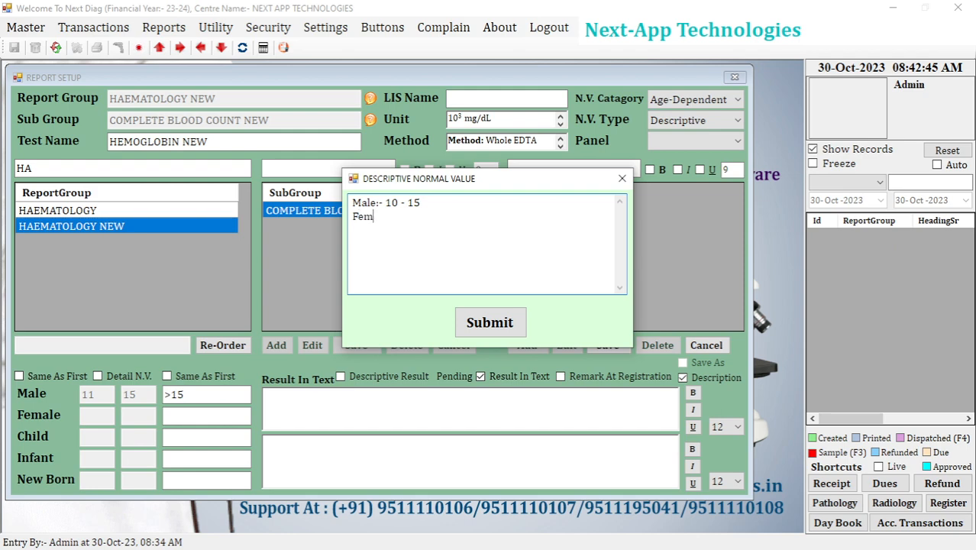
type("al")
type(":- 11 - 13")
key("Return")
type("C")
key("Up")
key("Right")
key("Right")
key("Right")
key("Right")
type("e")
key("Down")
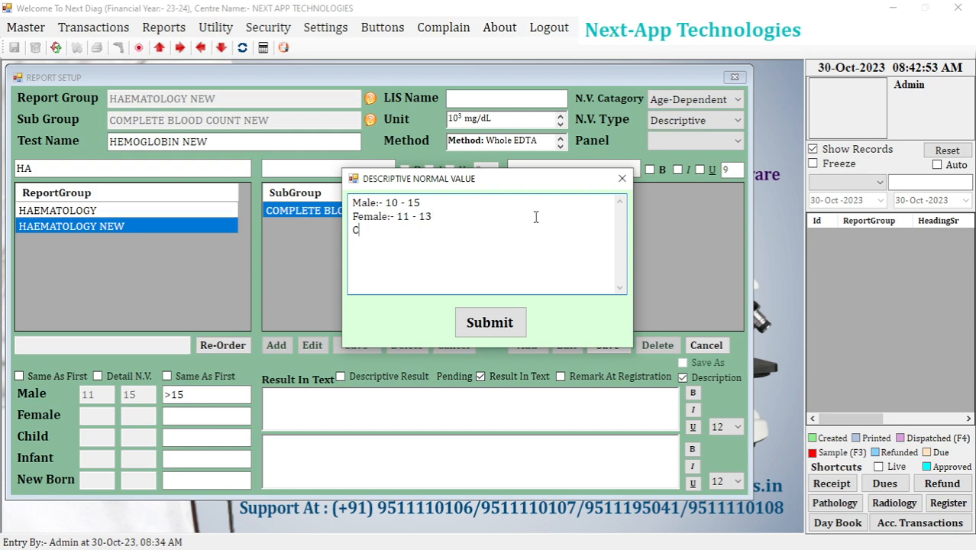
Add the lines "Child:- 10 - 15" and "Infant:- 10 - 15", and close the descriptive normal value without submitting it.
type("hild:- 10 - 15 ")
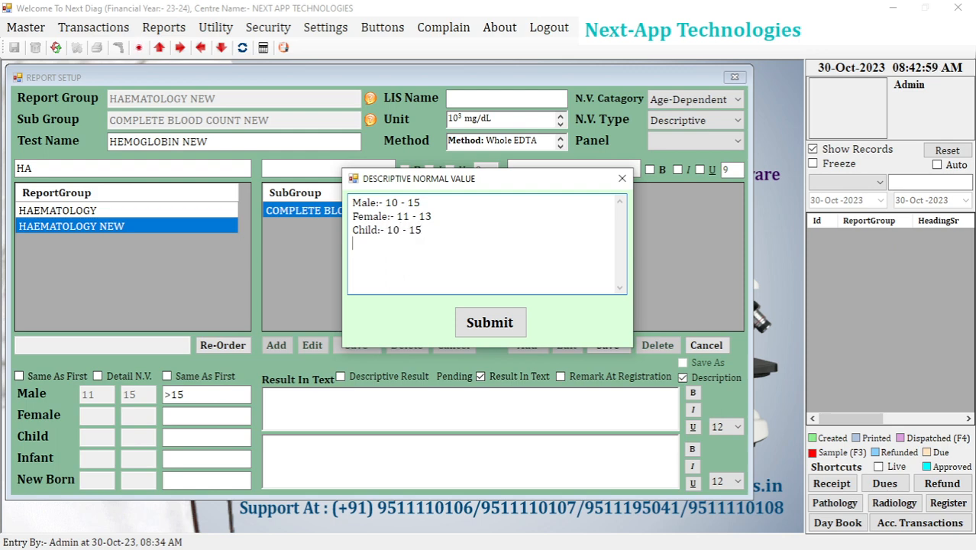
type("Infant:- 10 ")
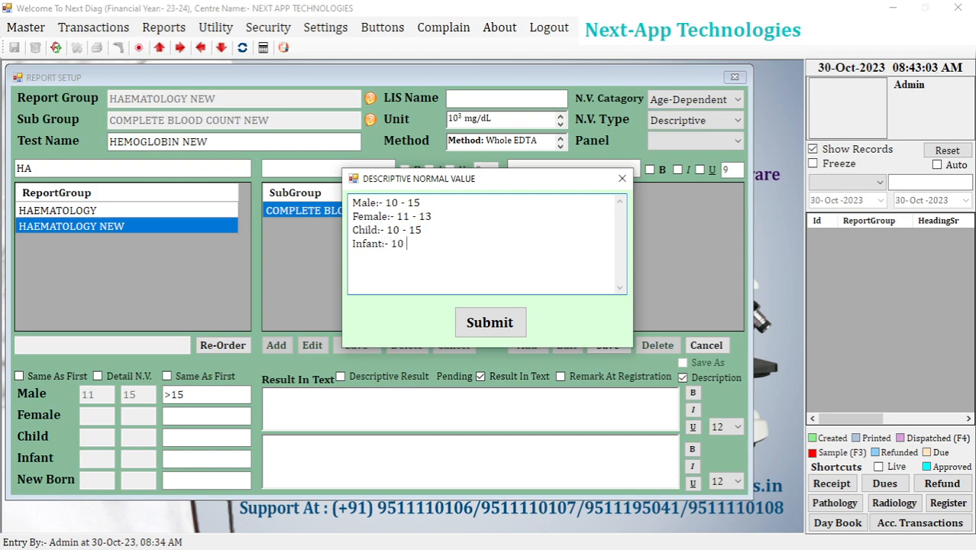
type("- 15")
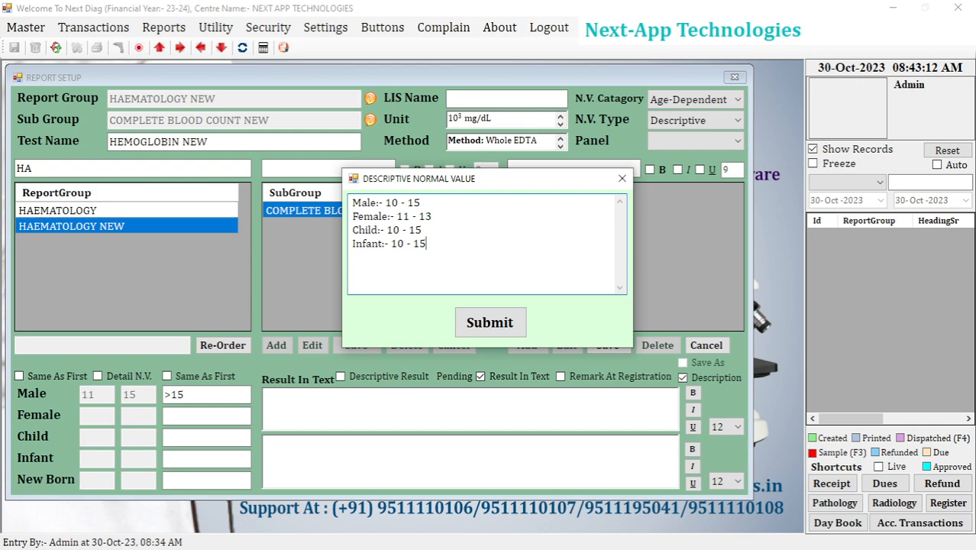
left_click(621, 178)
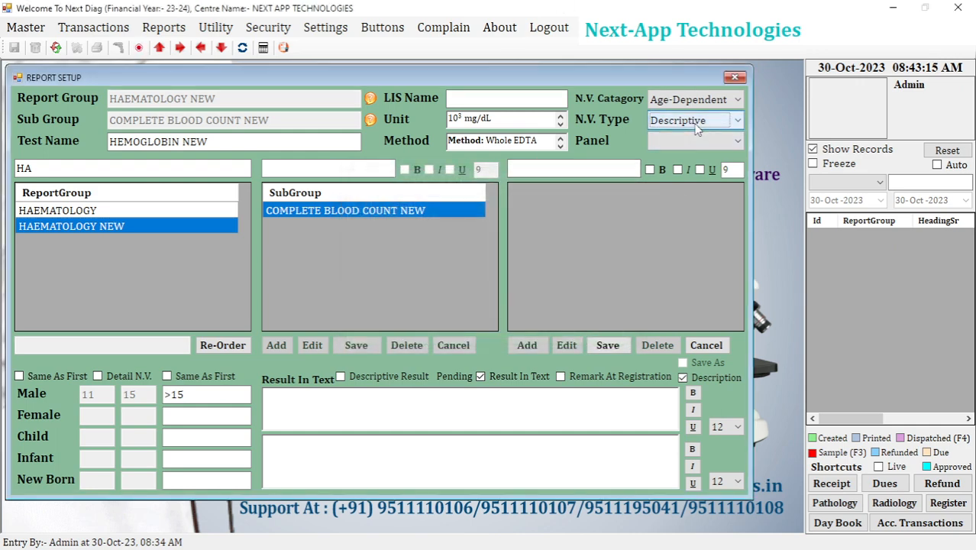
Set the N.V. Type to Numeric and copy the Male range 11 to 15 to all groups with Same As First.
left_click(697, 122)
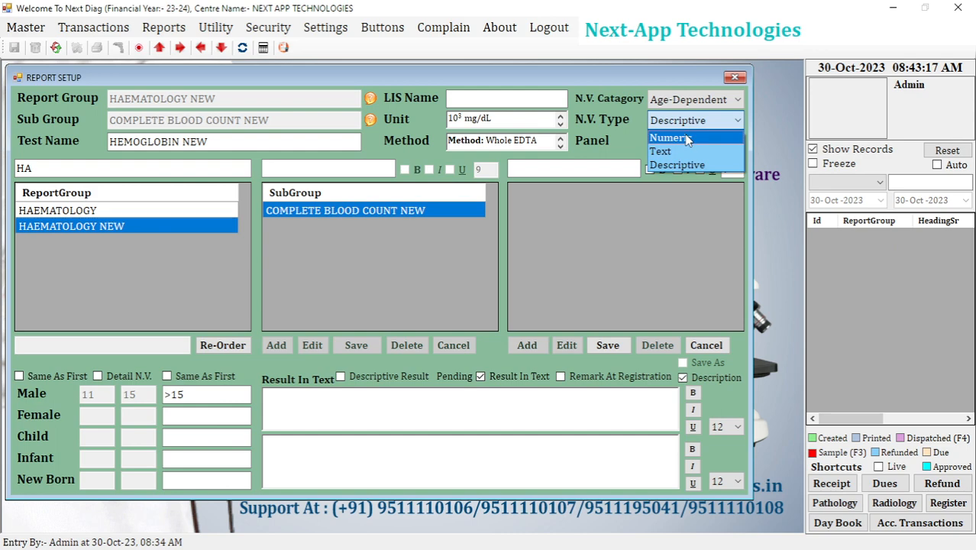
left_click(686, 138)
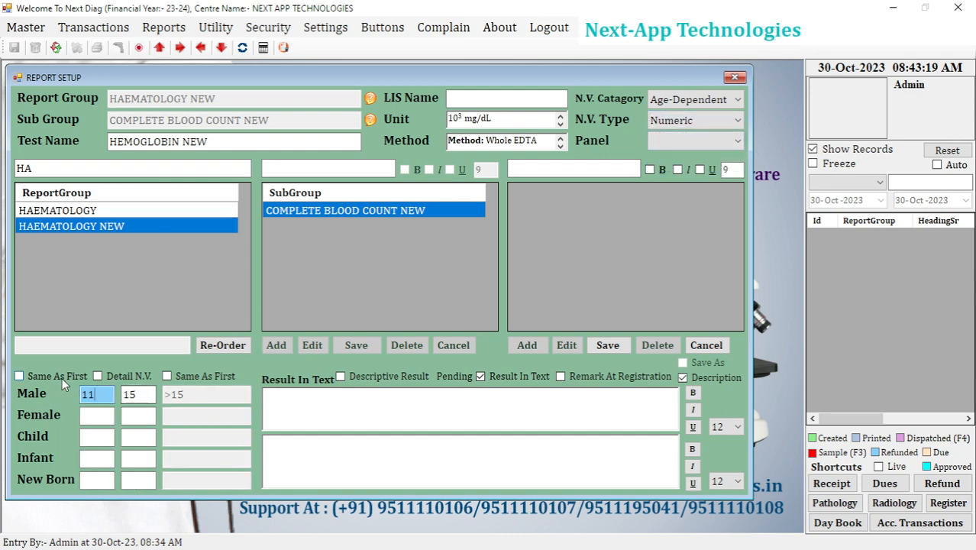
left_click(61, 377)
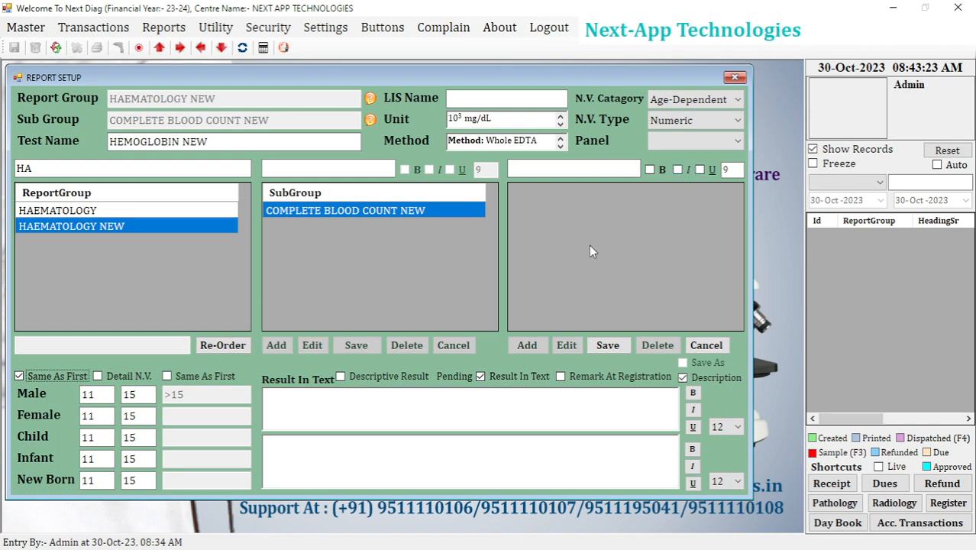
left_click(374, 419)
left_click(329, 468)
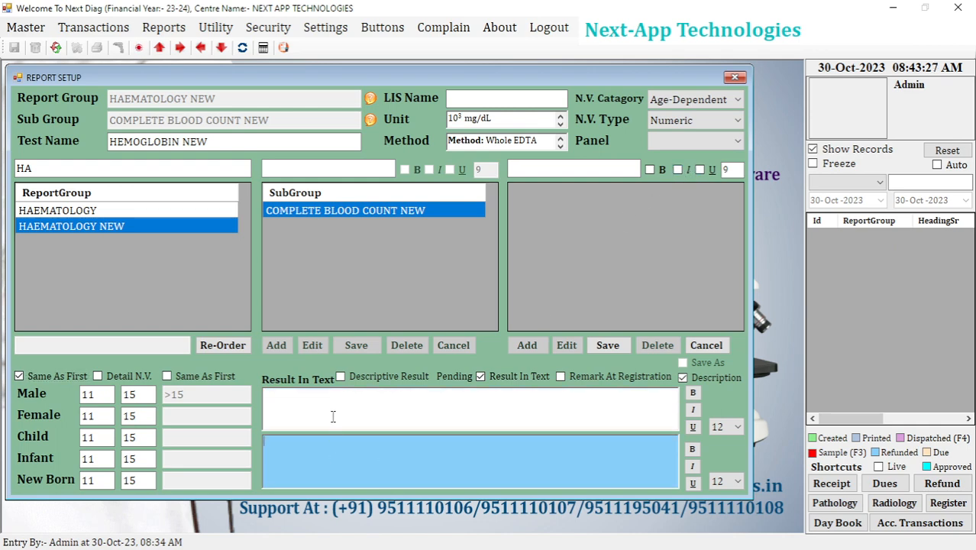
left_click(333, 416)
left_click(329, 457)
left_click(325, 405)
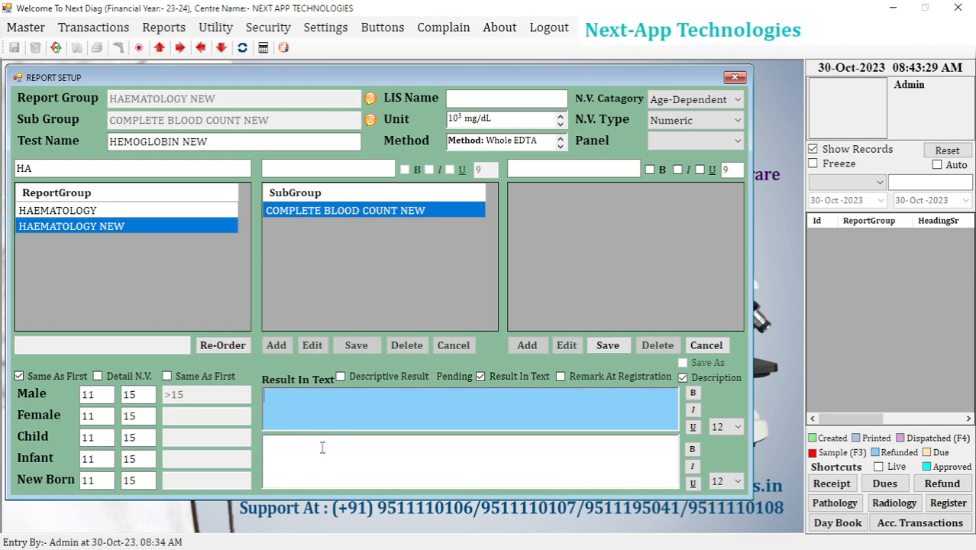
left_click(320, 451)
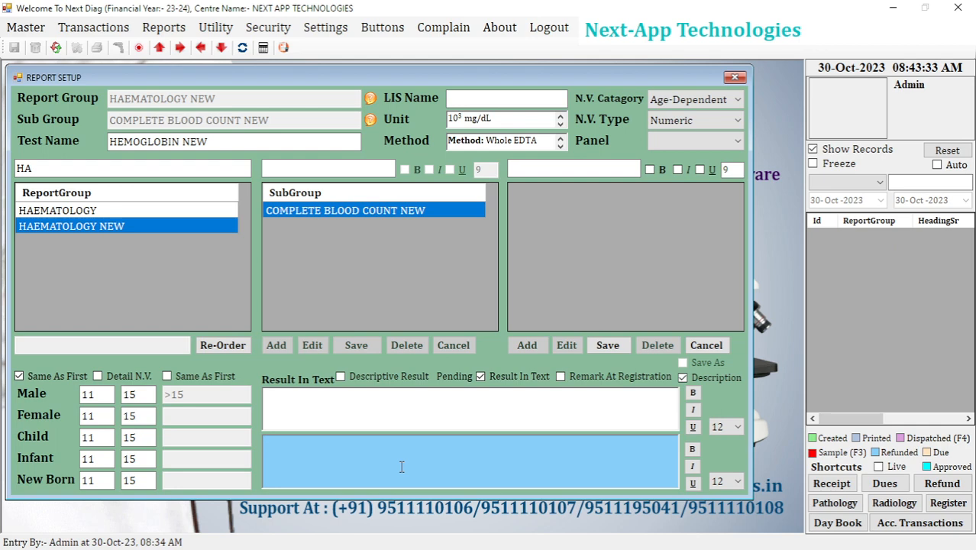
left_click(358, 414)
left_click(357, 456)
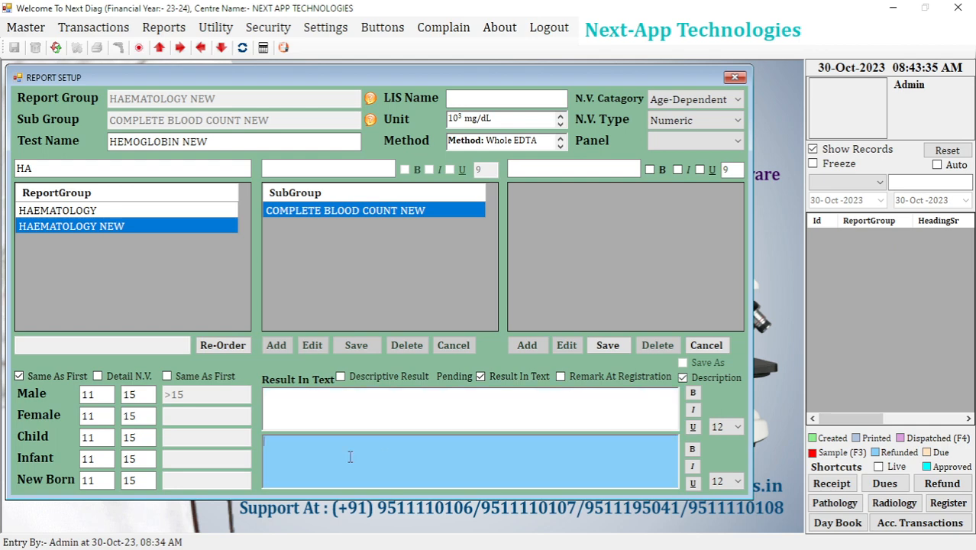
left_click(348, 414)
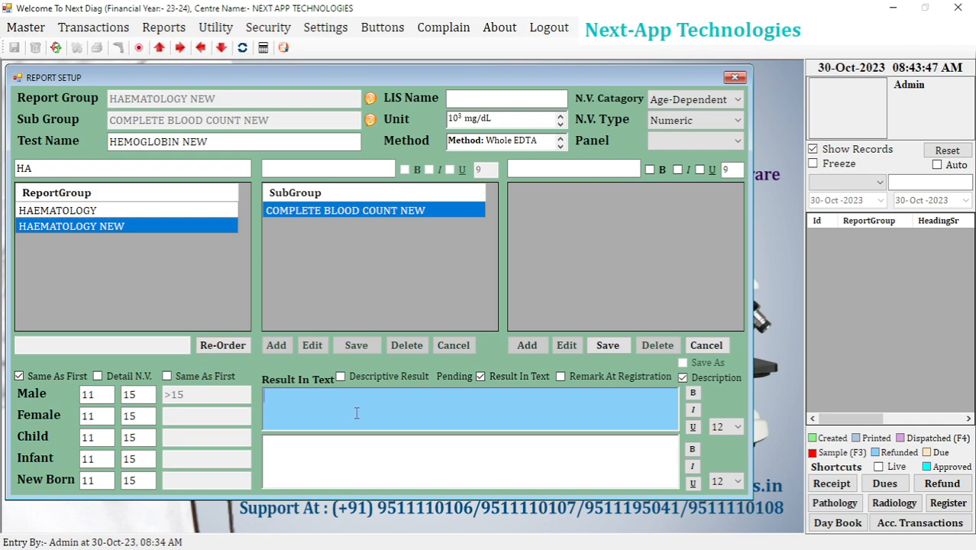
left_click(376, 469)
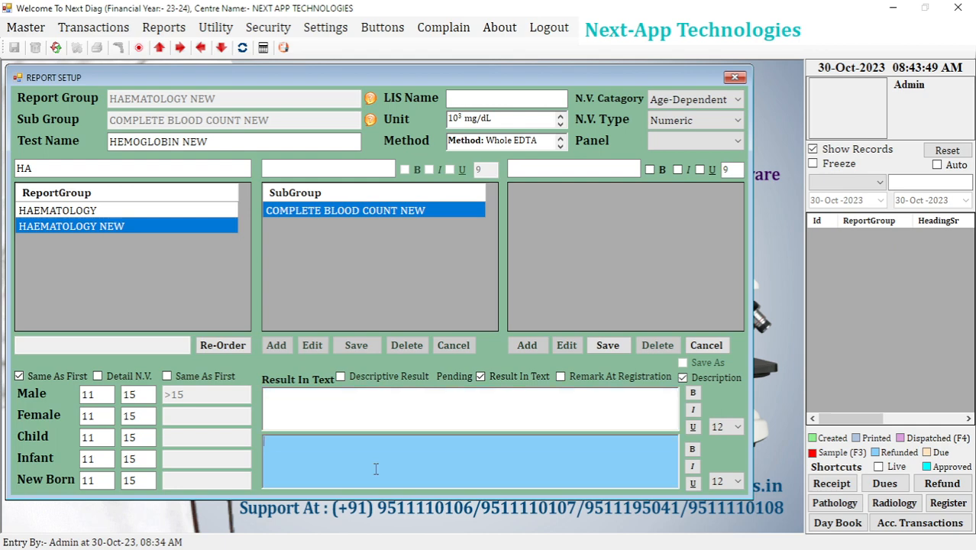
left_click(342, 406)
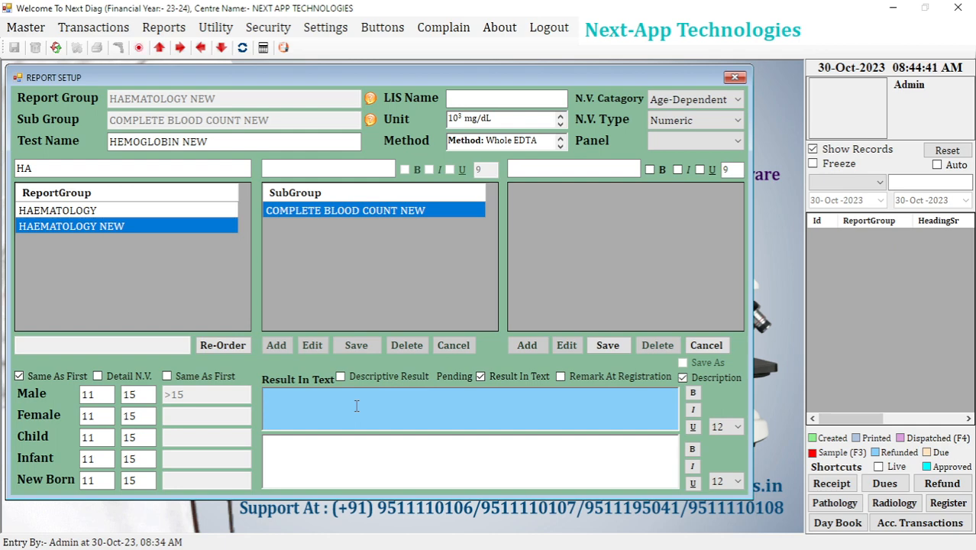
Enter 10 in the Result In Text box and erase it again.
type("10")
left_click_drag(308, 404, 225, 412)
key("BackSpace")
Enter "This is some decription about CBC Test." as the test's description.
left_click(331, 446)
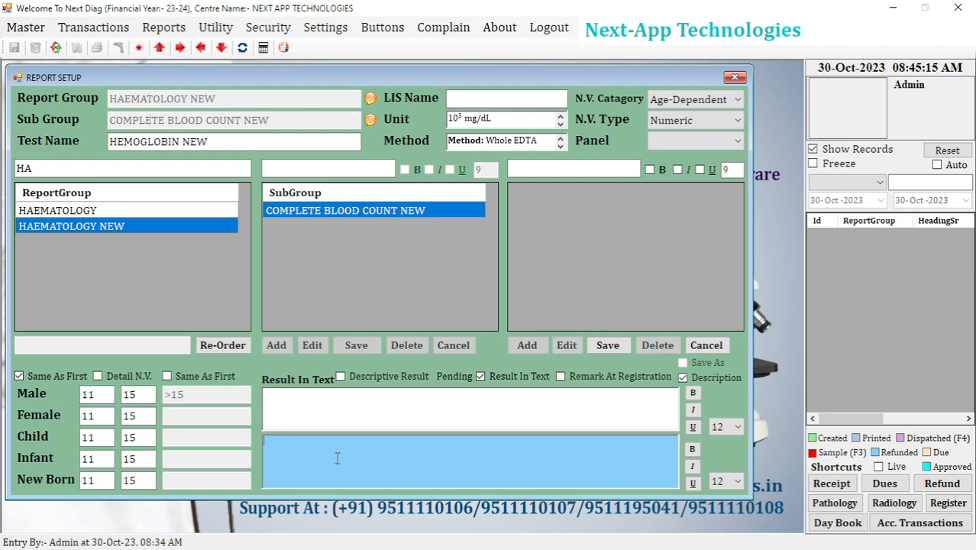
type("This is some decription about CC")
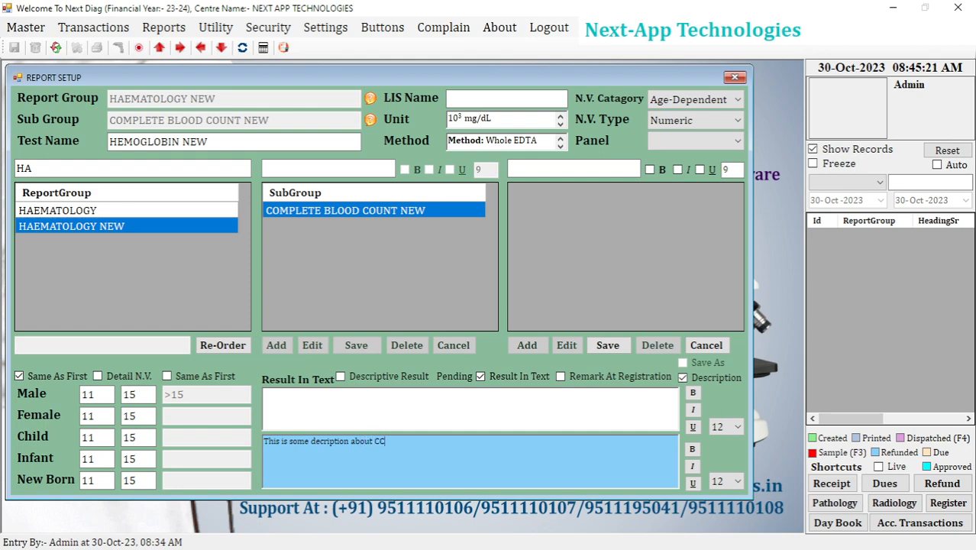
key("BackSpace")
type("BC Test.")
Erase the whole description text and undo the deletion.
left_click_drag(411, 441, 249, 443)
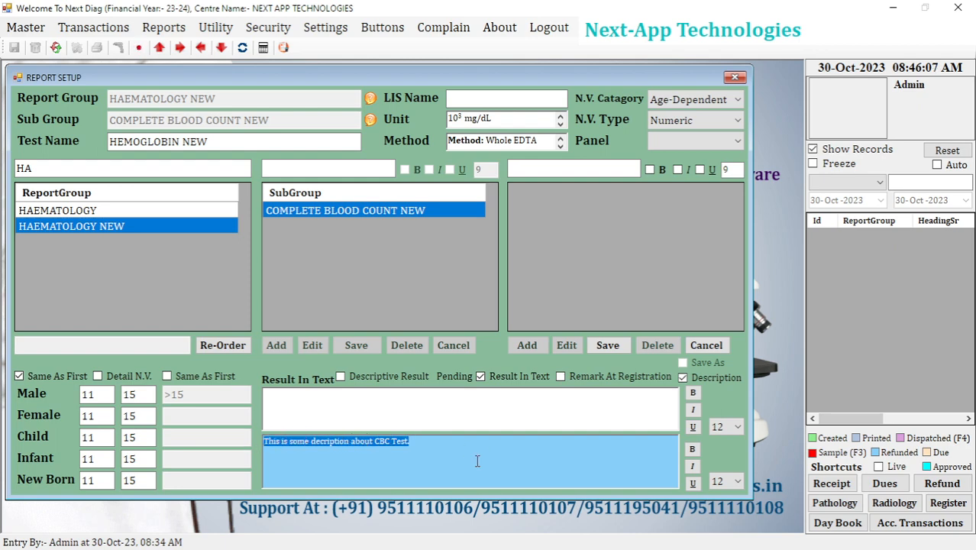
left_click_drag(435, 451, 276, 446)
left_click(328, 446)
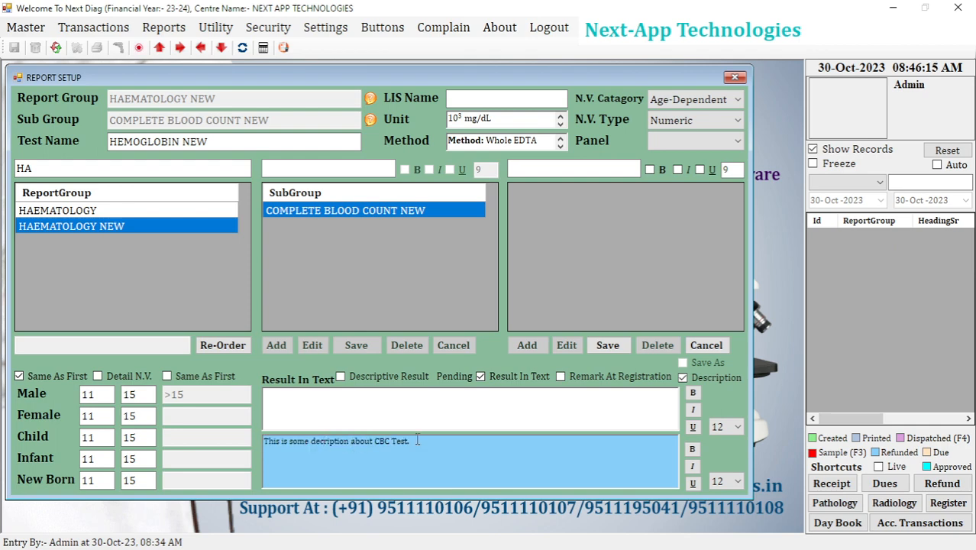
left_click_drag(417, 441, 263, 442)
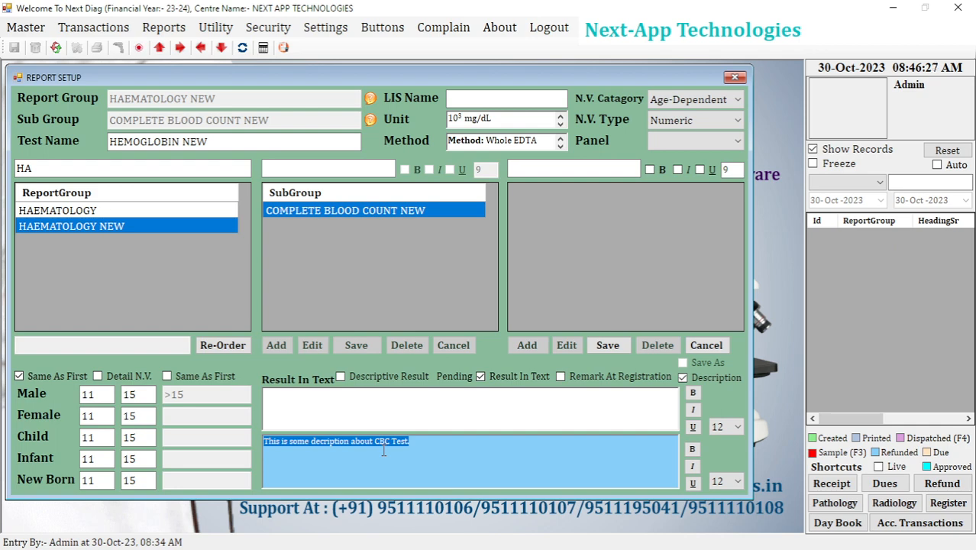
key("BackSpace")
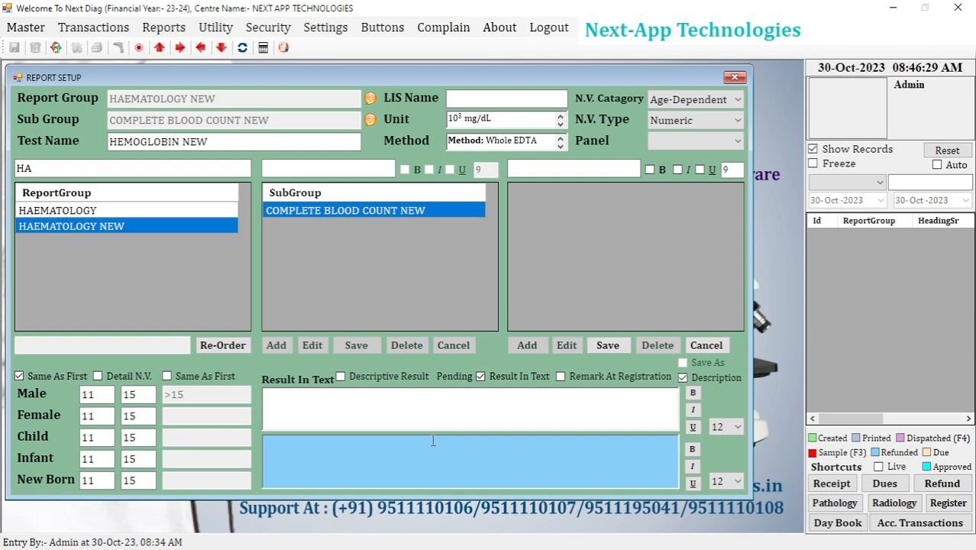
key("ctrl+z")
left_click(380, 451)
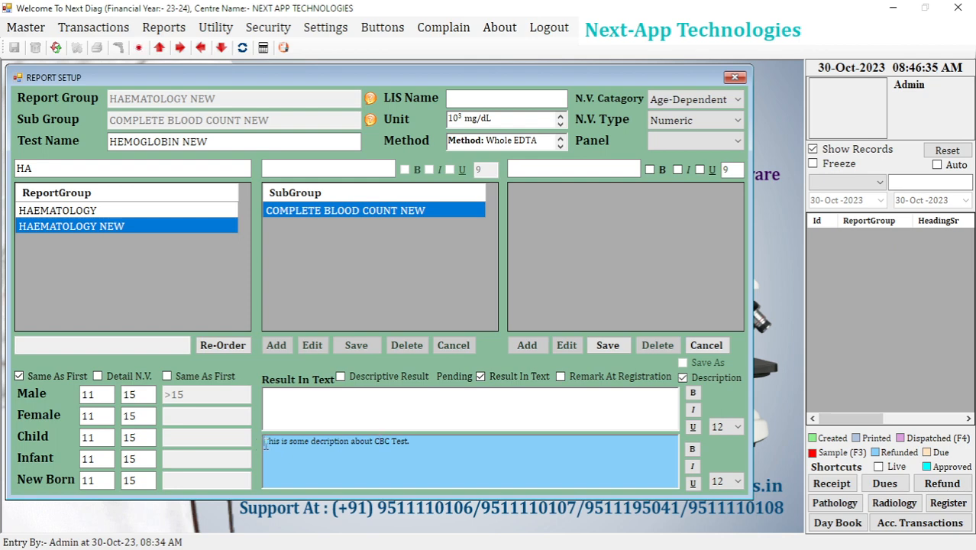
Make the words "This is some" in the description bold, italic and underlined.
left_click_drag(264, 441, 310, 442)
left_click(693, 449)
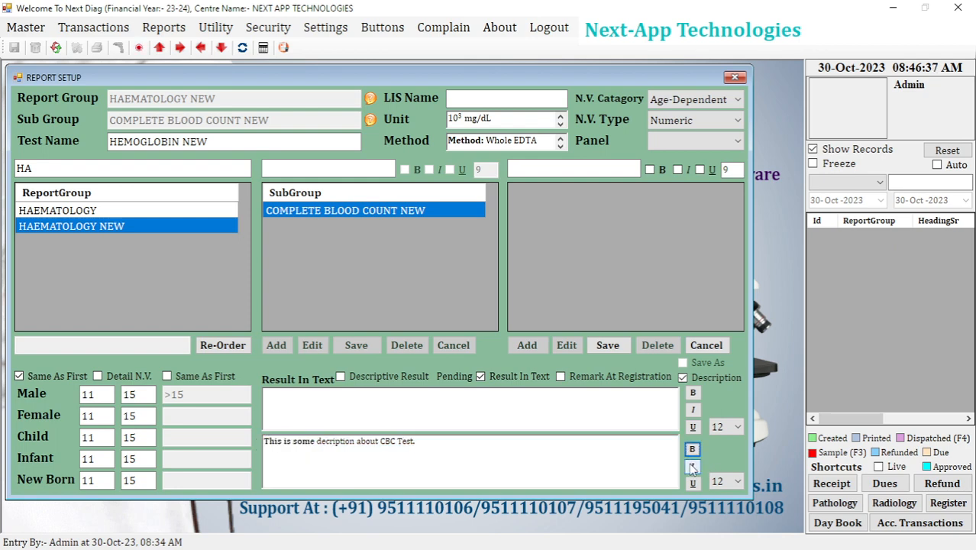
left_click(693, 466)
left_click(693, 482)
left_click(485, 452)
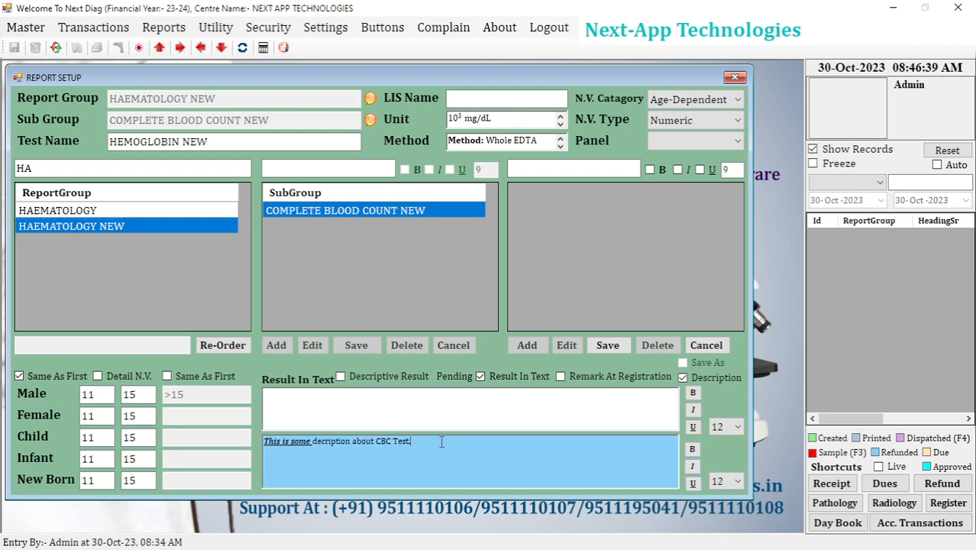
Set the font size of the whole description text to 19.
key("ctrl+a")
left_click(729, 484)
left_click(726, 340)
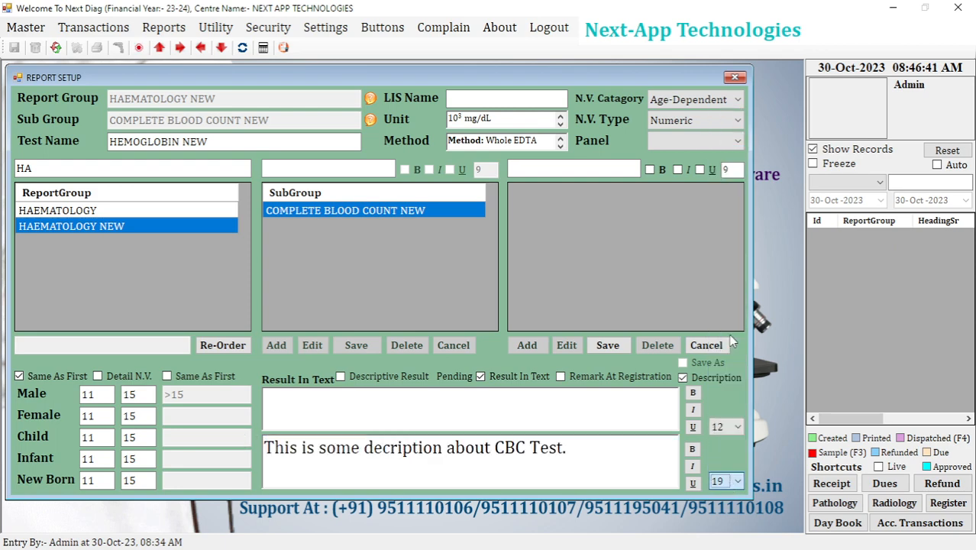
Reduce the font size of the whole description text to 10.
left_click(582, 447)
key("ctrl+a")
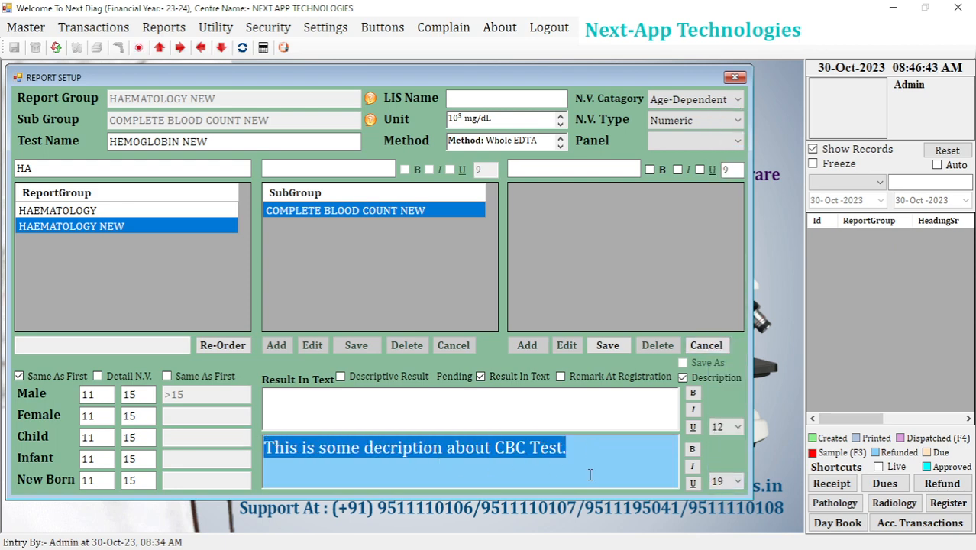
left_click(718, 483)
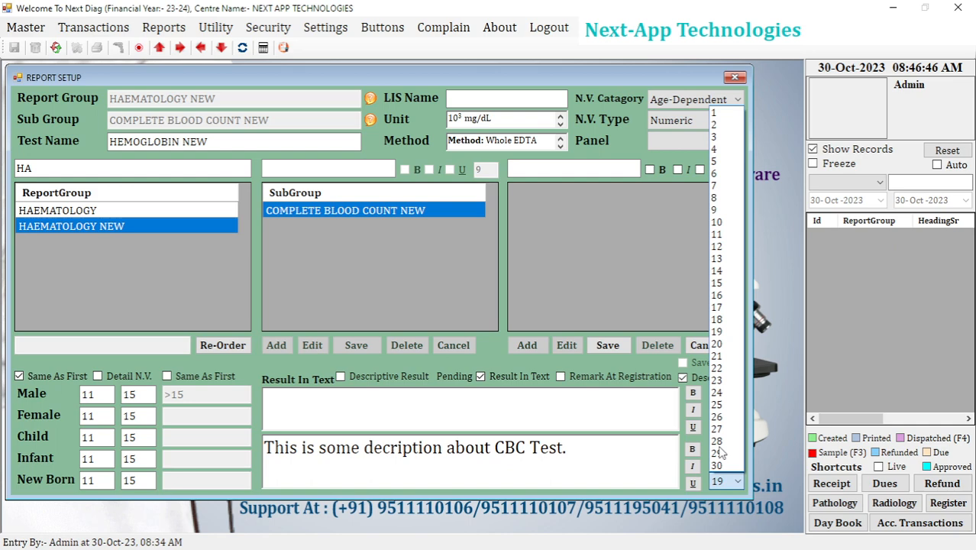
left_click(723, 222)
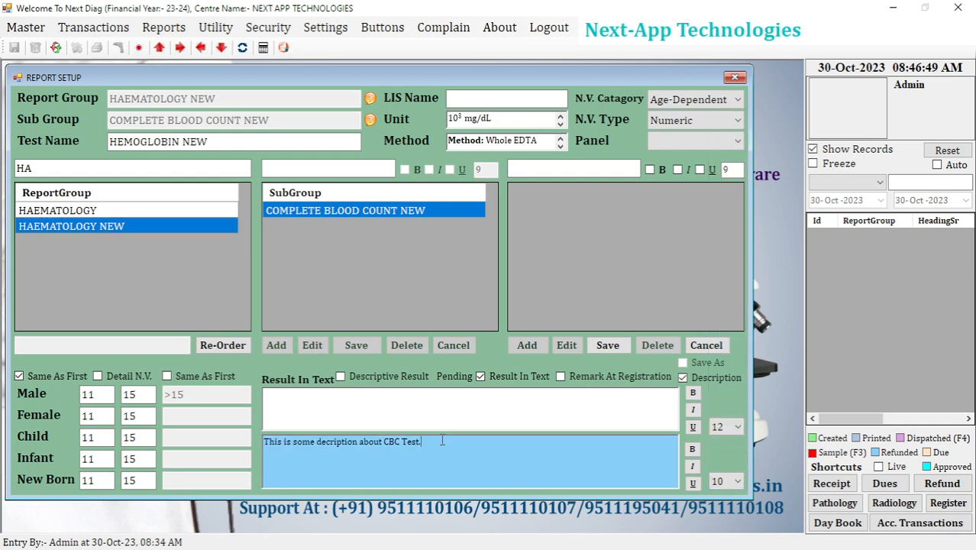
Delete the entire description text, leaving the description box empty.
left_click_drag(443, 441, 304, 441)
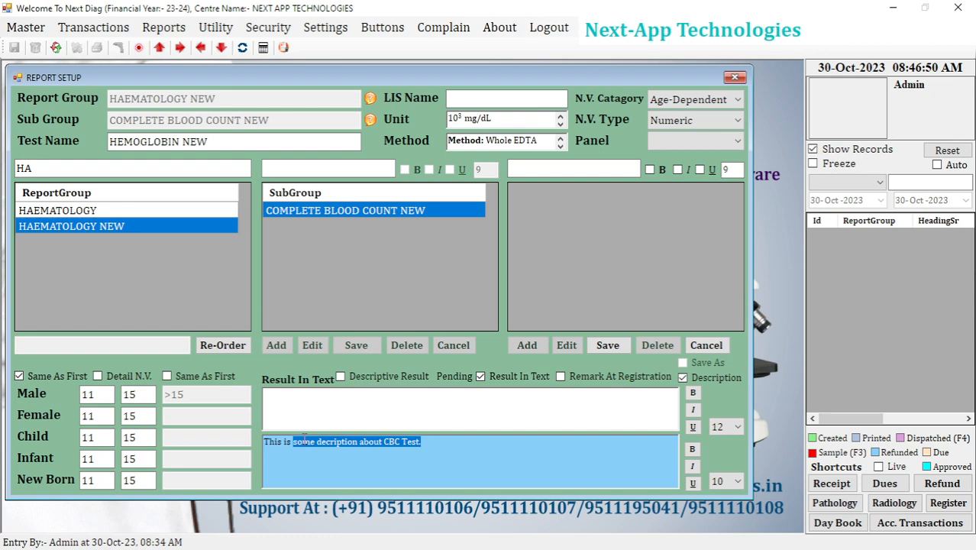
left_click(445, 443)
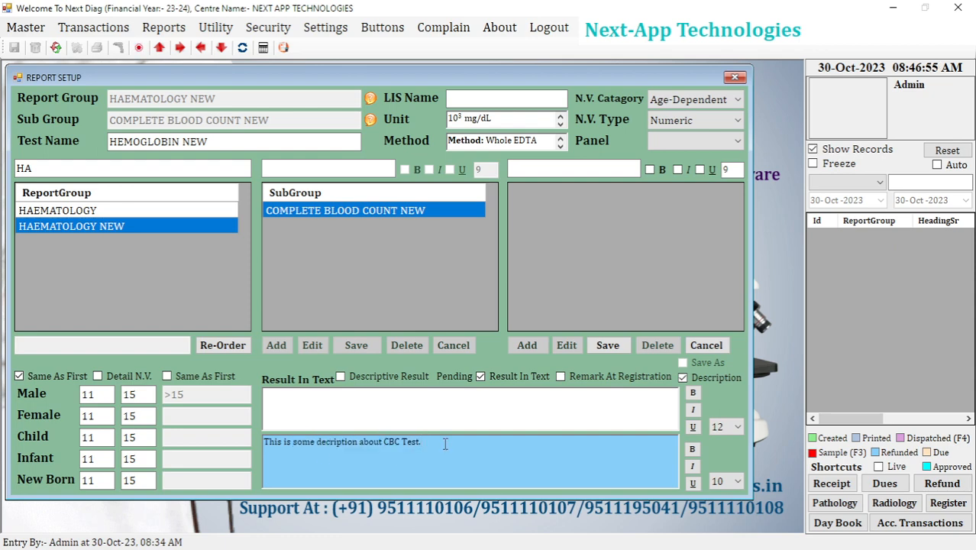
left_click_drag(424, 443, 252, 446)
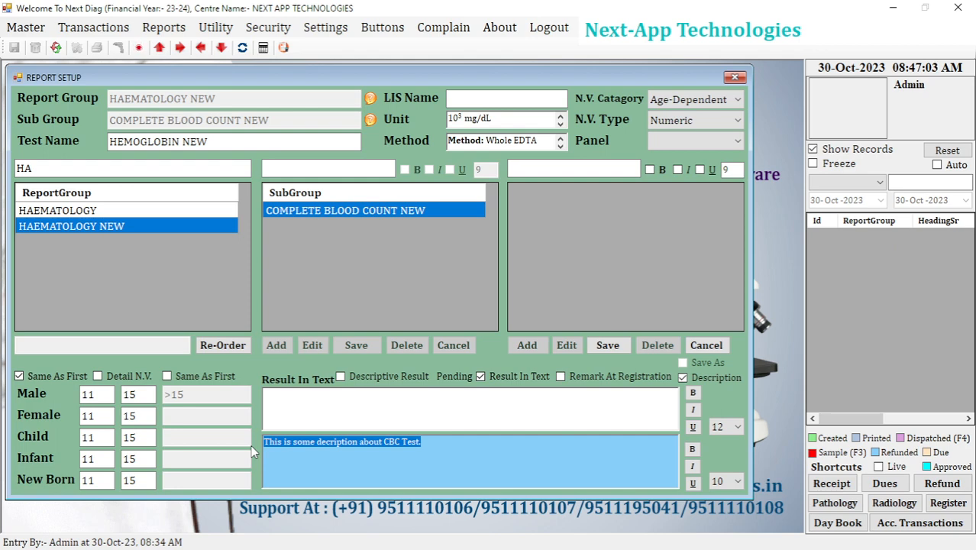
left_click(337, 443)
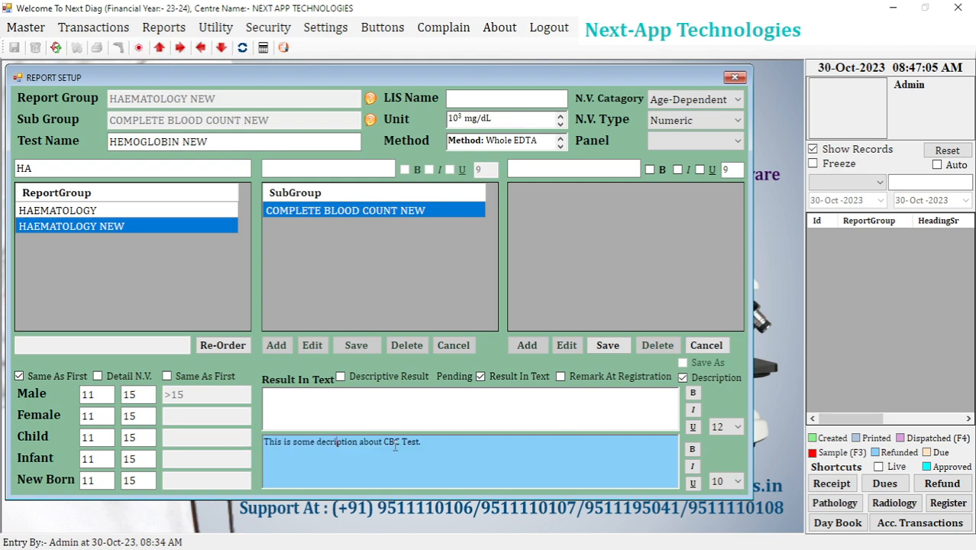
left_click_drag(424, 443, 190, 451)
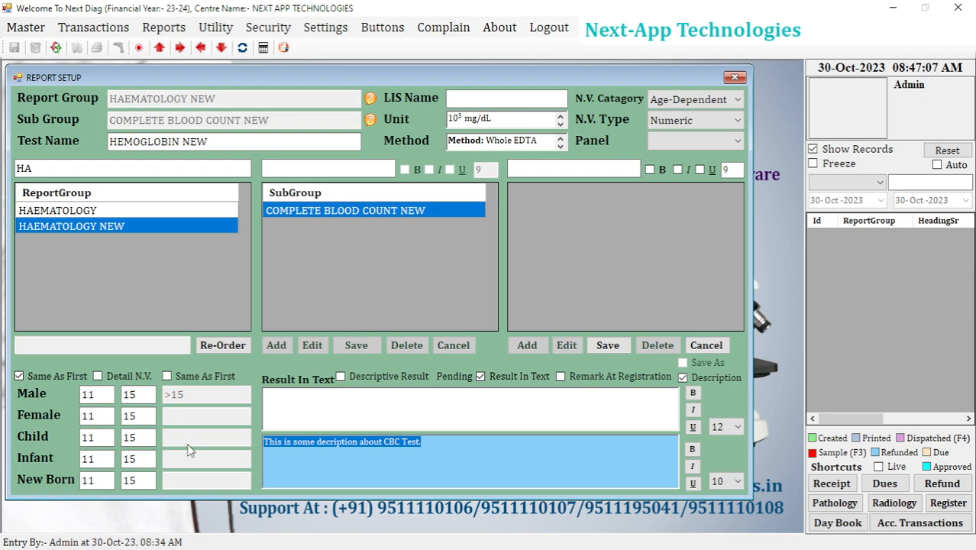
key("Delete")
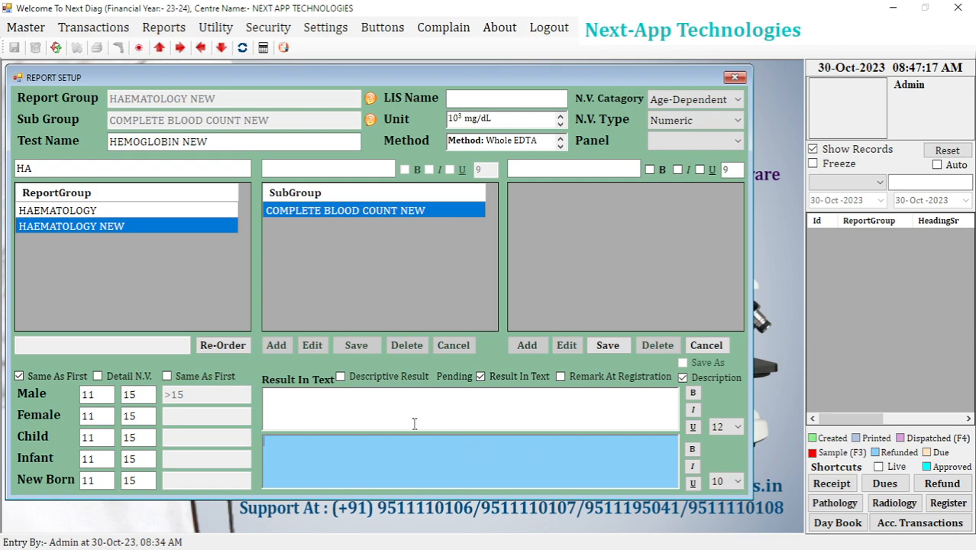
Turn the Descriptive Result option on and off again.
left_click(388, 377)
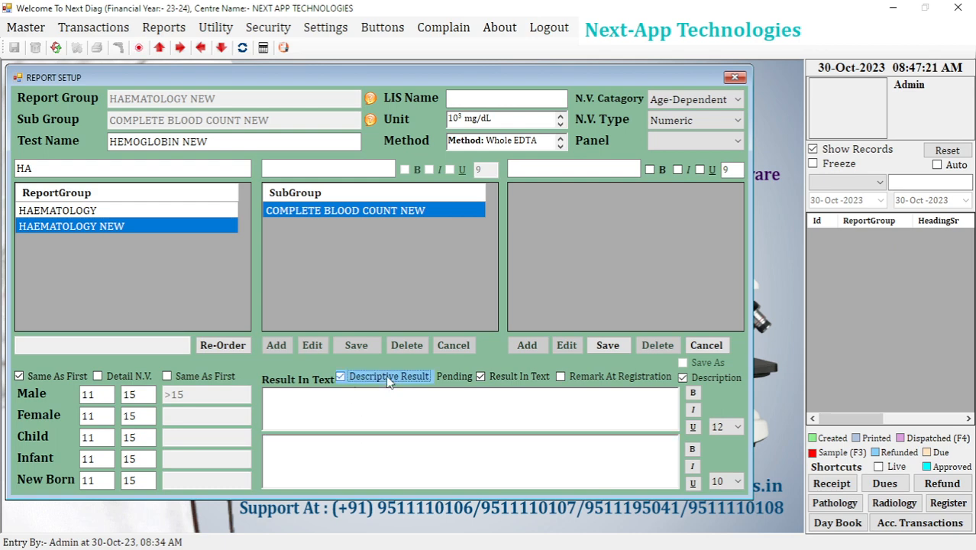
left_click(401, 453)
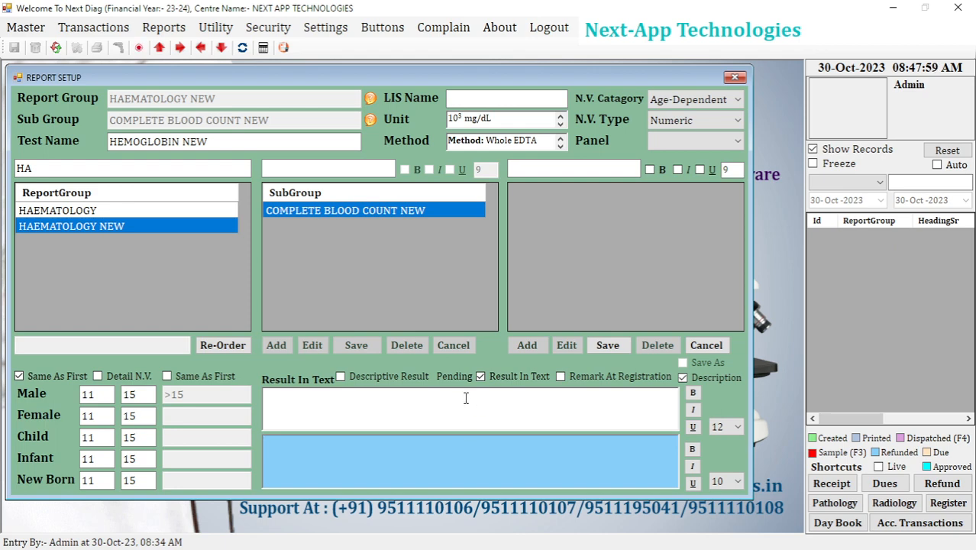
Switch the result from text to list by disabling Result In Text, and add the entries Negative and Positive.
left_click(481, 377)
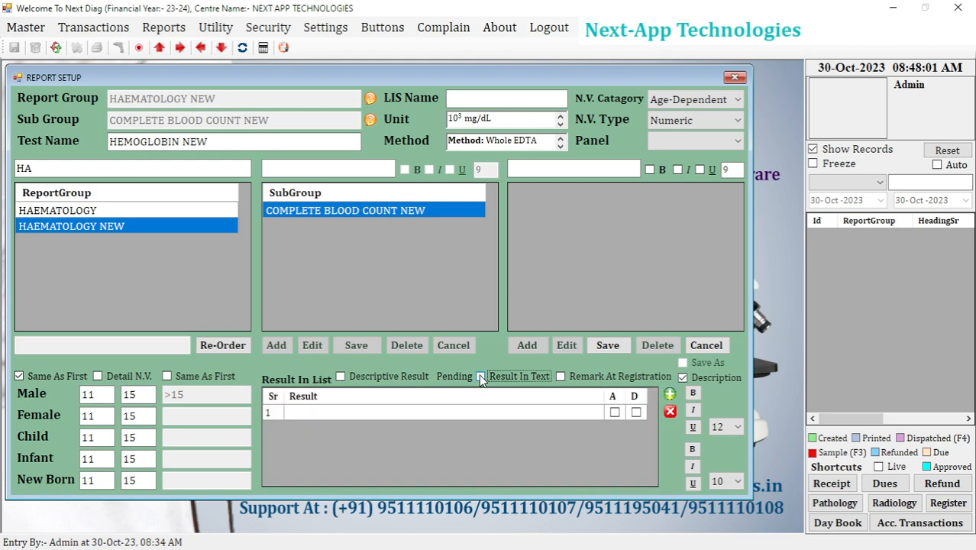
left_click(340, 412)
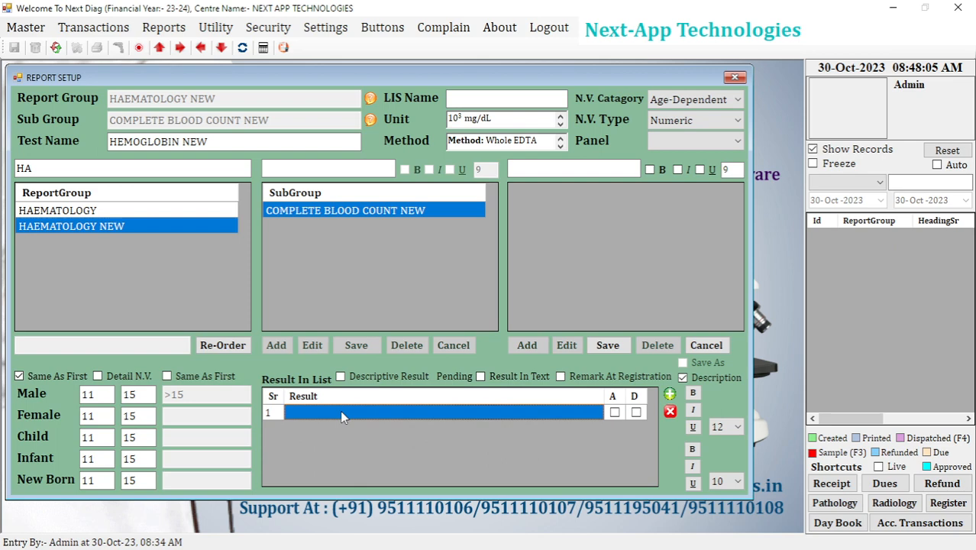
type("Negative")
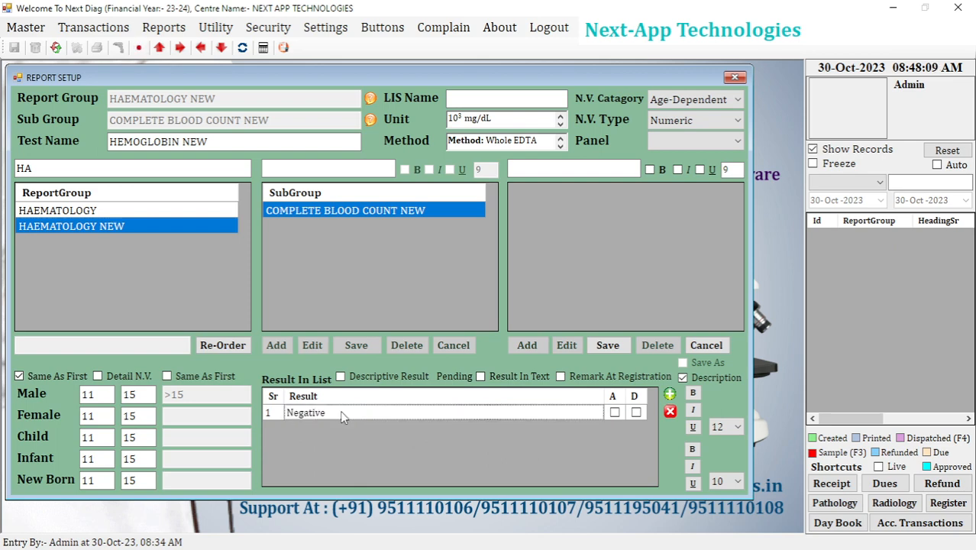
left_click(669, 395)
type("P")
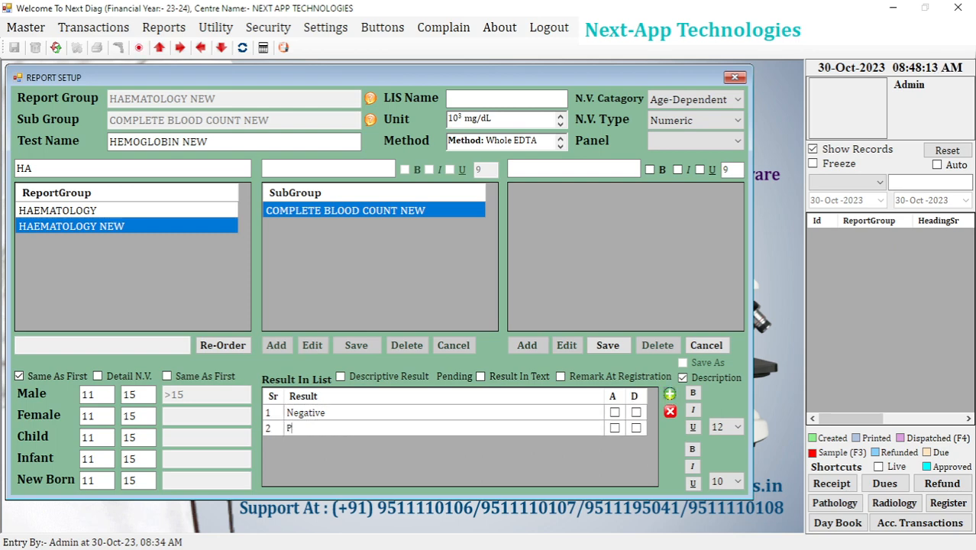
type("ositive")
key("Return")
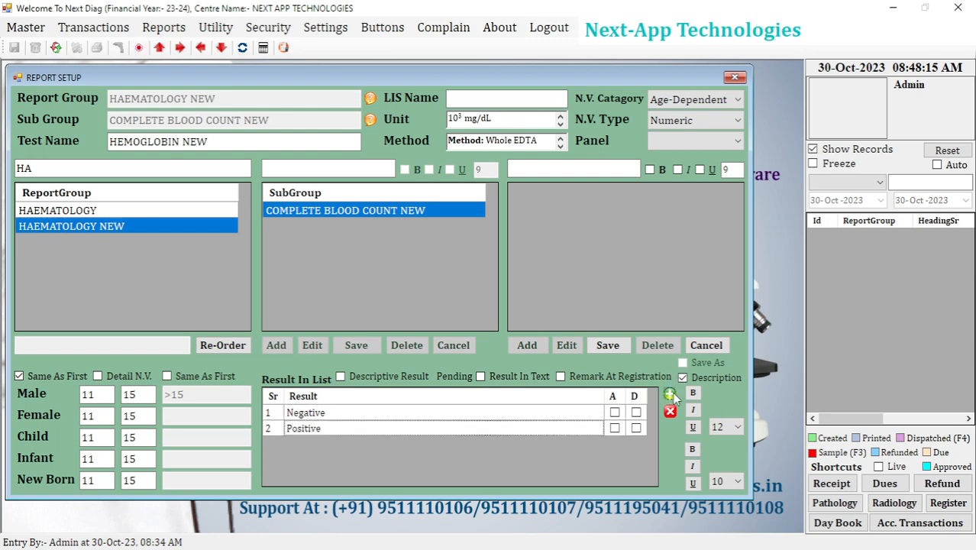
Add Suggestive as the third entry in the result list.
left_click(670, 395)
type("Su")
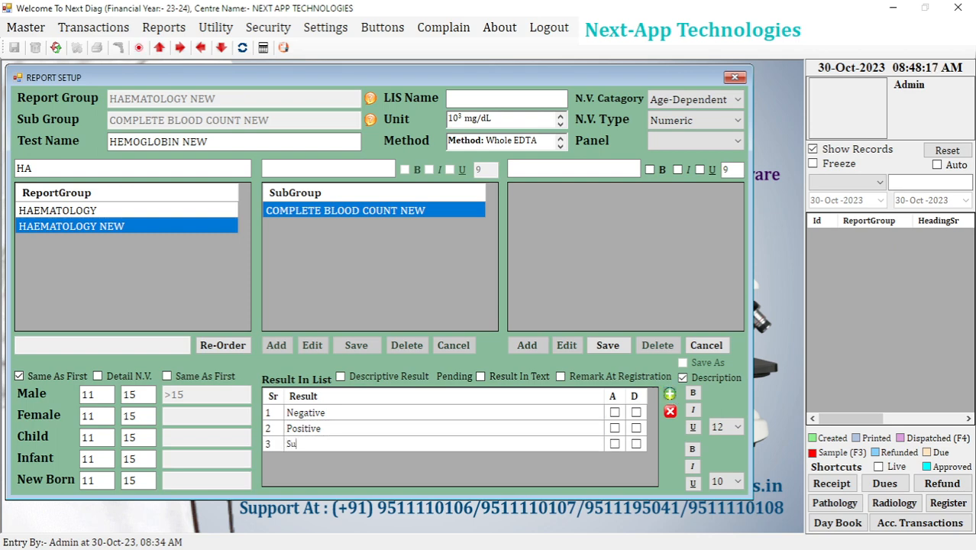
type("ggestive")
key("Return")
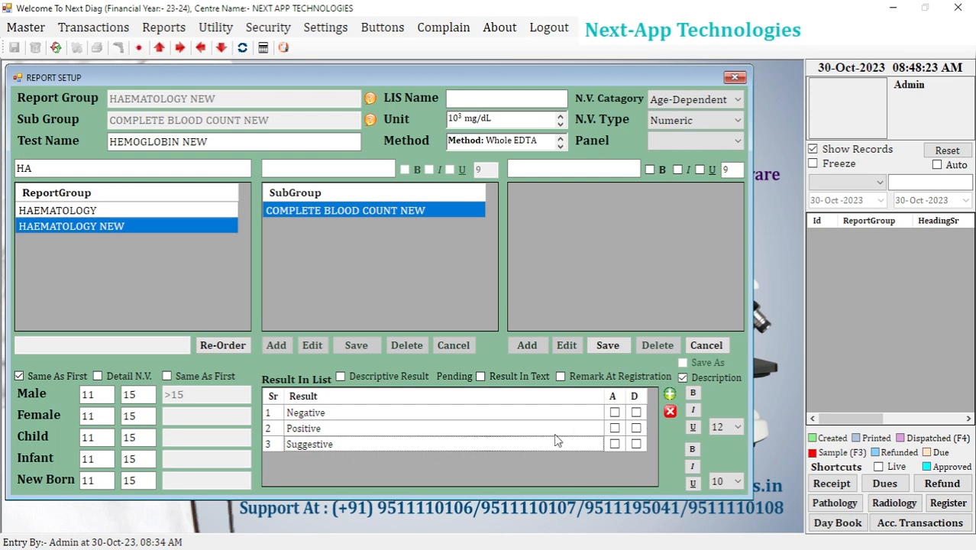
left_click(474, 413)
left_click(409, 429)
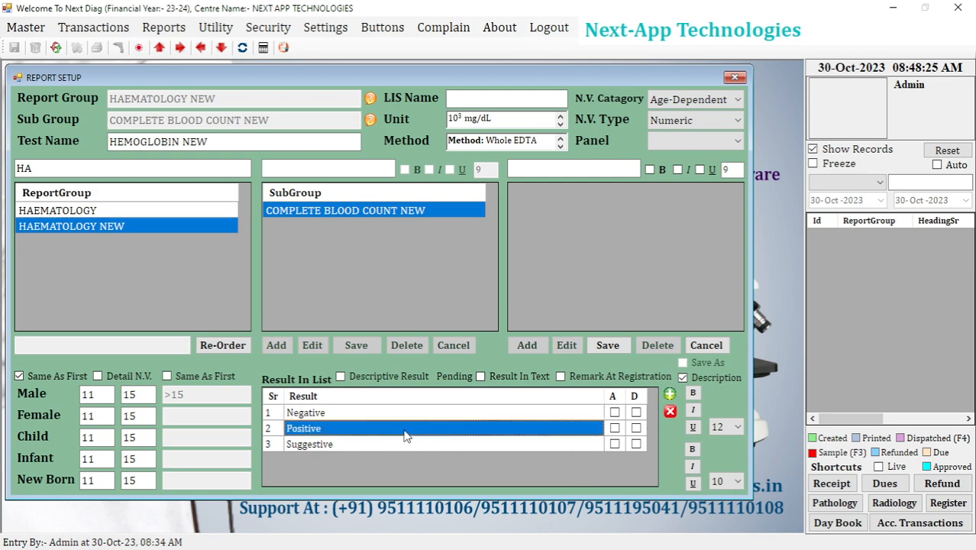
left_click(388, 449)
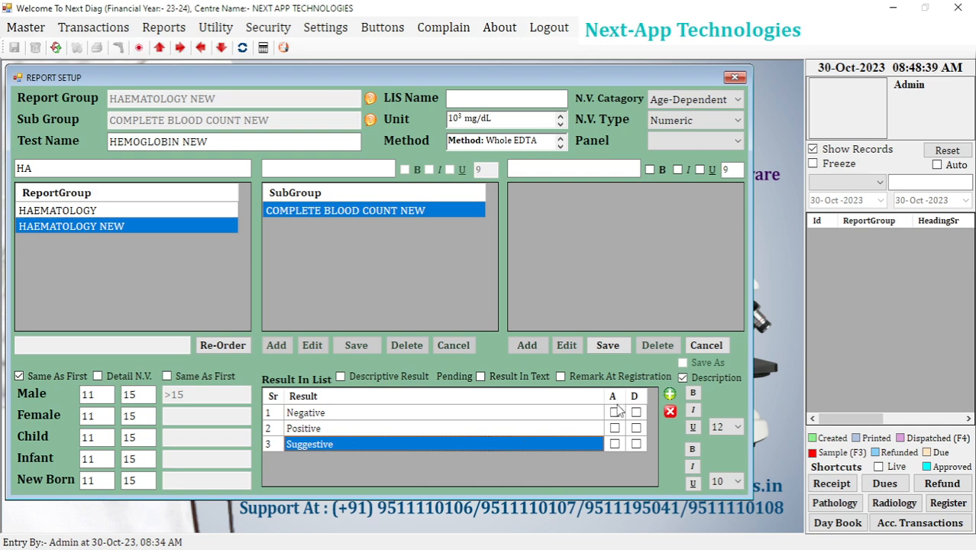
left_click(527, 419)
Tick the A option for the Positive result and clear it again.
left_click(461, 429)
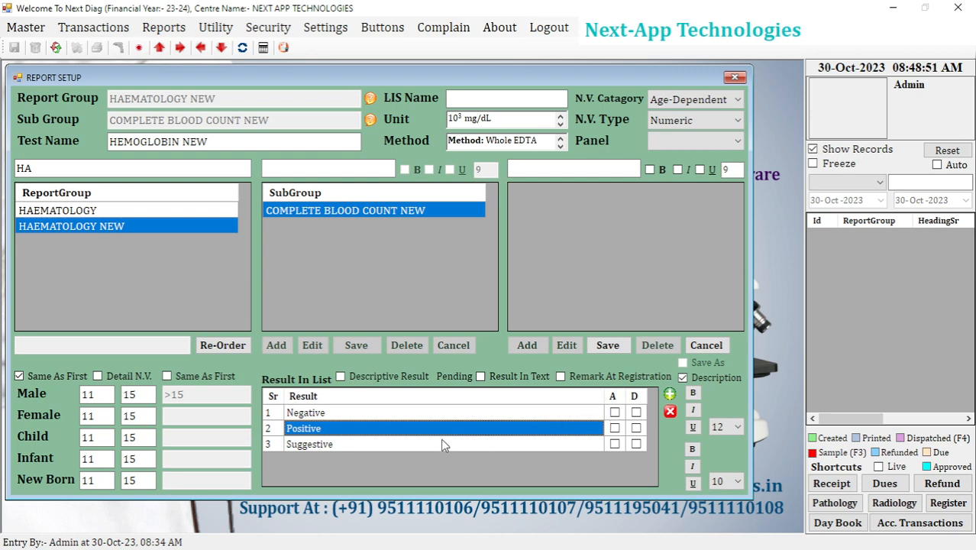
left_click(615, 428)
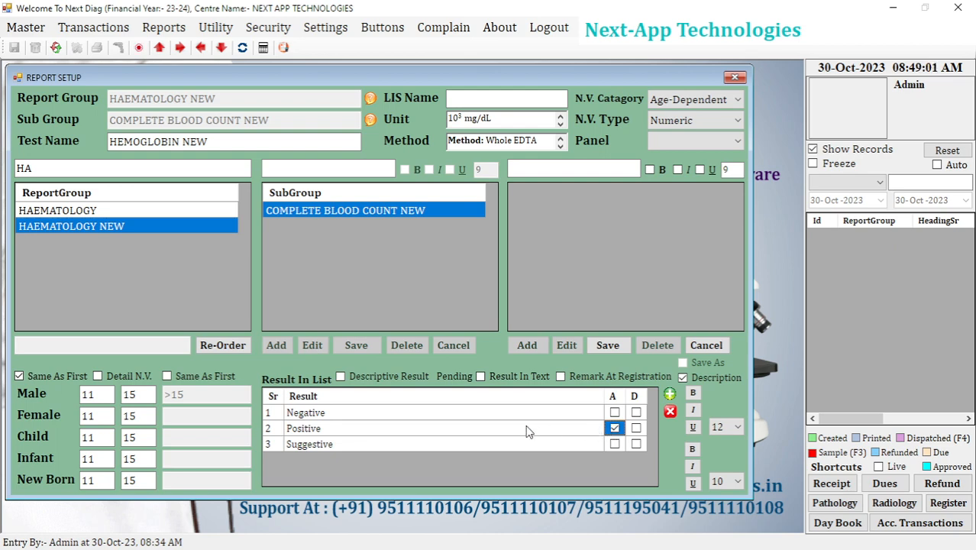
left_click(527, 432)
left_click(615, 428)
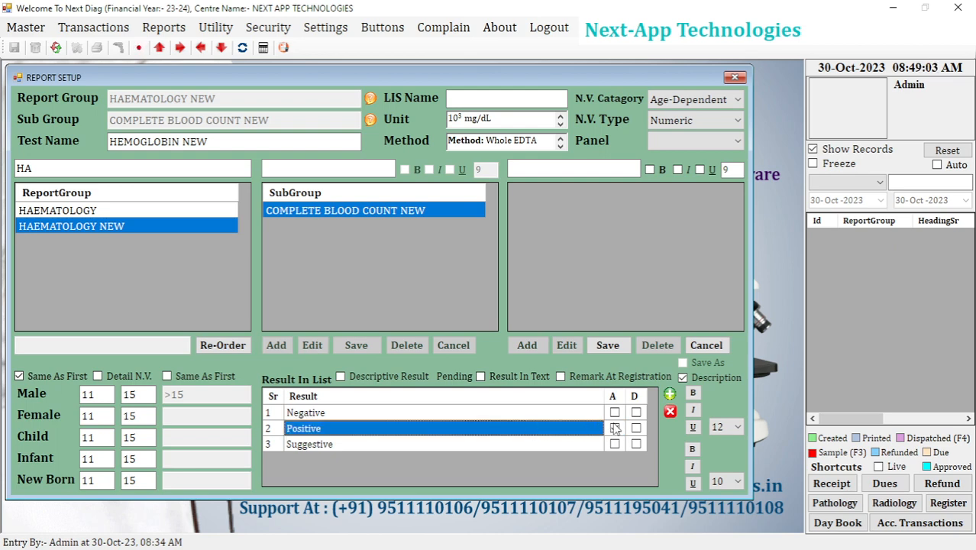
left_click(614, 429)
left_click(614, 427)
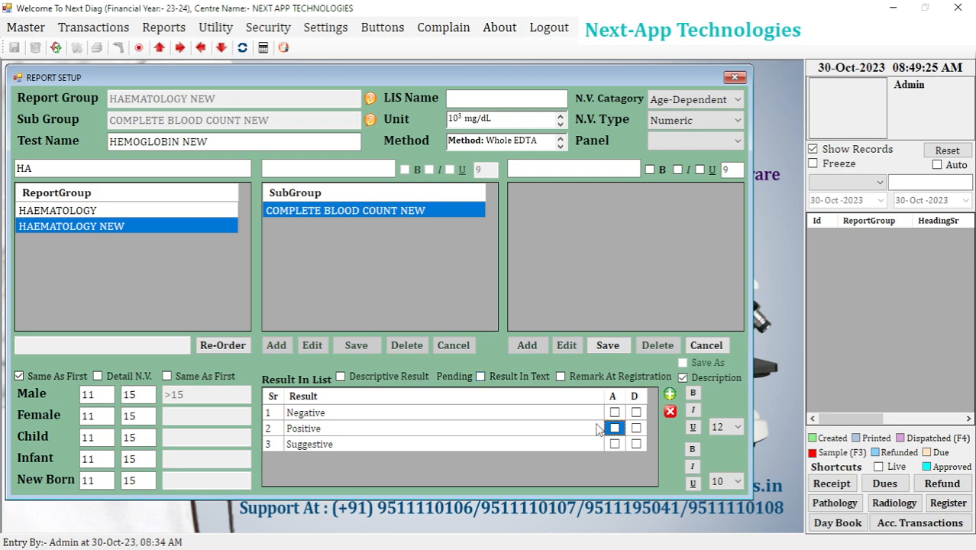
Delete the Suggestive entry from the result list.
left_click(340, 445)
left_click(669, 411)
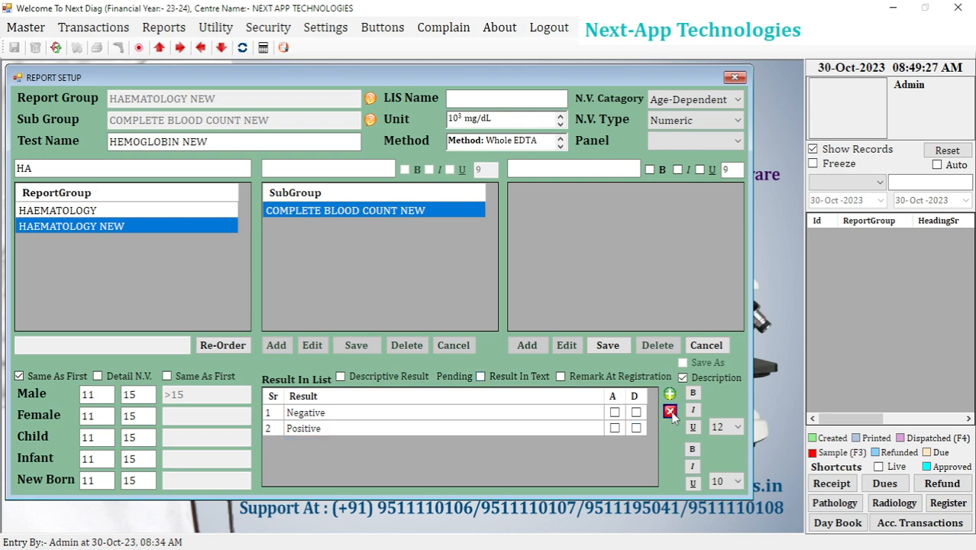
Clear the remaining result list entries in favour of Result In Text, and save the HEMOGLOBIN NEW test.
left_click(670, 412)
left_click(669, 412)
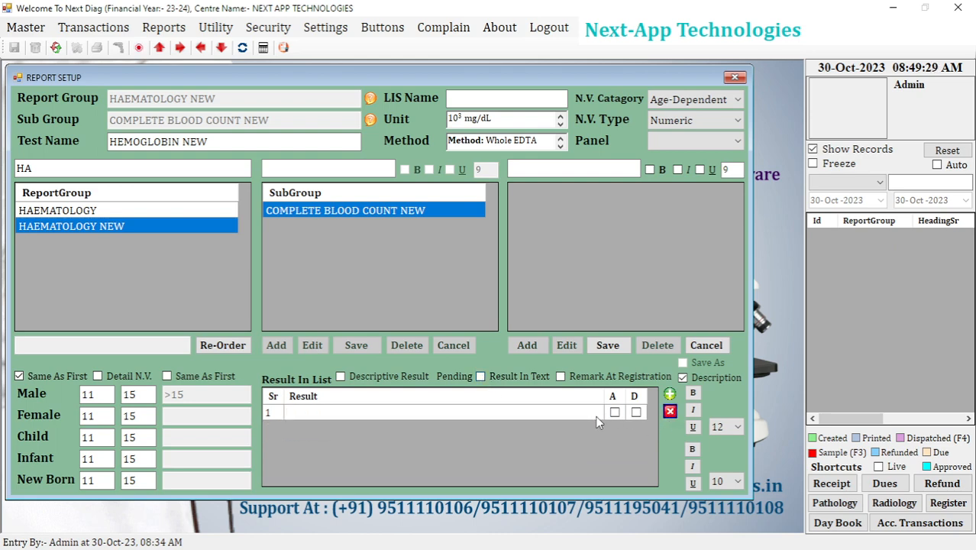
left_click(481, 378)
left_click(418, 402)
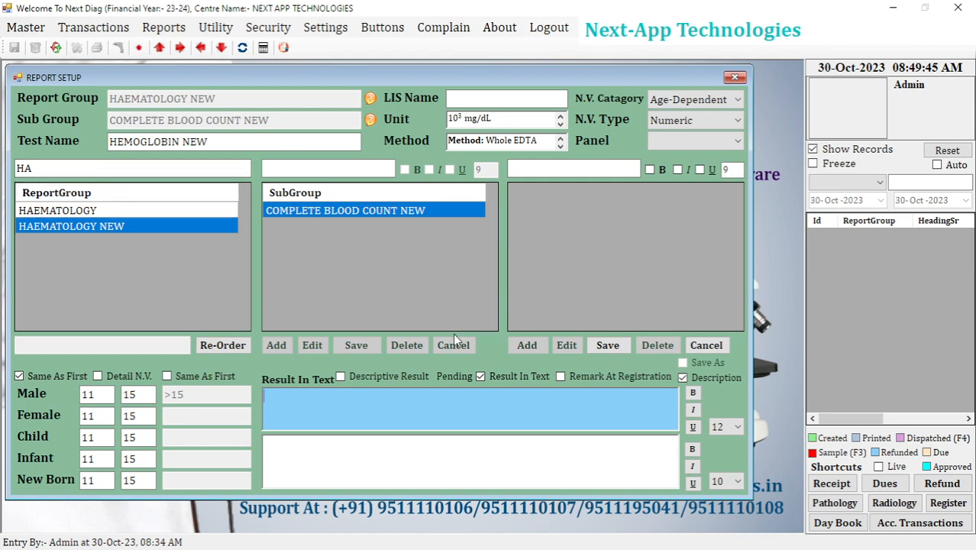
left_click(606, 348)
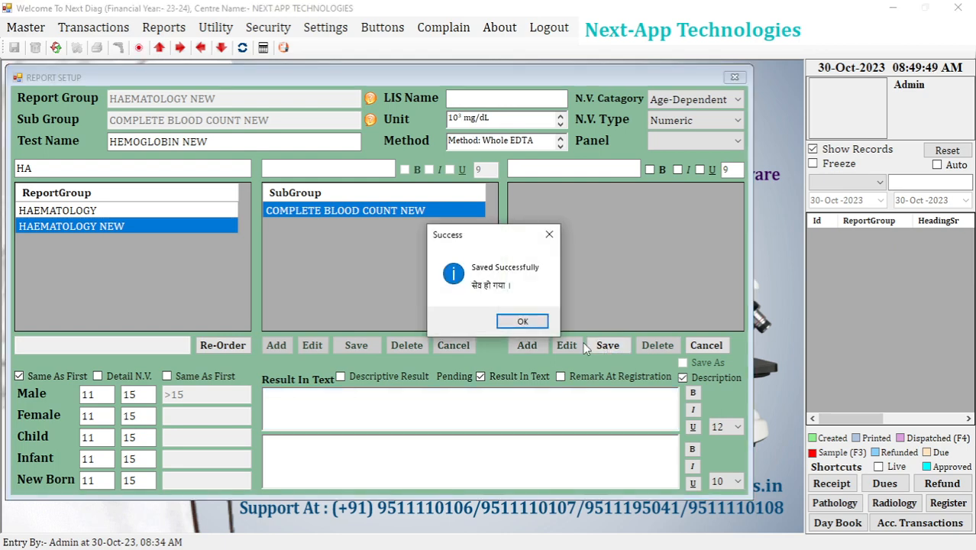
left_click(522, 321)
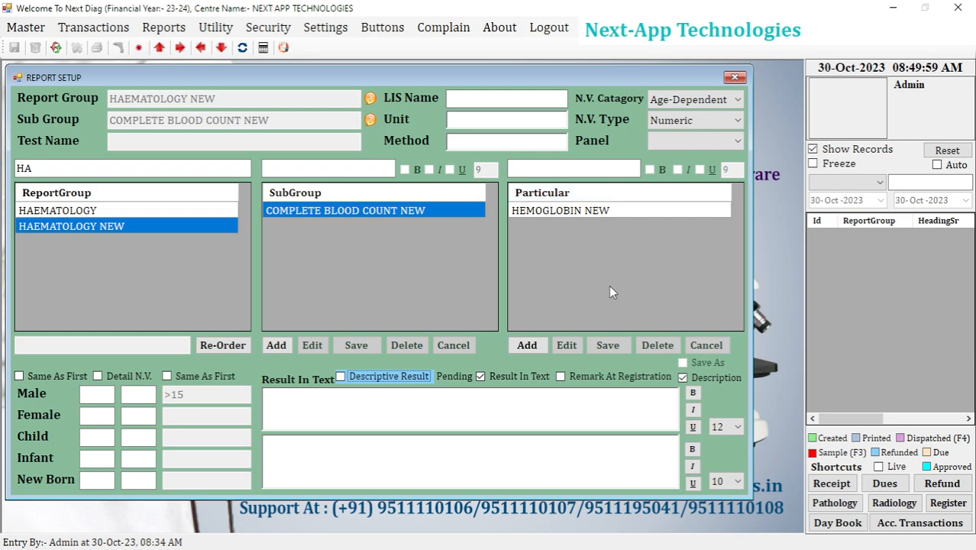
Add a new test named TLC under COMPLETE BLOOD COUNT NEW and begin its unit with 10^3.
left_click(527, 345)
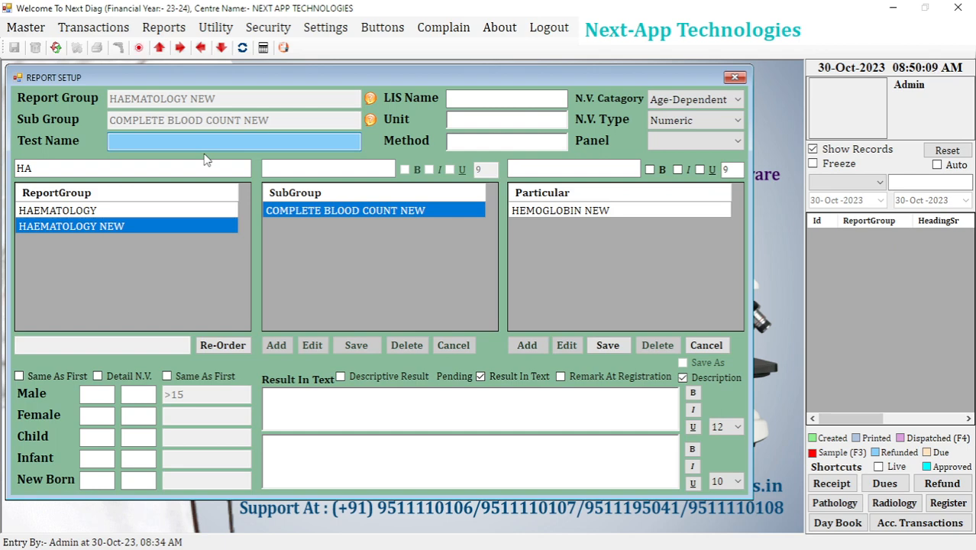
type("TLC")
left_click(500, 123)
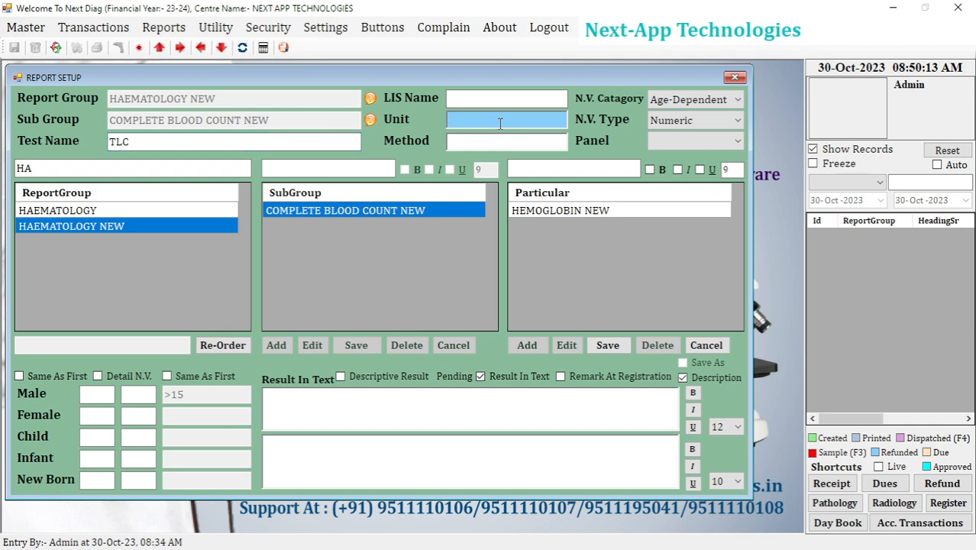
left_click(474, 143)
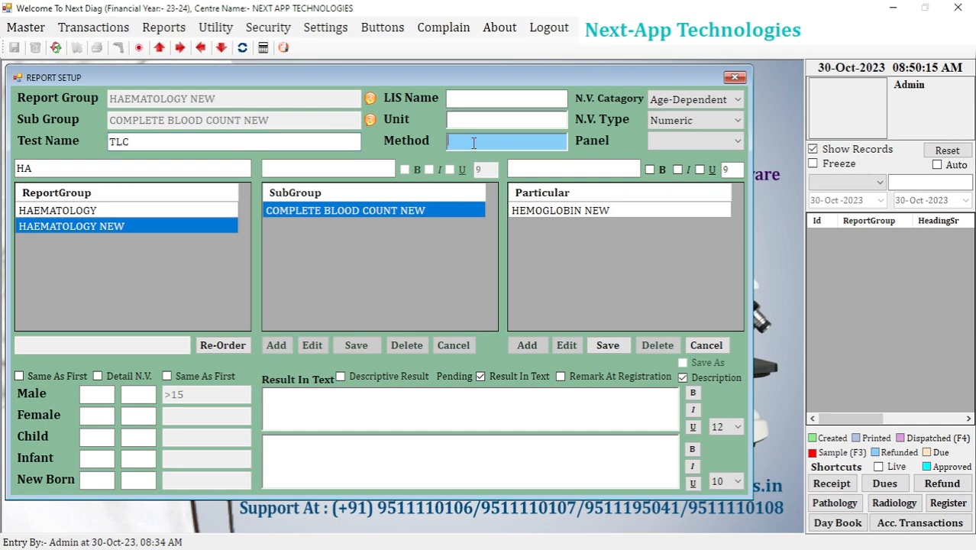
left_click(480, 117)
type("10")
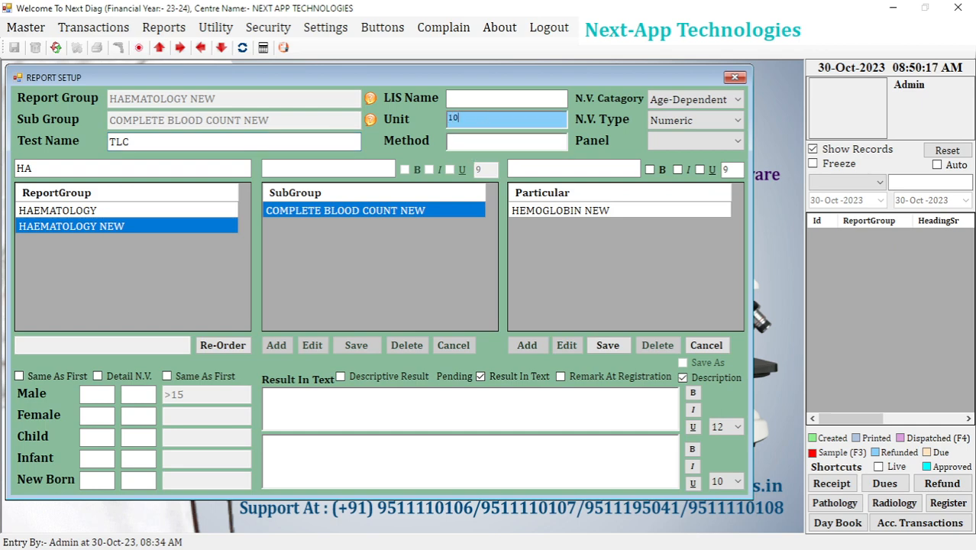
type("^3")
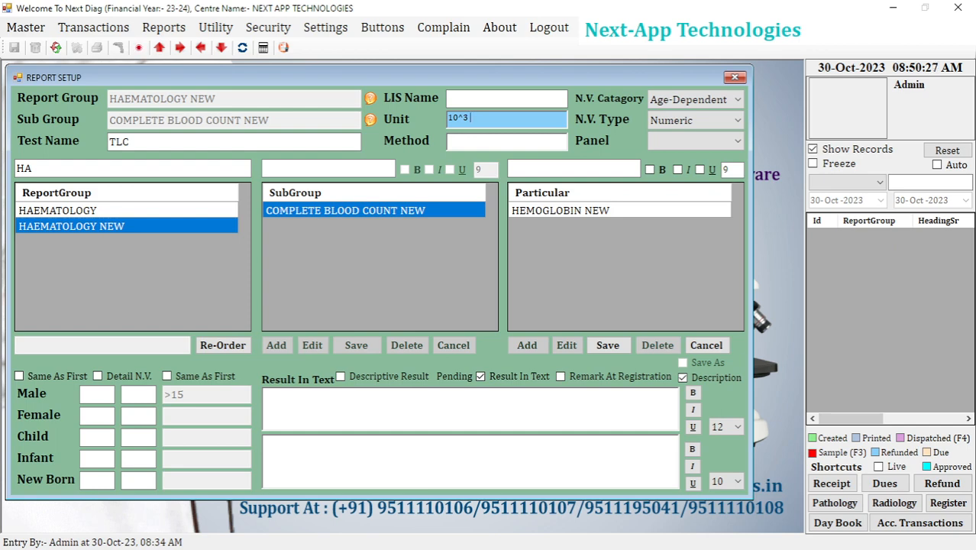
Complete the TLC test's unit as 10^3 cumm.
left_click(466, 101)
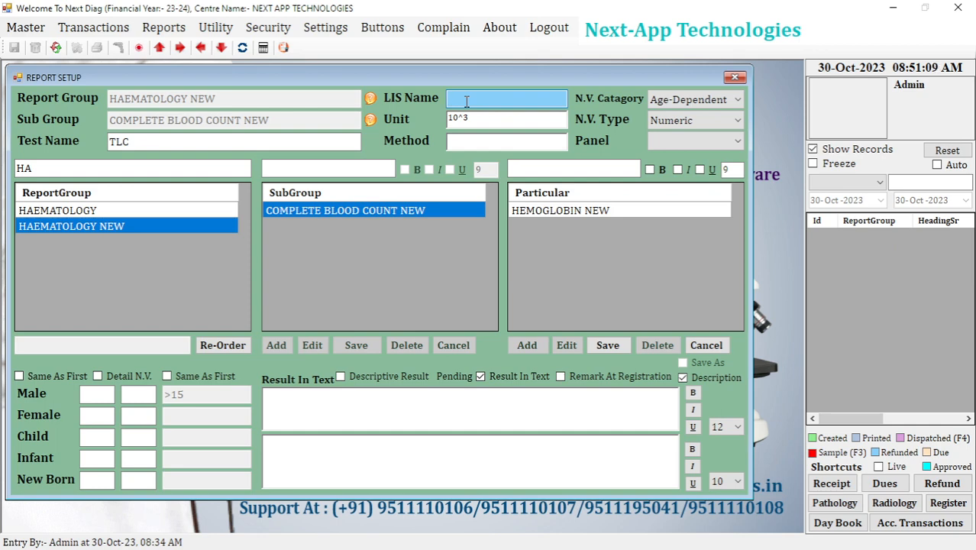
left_click(464, 146)
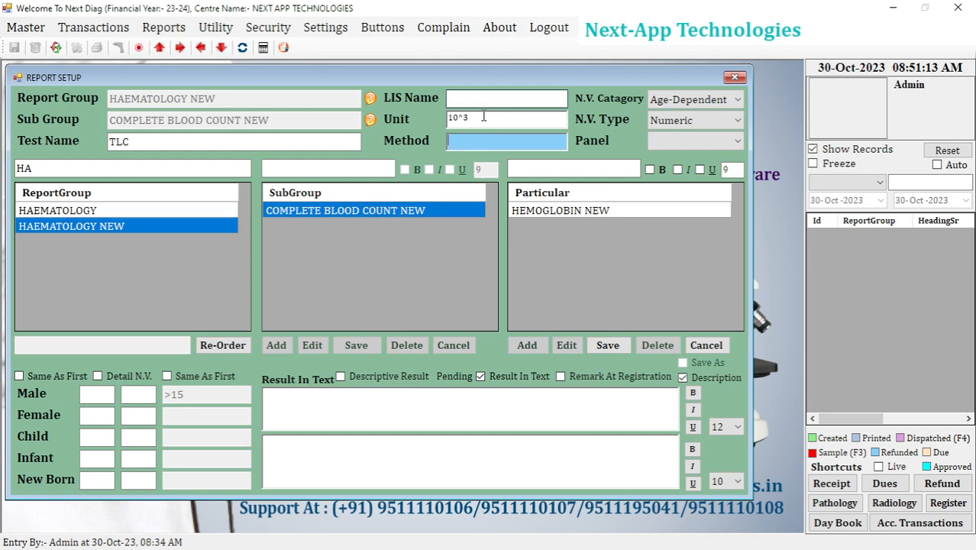
left_click(482, 116)
type("C")
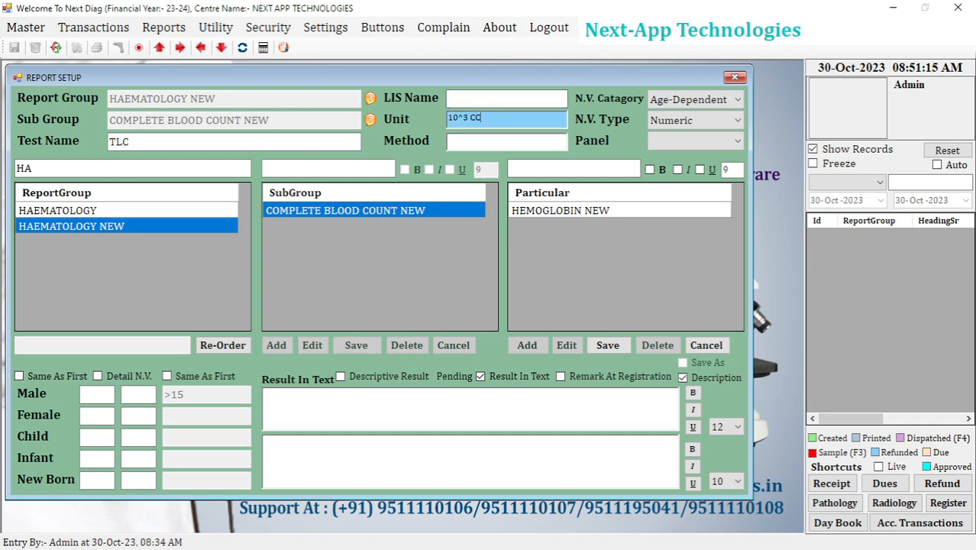
key("BackSpace")
type("cumm")
Set the normal range to 4500 to 15000 for male, apply it to all other categories, and save the TLC test.
left_click(99, 394)
type("10")
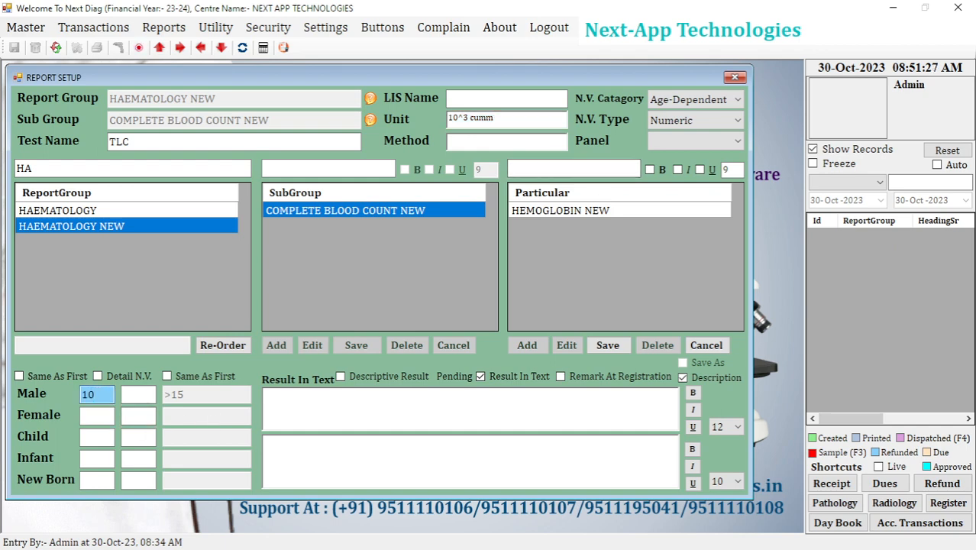
key("BackSpace")
key("BackSpace")
type("4500")
key("Tab")
type("1500")
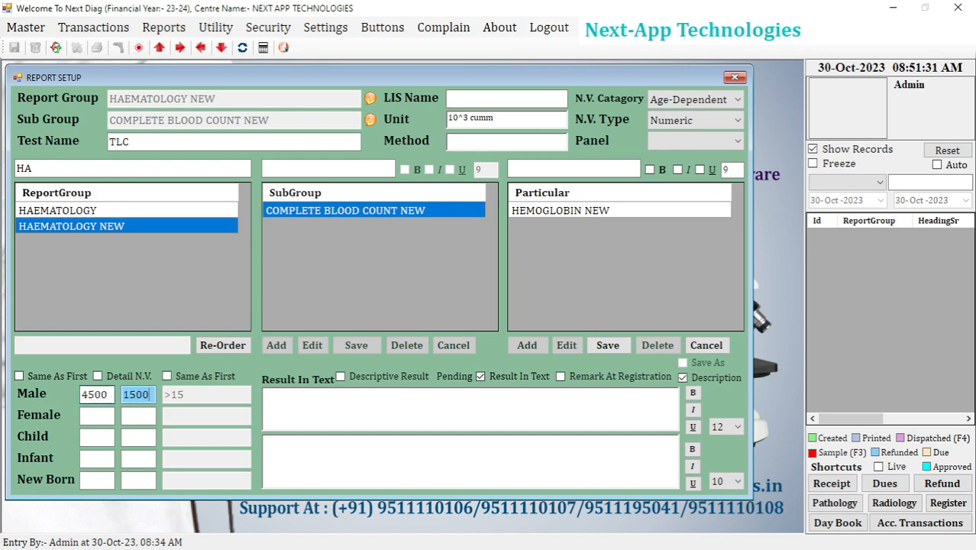
type("0")
left_click(65, 378)
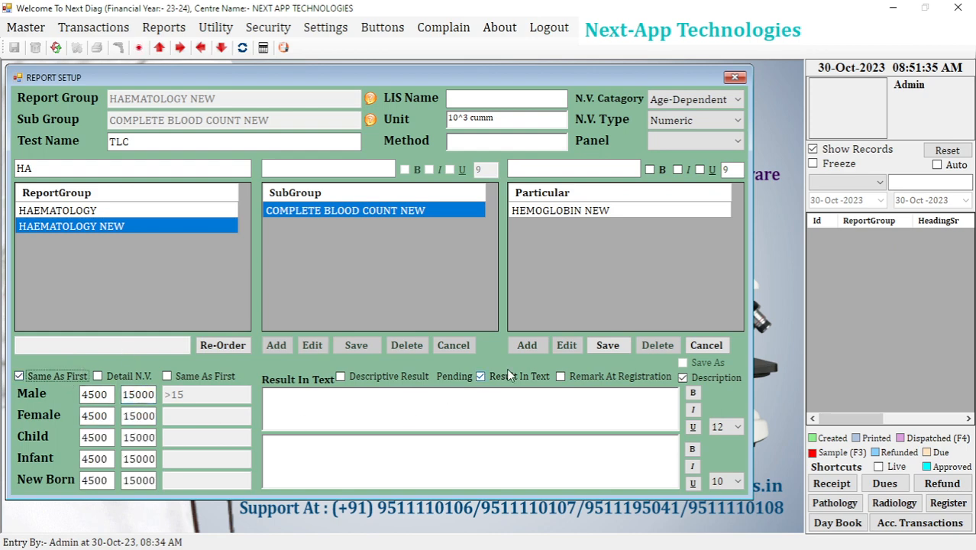
left_click(618, 347)
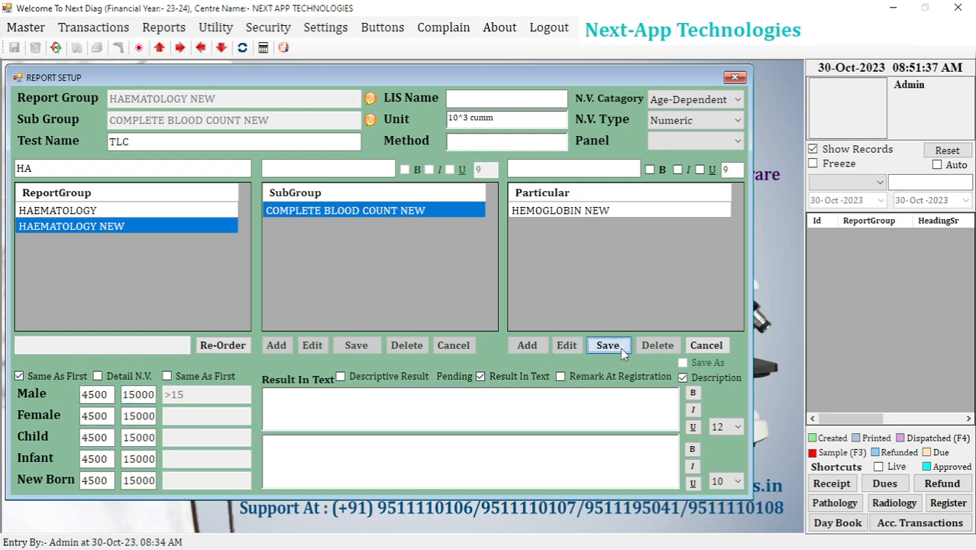
left_click(535, 324)
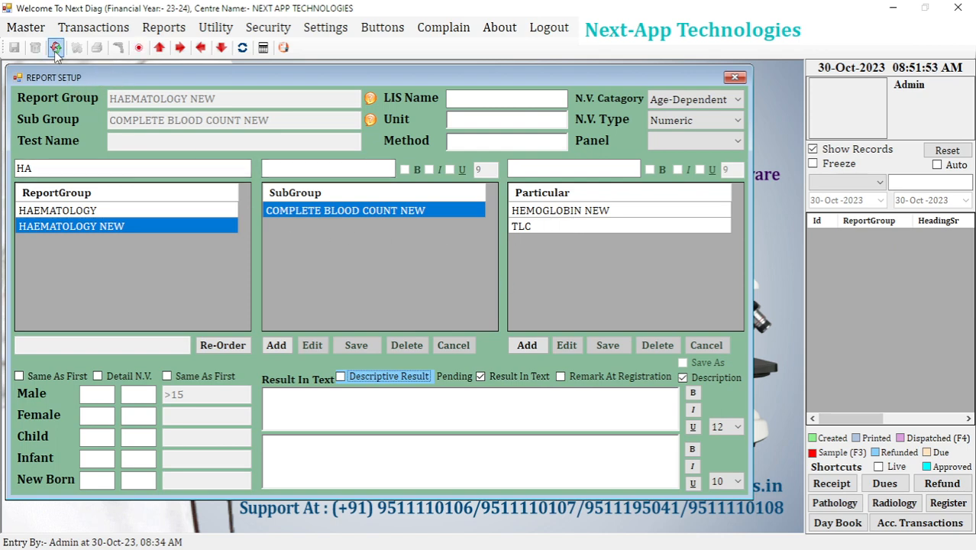
Reset the report setup form and reselect the HAEMATOLOGY NEW report group.
left_click(277, 345)
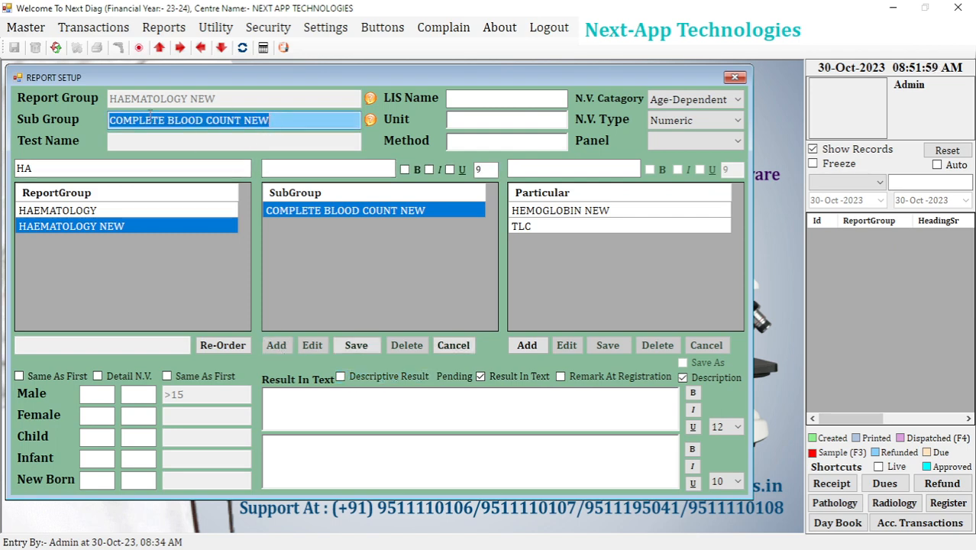
left_click(56, 47)
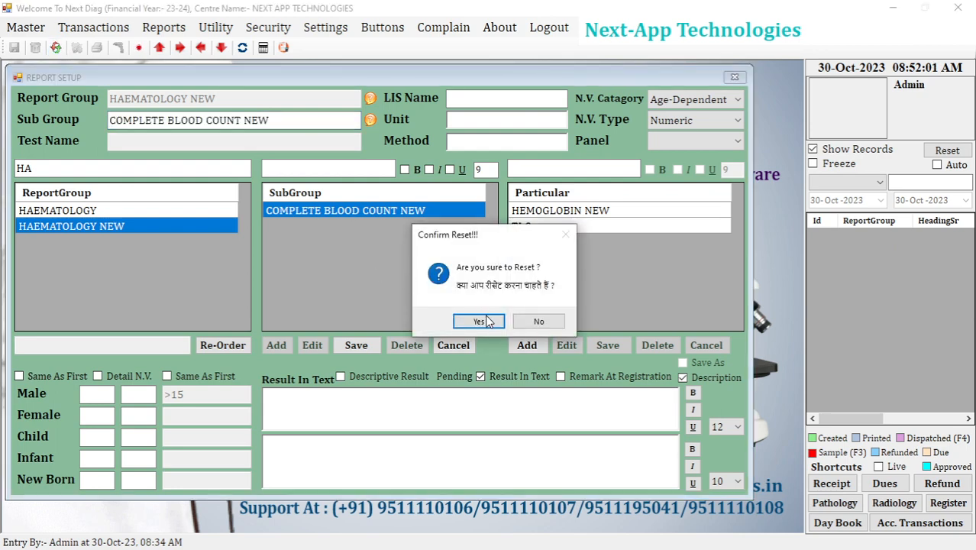
left_click(481, 321)
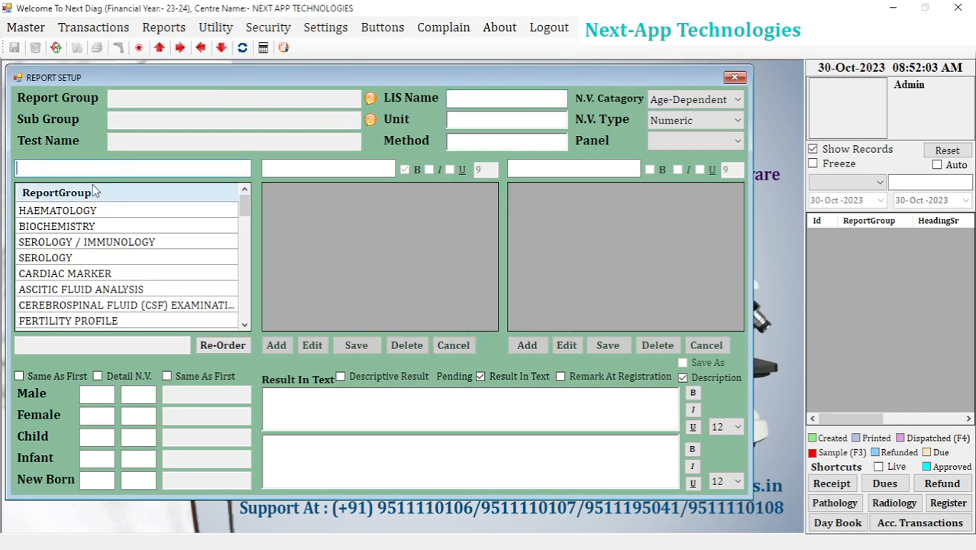
type("hae")
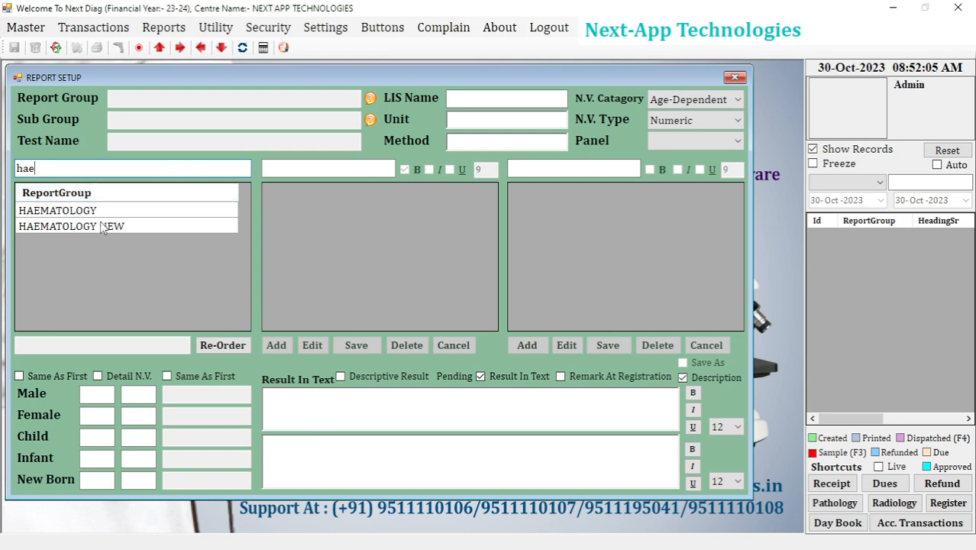
left_click(103, 226)
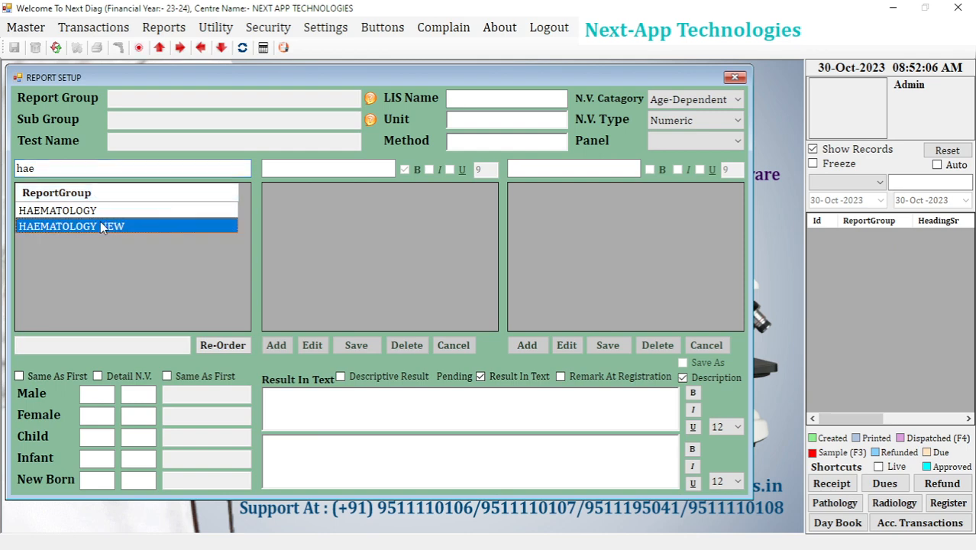
Add and save a subgroup named DIFFERENTIAL LEUKOCYTES COUNT under HAEMATOLOGY NEW, and select it.
left_click(282, 349)
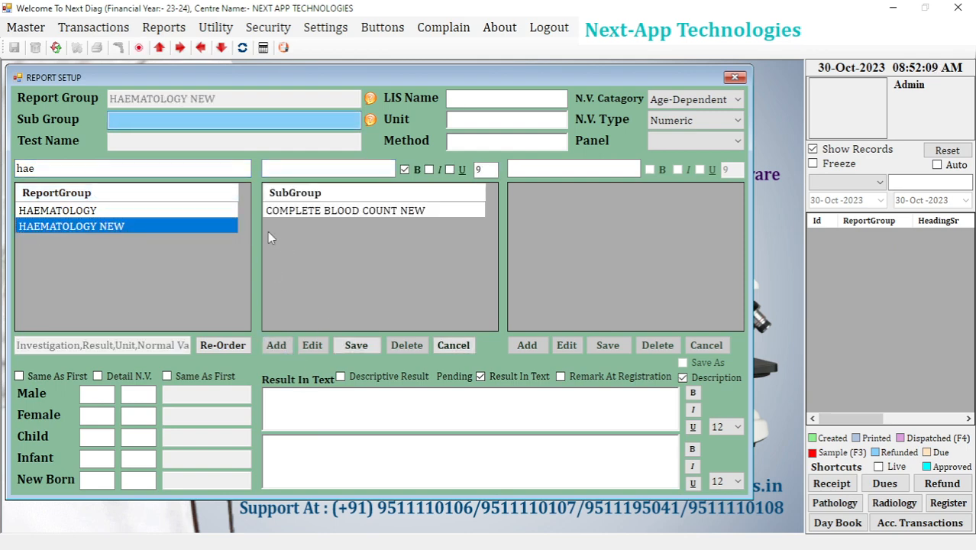
type("DIFFERENTIAL")
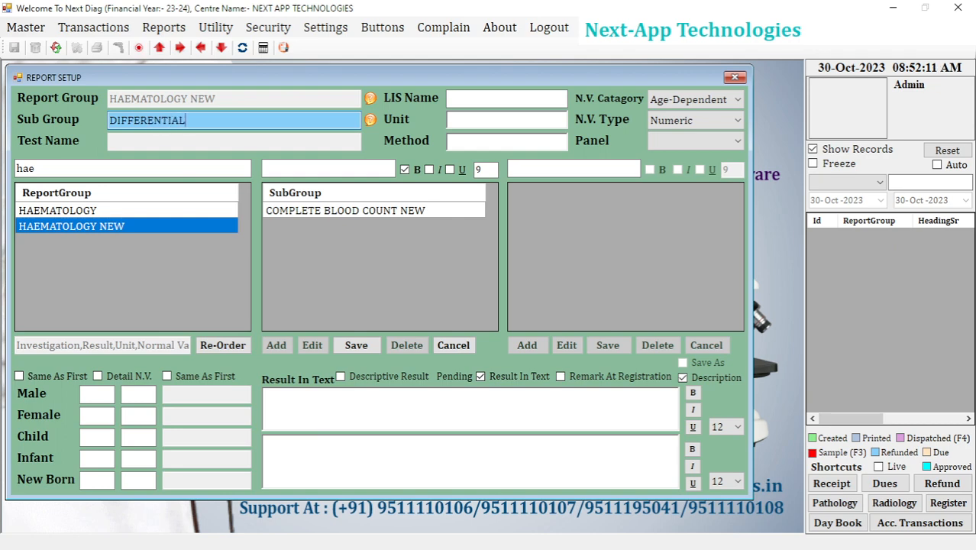
type(" LEUKO")
type("CYTES COUNT")
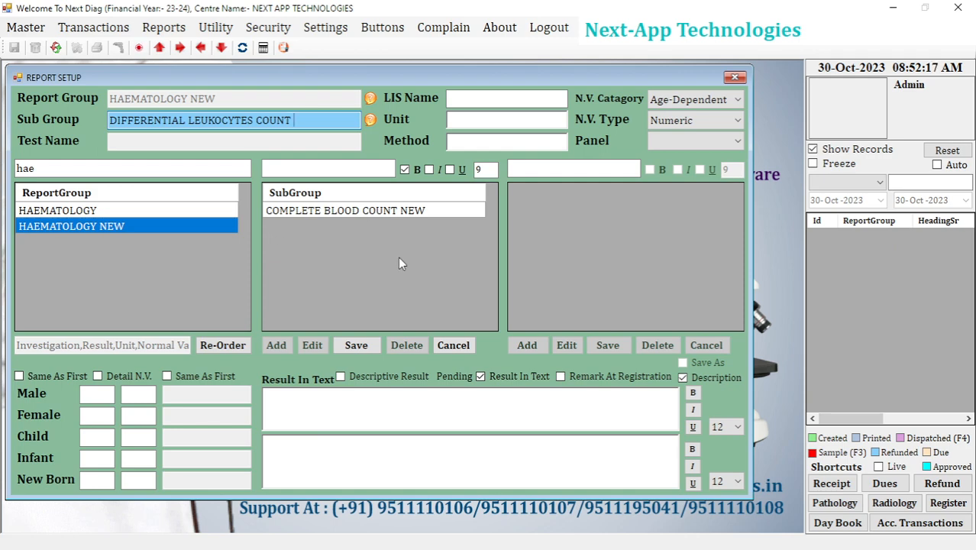
left_click(353, 345)
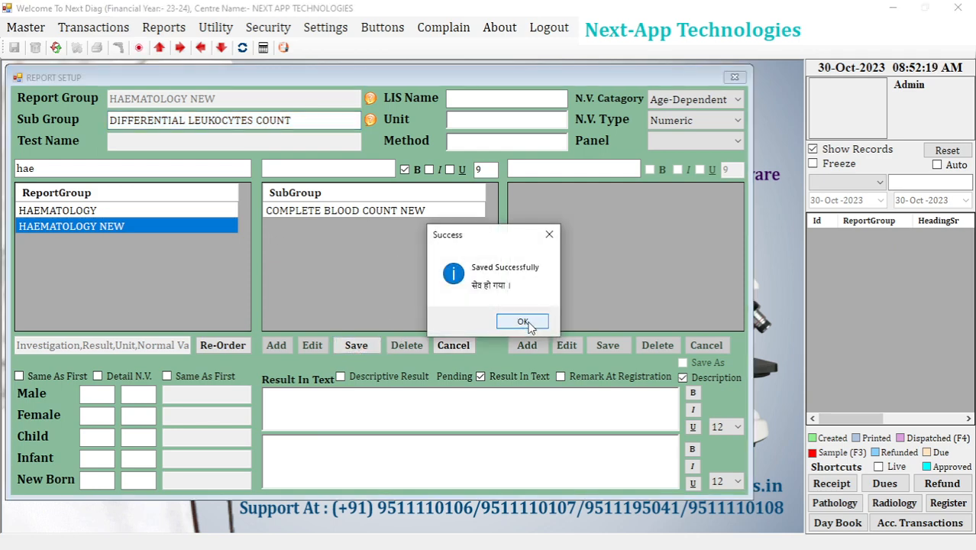
left_click(522, 322)
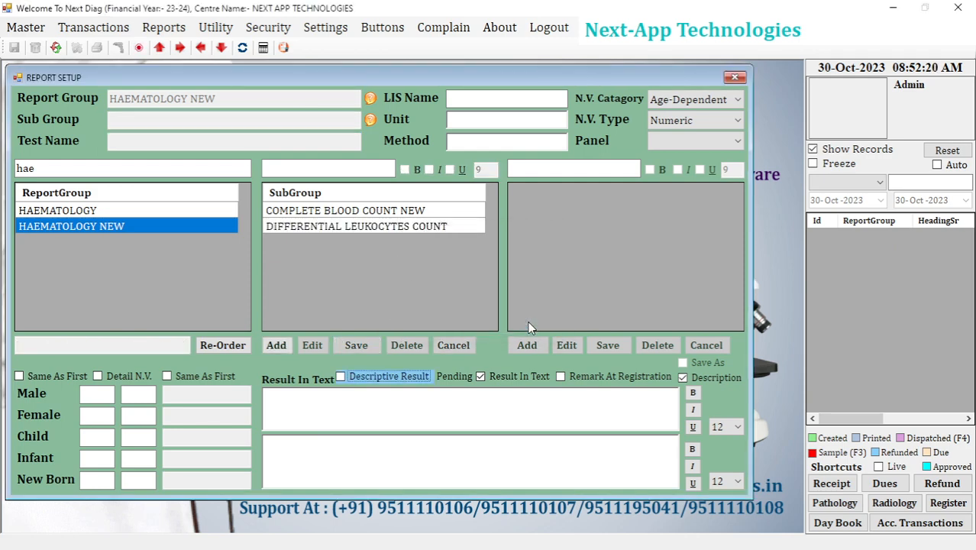
left_click(381, 227)
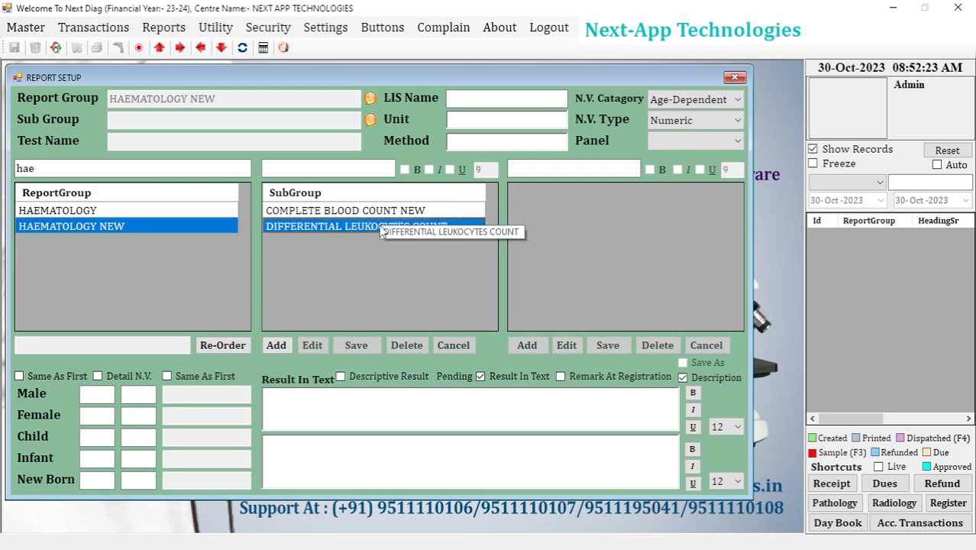
double_click(381, 229)
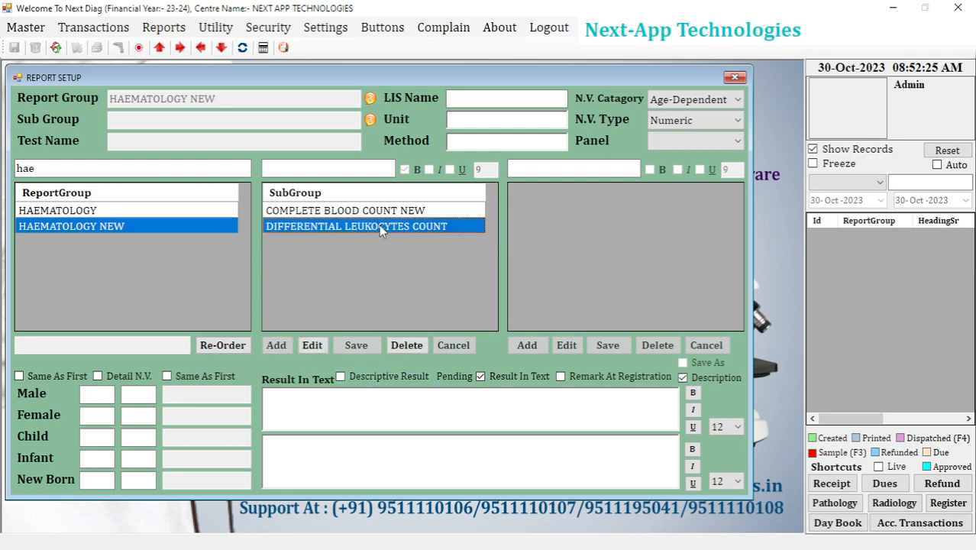
left_click(537, 170)
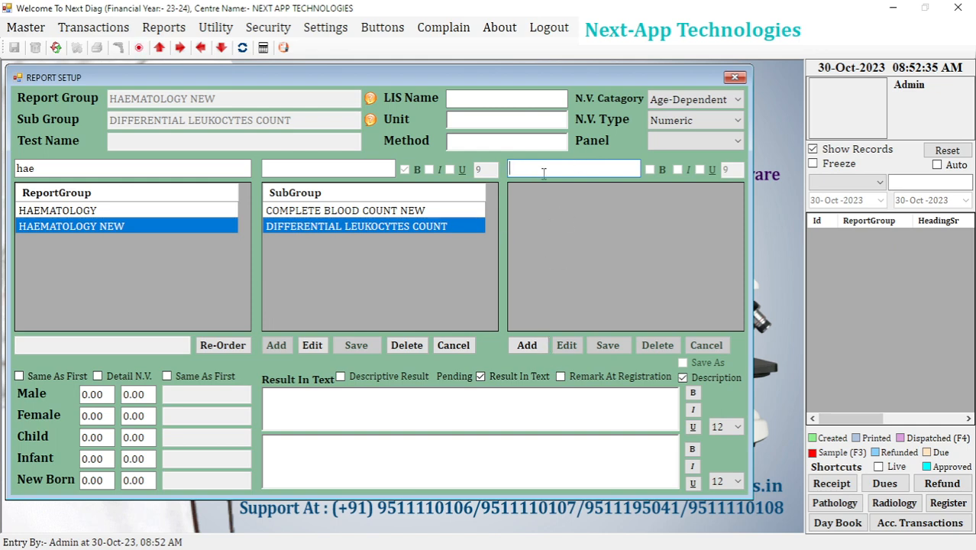
type("Netro")
key("BackSpace")
key("BackSpace")
key("BackSpace")
key("BackSpace")
key("BackSpace")
Add a new test named Netrophils under DIFFERENTIAL LEUKOCYTES COUNT with % as its unit.
left_click(527, 345)
type("Net")
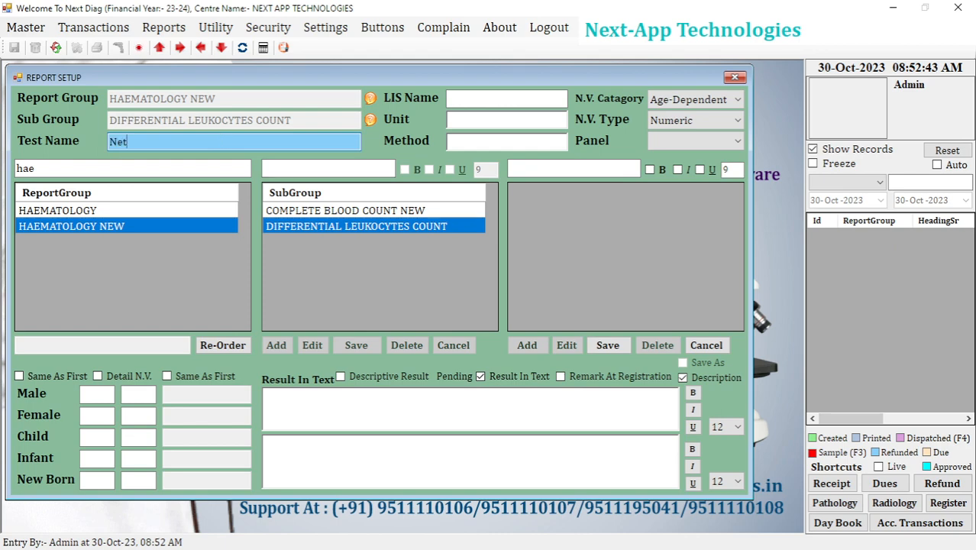
type("rophils")
left_click(458, 117)
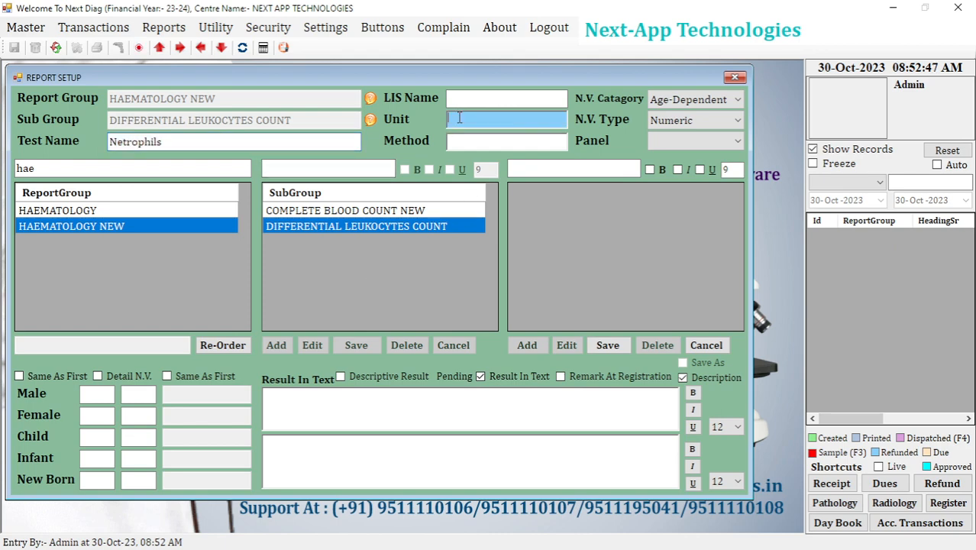
type("1")
type("^")
type("%")
left_click(468, 139)
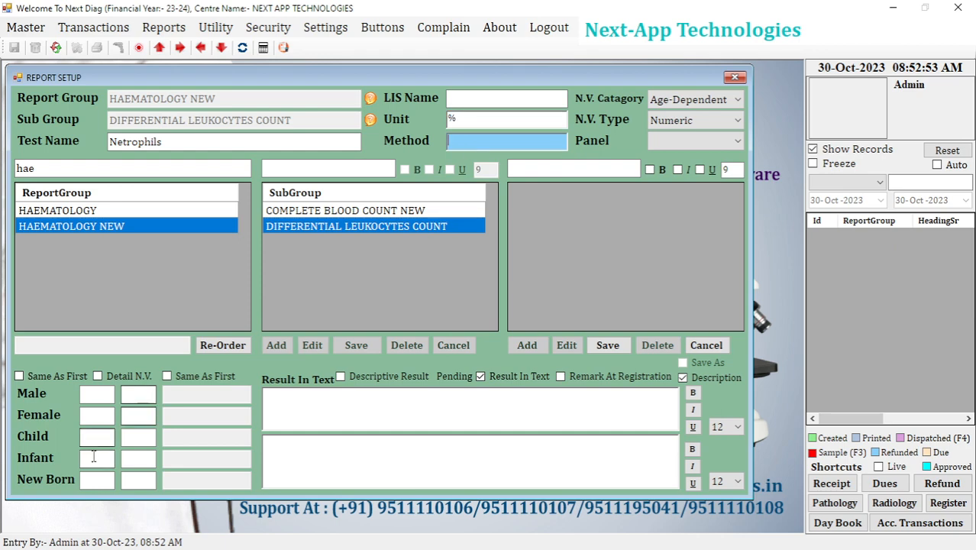
Set the male normal range of the Netrophils test to 10 to 15.
left_click(107, 392)
type("10")
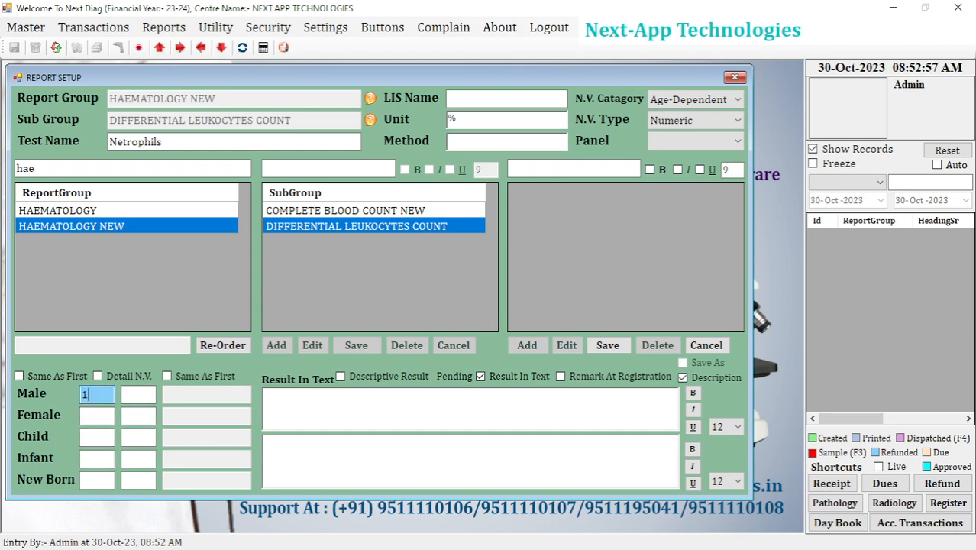
key("Tab")
type("15")
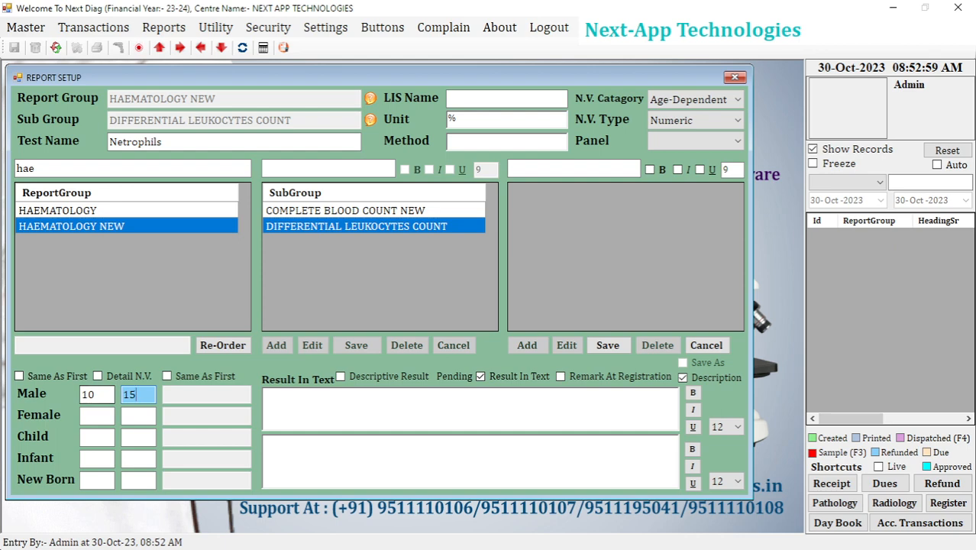
Apply the male normal range to every other patient category of the Netrophils test and save the test.
left_click(38, 375)
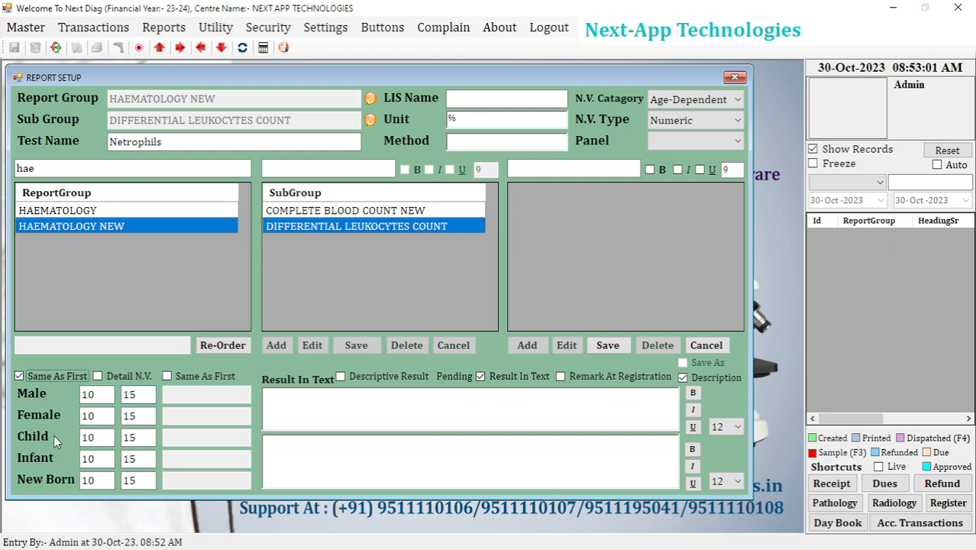
left_click(607, 345)
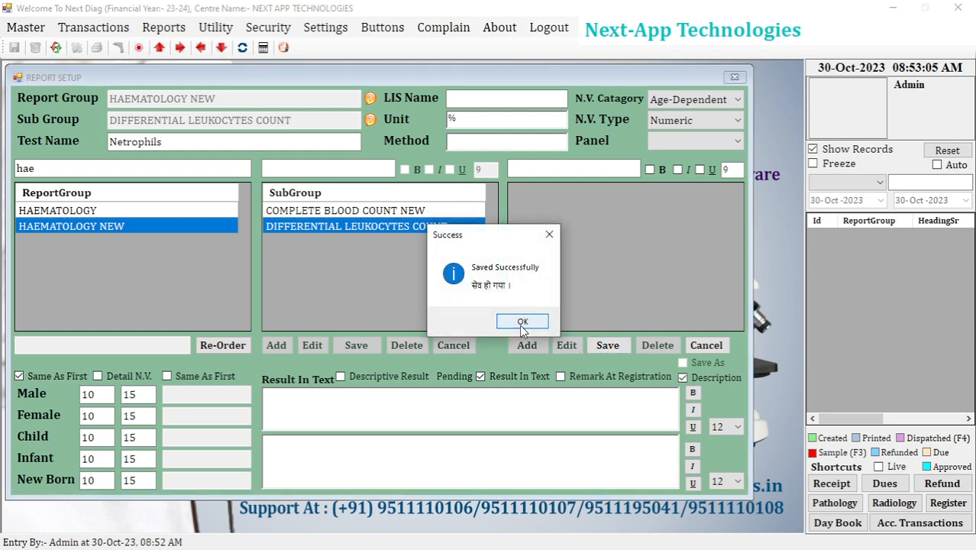
left_click(521, 322)
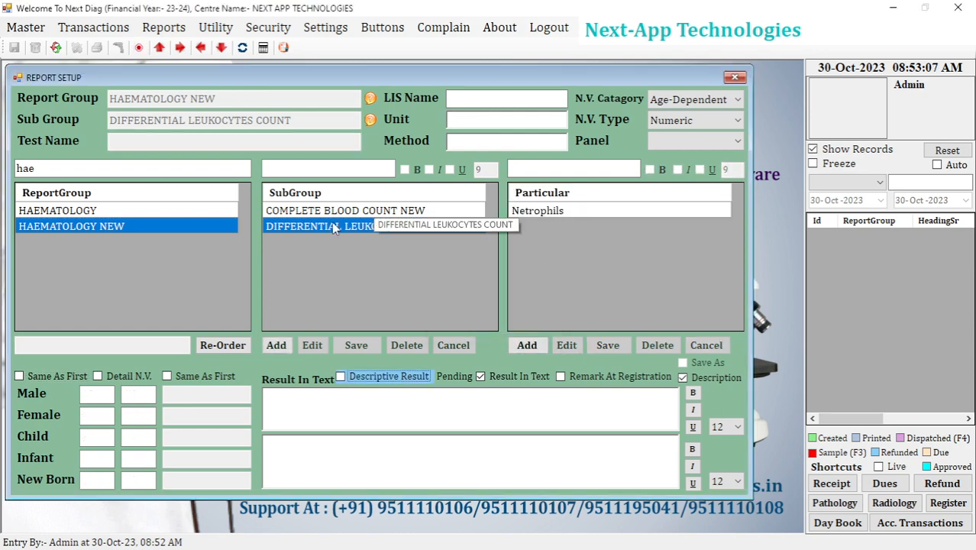
Check the tests listed under COMPLETE BLOOD COUNT NEW and DIFFERENTIAL LEUKOCYTES COUNT.
left_click(380, 215)
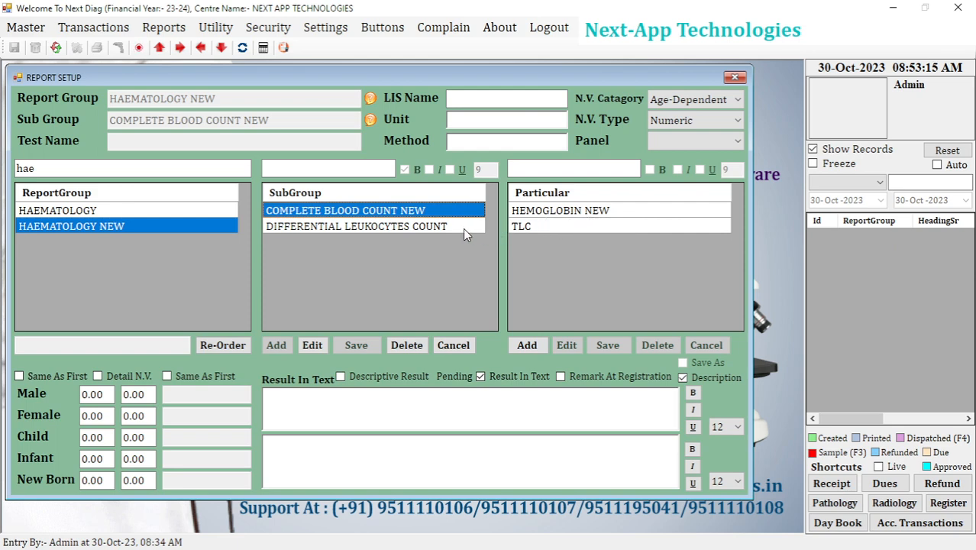
left_click(424, 228)
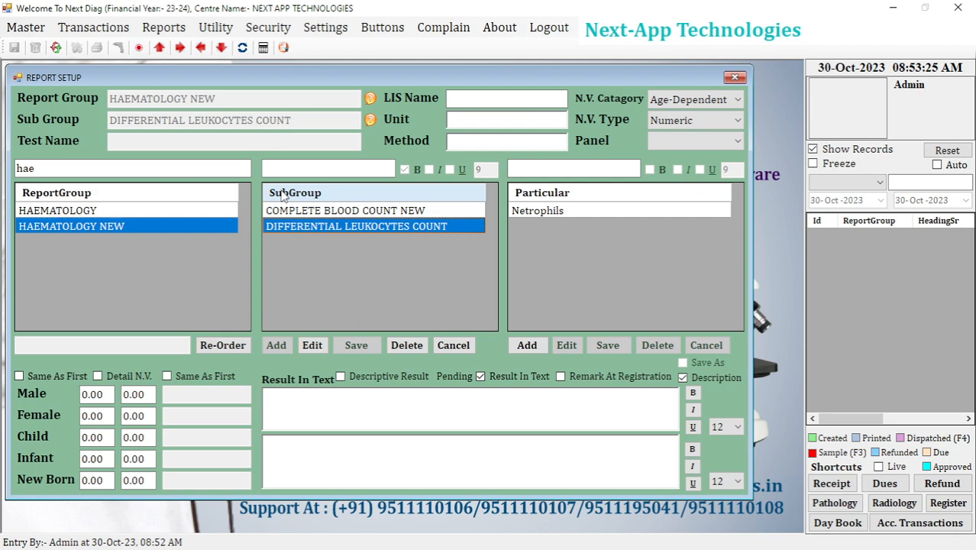
Reset the report setup form, find the HAEMATOLOGY NEW report group with "hae" and select its COMPLETE BLOOD COUNT NEW subgroup.
left_click(56, 47)
left_click(478, 321)
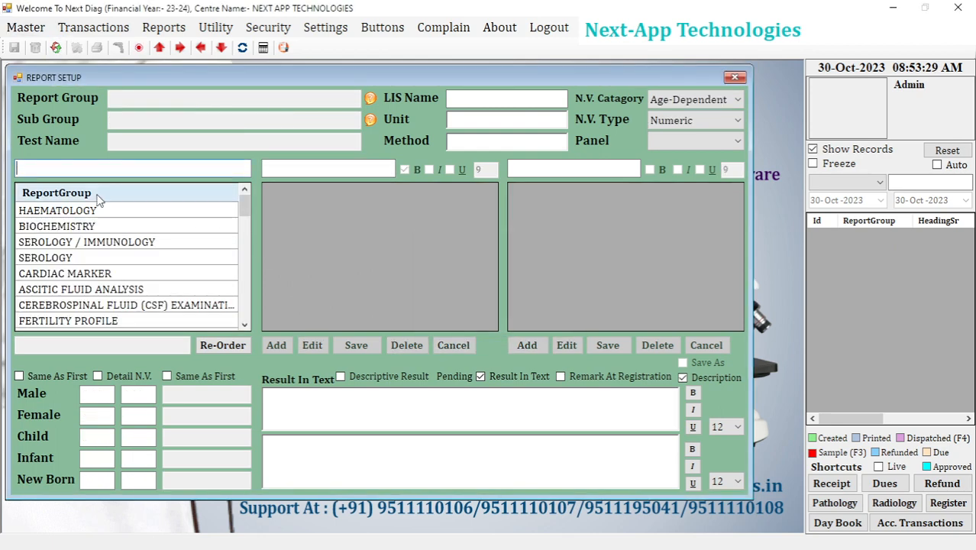
type("hae")
left_click(123, 226)
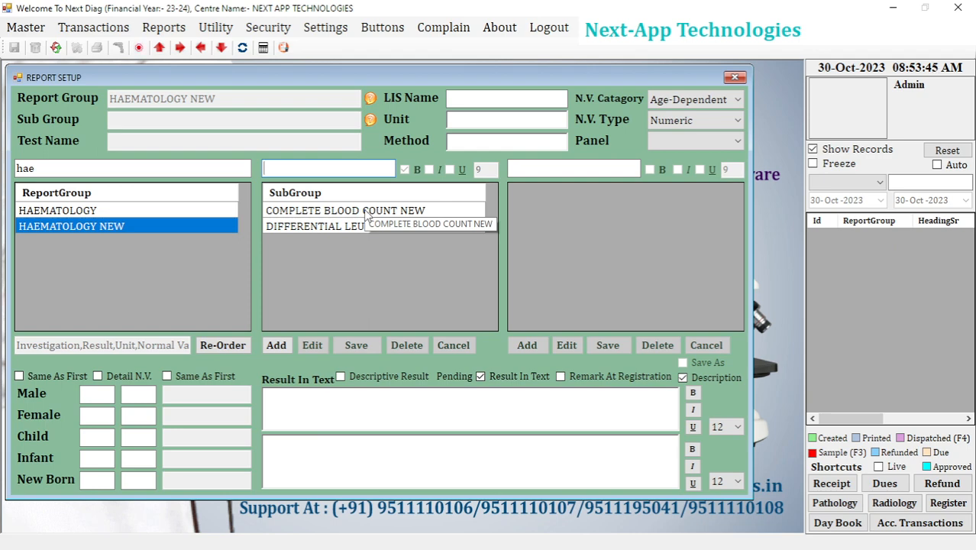
left_click(334, 211)
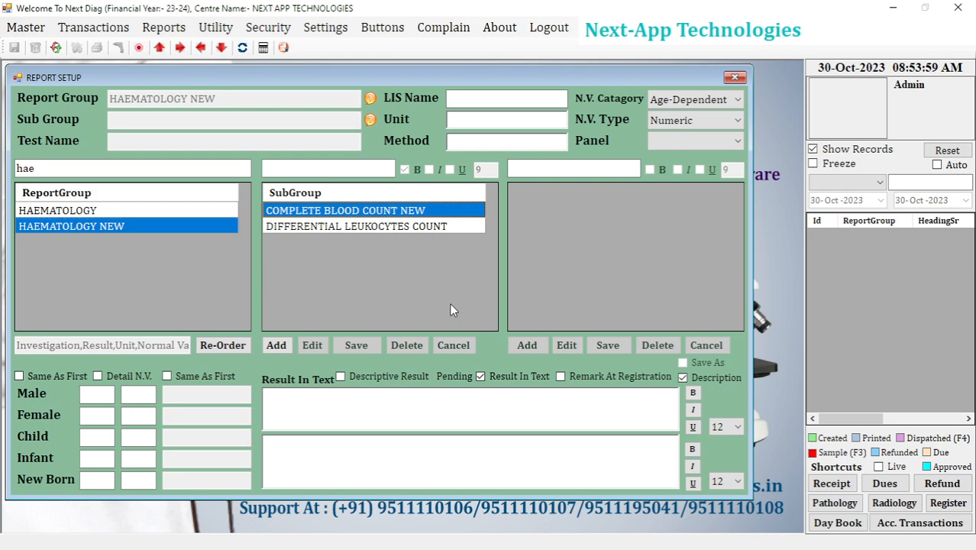
Start a new subgroup named PLATELET COUNT NEW under HAEMATOLOGY NEW with % as its unit.
left_click(276, 344)
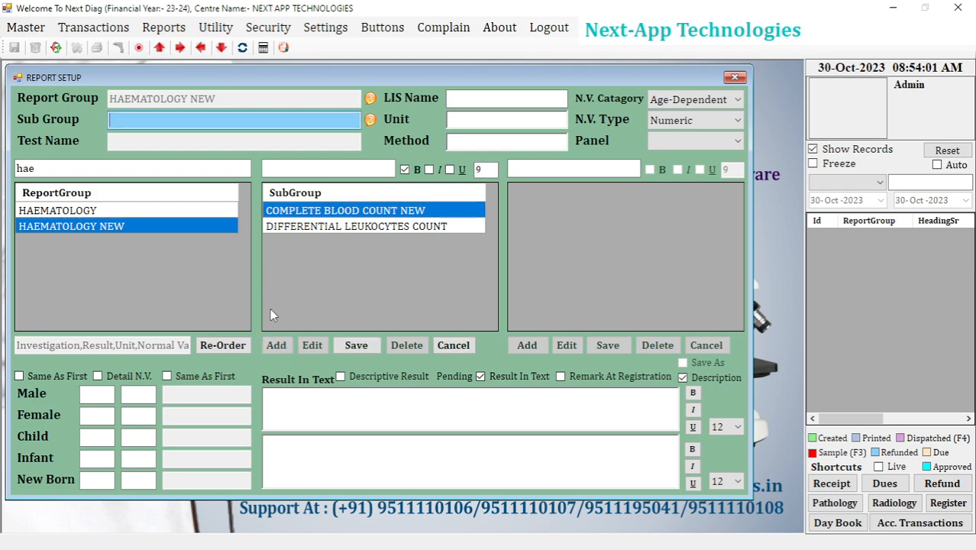
type("PLA")
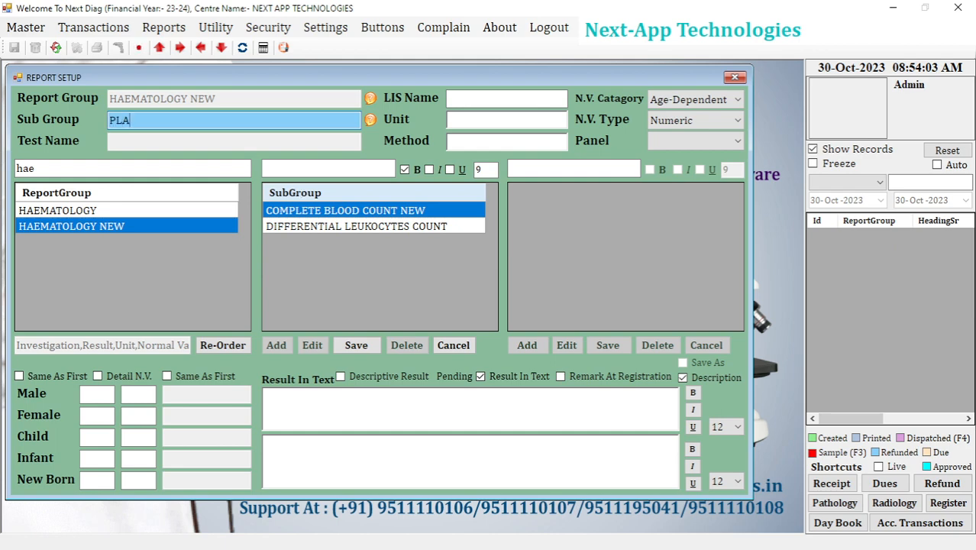
type("TELET COUNT NEW")
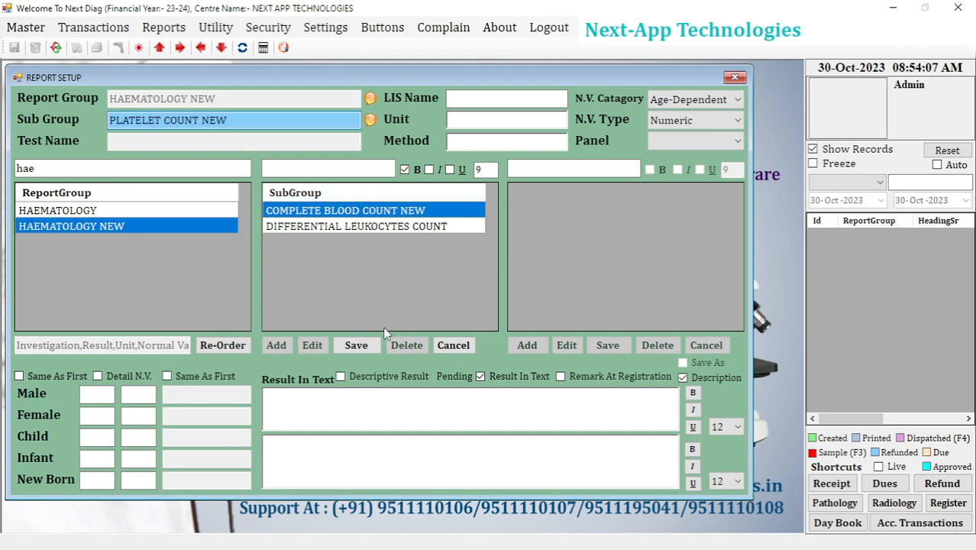
left_click(504, 118)
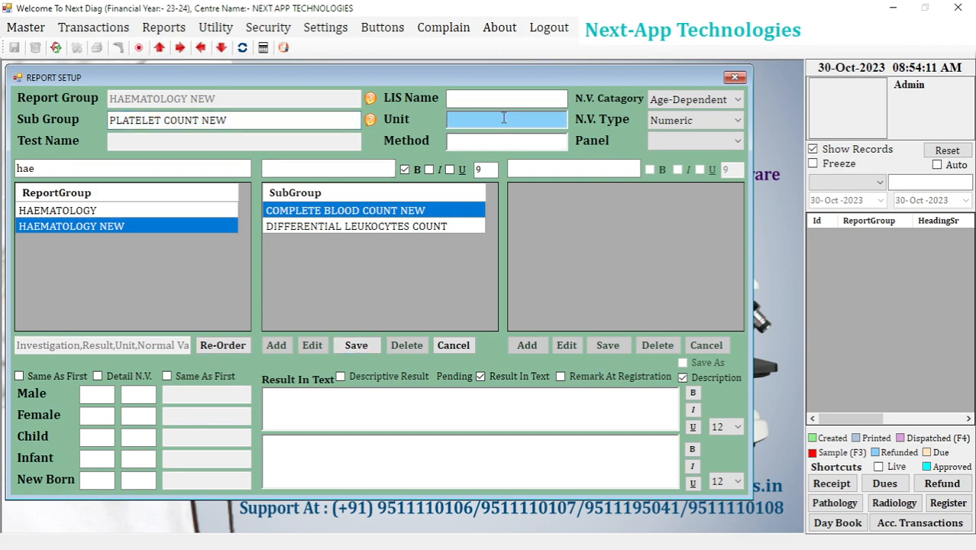
type("%")
Set the male normal range of PLATELET COUNT NEW to 15 to 25 and apply it to all other patient categories.
left_click(111, 391)
type("15")
key("Tab")
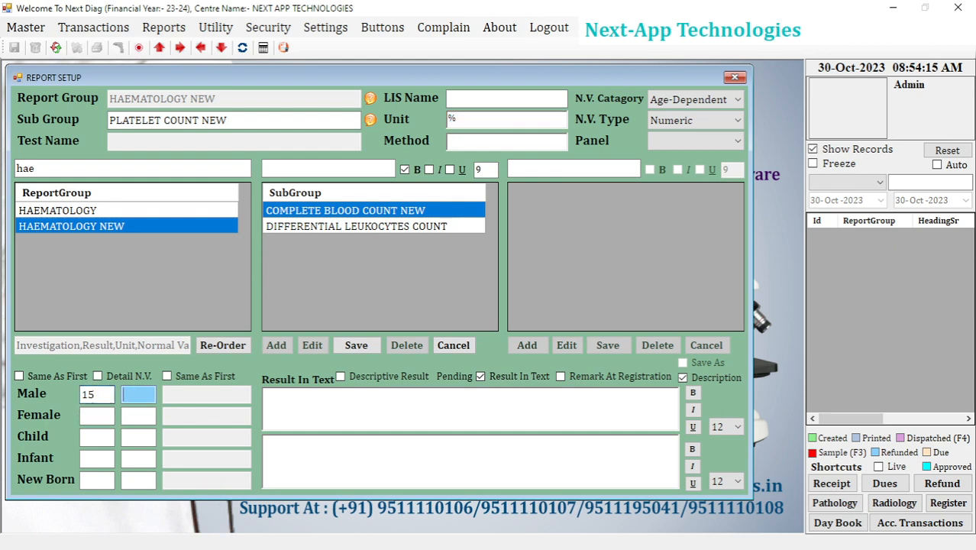
type("25")
left_click(60, 376)
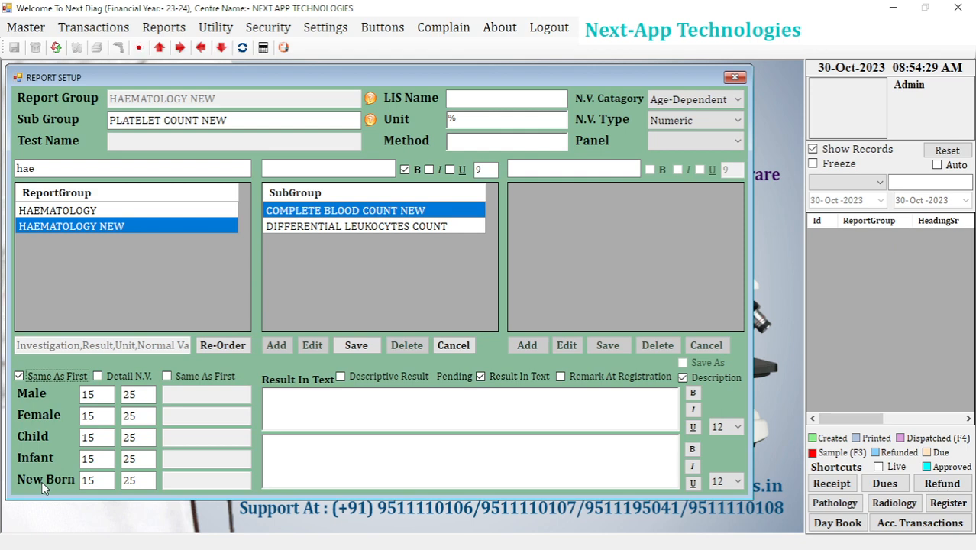
View the detailed age-wise normal range form for PLATELET COUNT NEW, close it and turn the detailed values off.
left_click(119, 379)
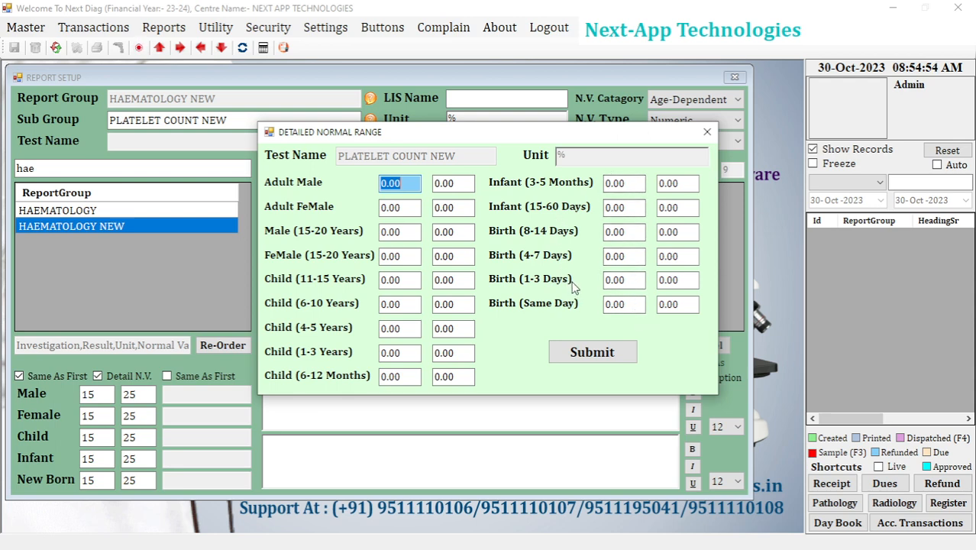
left_click(706, 132)
left_click(98, 375)
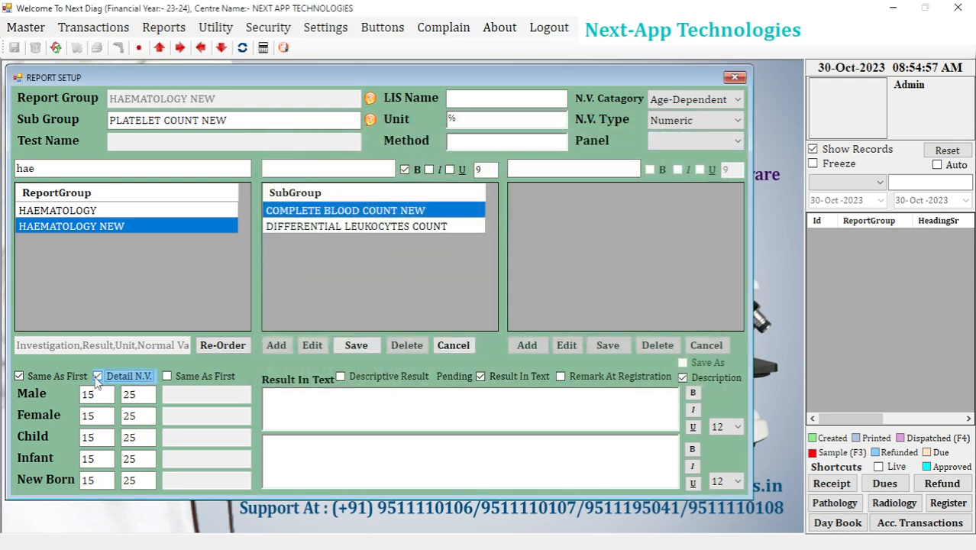
Save the PLATELET COUNT NEW subgroup and select it in the subgroup list.
left_click(356, 346)
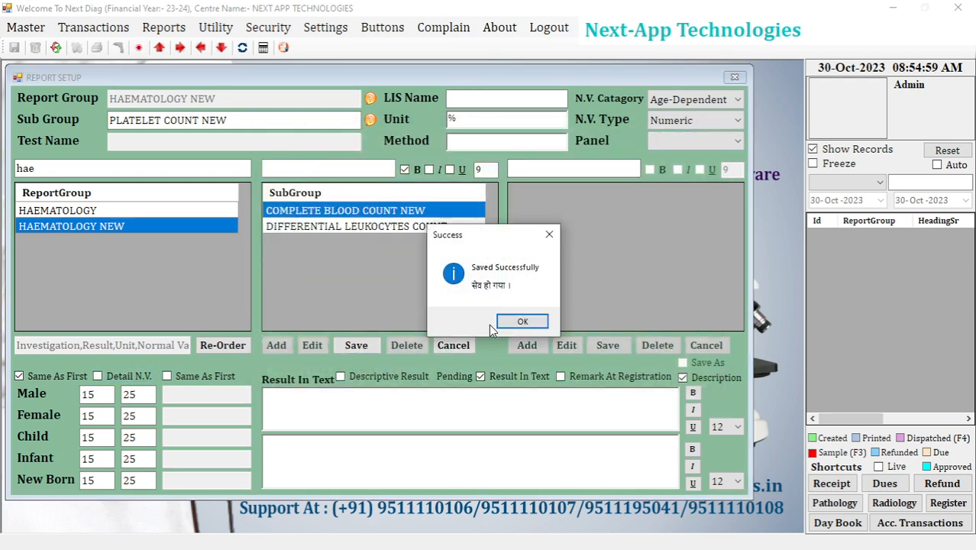
left_click(528, 321)
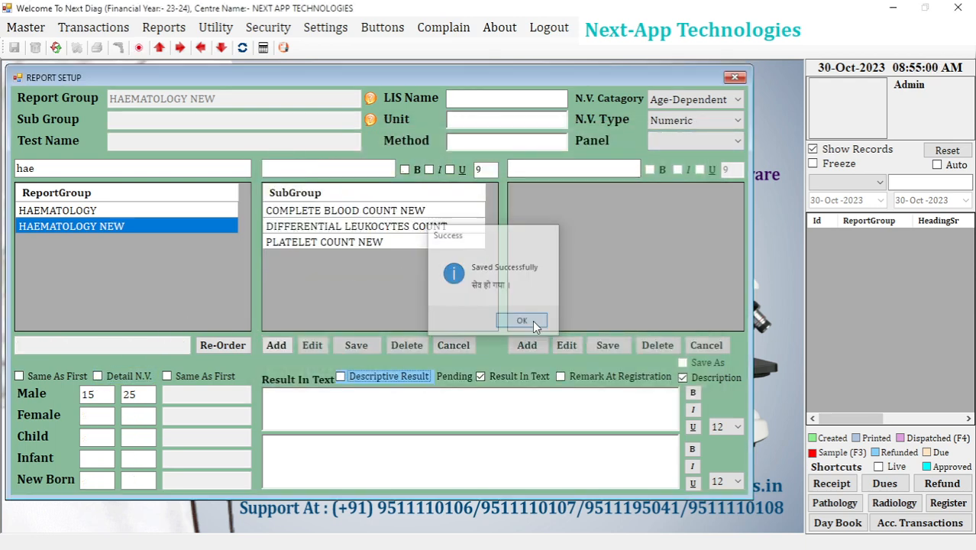
left_click(335, 241)
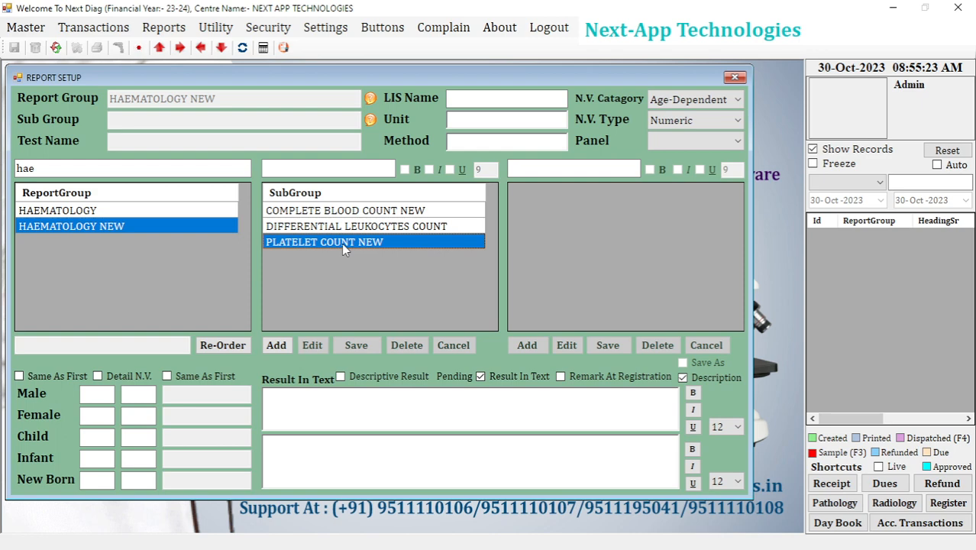
Reset and close the report setup form, and open the pathology Test Setup form.
left_click(55, 48)
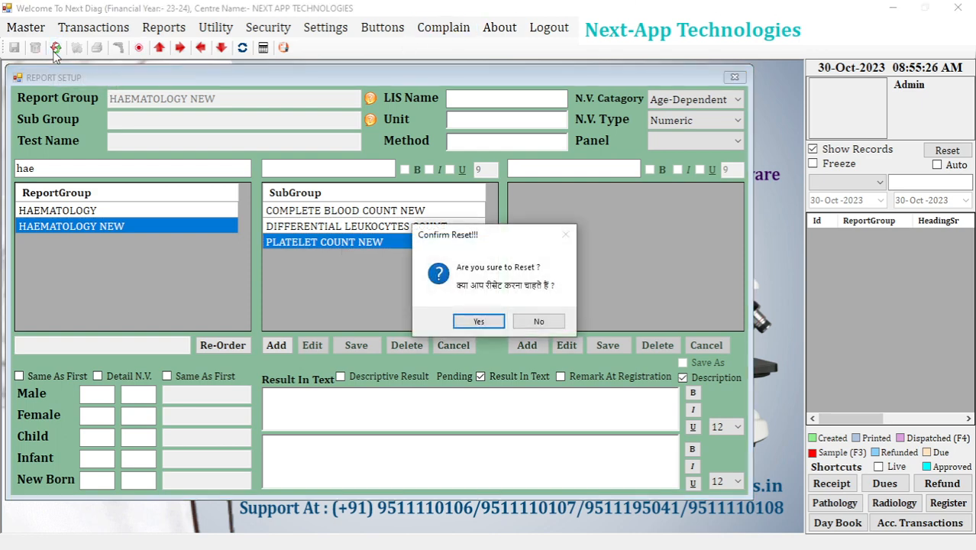
left_click(475, 318)
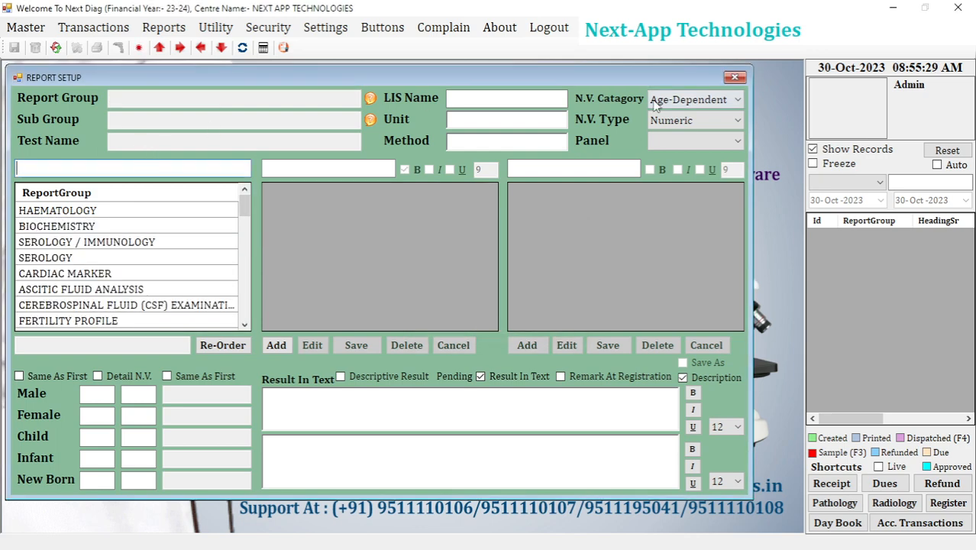
left_click(733, 77)
left_click(26, 27)
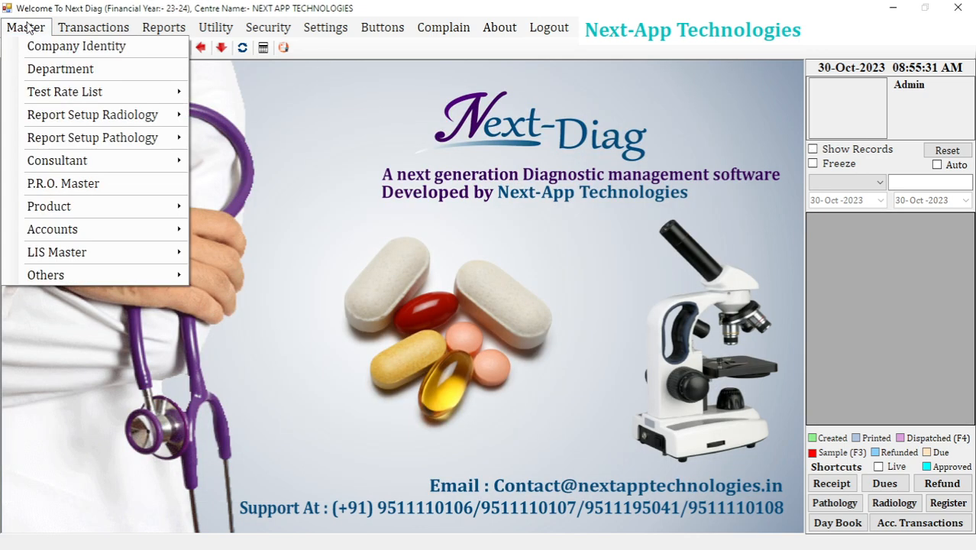
mouse_move(107, 146)
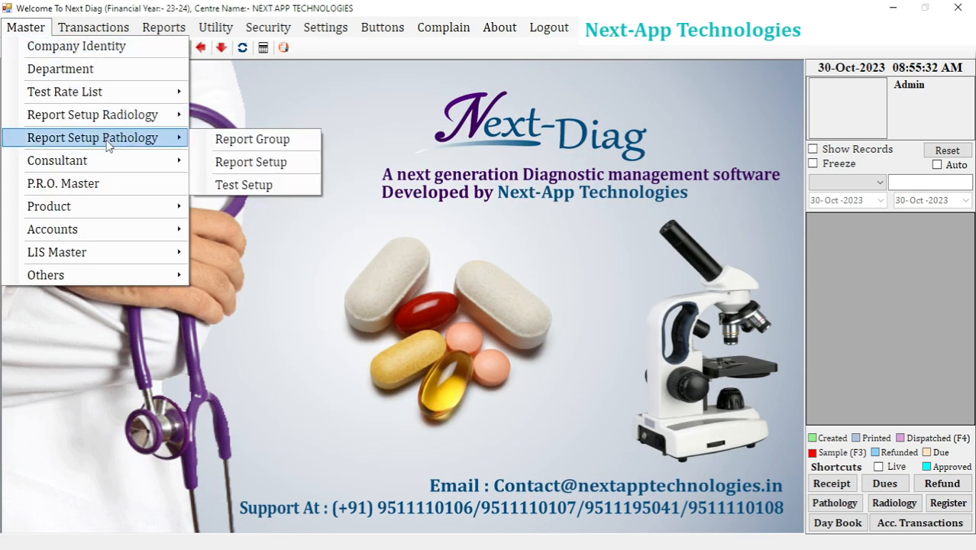
left_click(260, 185)
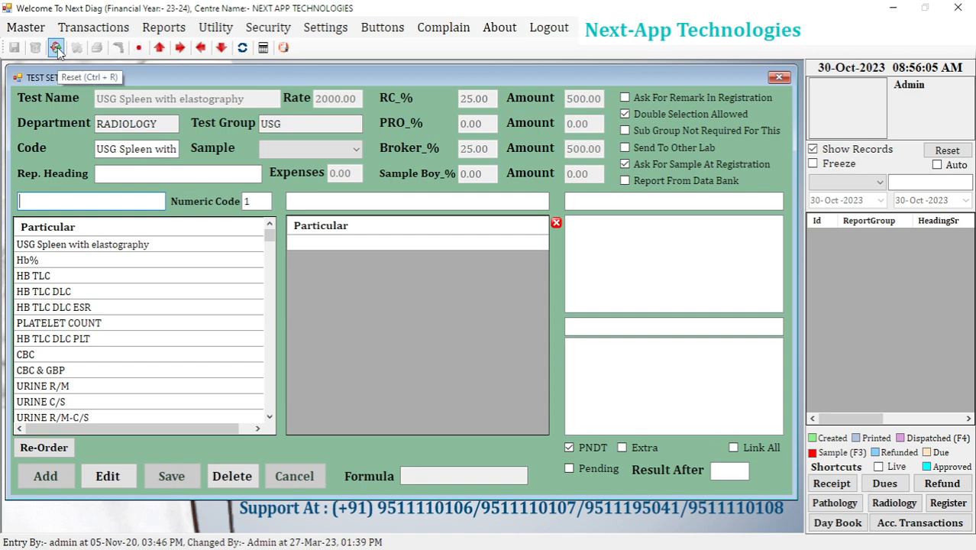
Search the existing test list for CBC and clear the search.
type("C")
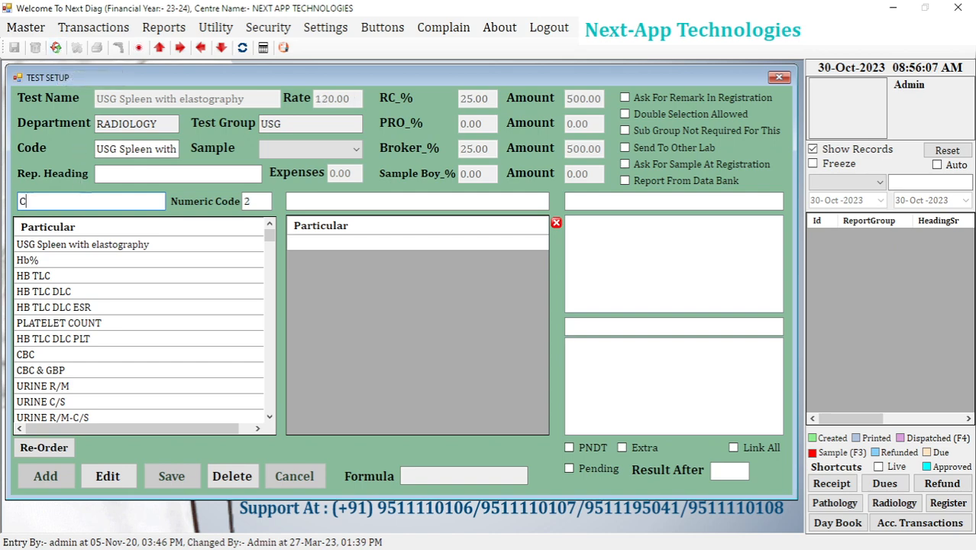
type("BC")
key("BackSpace")
key("BackSpace")
key("BackSpace")
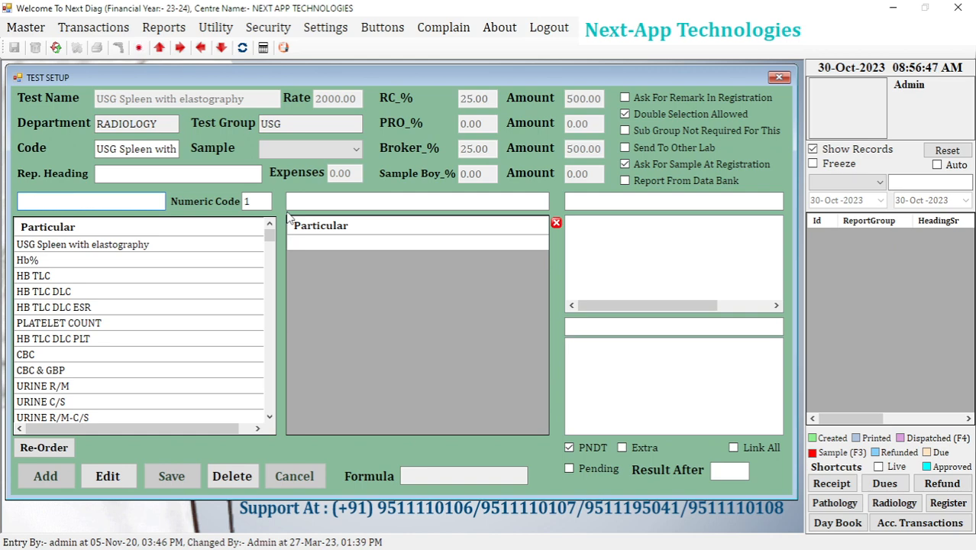
Reset the test setup form and start a new test named CBC NEW.
left_click(56, 47)
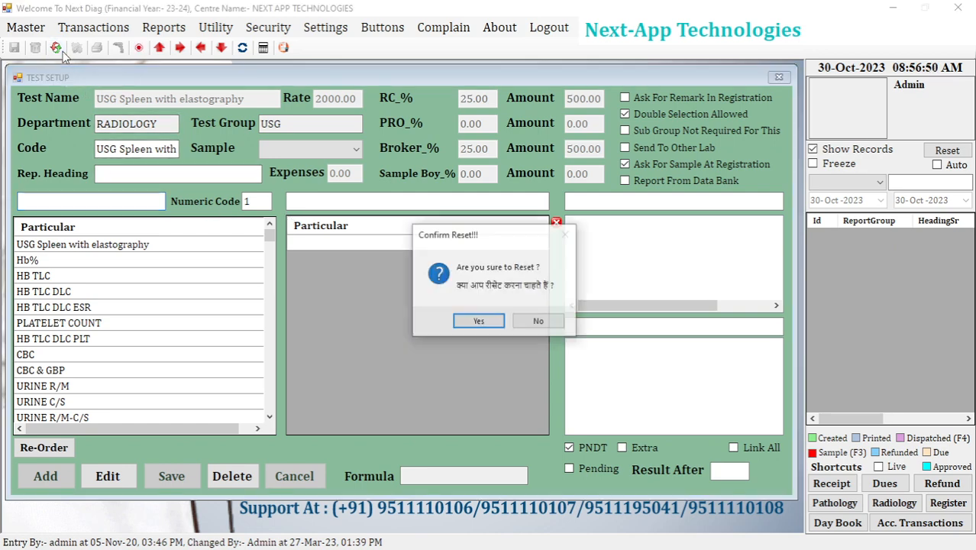
left_click(475, 323)
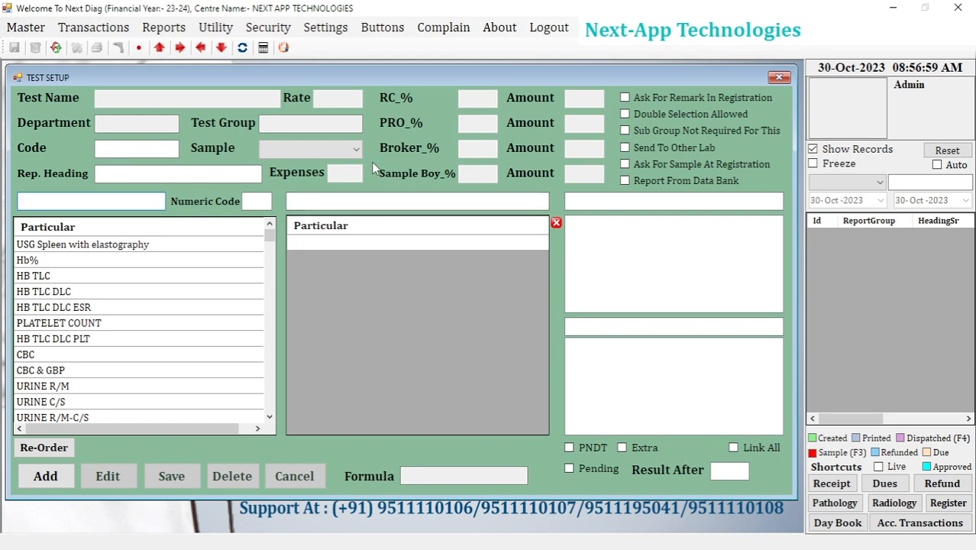
left_click(52, 482)
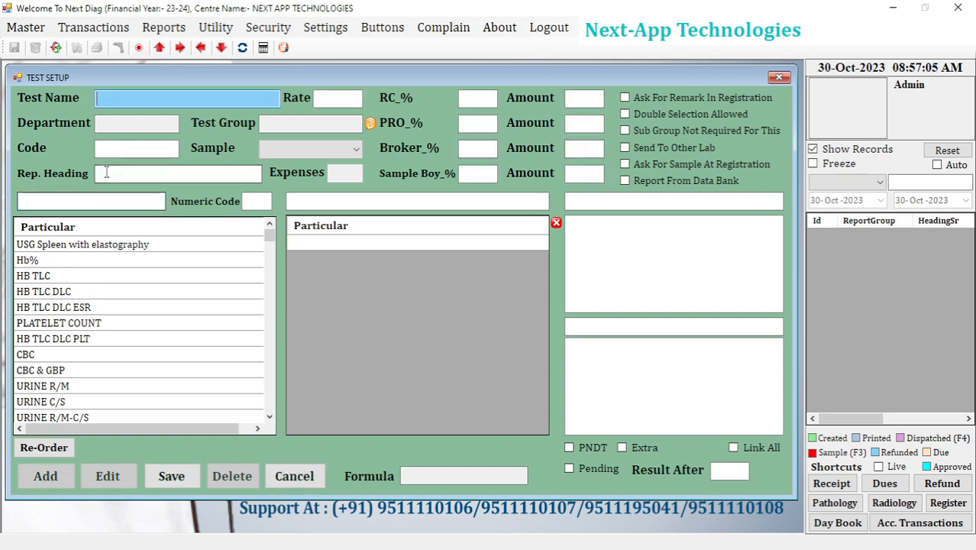
type("CB")
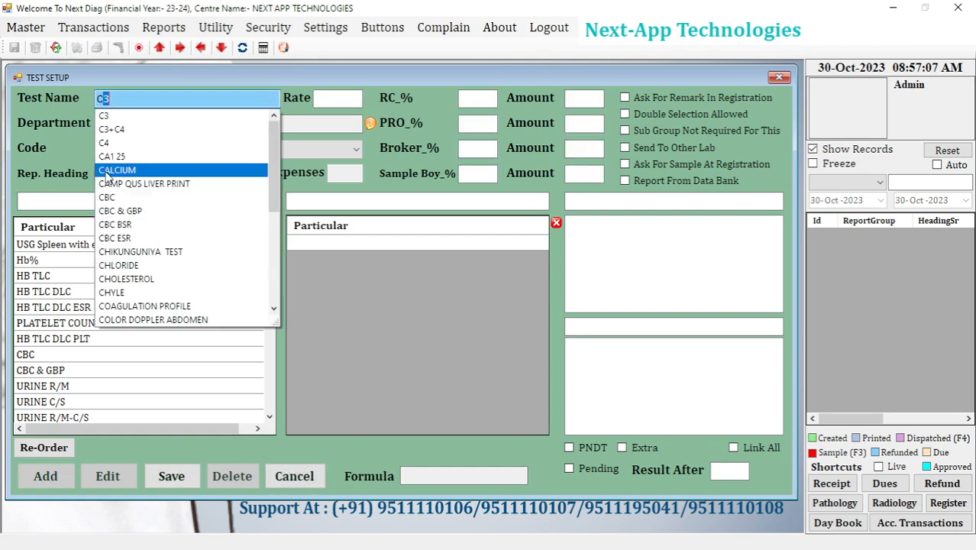
type("C NEW")
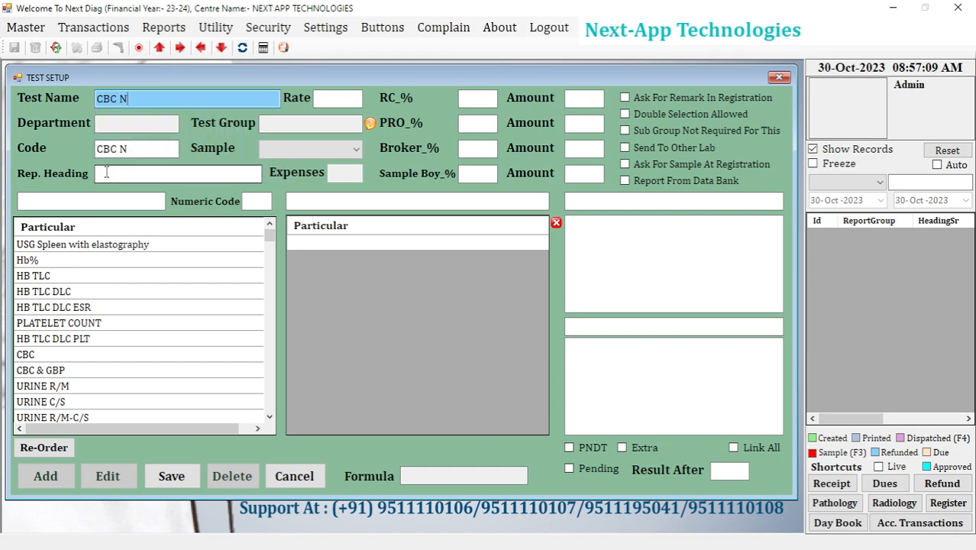
key("BackSpace")
key("BackSpace")
key("BackSpace")
key("BackSpace")
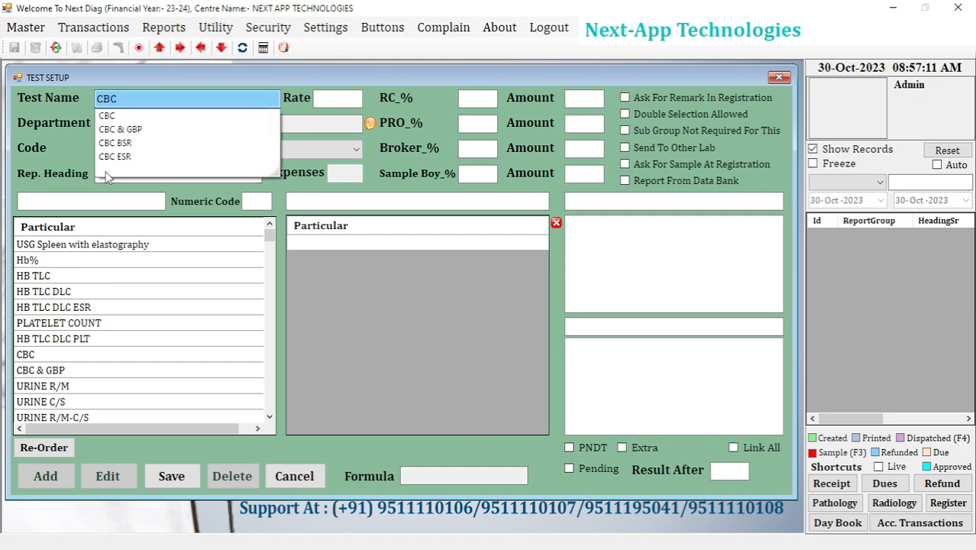
type("N")
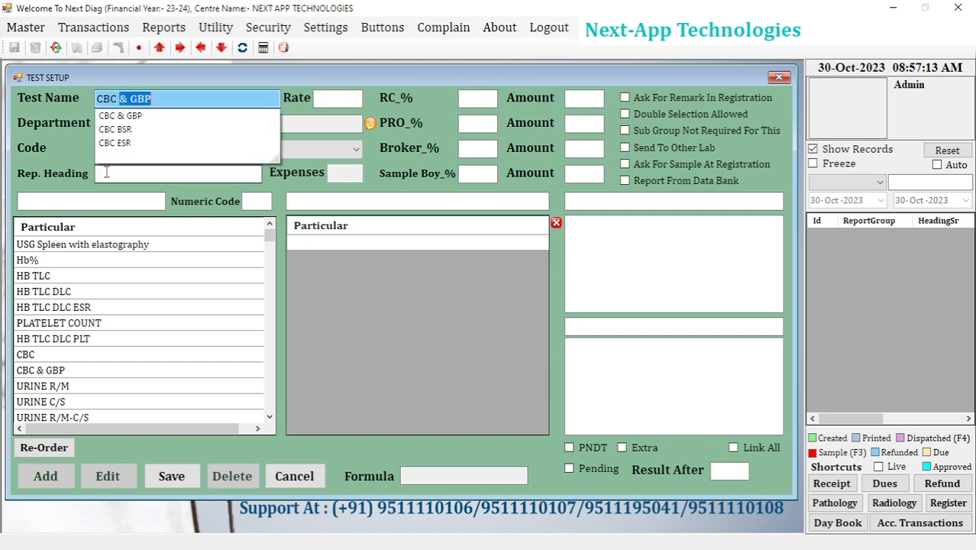
type("EW")
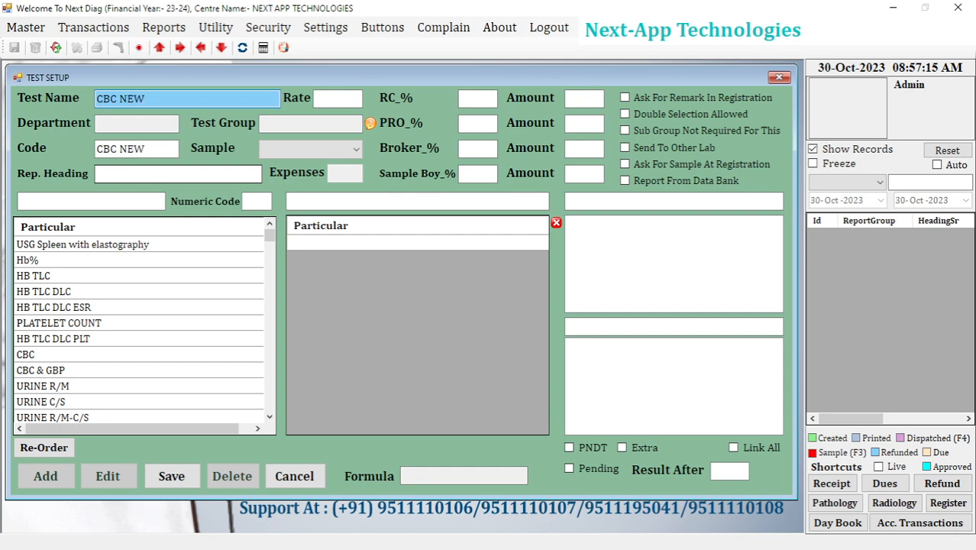
Set the CBC NEW test's rate to 500 and its RC percentage to 50.
left_click(322, 98)
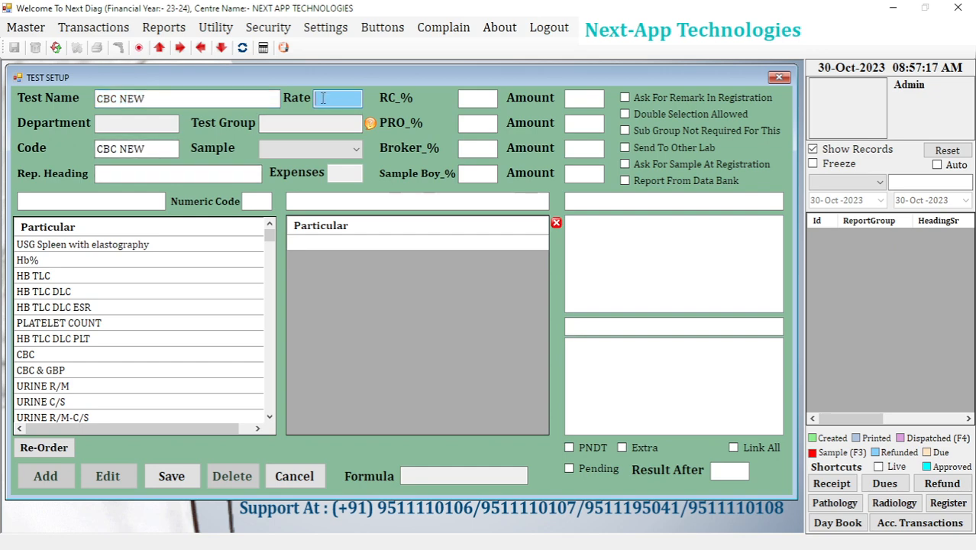
type("500")
left_click(471, 101)
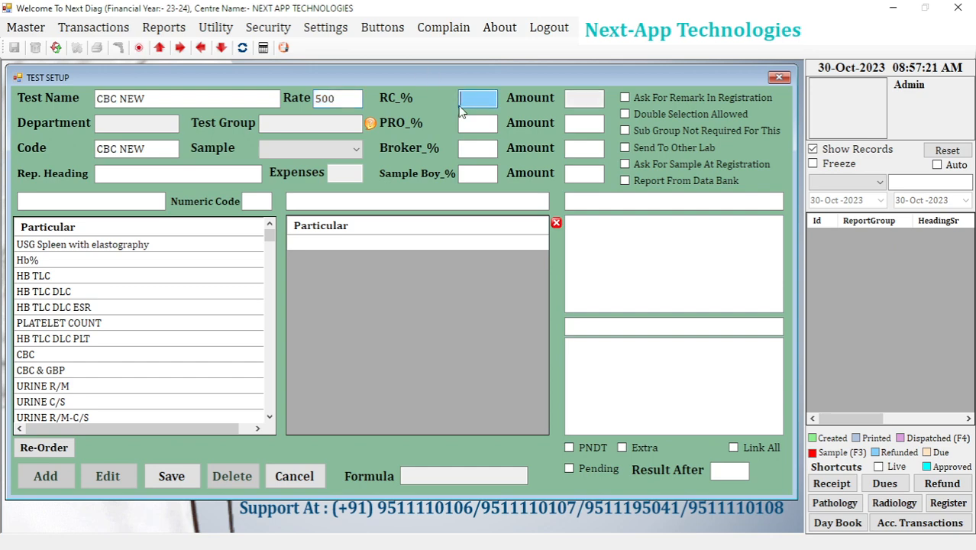
type("50")
Look up test groups containing HA and assign HAEMATOLOGY NEW, under the PATHOLOGY department, to the test.
left_click(138, 122)
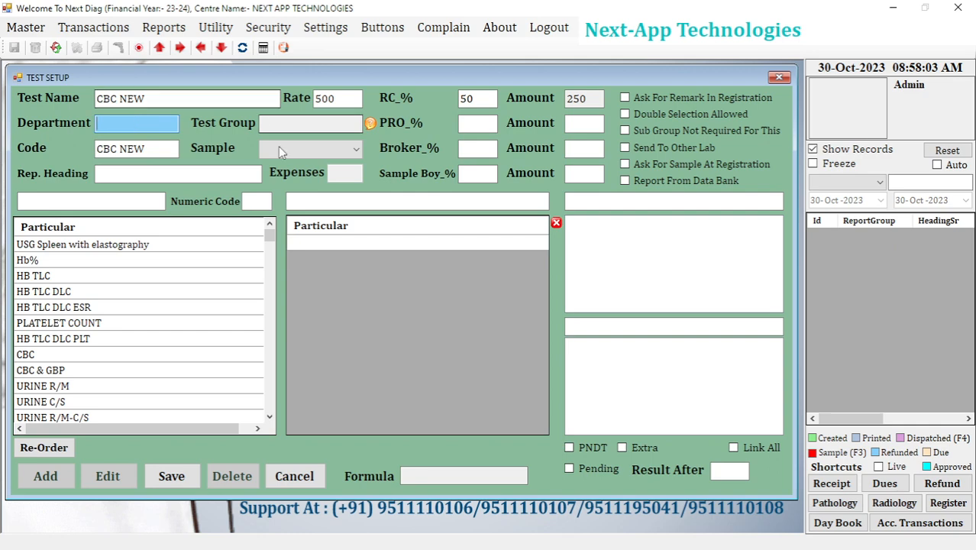
left_click(286, 124)
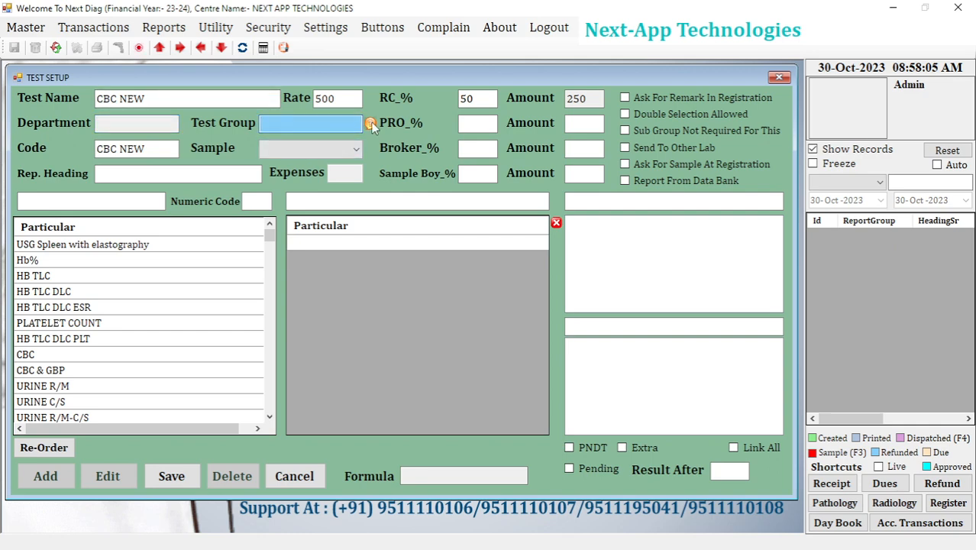
left_click(370, 124)
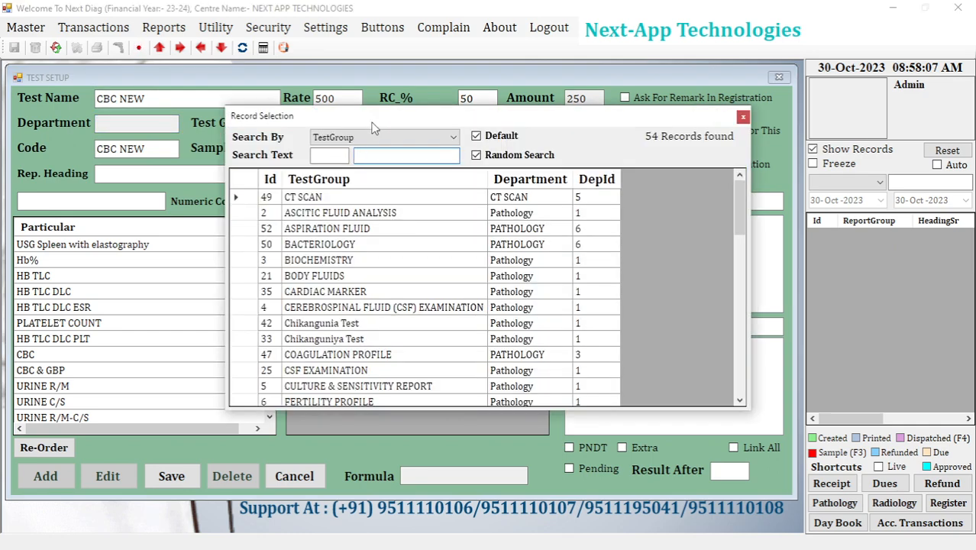
left_click_drag(372, 122, 362, 155)
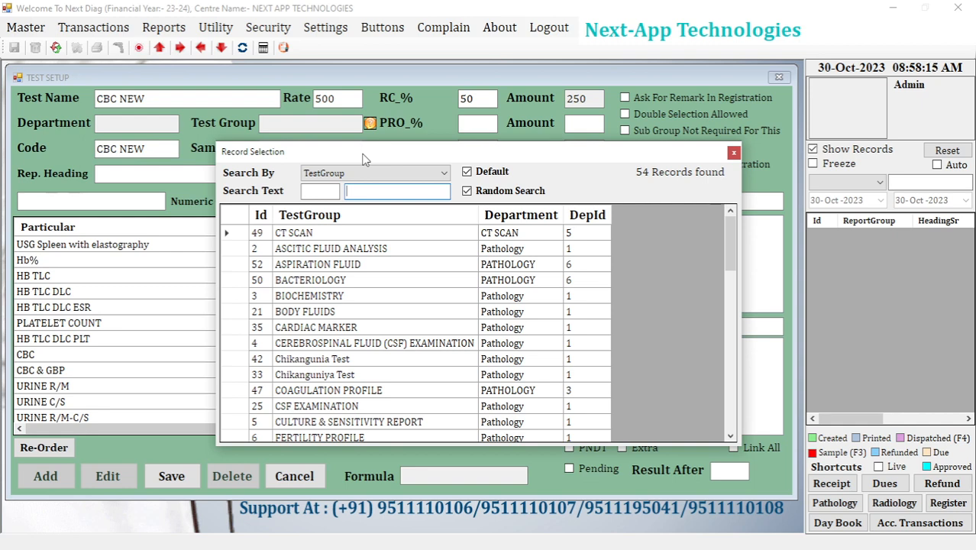
type("HA")
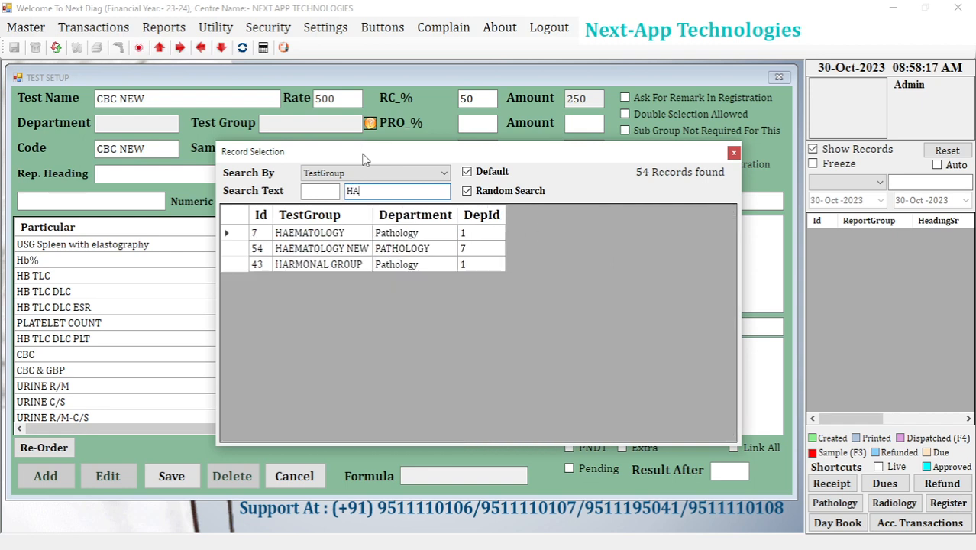
double_click(344, 249)
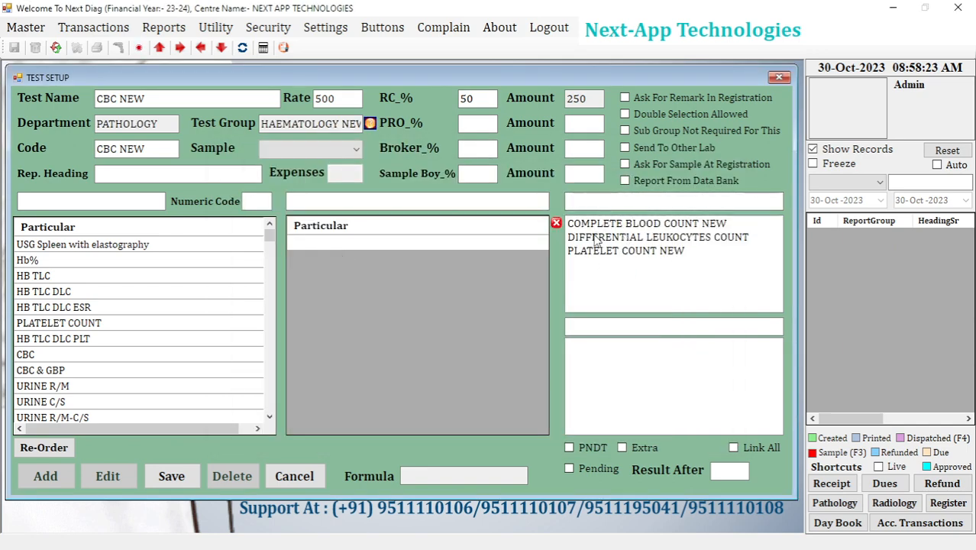
Add the particulars HEMOGLOBIN NEW and TLC from the COMPLETE BLOOD COUNT NEW subgroup to the test.
left_click(611, 229)
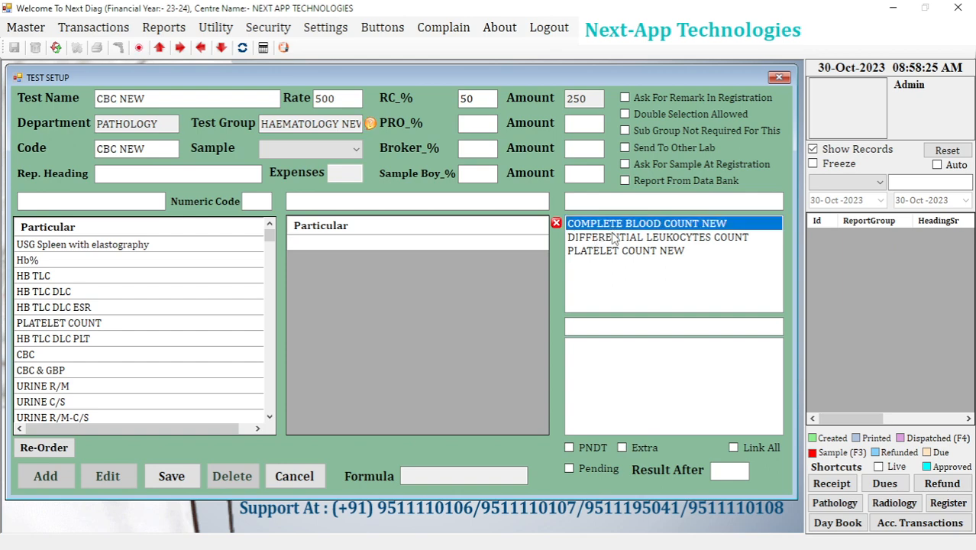
left_click(613, 238)
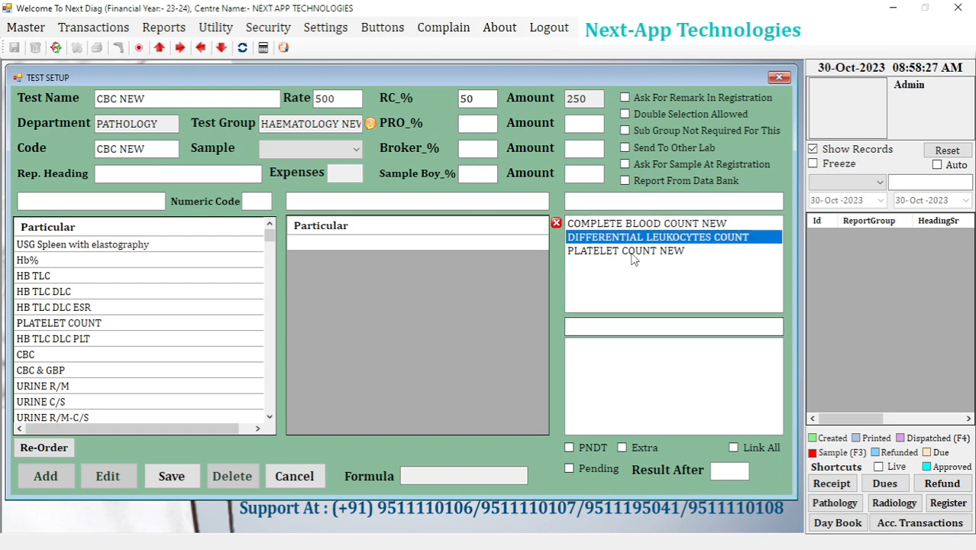
left_click(632, 257)
left_click(610, 226)
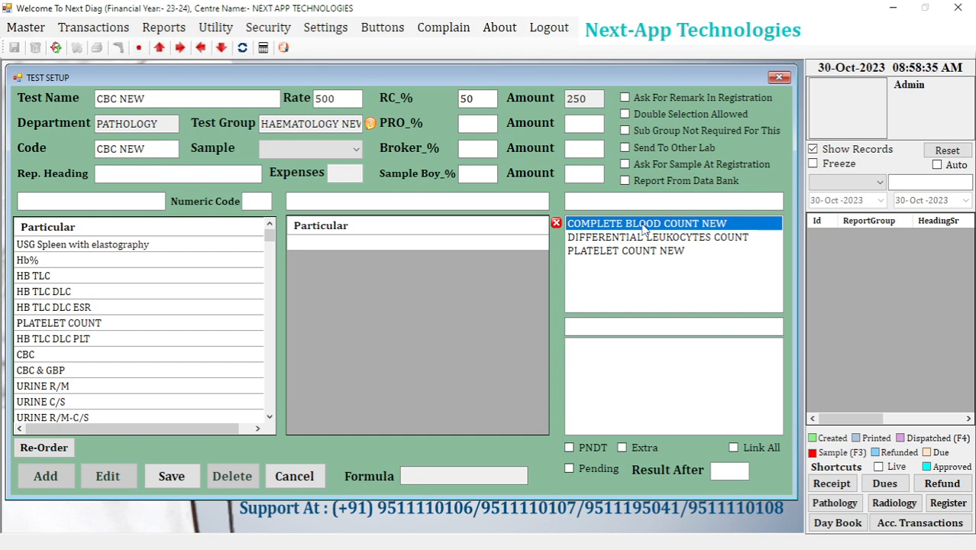
left_click(643, 229)
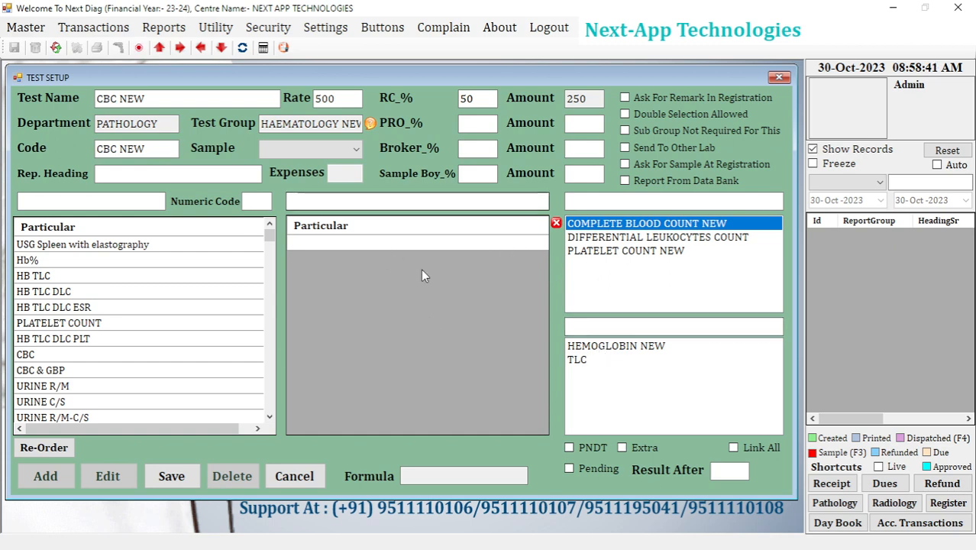
double_click(599, 350)
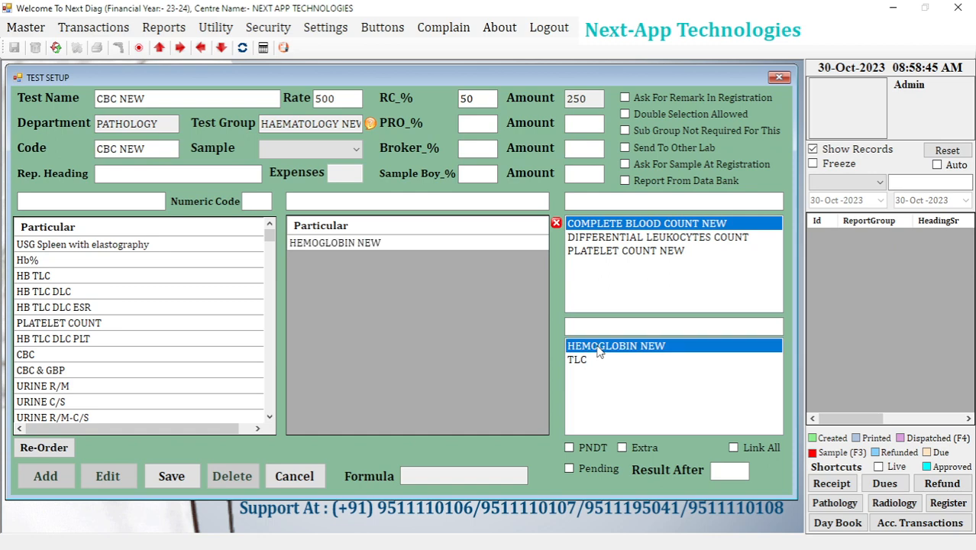
double_click(587, 359)
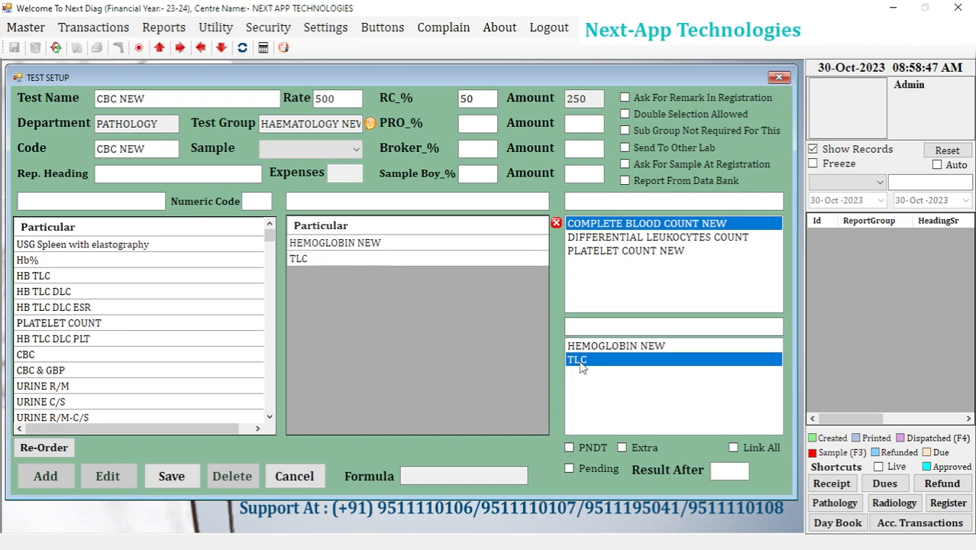
Add Netrophils from the DIFFERENTIAL LEUKOCYTES COUNT subgroup and the PLATELET COUNT NEW particular to the test.
left_click(599, 242)
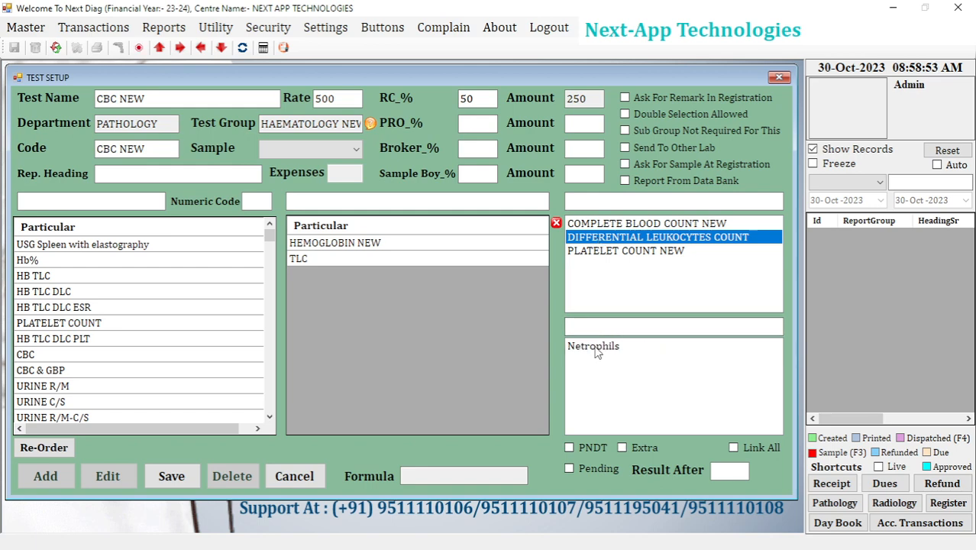
double_click(596, 349)
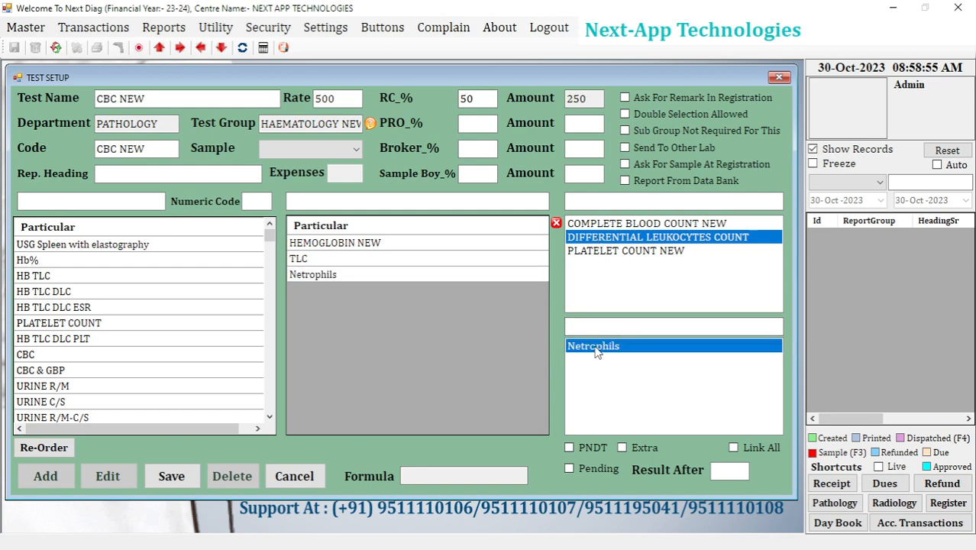
left_click(598, 255)
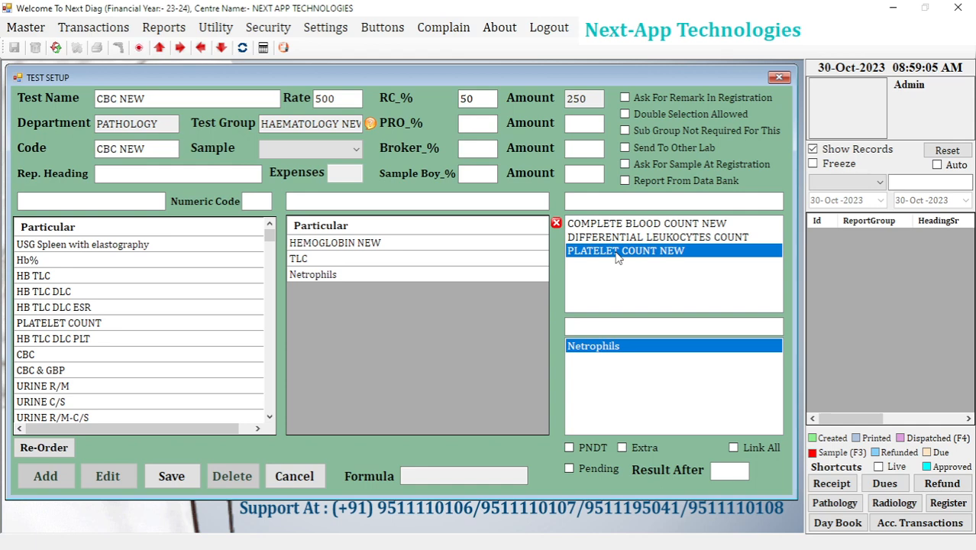
double_click(617, 258)
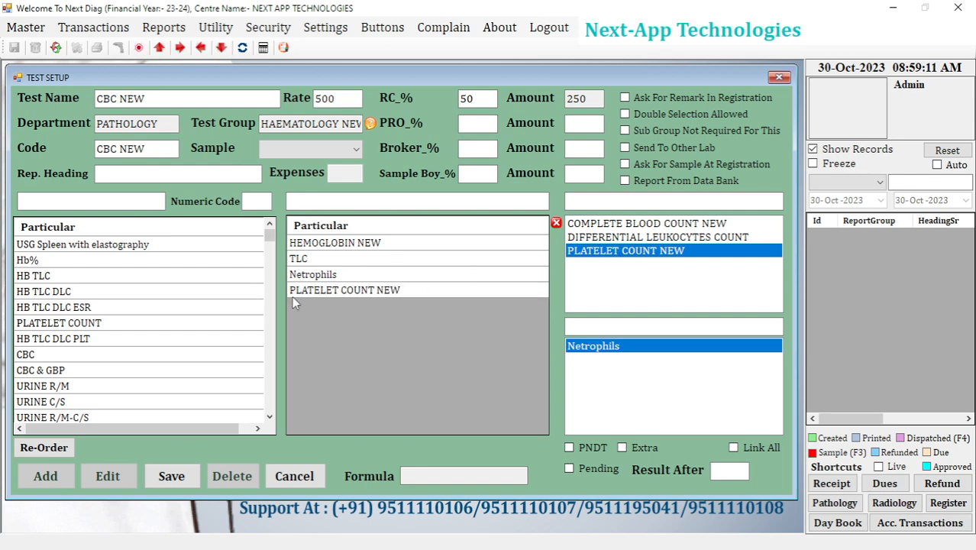
Save the CBC NEW test and close the test setup form.
left_click(168, 483)
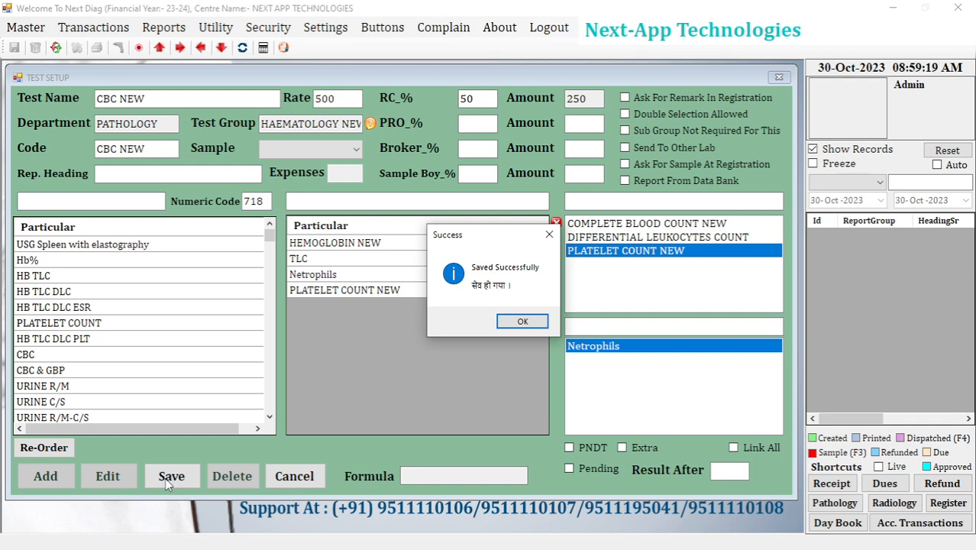
left_click(523, 321)
left_click(778, 77)
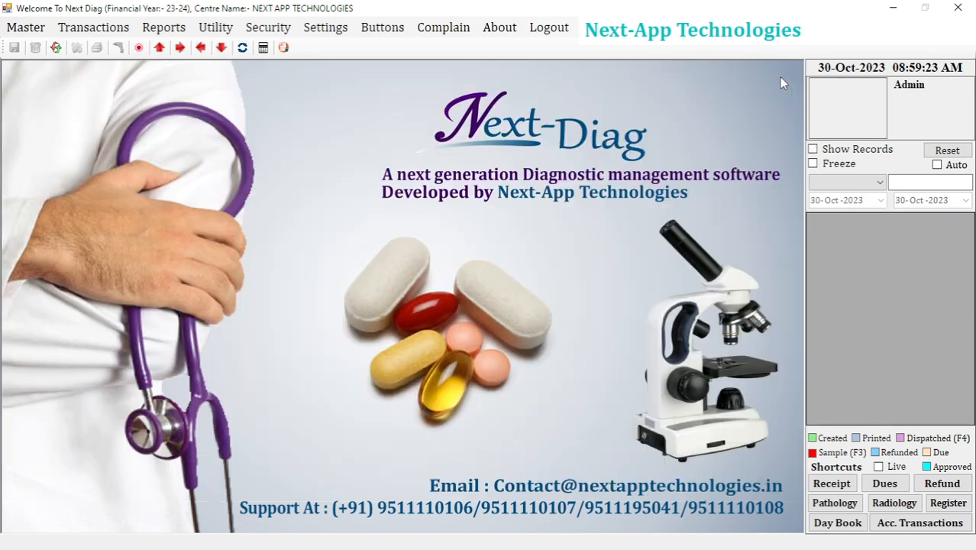
Start a diagnostic bill receipt and fill in the patient's name, an age of 56 years and the consulting doctor.
left_click(93, 27)
left_click(115, 44)
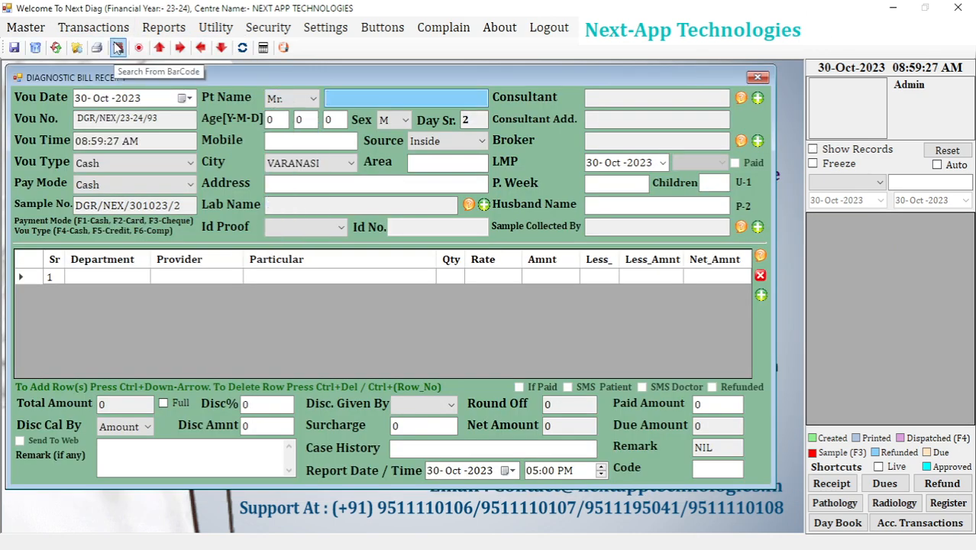
type("Deepaknkar")
key("Tab")
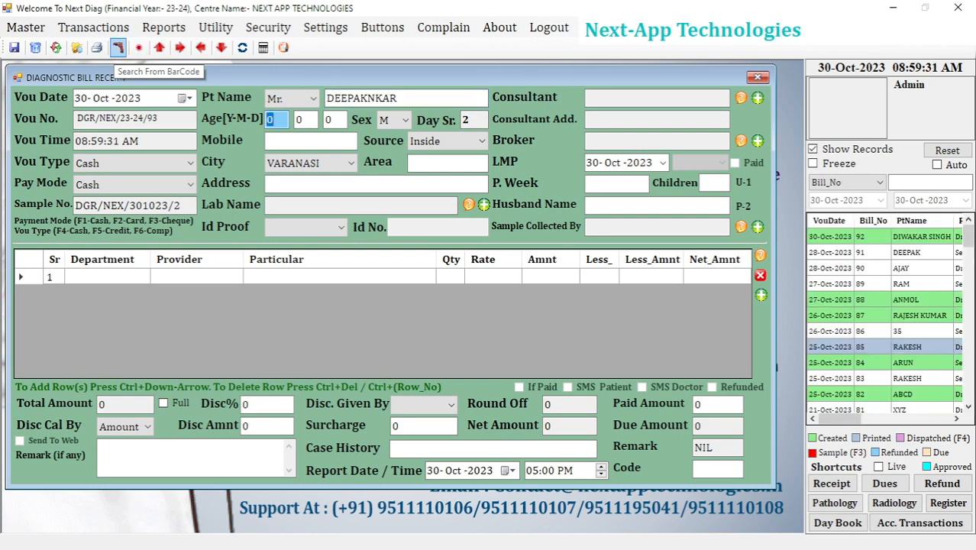
type("56")
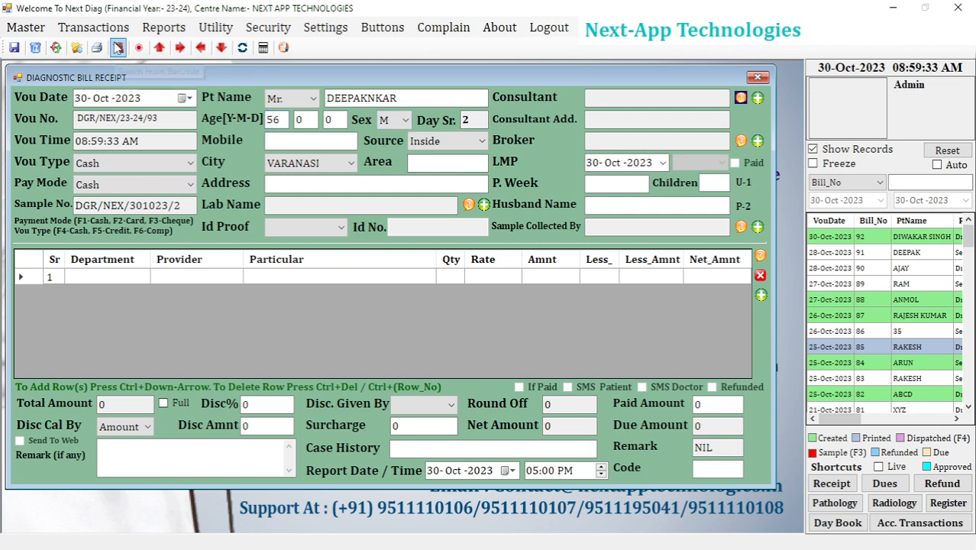
key("Return")
key("Down")
key("Down")
key("Return")
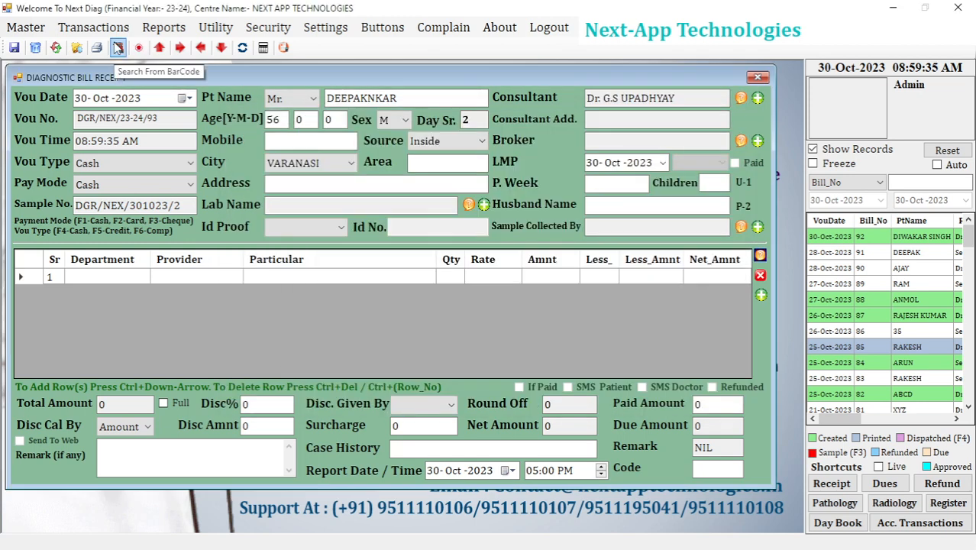
Search the billable tests for cbc and add CBC NEW to the receipt.
key("Return")
type("cbc")
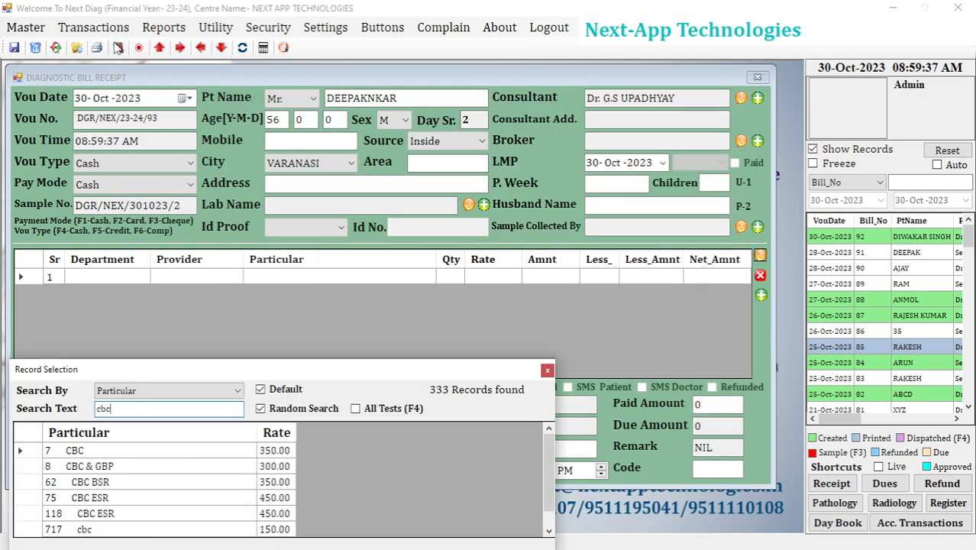
key("Down")
key("Down")
key("Down")
key("Down")
key("Down")
key("Down")
key("Down")
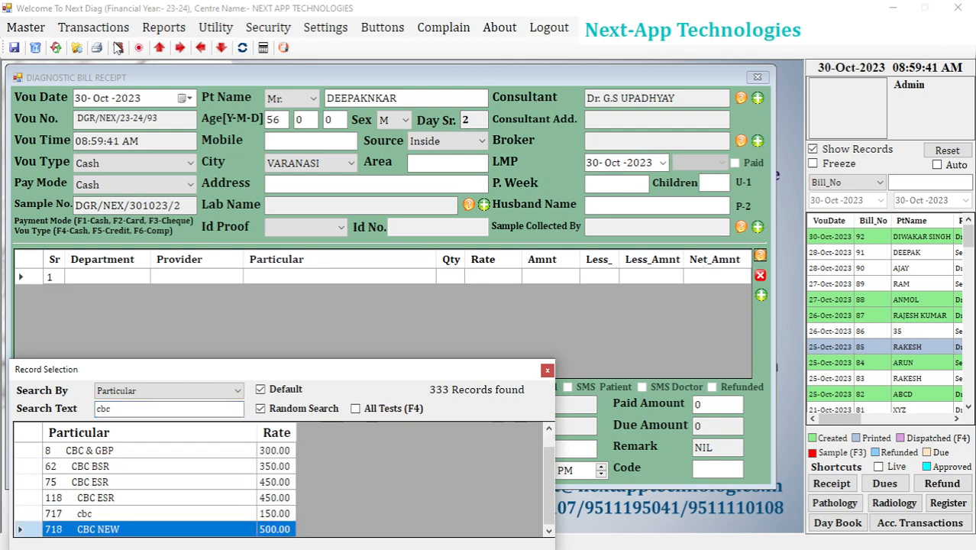
key("Return")
key("Escape")
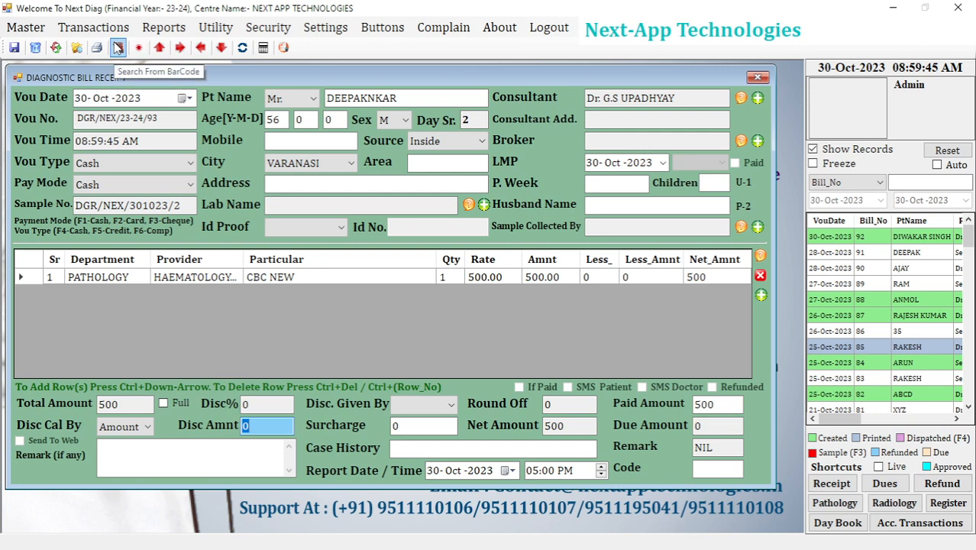
Save the bill receipt and dismiss the print options without printing.
key("ctrl+s")
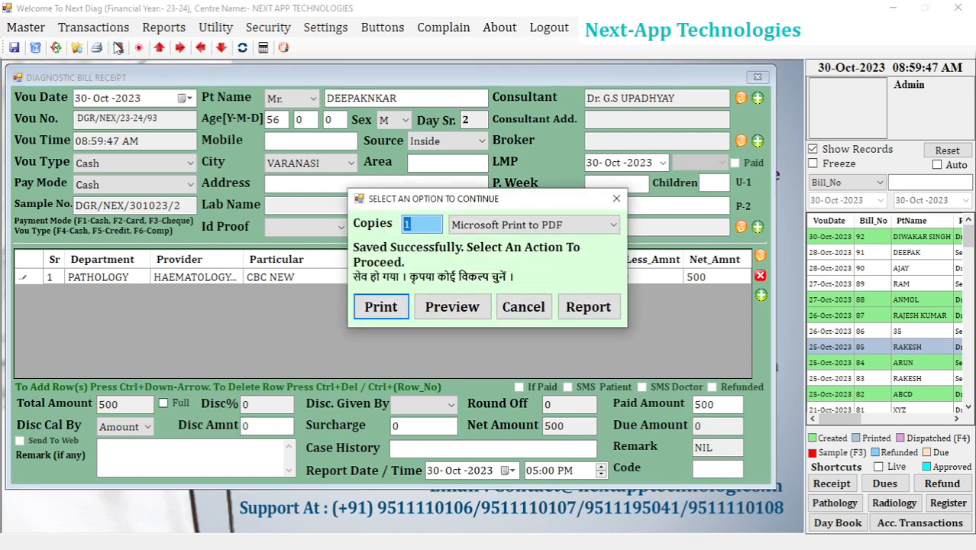
key("Escape")
key("Return")
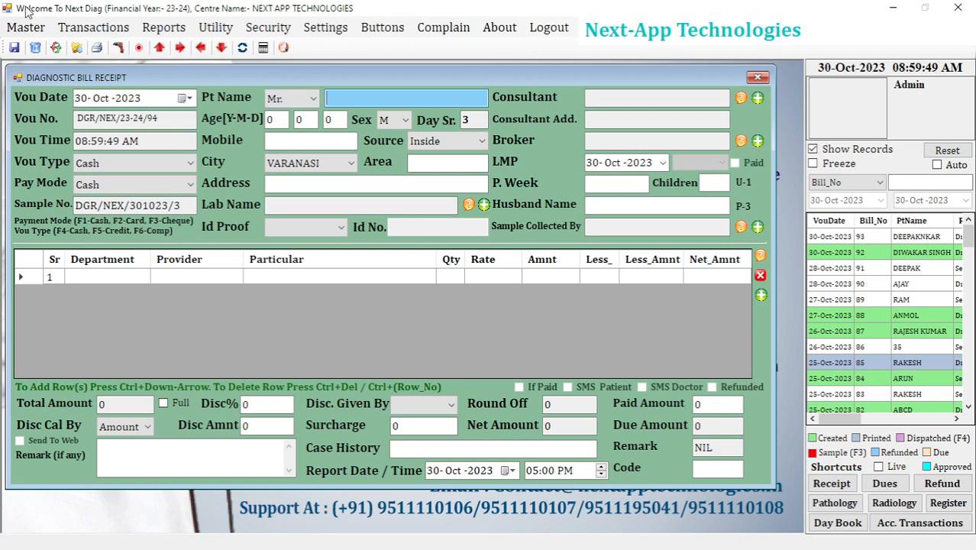
Open the general pathology report form, load the newly billed patient's record, and check its report group and subgroup.
left_click(166, 31)
mouse_move(183, 71)
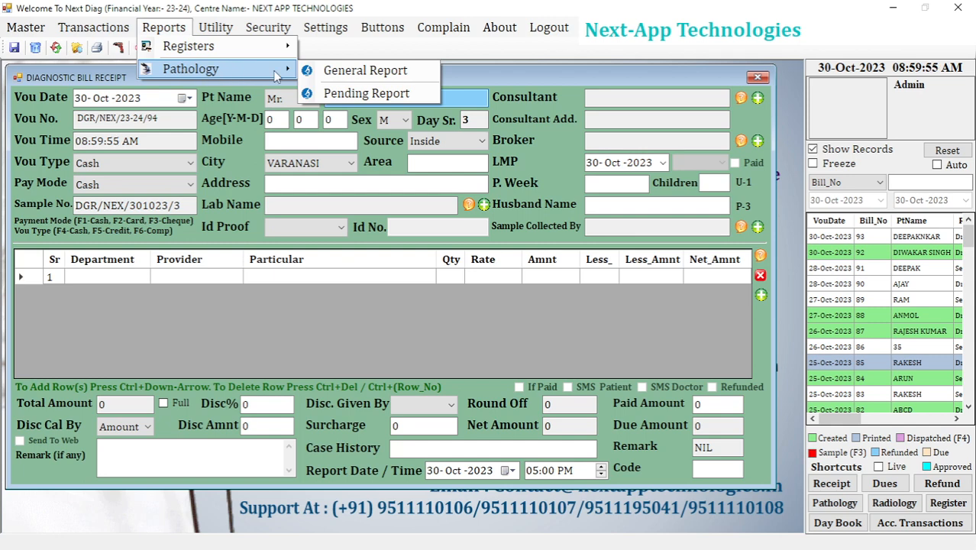
left_click(321, 69)
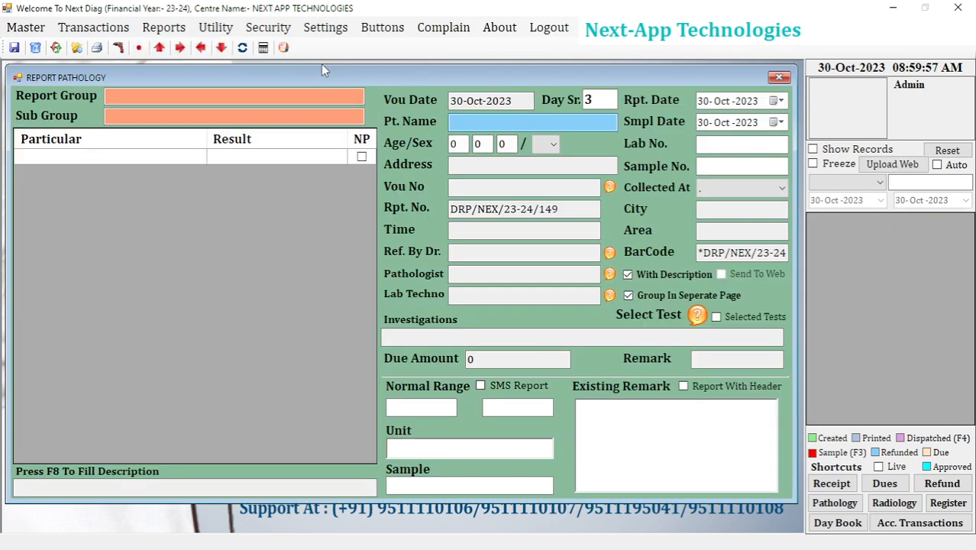
left_click(835, 504)
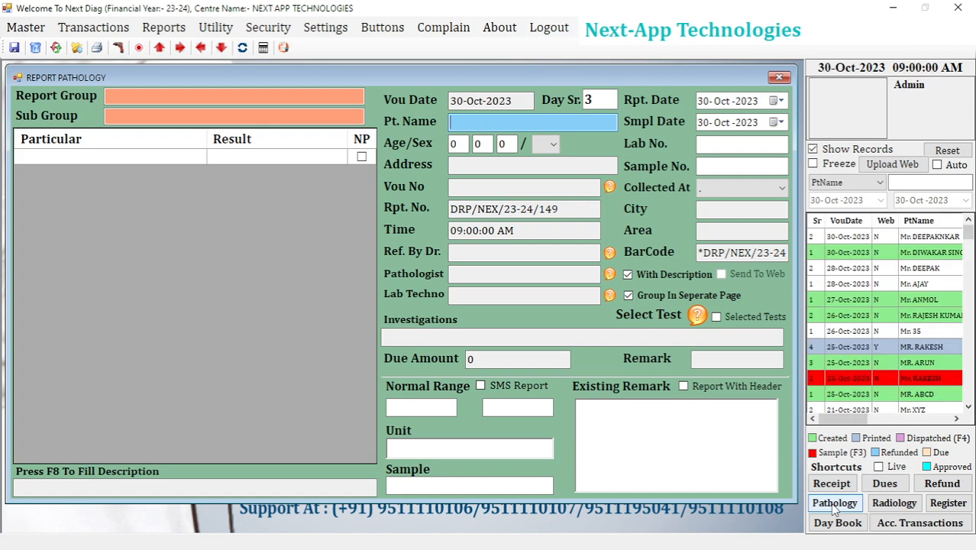
left_click(881, 240)
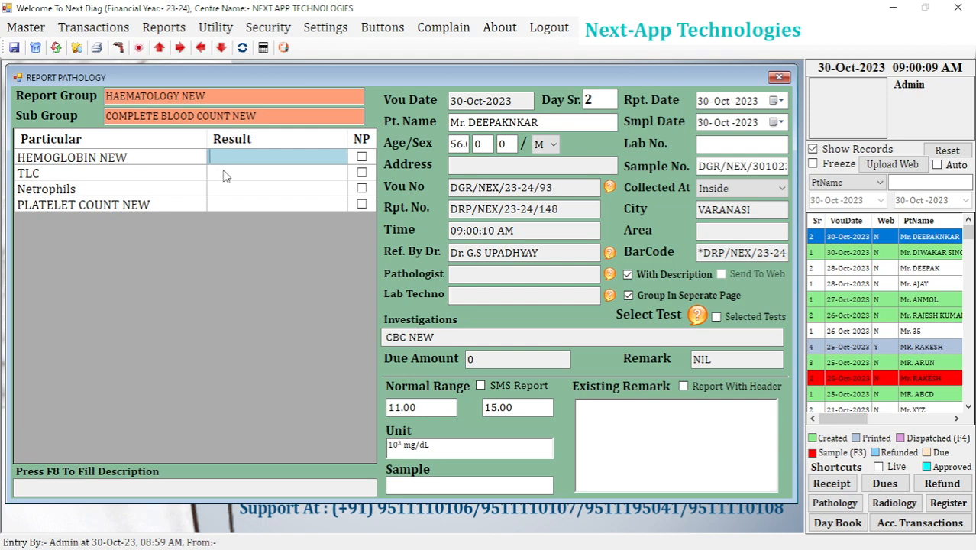
left_click_drag(212, 97, 94, 93)
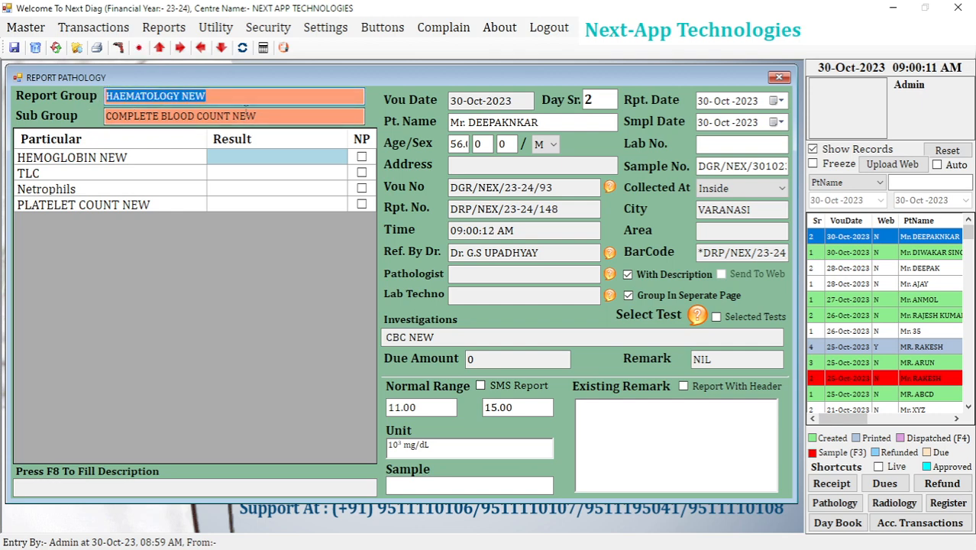
left_click_drag(261, 116, 99, 117)
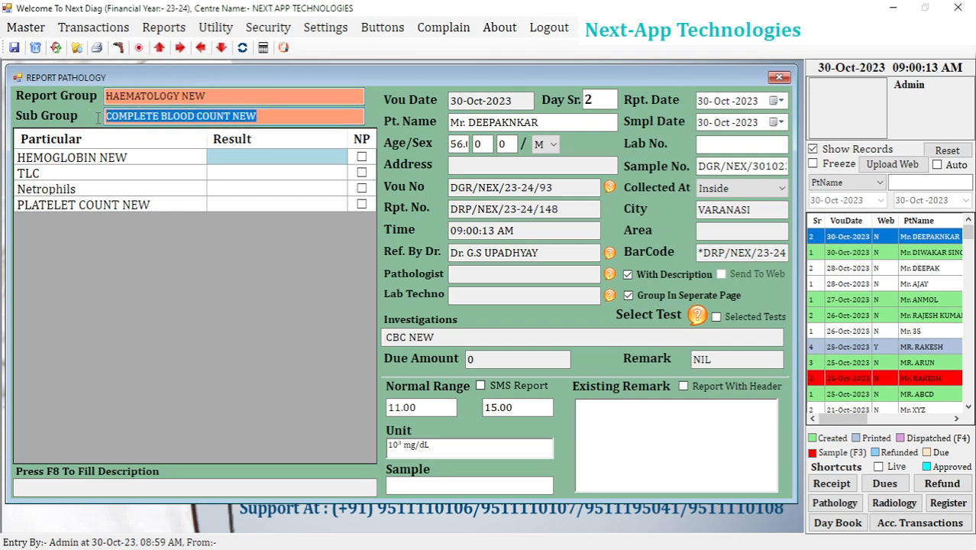
Enter the results 15.6 for HEMOGLOBIN NEW and 4500 for TLC in the patient's pathology report.
left_click(250, 158)
type("1")
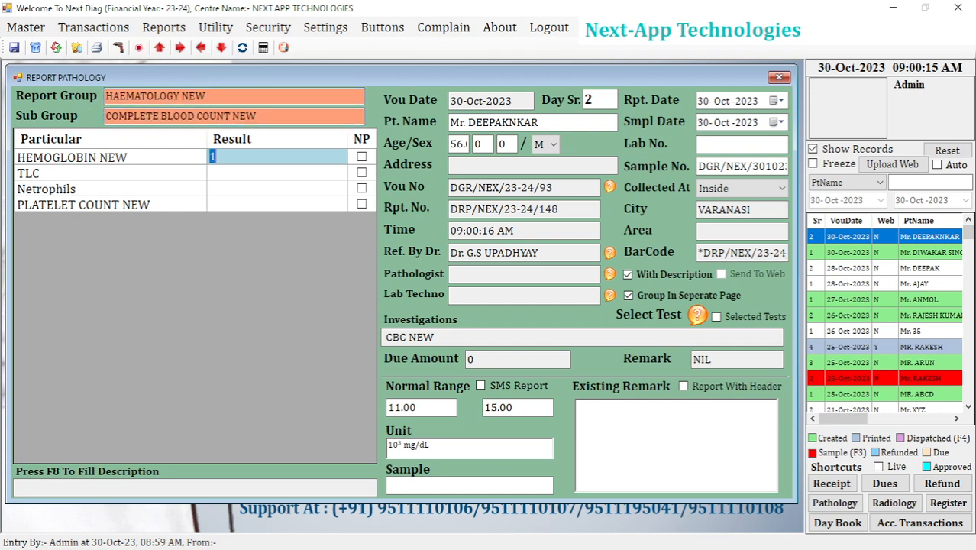
key("BackSpace")
type("6")
type("1")
type("5.6")
key("Return")
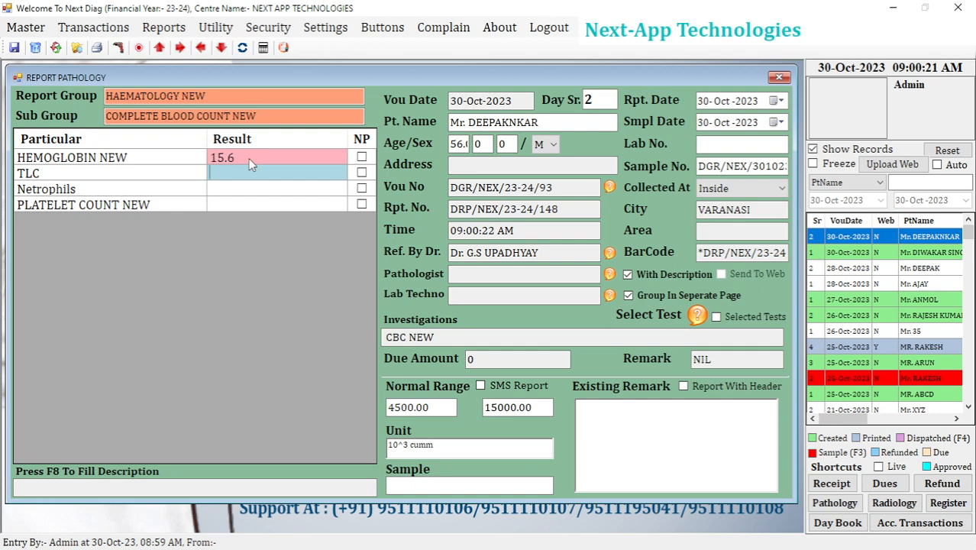
type("4500")
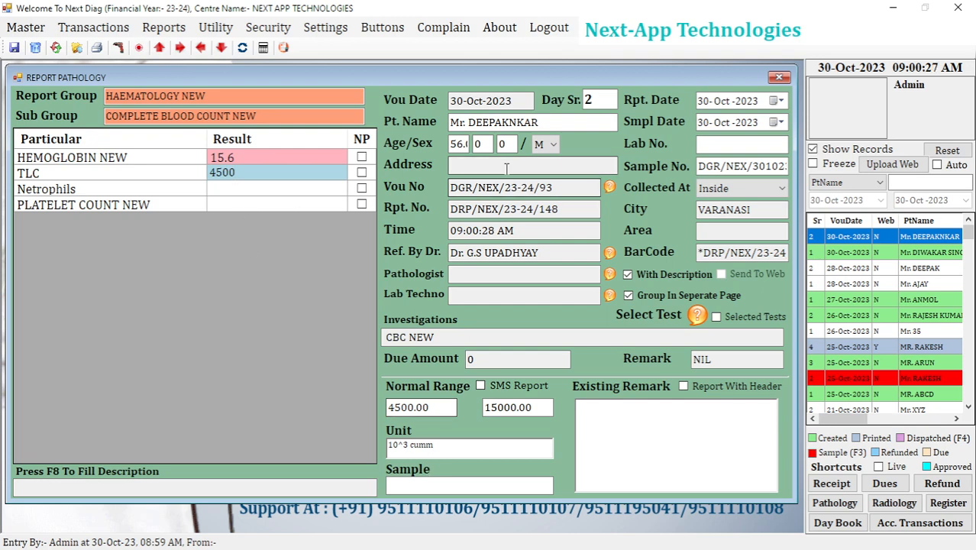
key("Return")
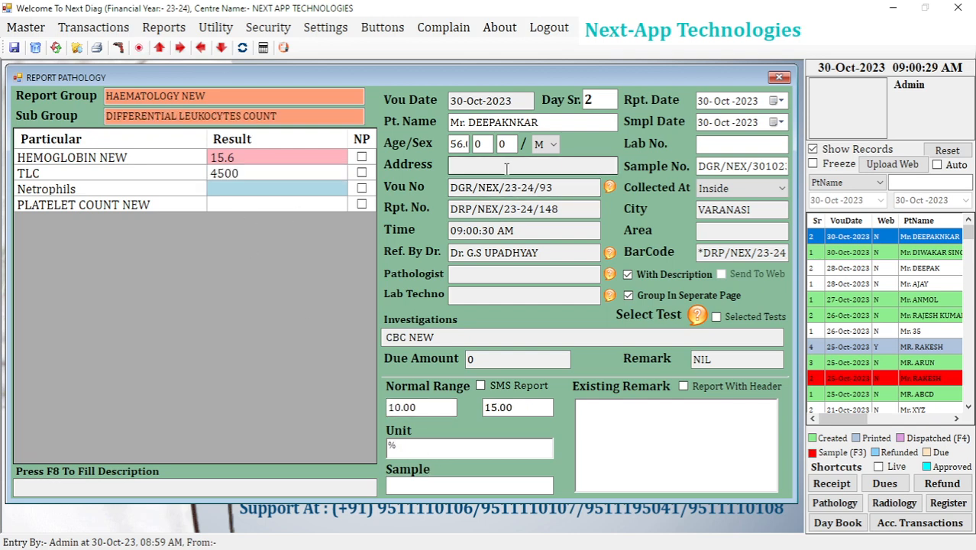
Enter the results 10.56 for Netrophils and 16.0 for PLATELET COUNT NEW.
type("10.56")
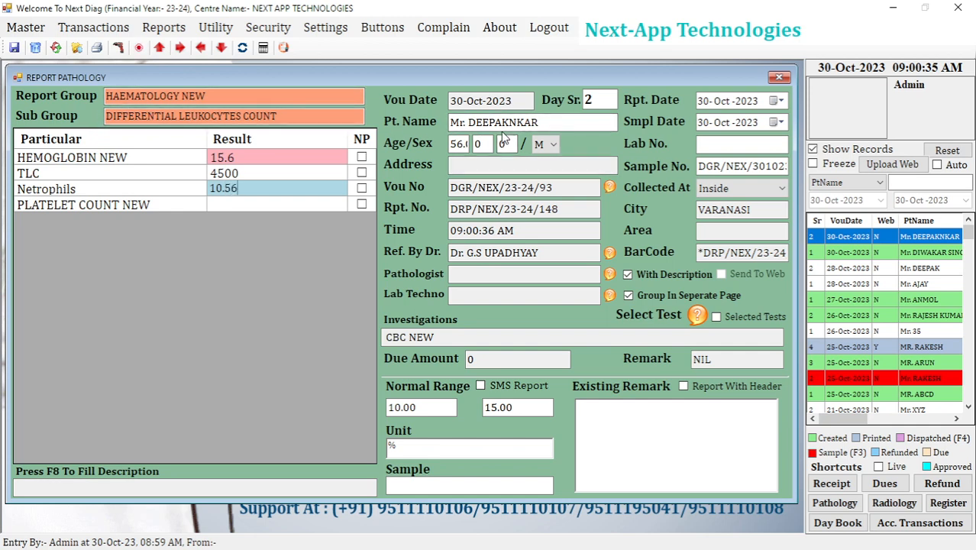
key("Return")
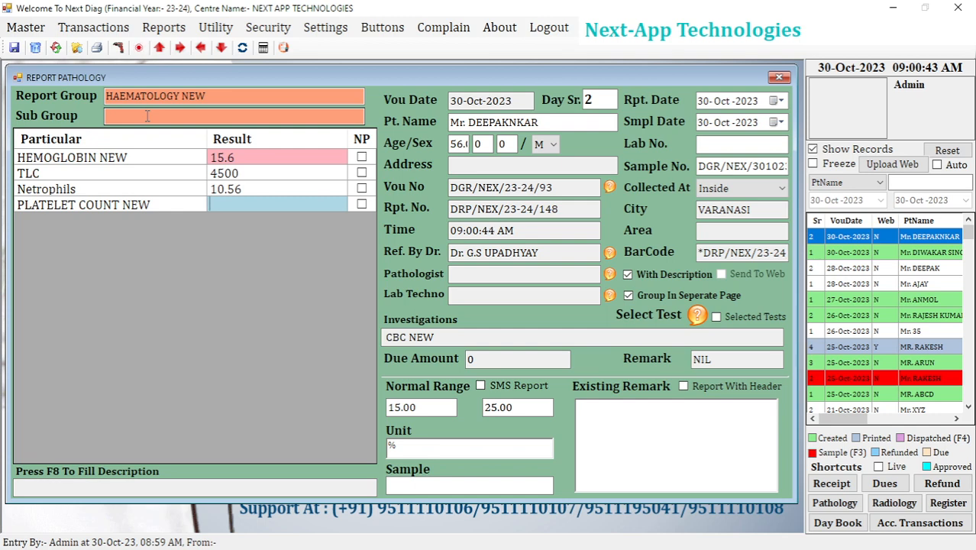
type("16.0")
Save the pathology report and preview its printed page down to the test results.
key("ctrl+s")
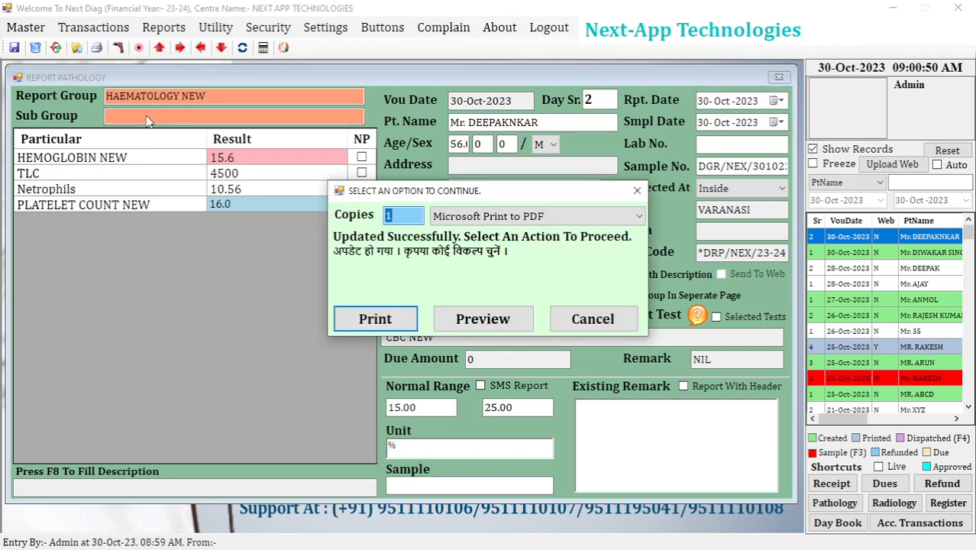
left_click(461, 323)
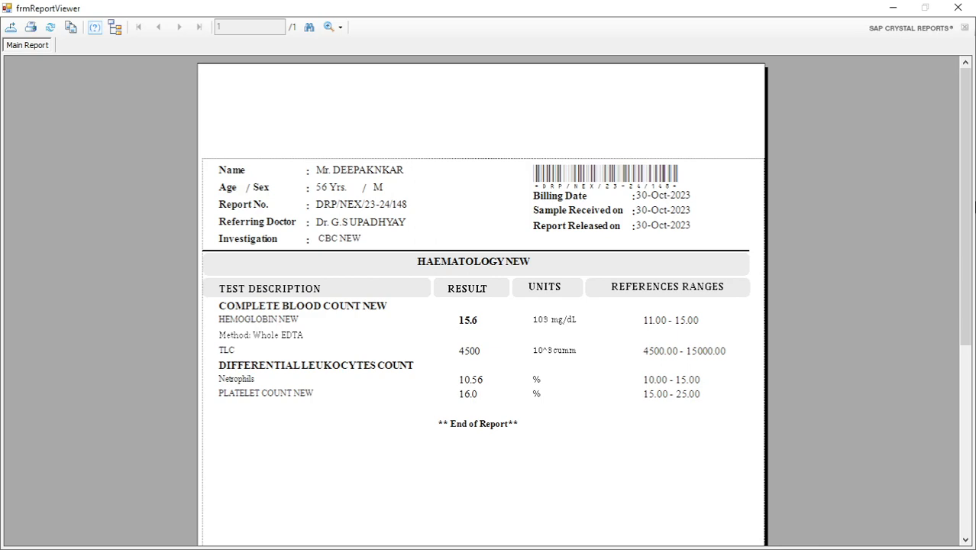
left_click_drag(965, 191, 950, 244)
Examine the report group heading, the two subgroup headings and the HEMOGLOBIN NEW unit in the report preview.
left_click(359, 207)
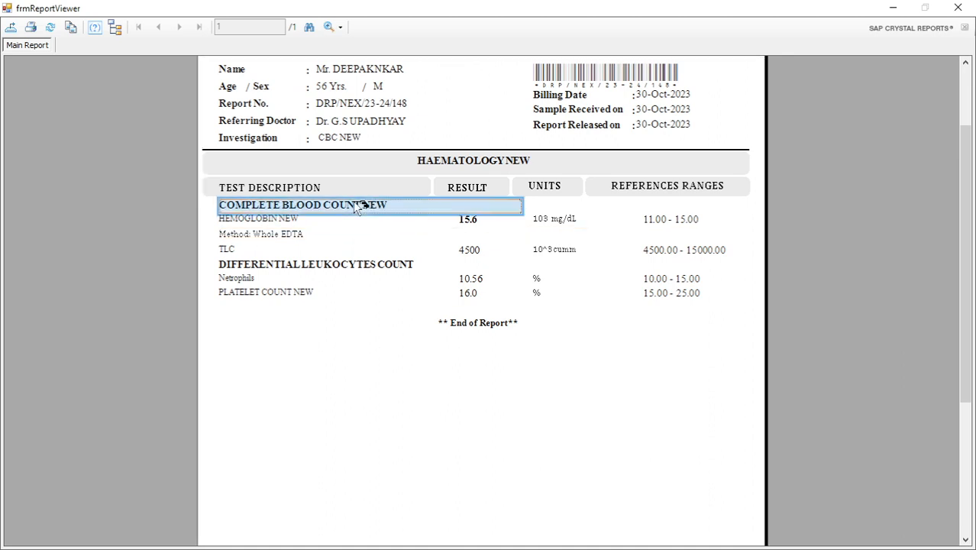
left_click(319, 273)
left_click(471, 162)
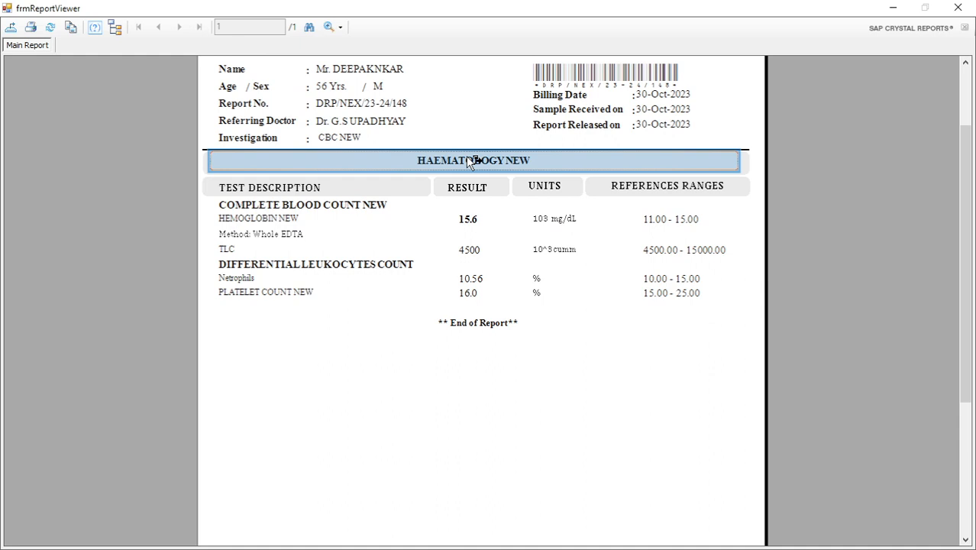
left_click(442, 382)
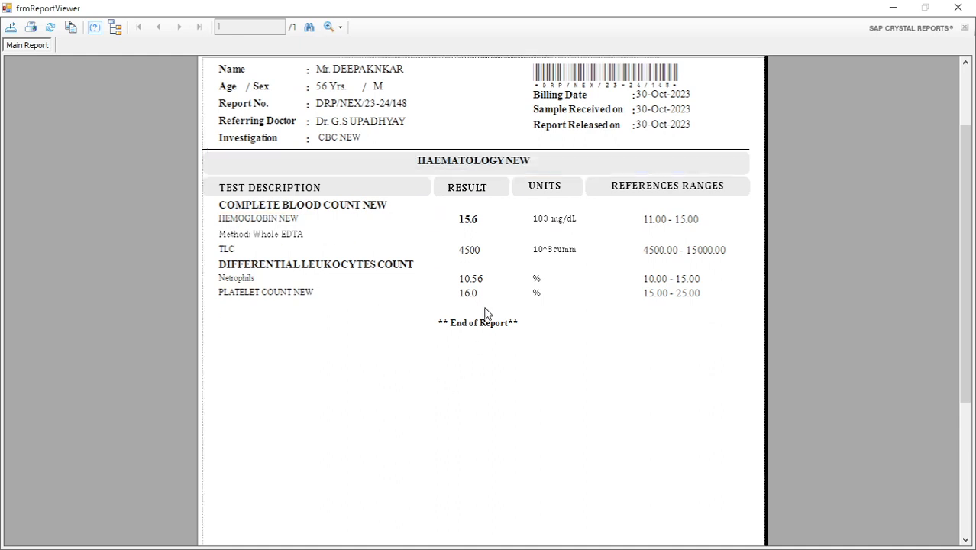
left_click(555, 219)
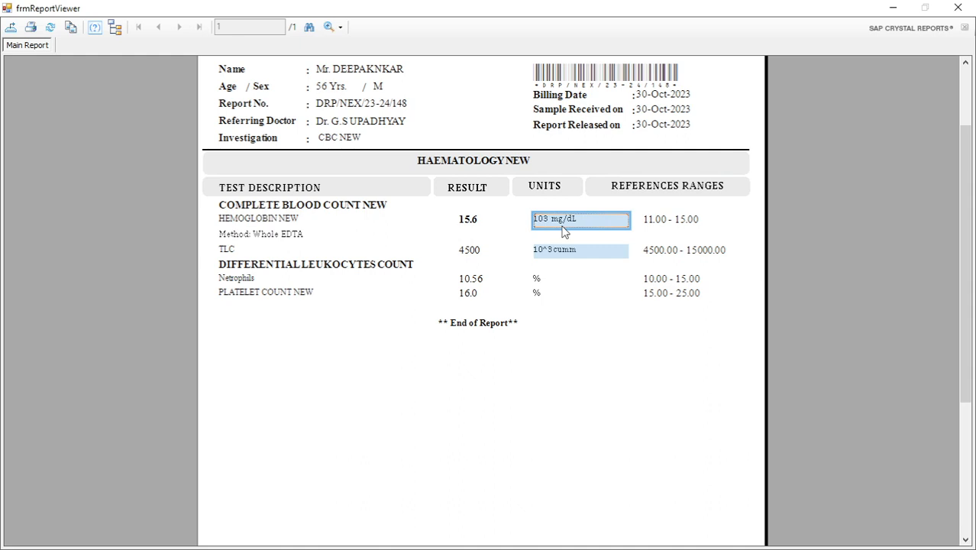
left_click(697, 387)
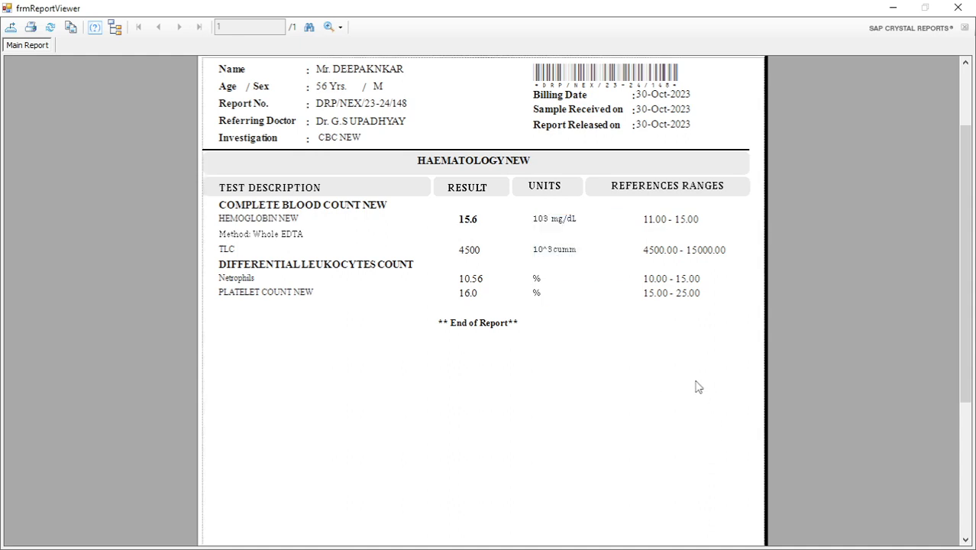
left_click(558, 223)
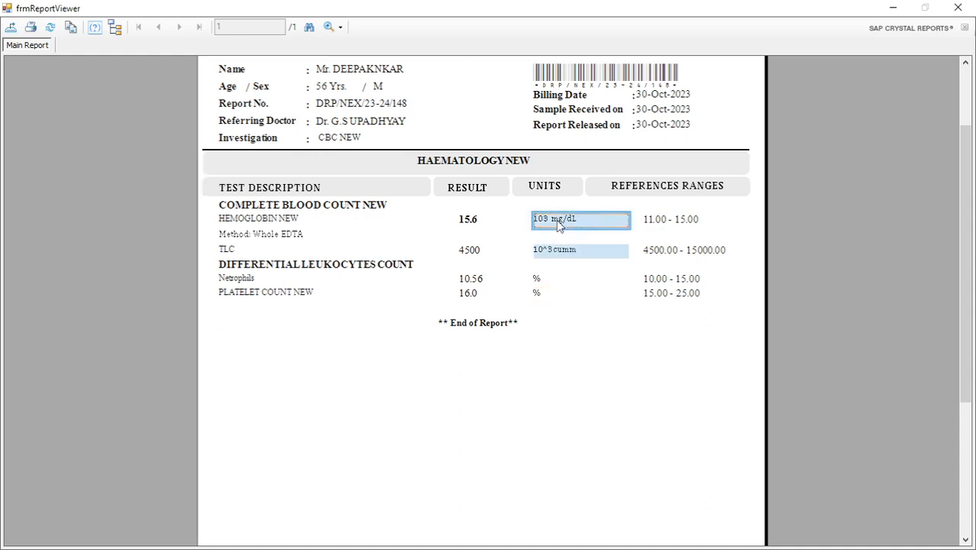
left_click(656, 415)
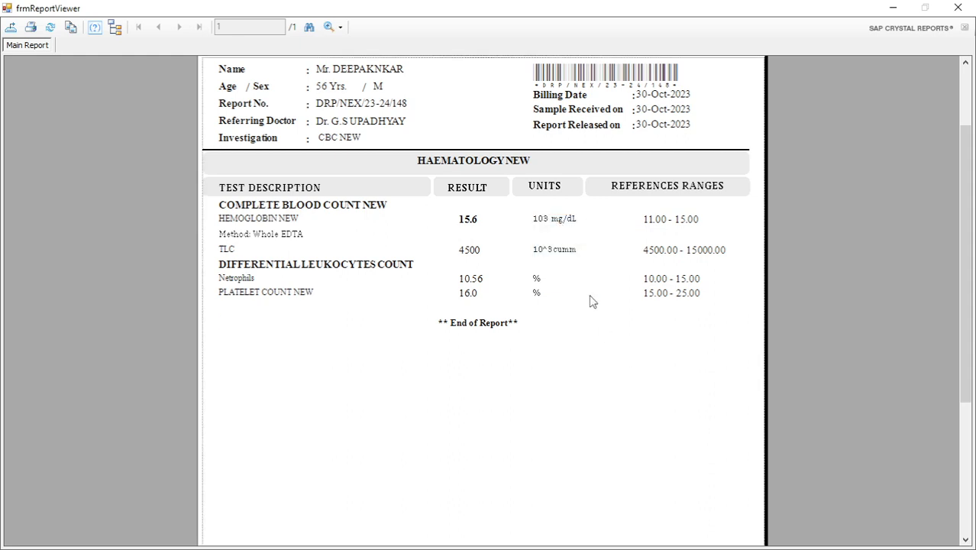
left_click(559, 223)
left_click(675, 331)
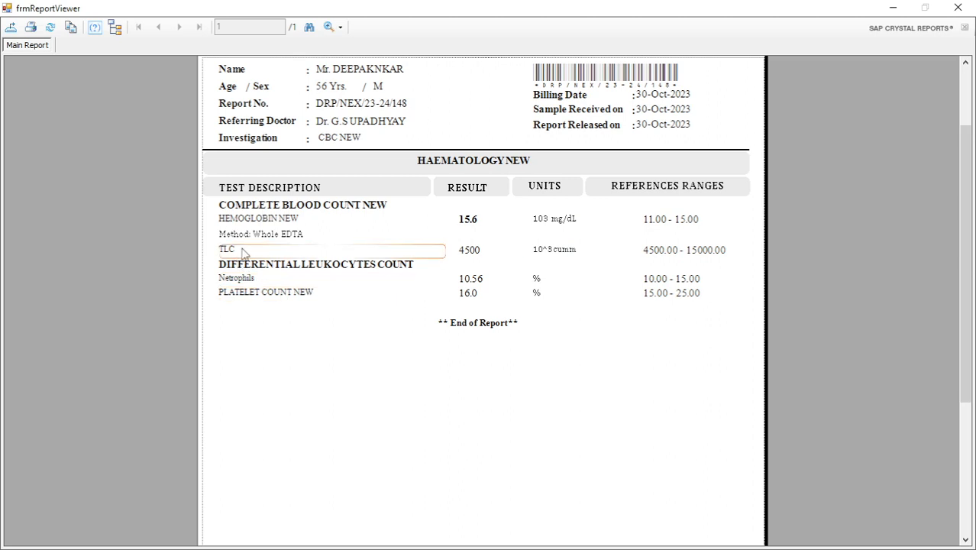
Review how the tests and the method line are arranged under each subgroup in the previewed report.
left_click(256, 294)
left_click(252, 267)
left_click(252, 278)
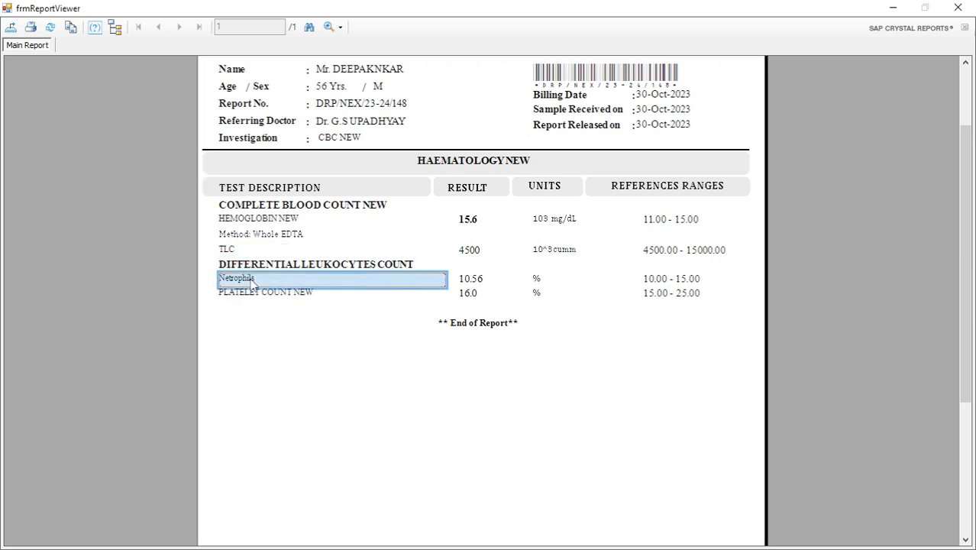
left_click(252, 234)
left_click(261, 207)
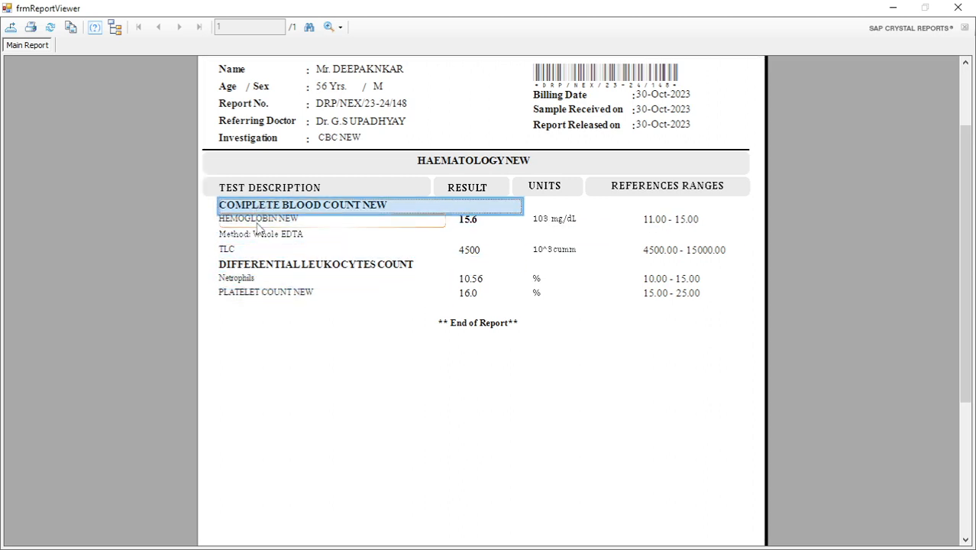
left_click(258, 219)
left_click(588, 382)
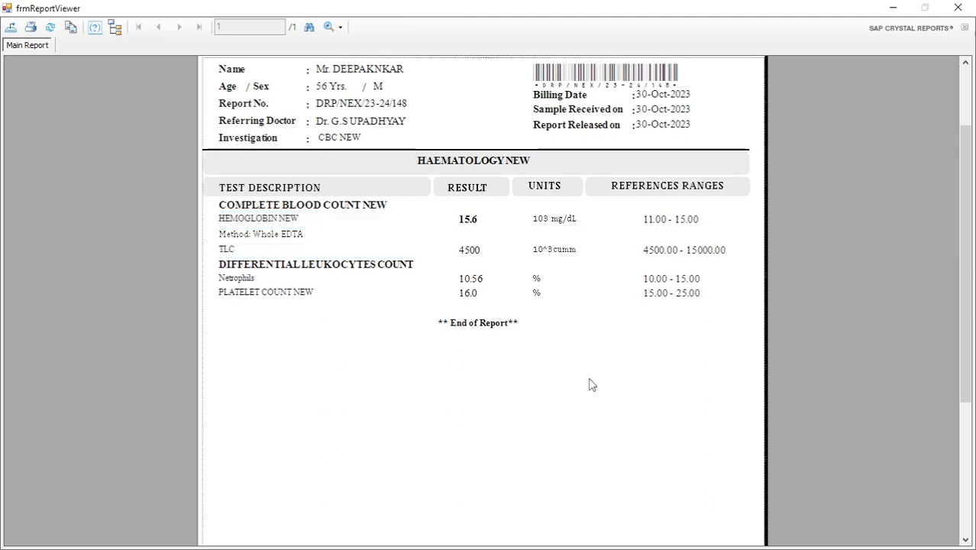
Close the report preview and dismiss the print options, then close the pathology report and diagnostic bill receipt forms.
left_click(957, 8)
left_click(578, 318)
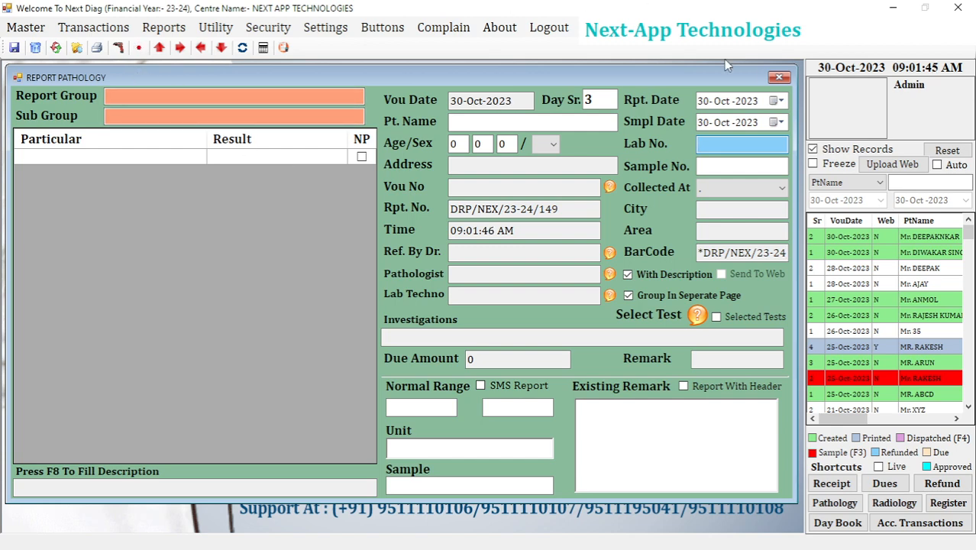
left_click(779, 77)
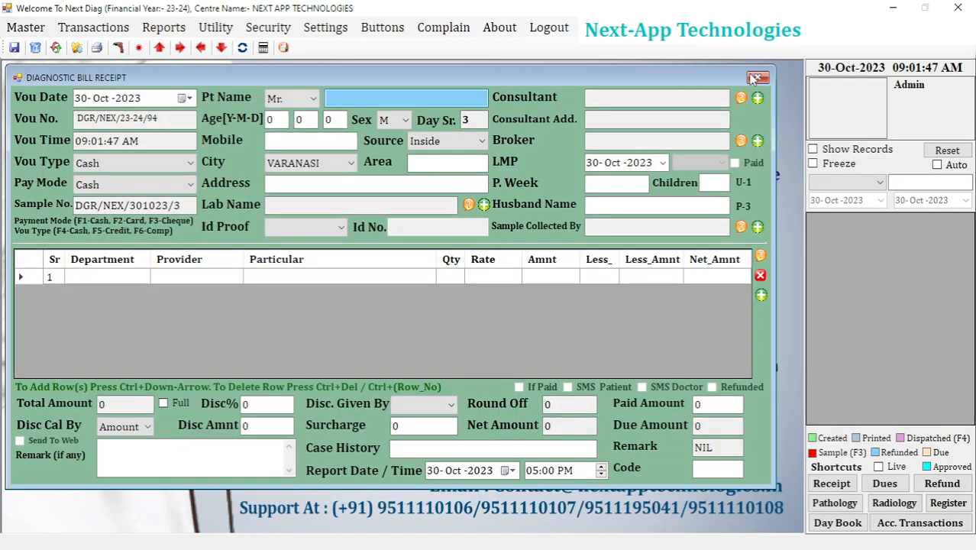
left_click(753, 80)
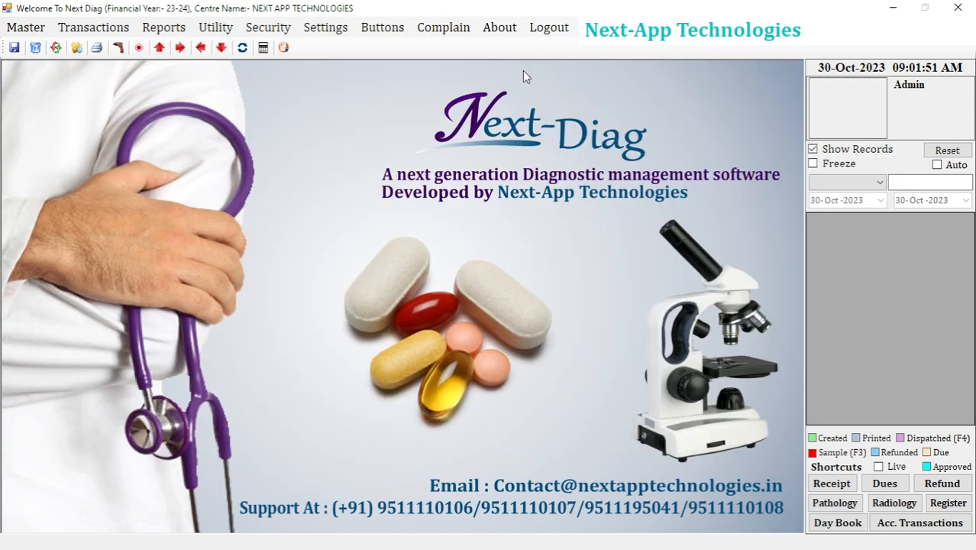
In the pathology report setup, start a subgroup named New Test under the SEROLOGY / IMMUNOLOGY report group.
left_click(27, 28)
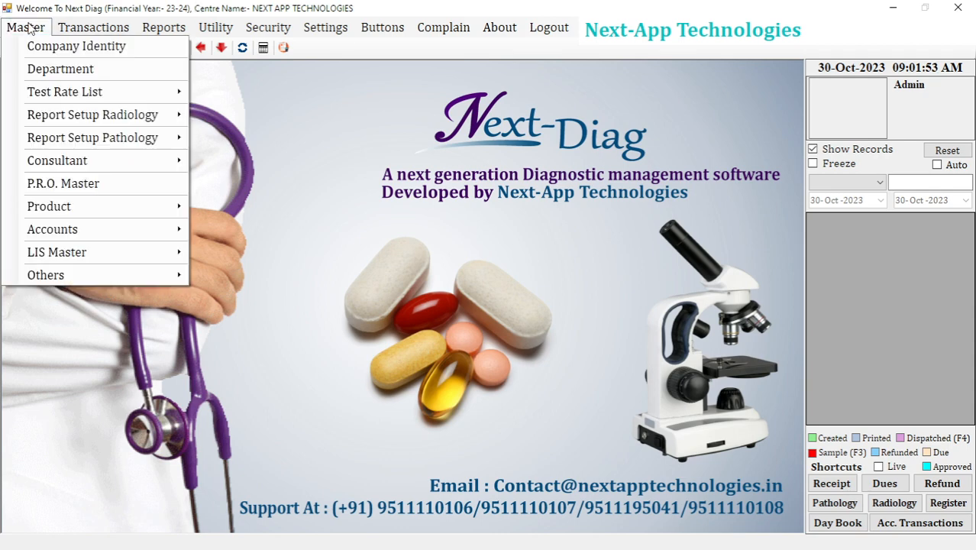
mouse_move(71, 148)
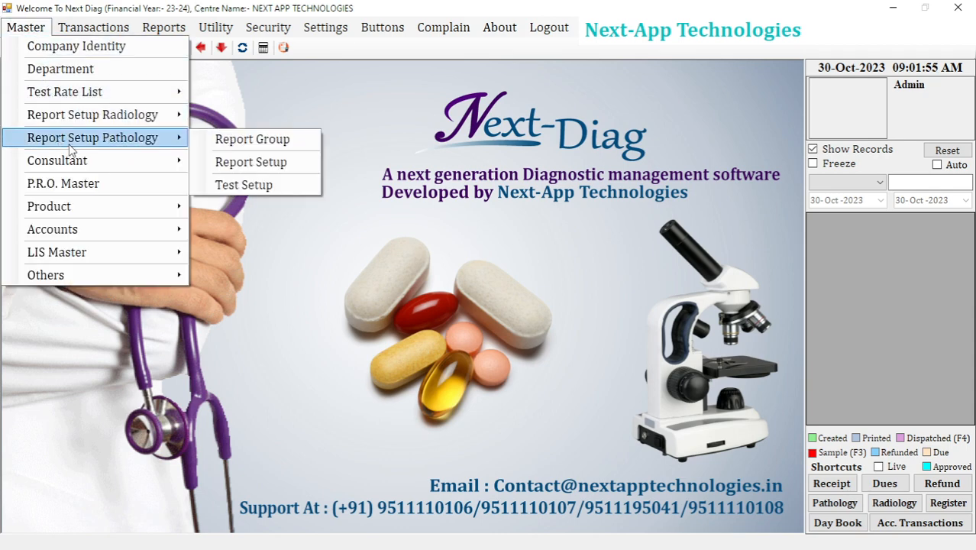
left_click(257, 168)
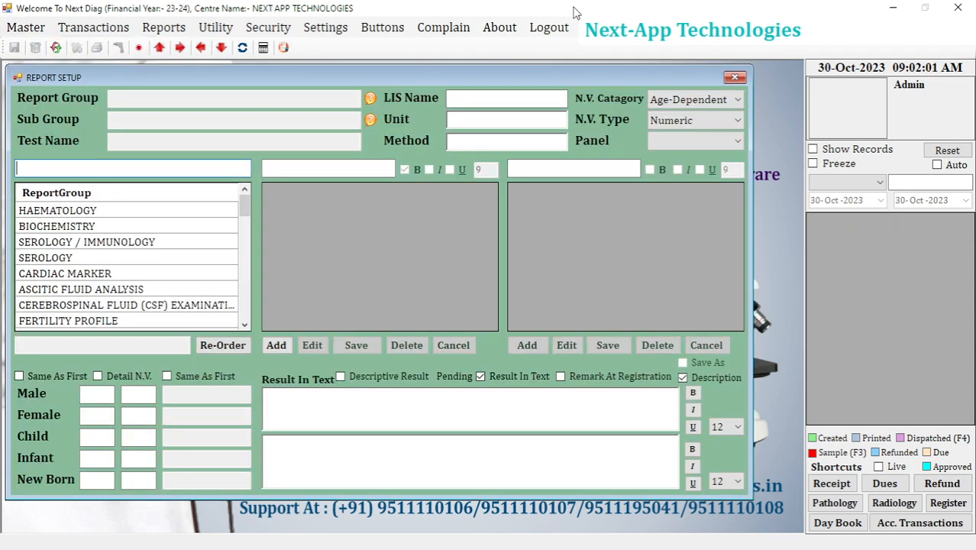
left_click(116, 243)
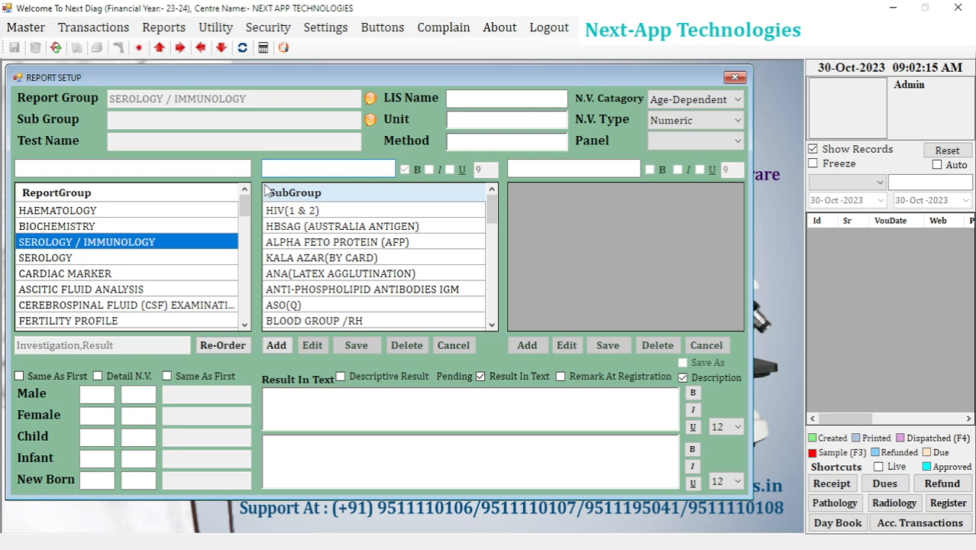
left_click(276, 345)
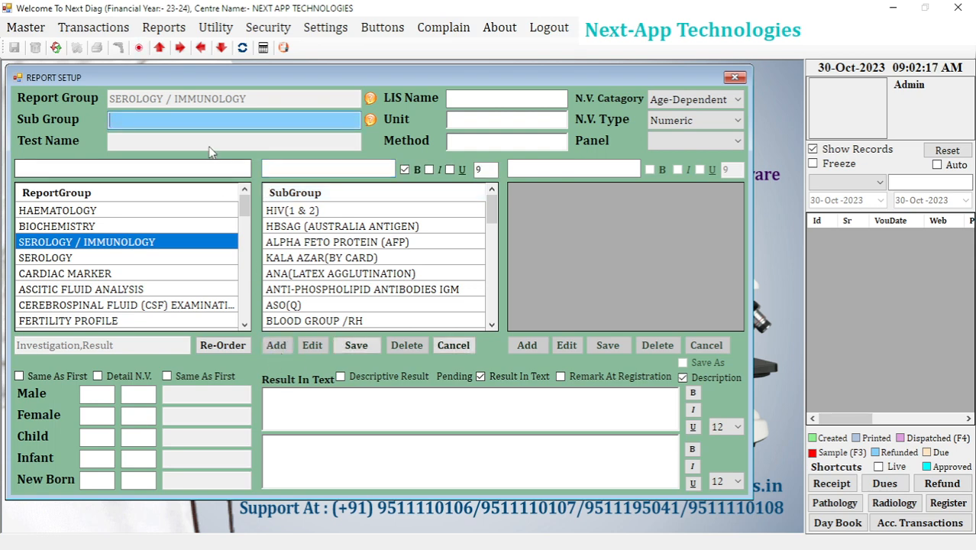
type("New Test")
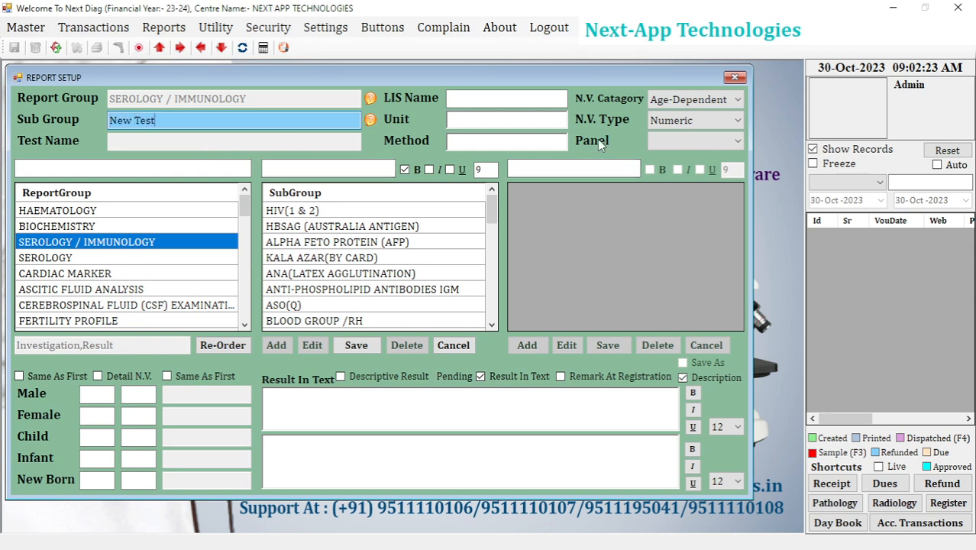
Review the available normal value types and set the N.V. Type of New Test to Text.
left_click(689, 127)
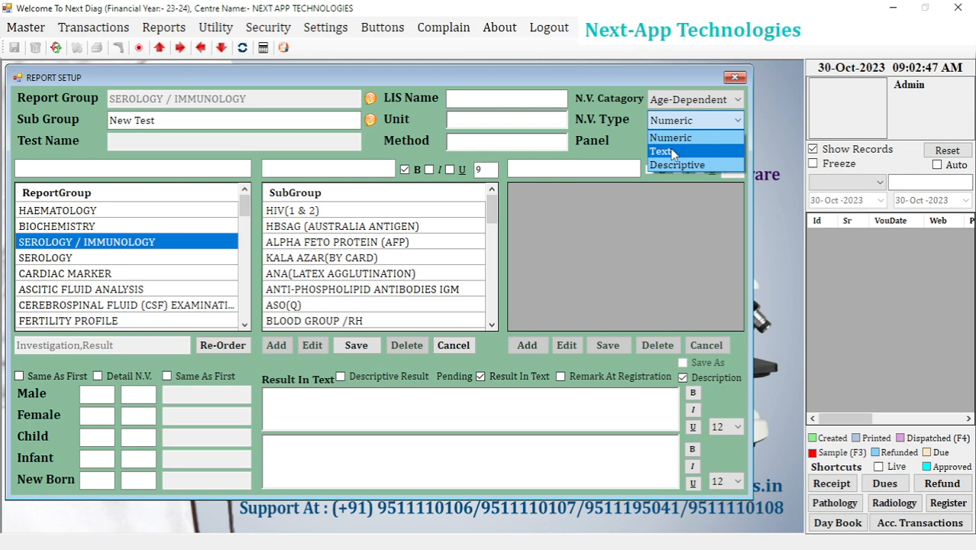
left_click(681, 130)
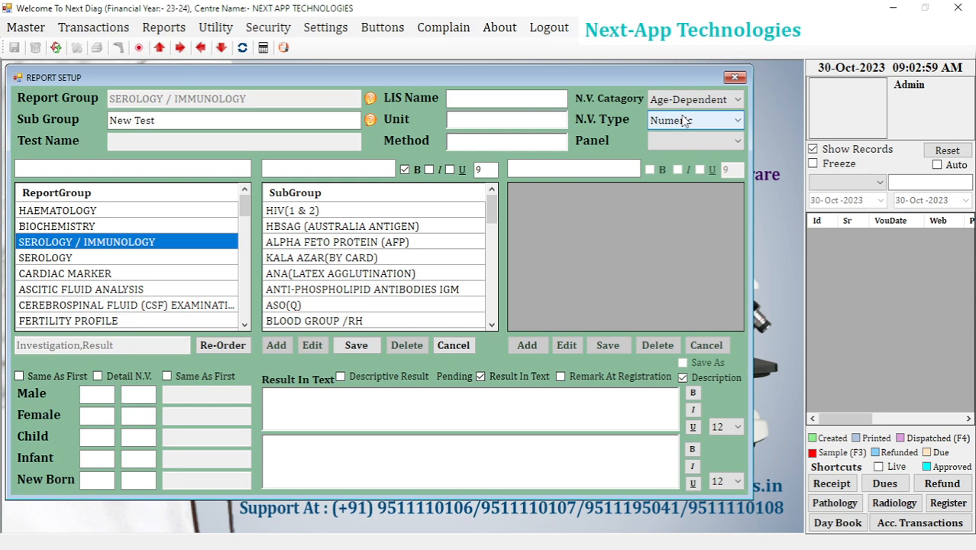
left_click(685, 121)
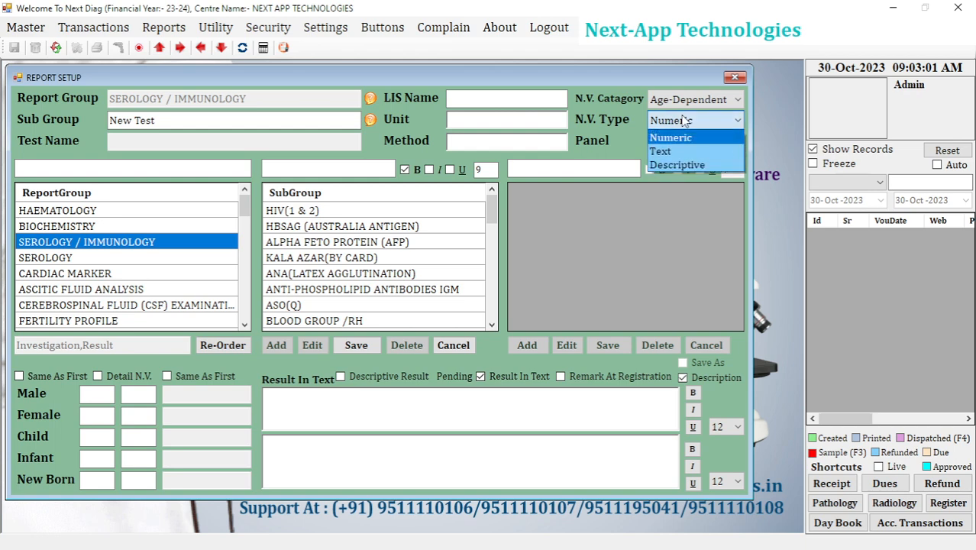
left_click(678, 152)
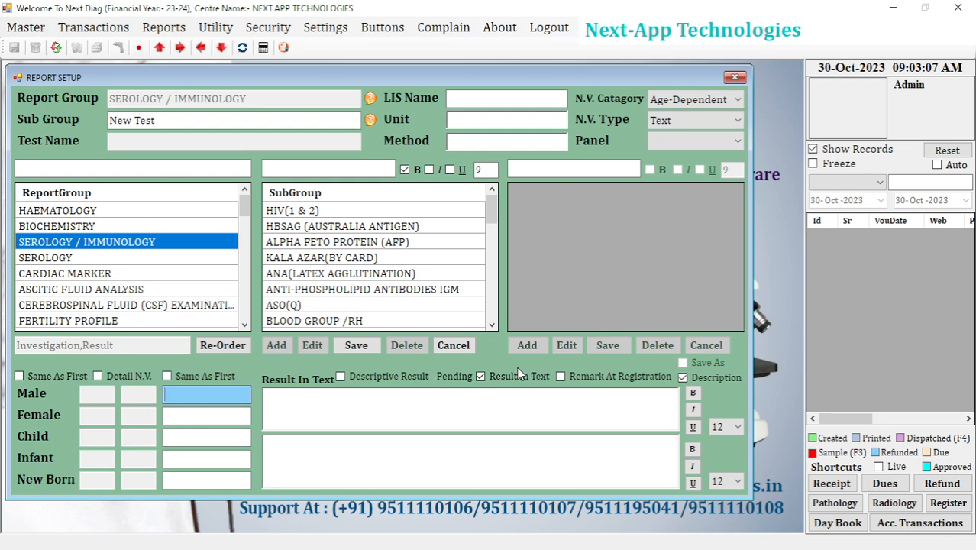
Switch New Test from text results to a result list and enter Negative as its first option.
left_click(481, 376)
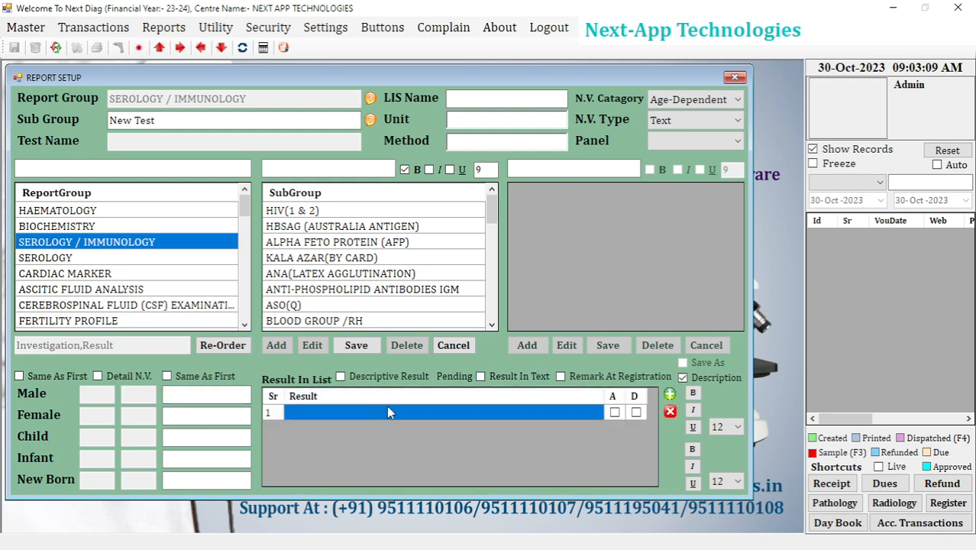
type("Neag")
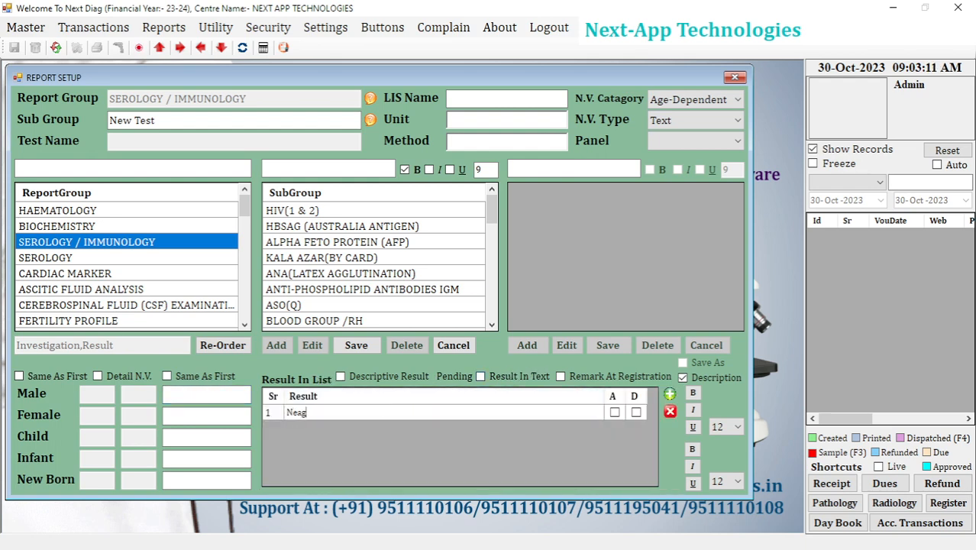
key("BackSpace")
key("BackSpace")
type("gative")
key("Return")
Add Positive and Suggestive as the second and third options in the result list of New Test.
left_click(670, 395)
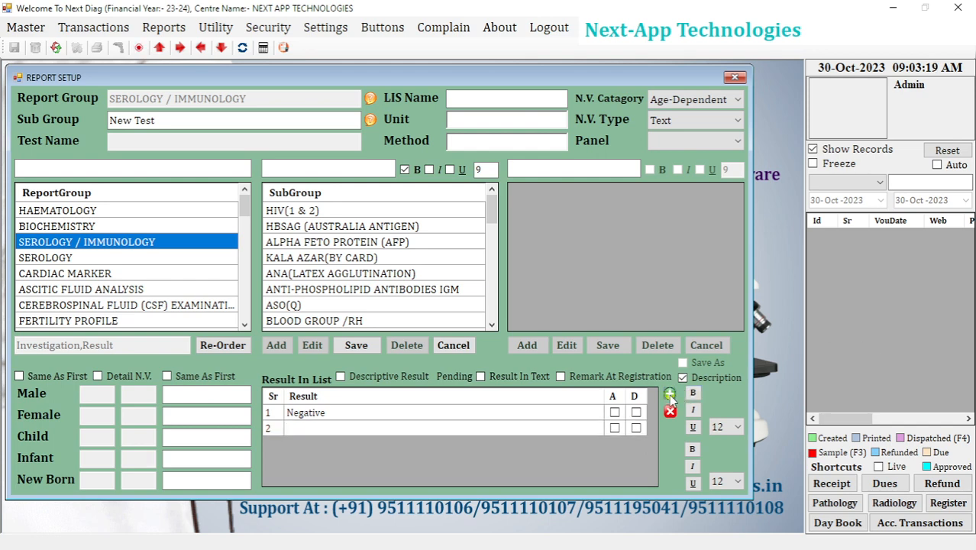
type("Posi")
key("BackSpace")
key("BackSpace")
type("ositive")
key("Return")
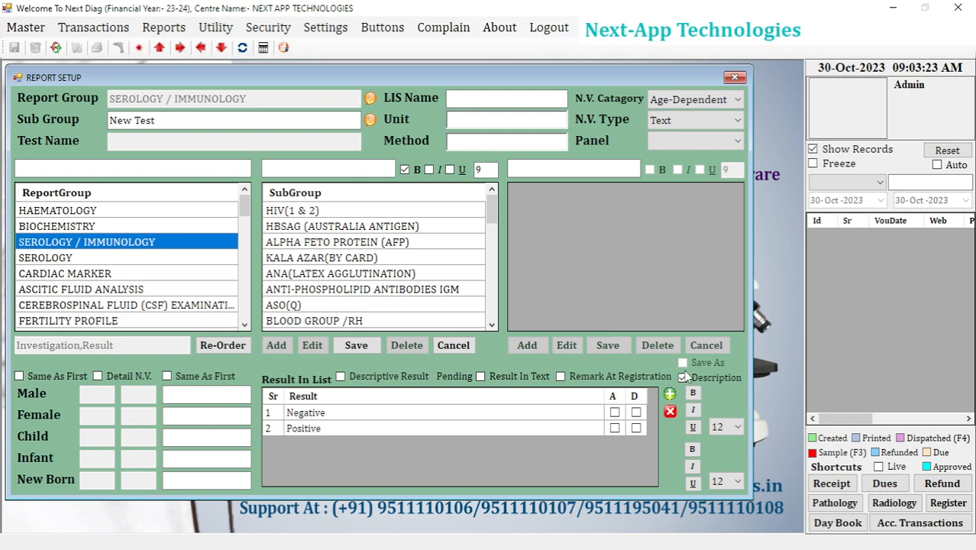
left_click(670, 396)
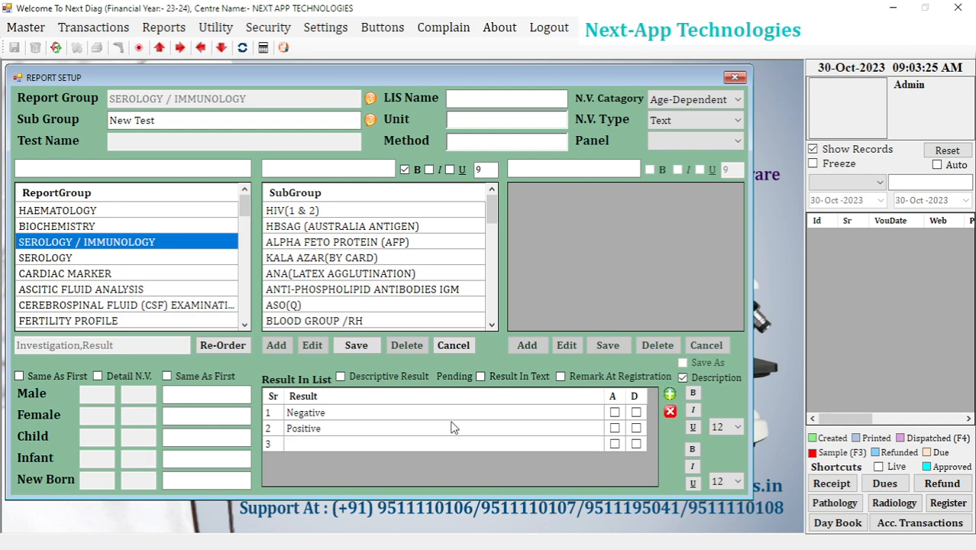
type("Suggestive")
key("Return")
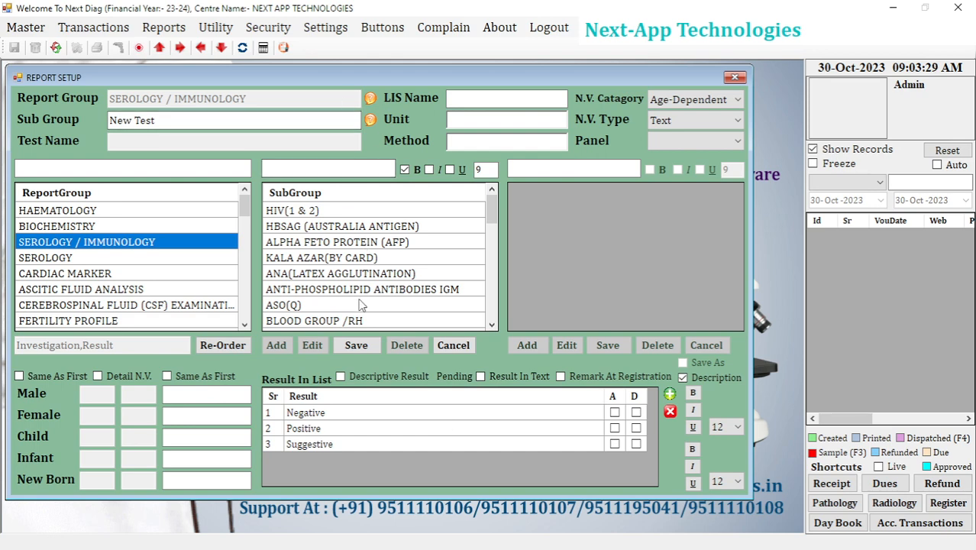
Save the New Test subgroup, acknowledge the confirmation and close the report setup.
mouse_move(492, 204)
left_mouse_down()
mouse_move(492, 280)
mouse_move(492, 206)
left_mouse_up()
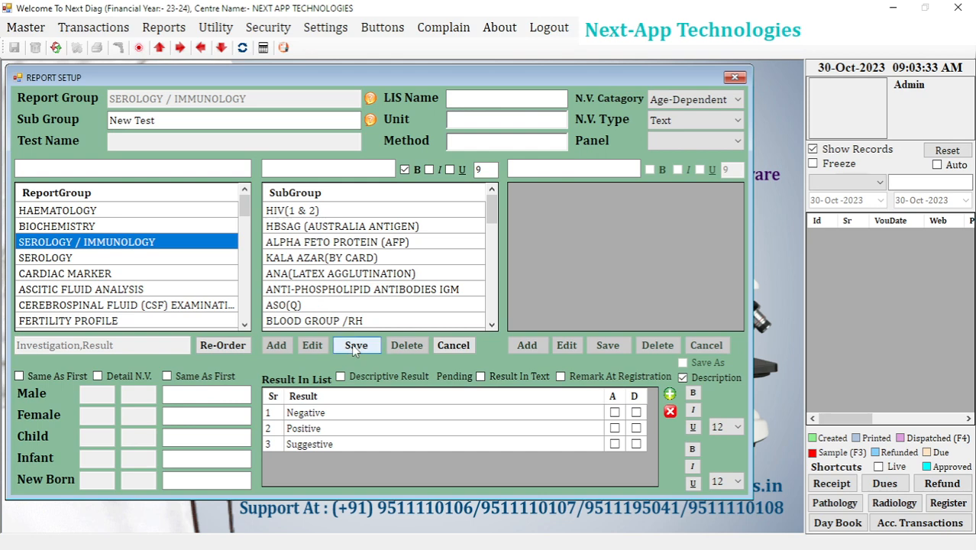
left_click(353, 347)
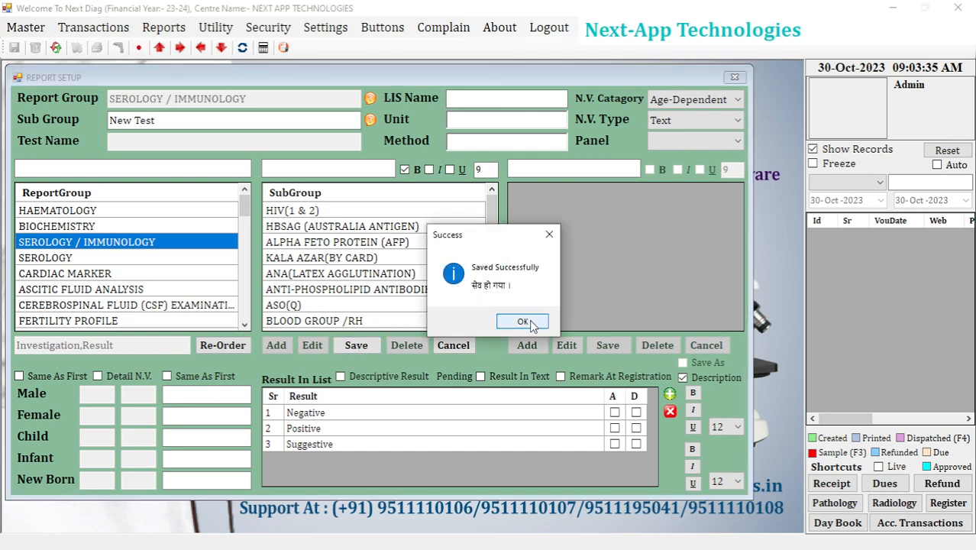
left_click(529, 321)
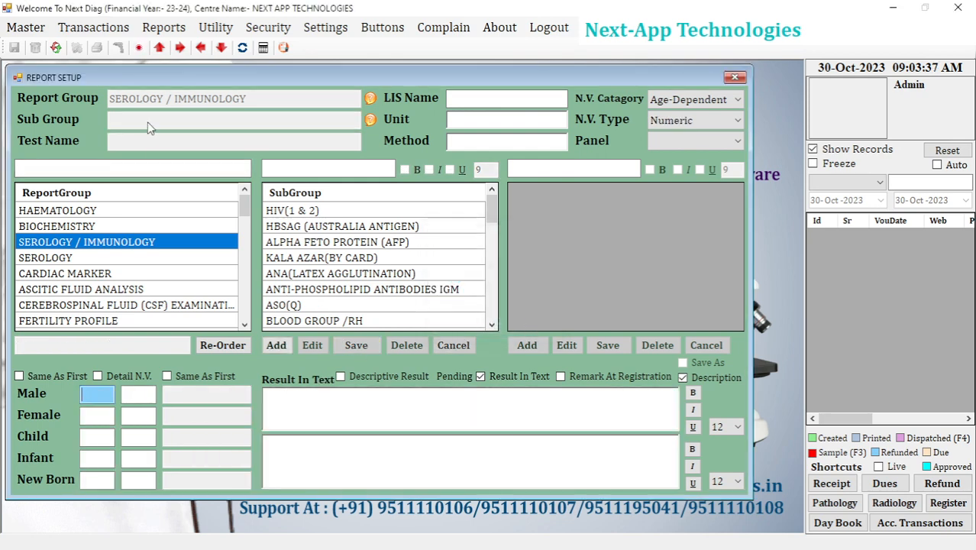
left_click(734, 77)
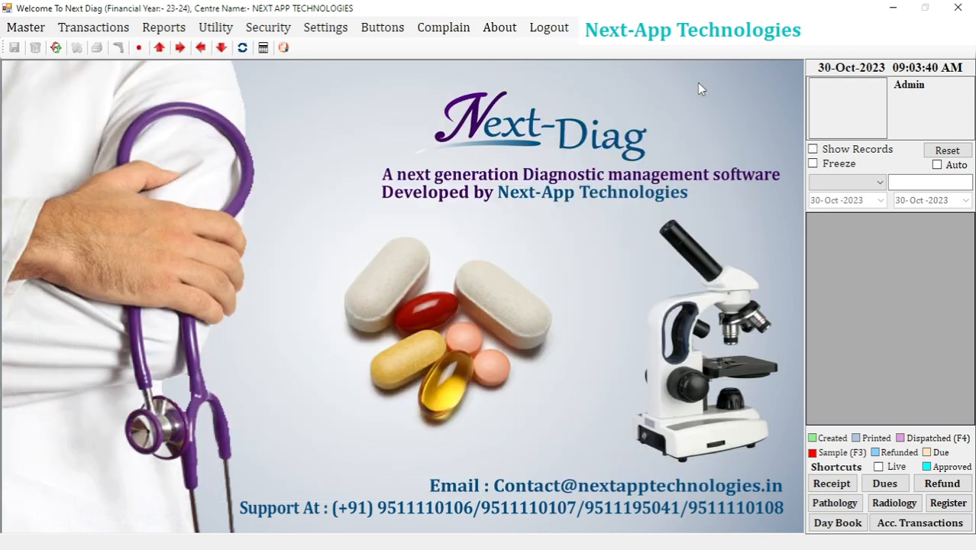
Open the Test Setup form for pathology reports.
left_click(33, 33)
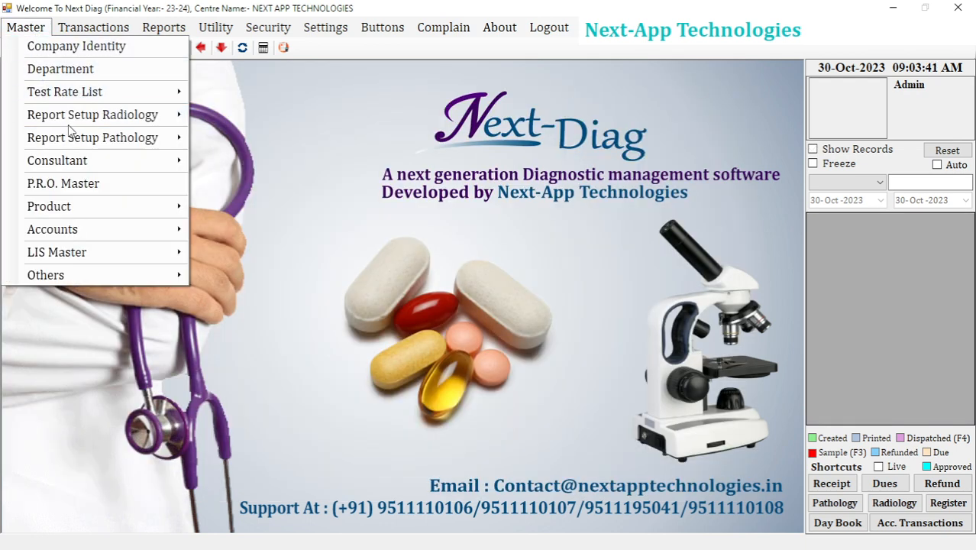
mouse_move(70, 137)
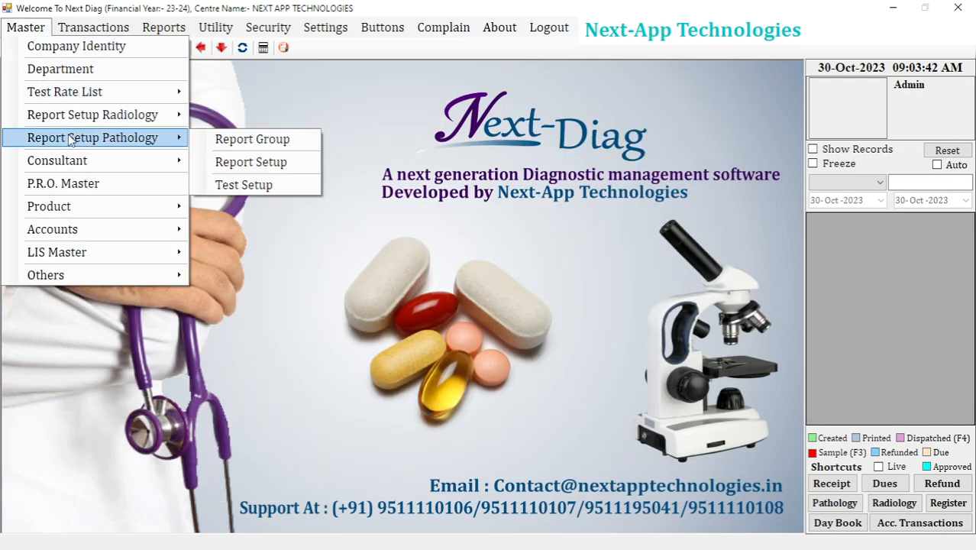
left_click(226, 186)
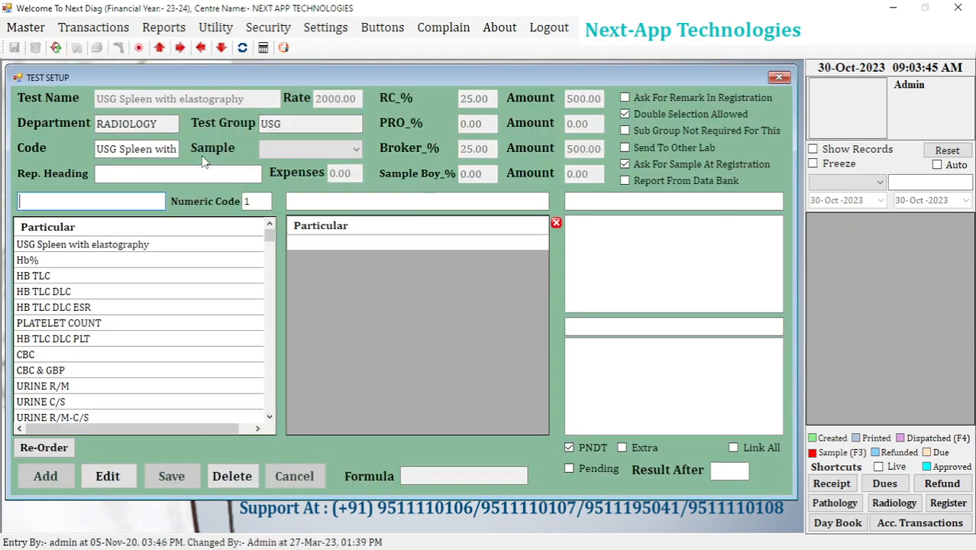
Look through existing tests such as PLATELET COUNT, then reset the test form for a new entry.
left_click(77, 280)
left_click(74, 307)
left_click(75, 324)
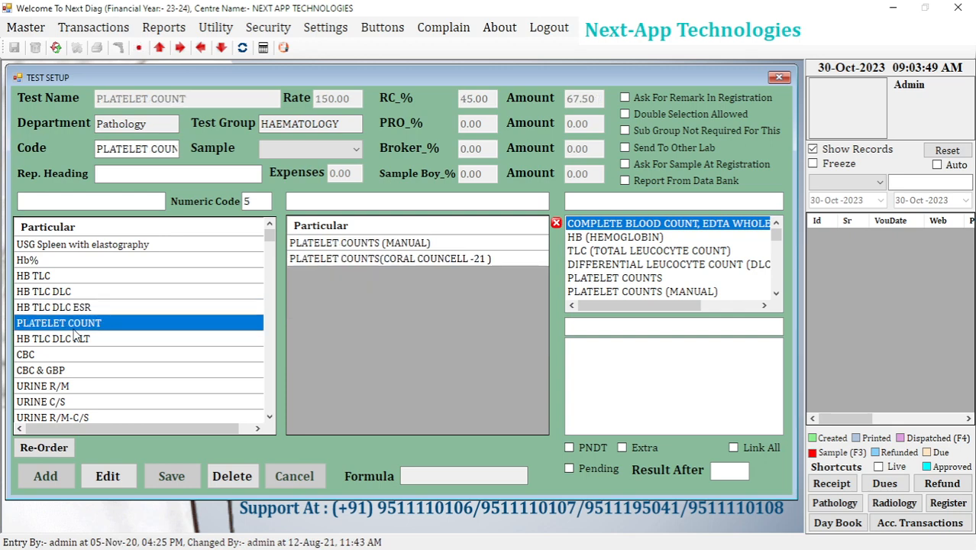
mouse_move(271, 242)
left_mouse_down()
mouse_move(268, 277)
mouse_move(270, 233)
left_mouse_up()
left_click(55, 47)
key("Return")
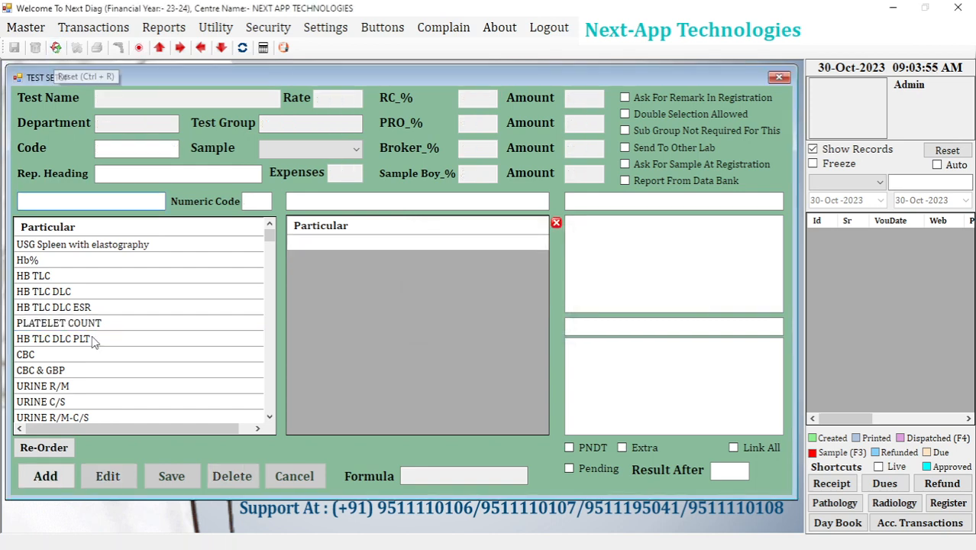
Start a new test named NEWNEW TEST with a rate of 1000 and an RC percentage of 50.
left_click(45, 476)
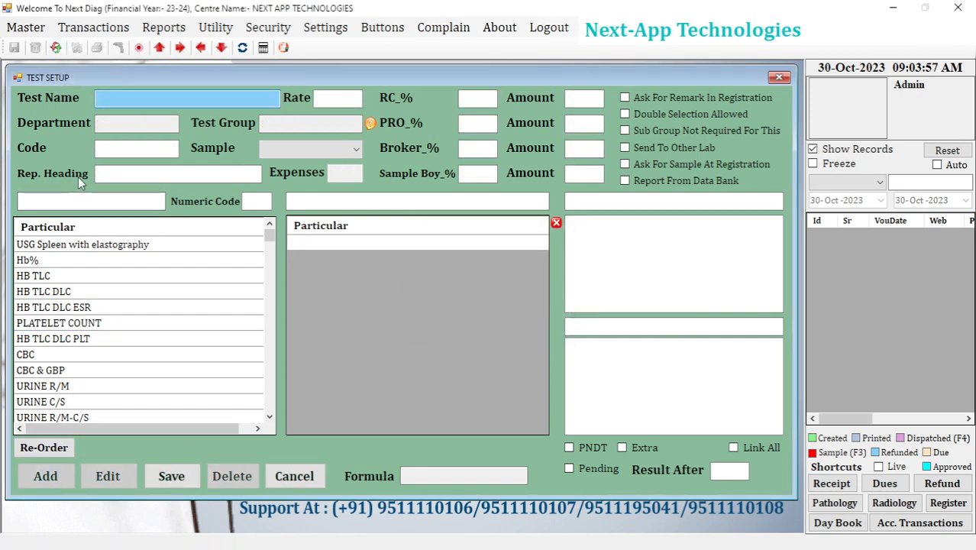
type("NEWN")
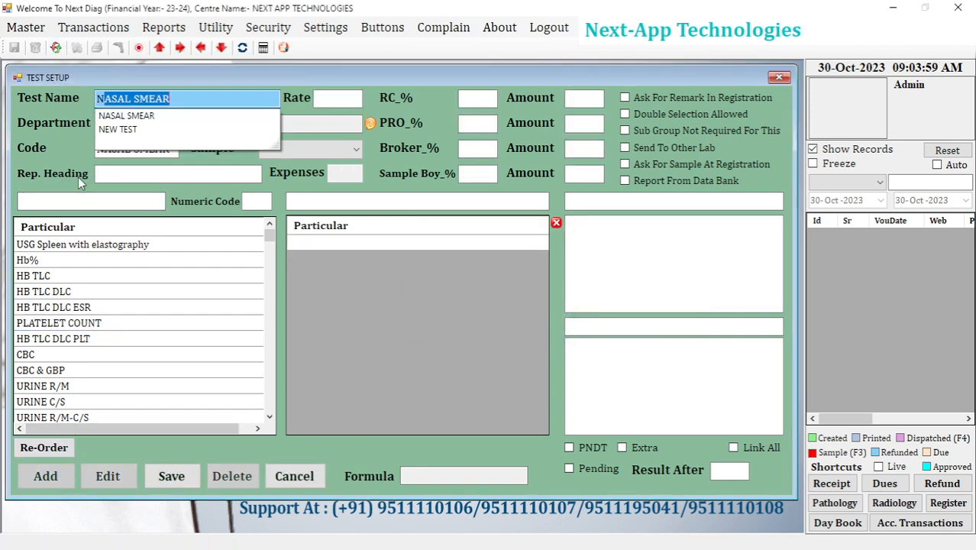
type("EW TEST")
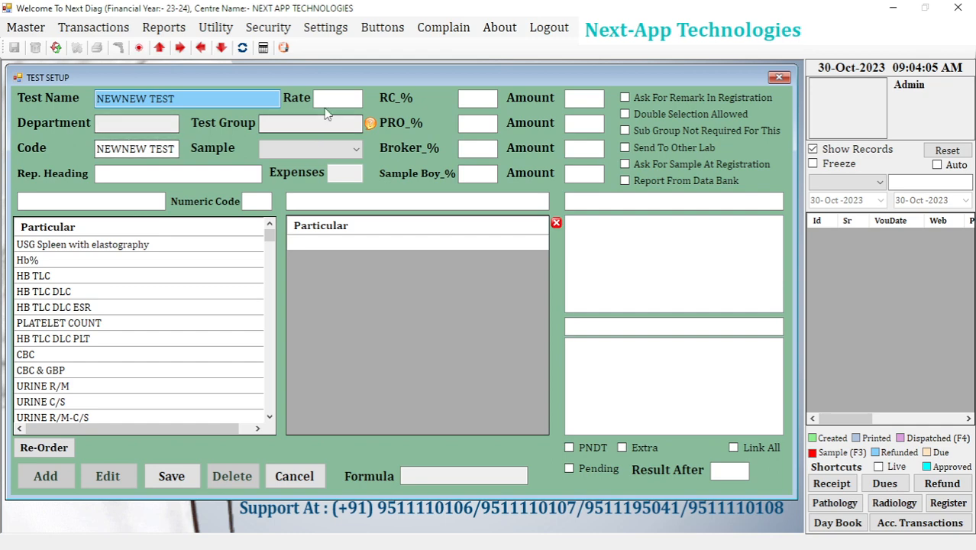
left_click(330, 99)
type("100")
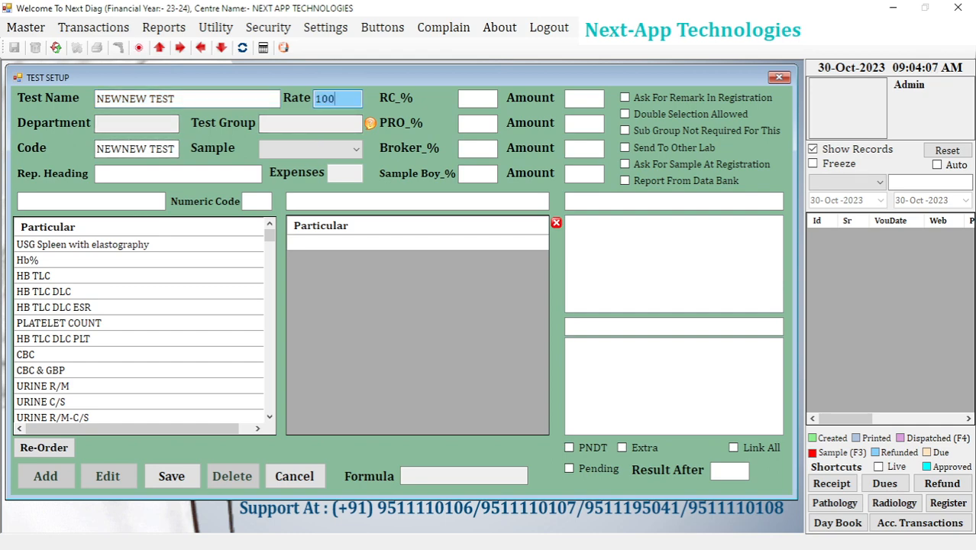
type("0")
left_click(475, 99)
type("5")
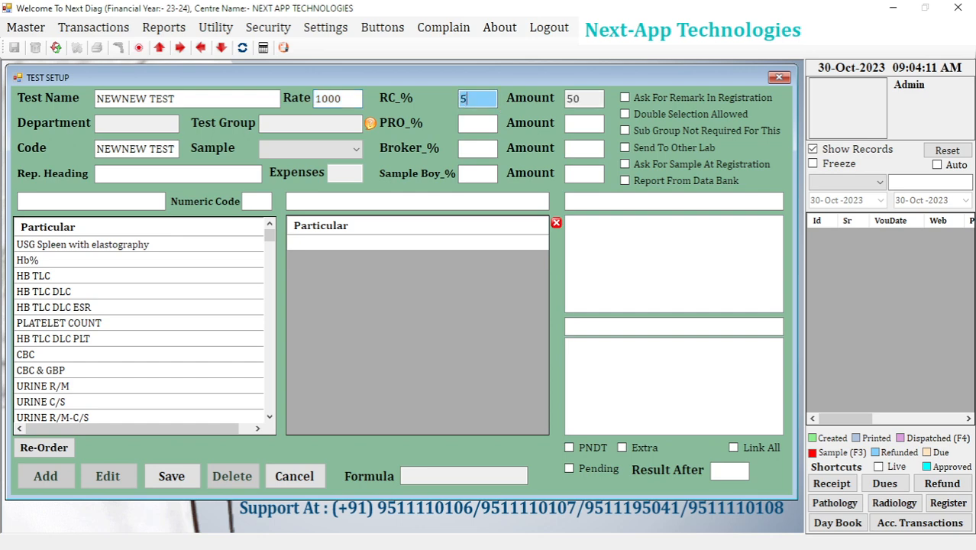
type("0")
Search the test groups for SE and assign NEWNEW TEST to SEROLOGY / IMMUNOLOGY.
left_click(374, 125)
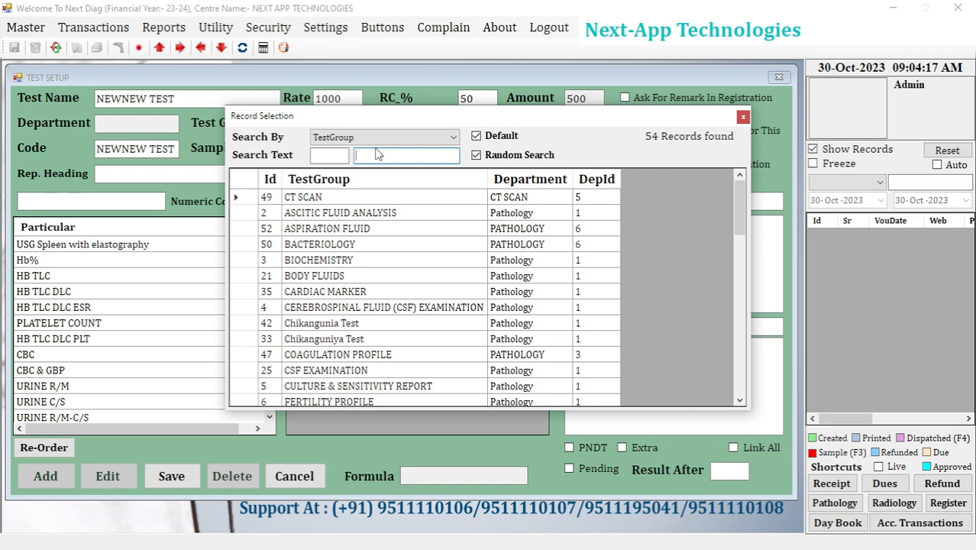
type("SE")
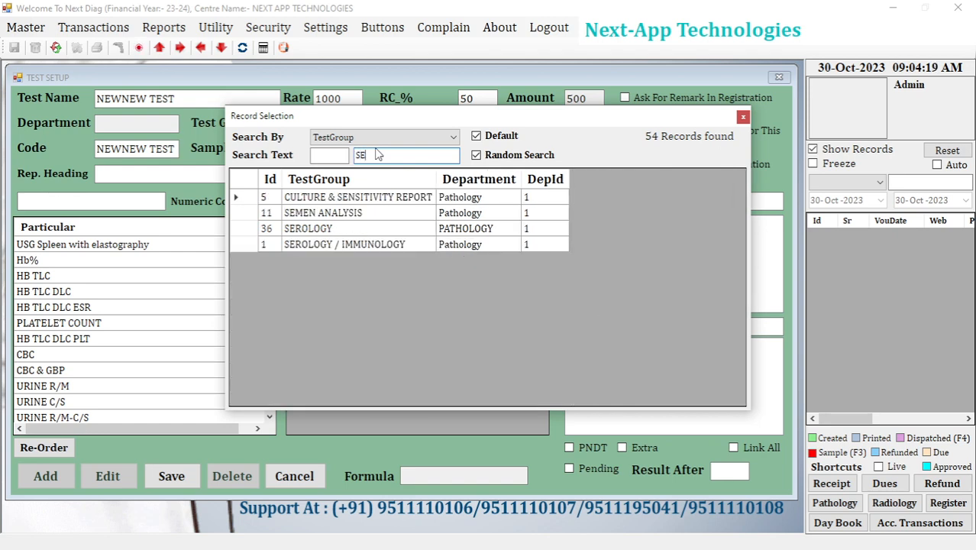
double_click(364, 244)
Find the New Test subgroup by searching for NEW and add it to the particulars of NEWNEW TEST.
left_click(646, 206)
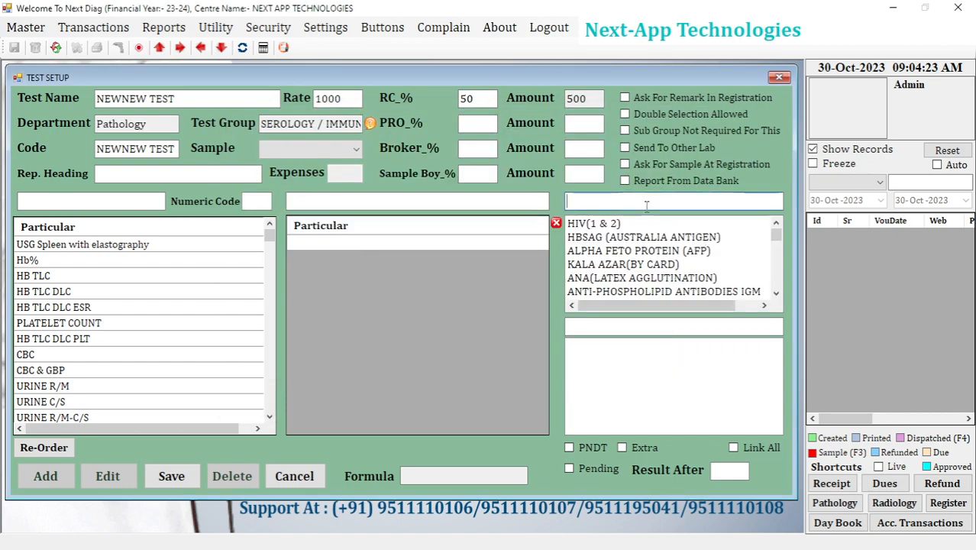
left_click_drag(779, 235, 778, 215)
type("NEW")
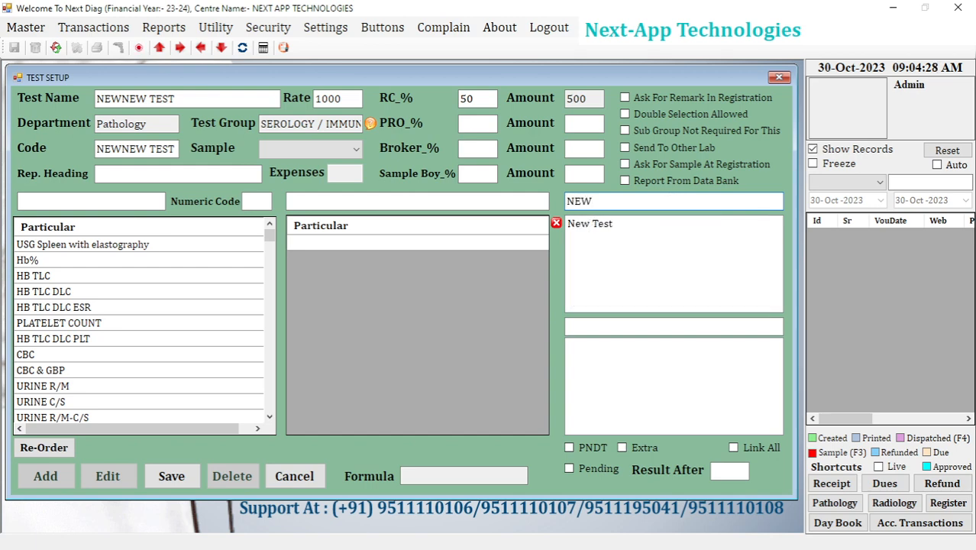
double_click(607, 224)
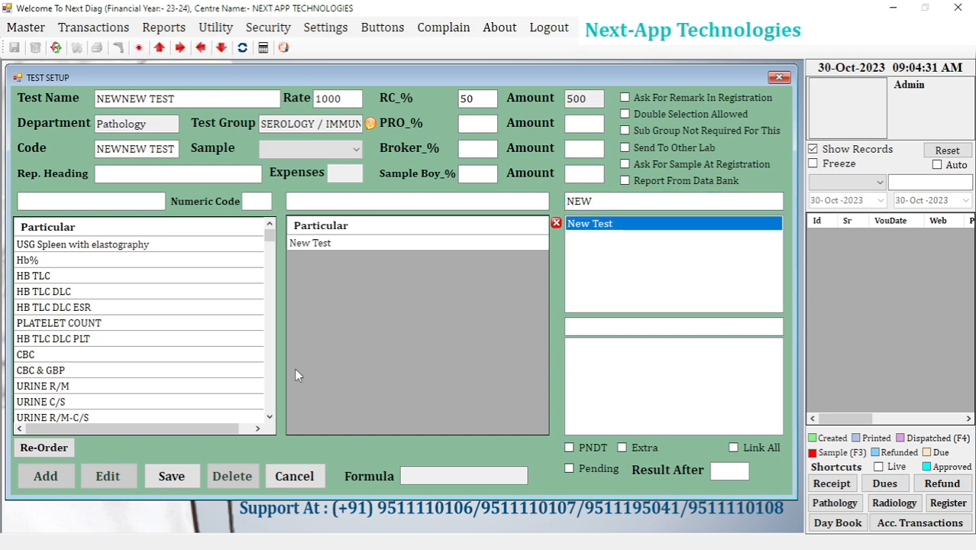
Save NEWNEW TEST, acknowledge the confirmation and close the test setup.
left_click(171, 476)
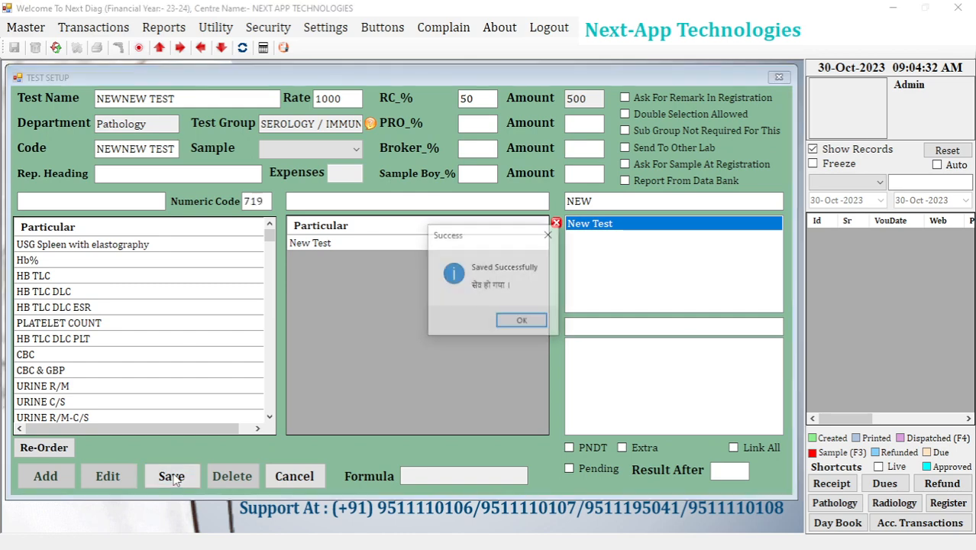
left_click(521, 326)
left_click(779, 77)
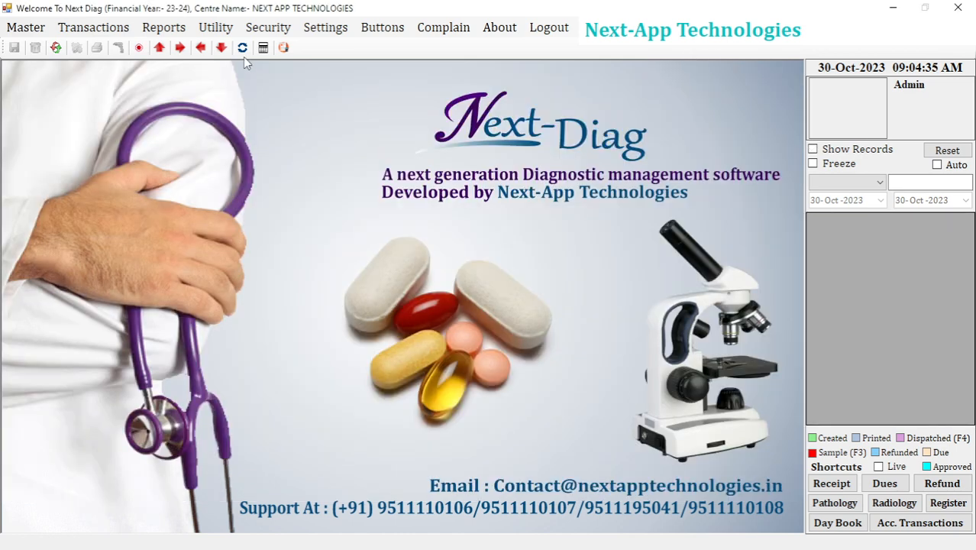
Open a new diagnostic bill receipt, enter the patient's name and age 34, and choose the second consultant in the list.
left_click(93, 28)
left_click(108, 42)
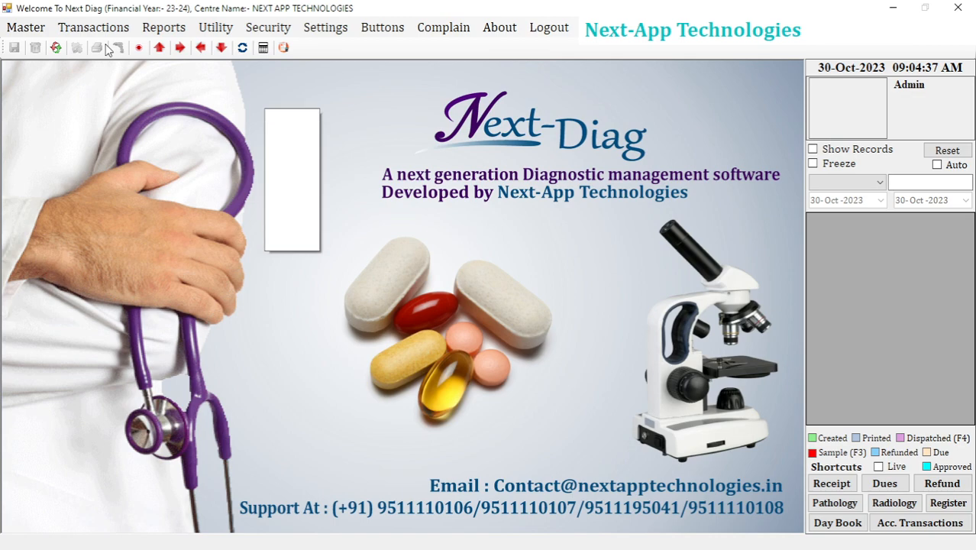
type("XY")
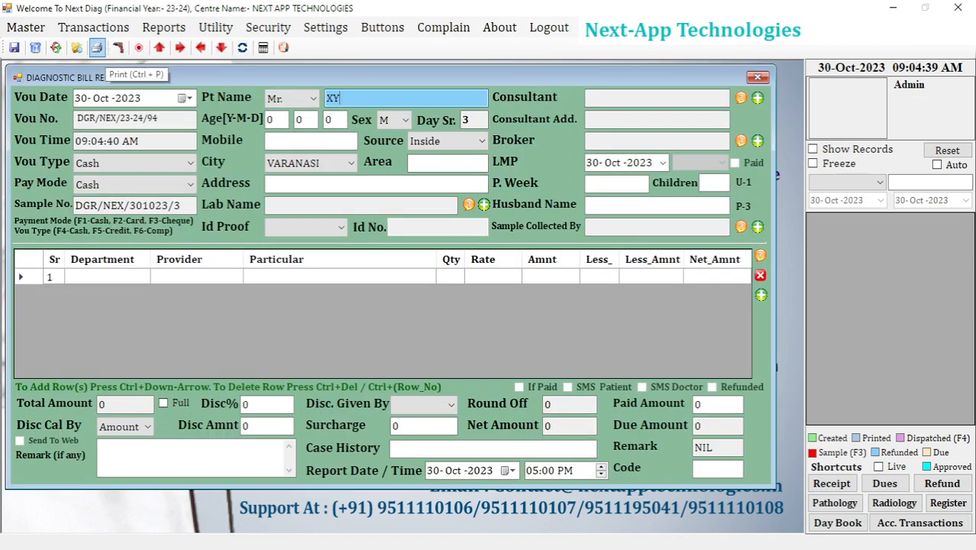
type("Z")
key("Return")
type("34")
key("Return")
key("Return")
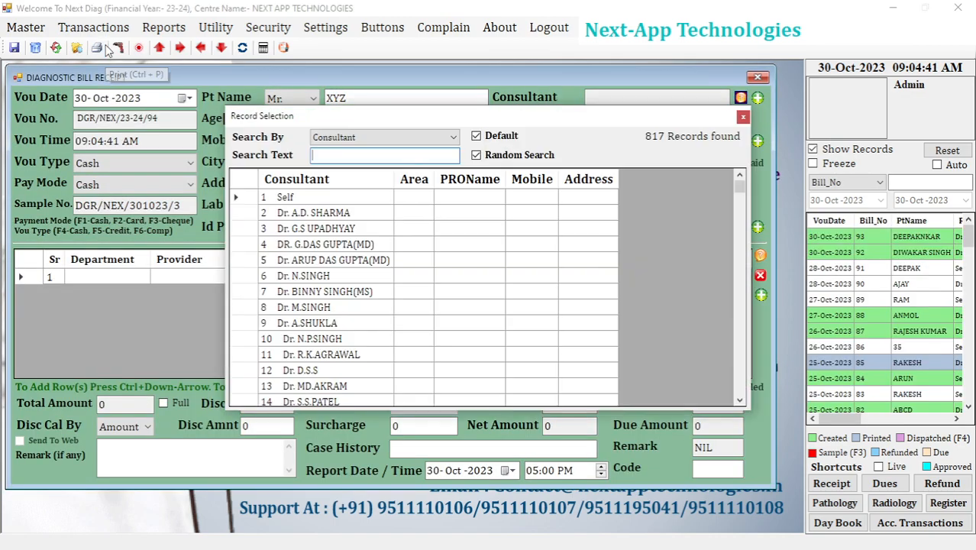
key("Down")
key("Return")
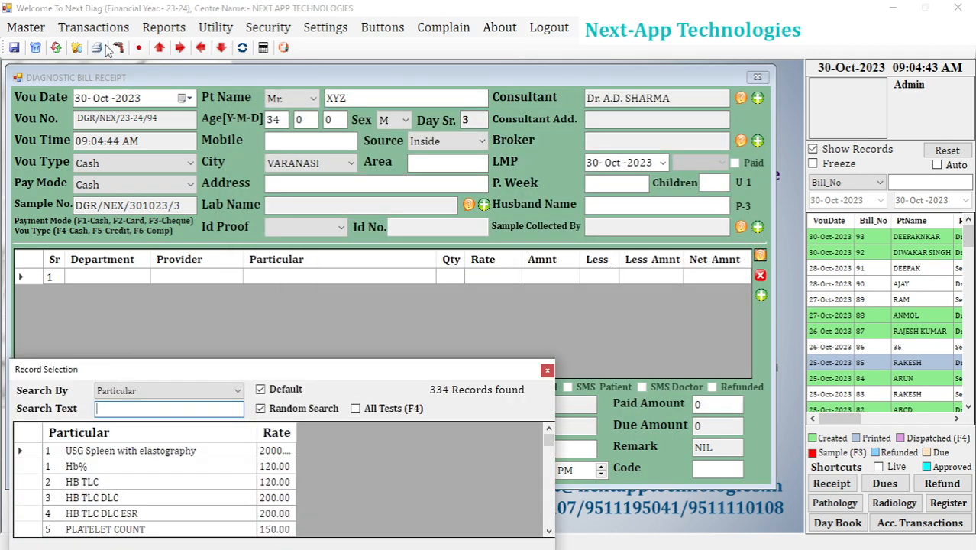
Search the tests for NEW, add NEWNEW TEST to the bill, and save the receipt.
type("NEW")
key("Down")
key("Down")
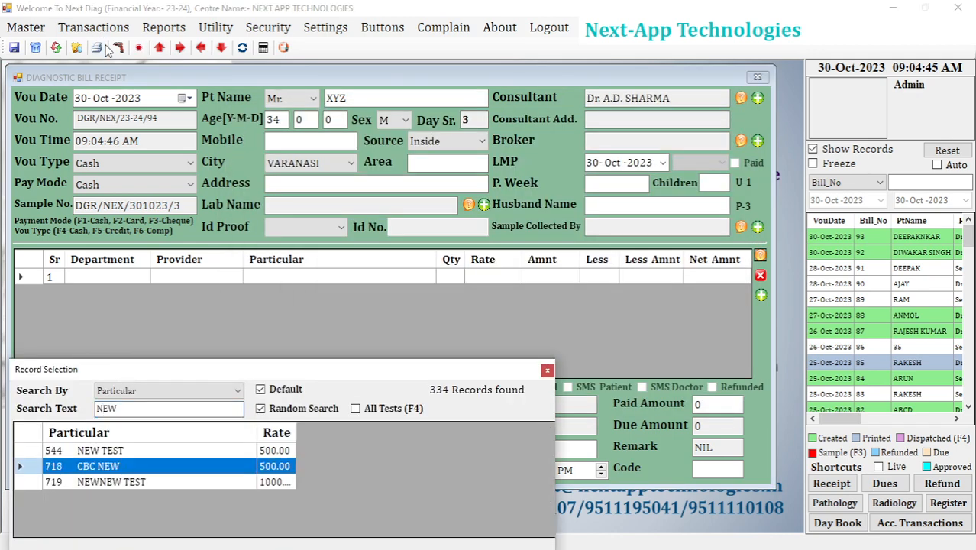
key("Down")
key("Return")
key("Escape")
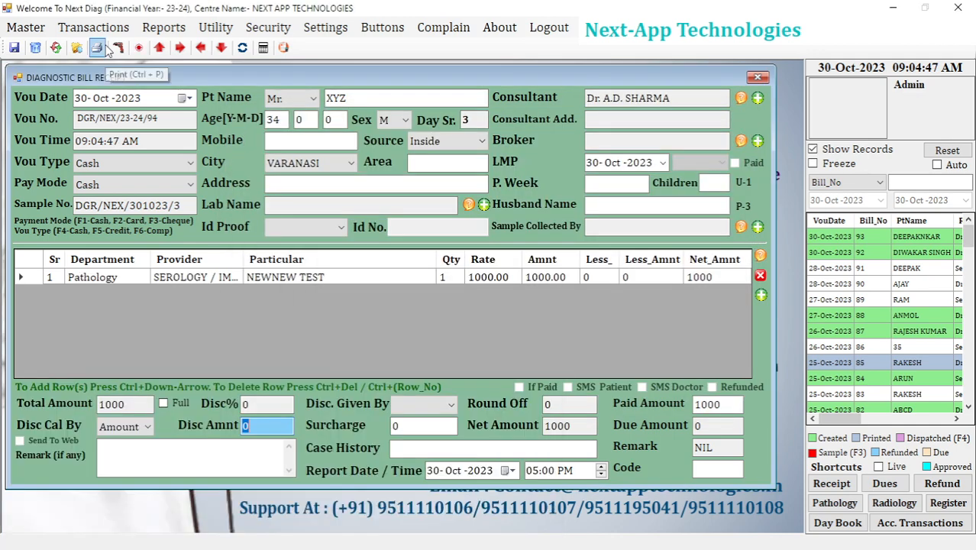
left_click(105, 48)
key("Escape")
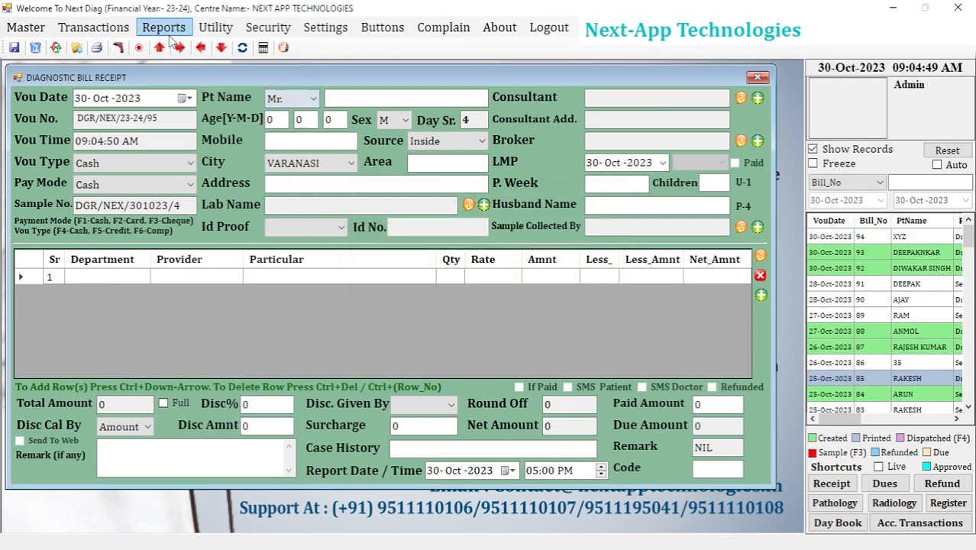
Open the general pathology report form and show its patient records list.
left_click(164, 28)
mouse_move(282, 70)
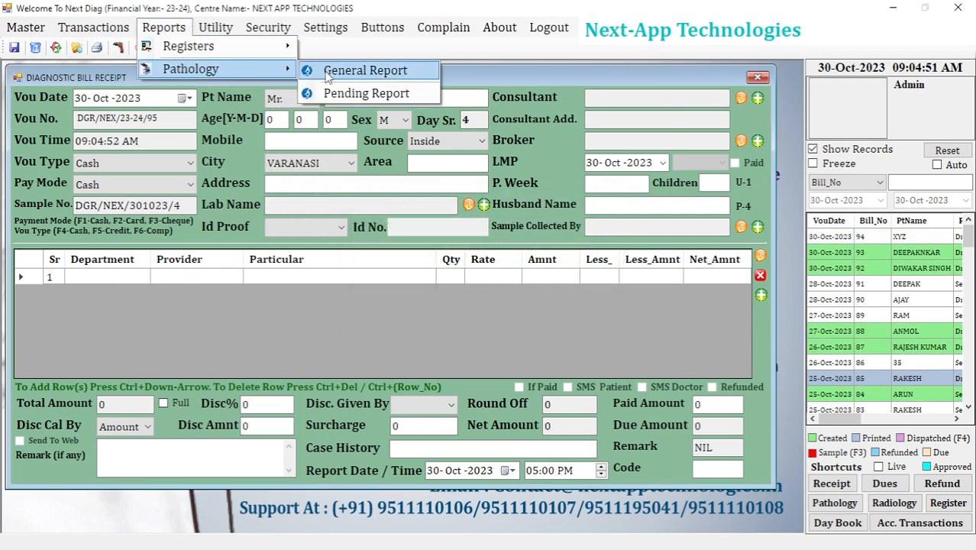
left_click(327, 72)
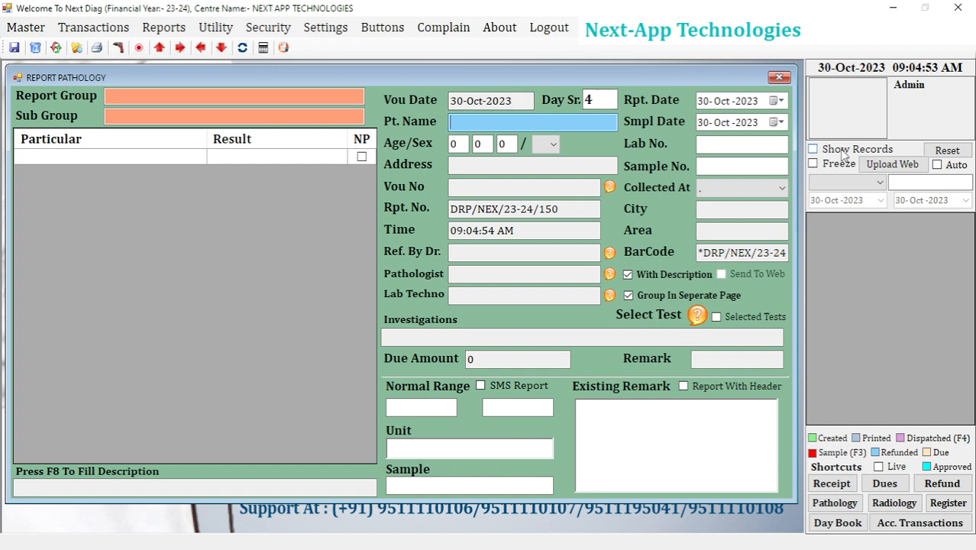
left_click(843, 152)
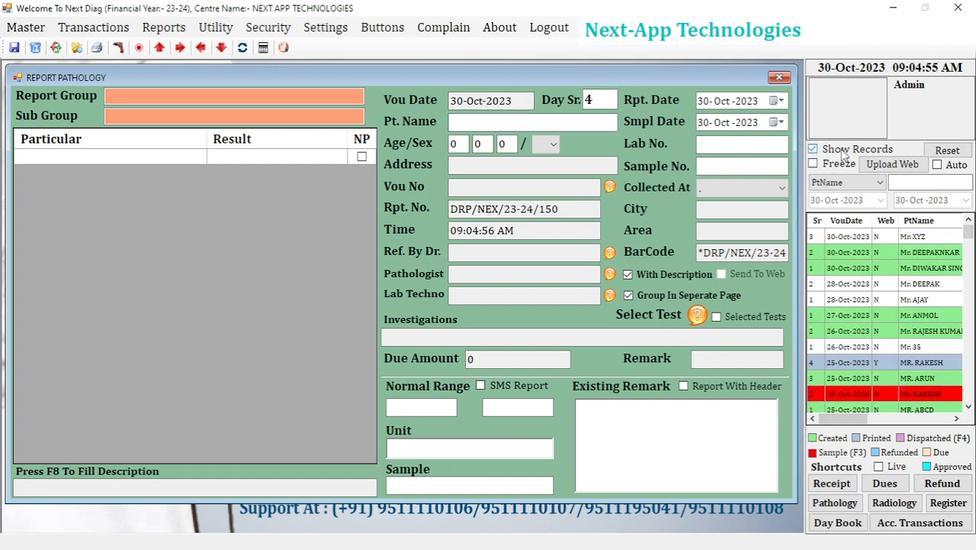
Load the newest patient's record, set the New Test result to Positive, save the report and preview it.
left_click(868, 237)
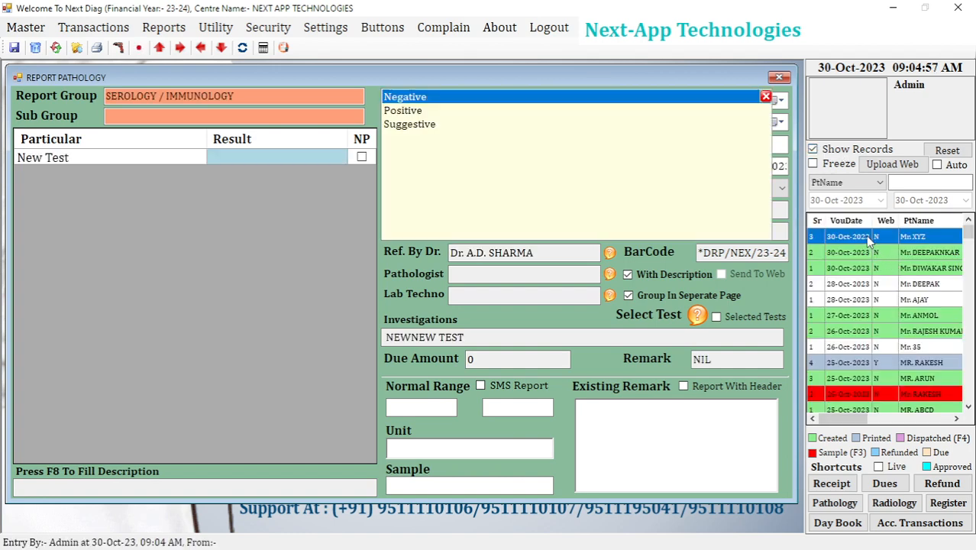
left_click(405, 111)
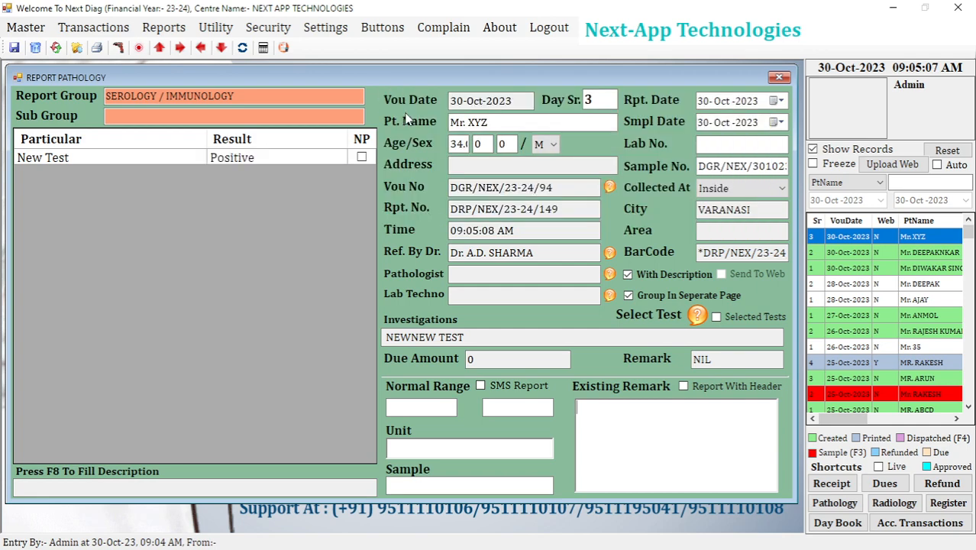
key("ctrl+s")
left_click(475, 318)
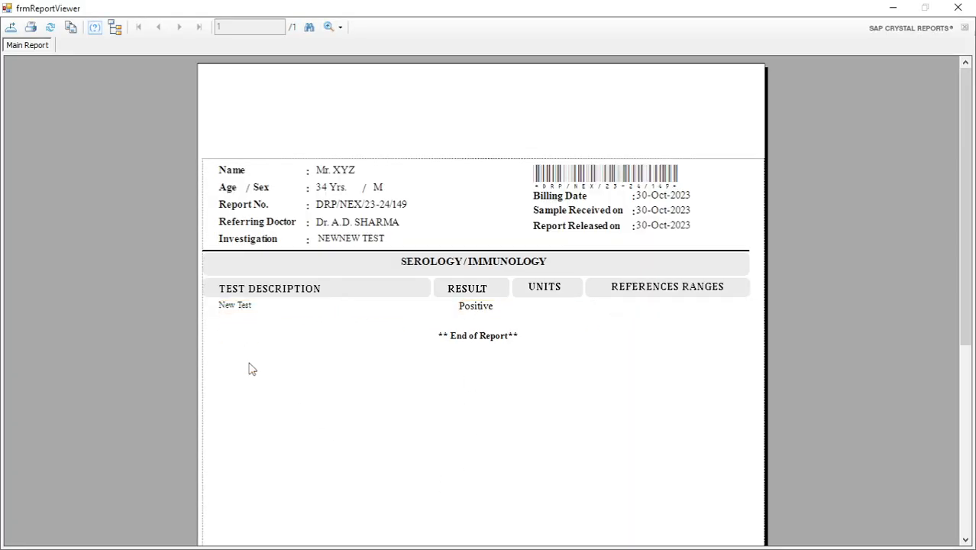
Examine the previewed report's test name, result, group title, units and reference range headings, and close the preview and print prompt.
left_click(250, 314)
left_click(473, 312)
left_click(495, 397)
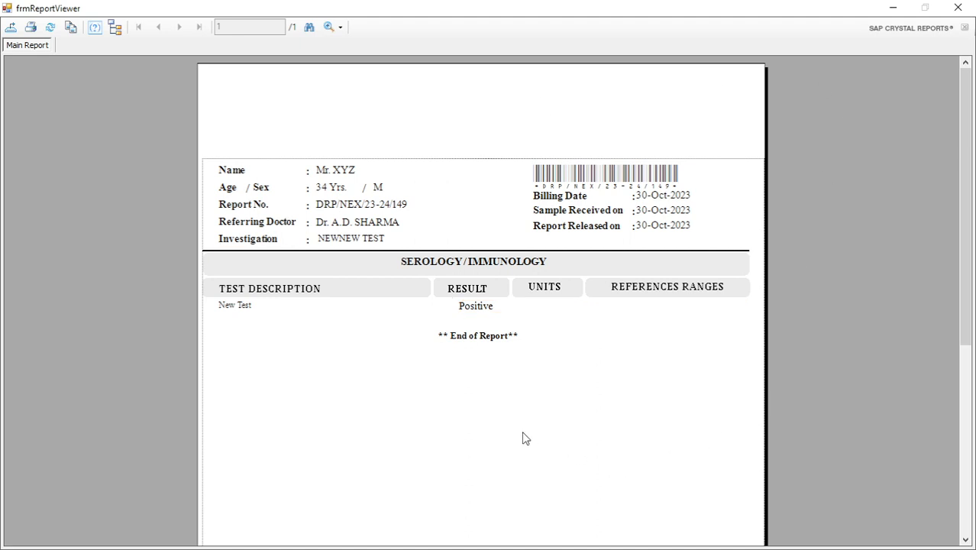
left_click(442, 266)
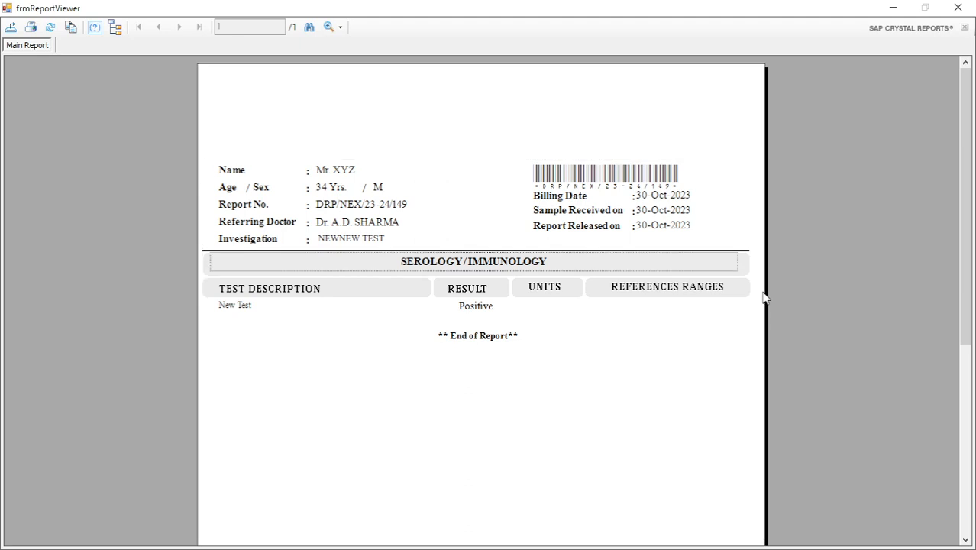
left_click(444, 265)
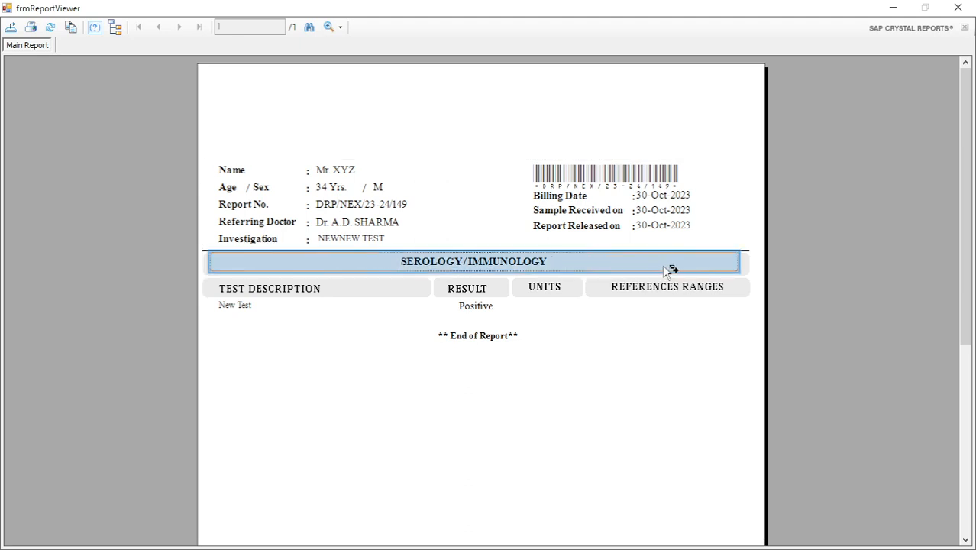
left_click(724, 119)
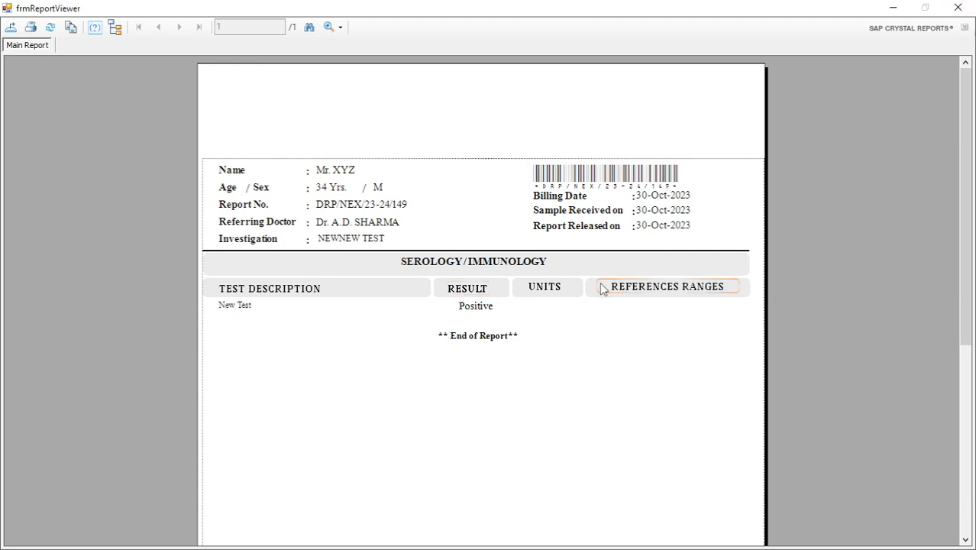
left_click(542, 291)
left_click(644, 295)
left_click(706, 119)
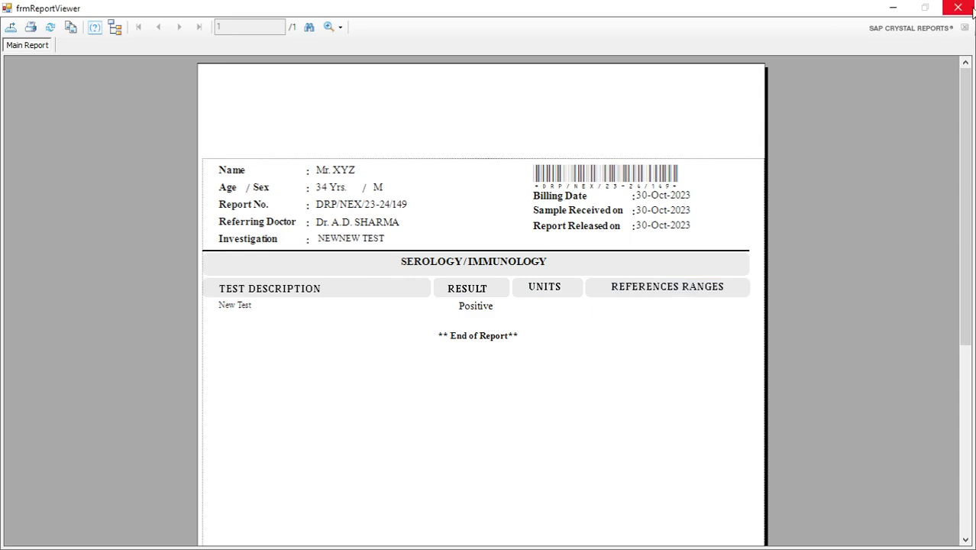
left_click(957, 9)
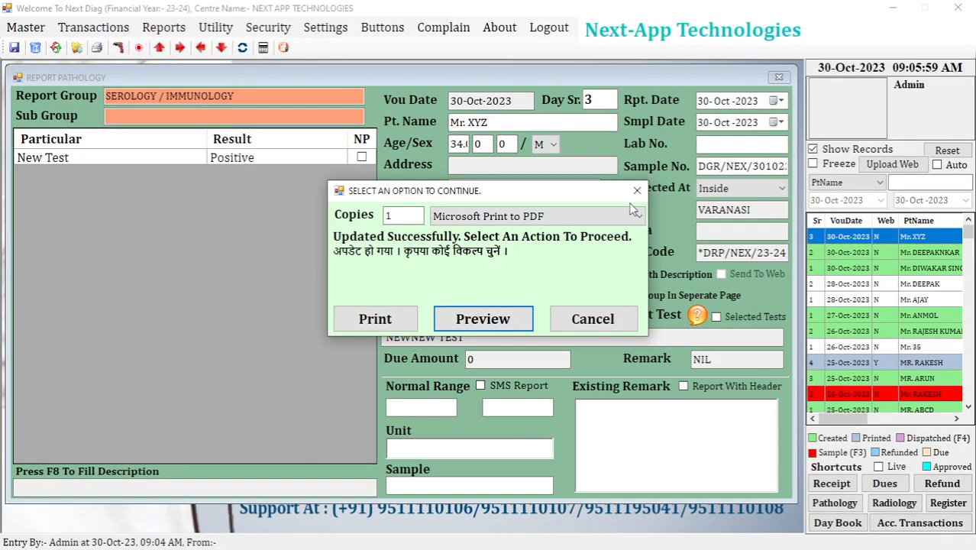
left_click(636, 190)
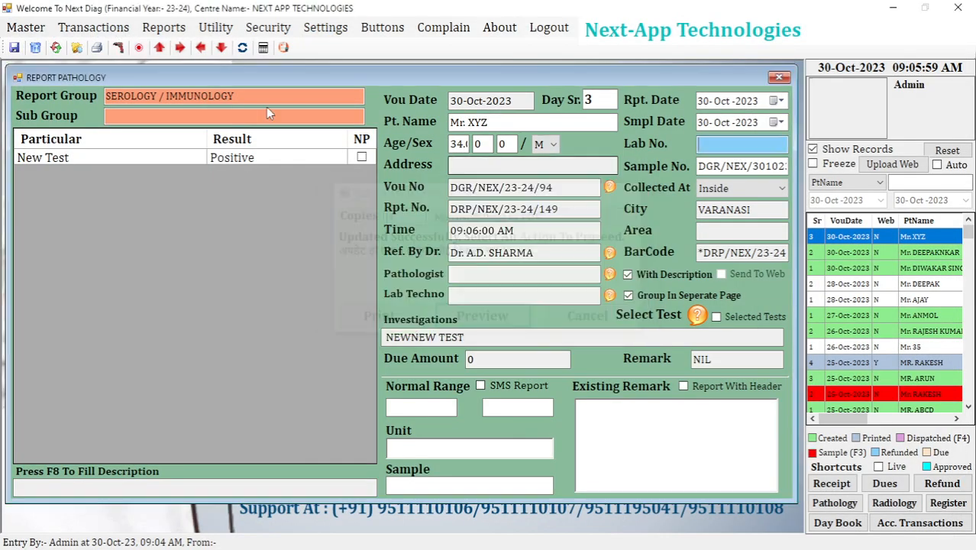
Open the pathology report group setup, search its records for SERO and load the SEROLOGY / IMMUNOLOGY group.
left_click(25, 26)
mouse_move(65, 140)
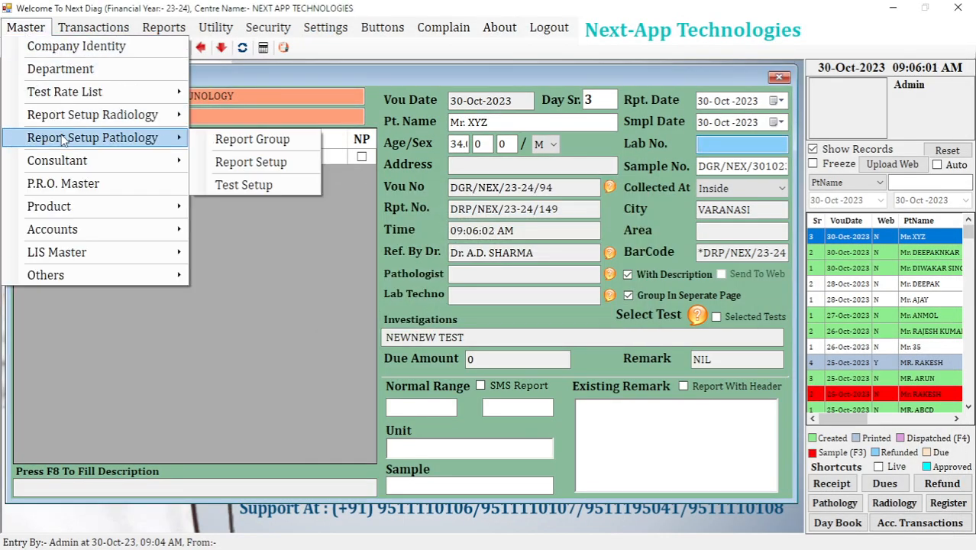
left_click(249, 141)
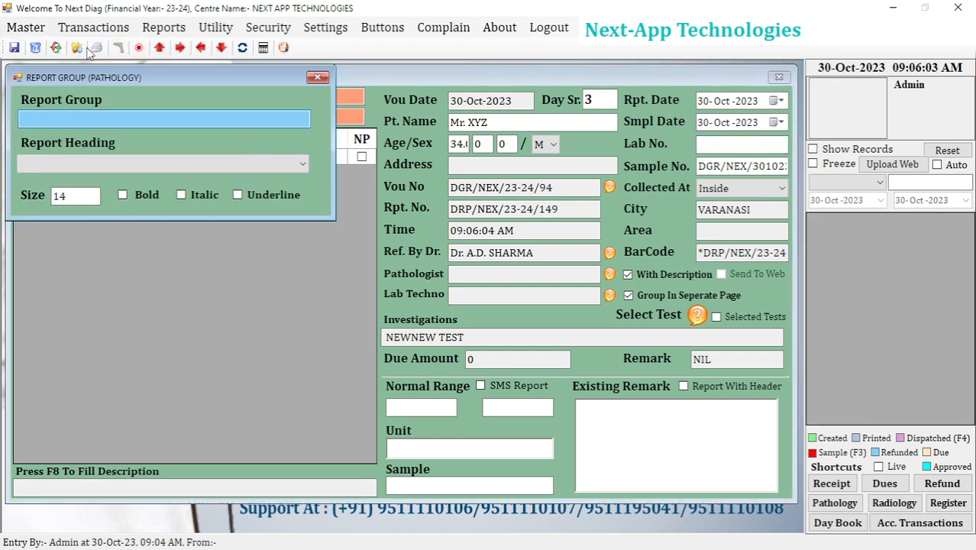
left_click(849, 153)
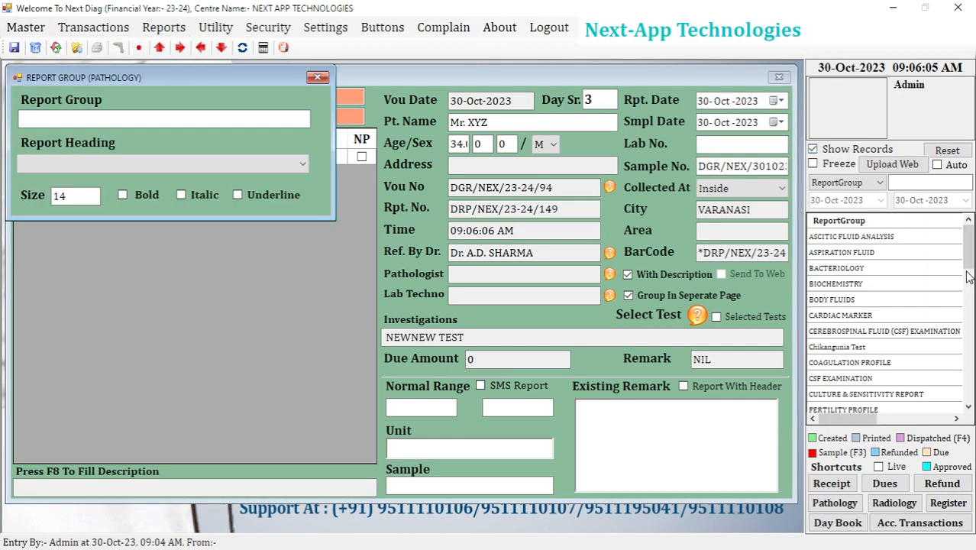
left_click(916, 181)
type("SERO")
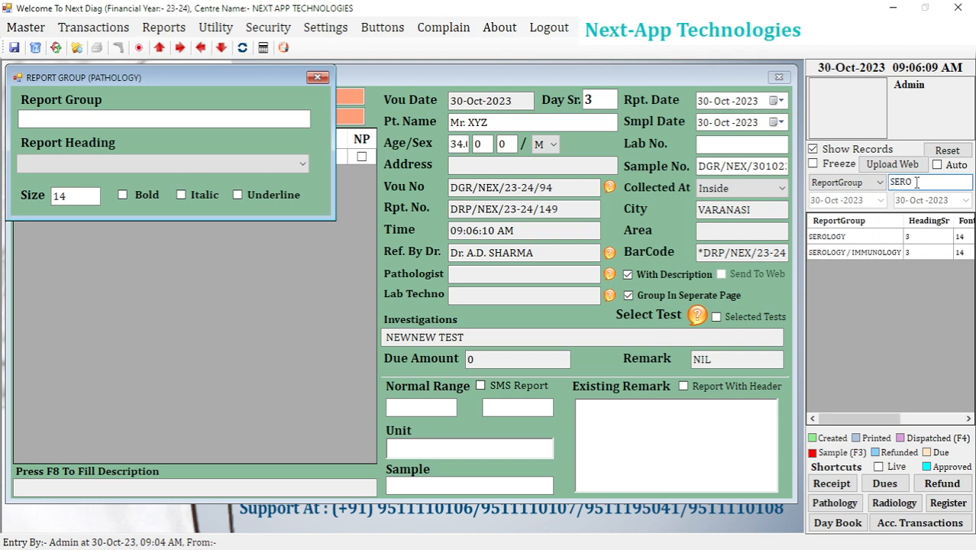
left_click(842, 251)
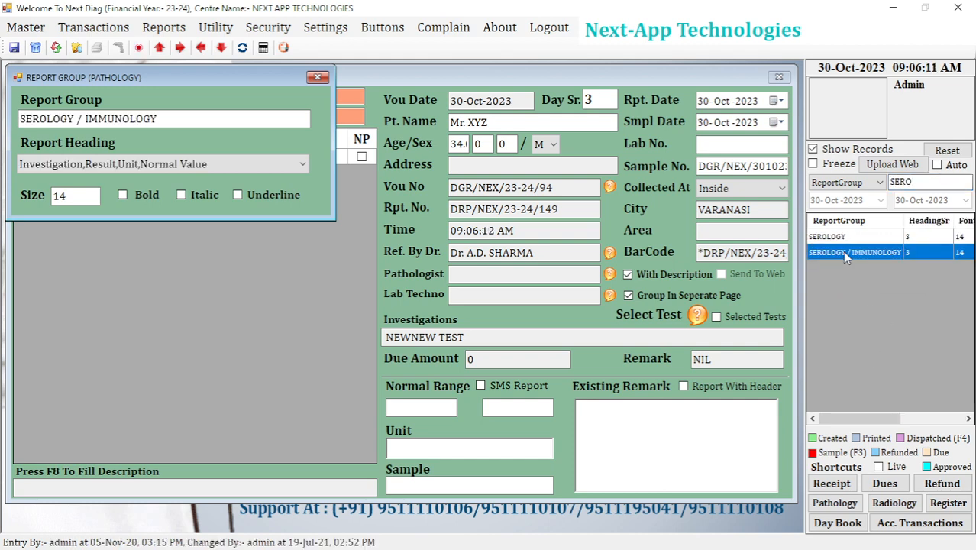
Set the report heading of the SEROLOGY / IMMUNOLOGY group to Investigation,Result.
left_click(116, 163)
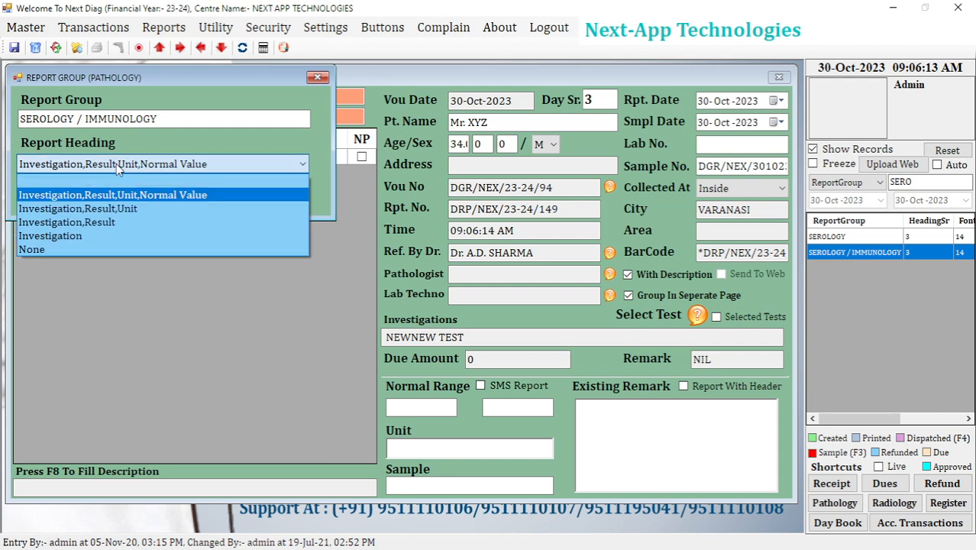
left_click(116, 163)
left_click(116, 164)
left_click(117, 164)
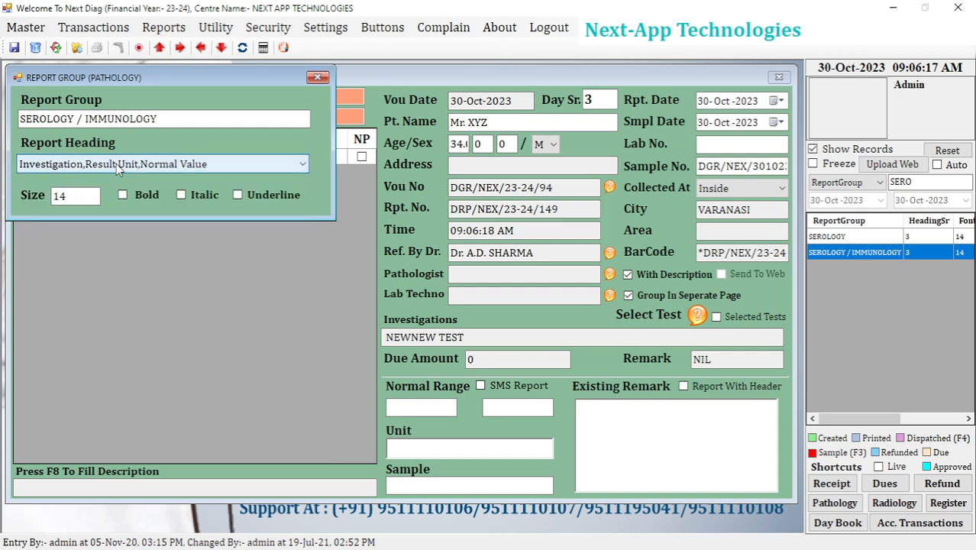
left_click(116, 164)
left_click(105, 222)
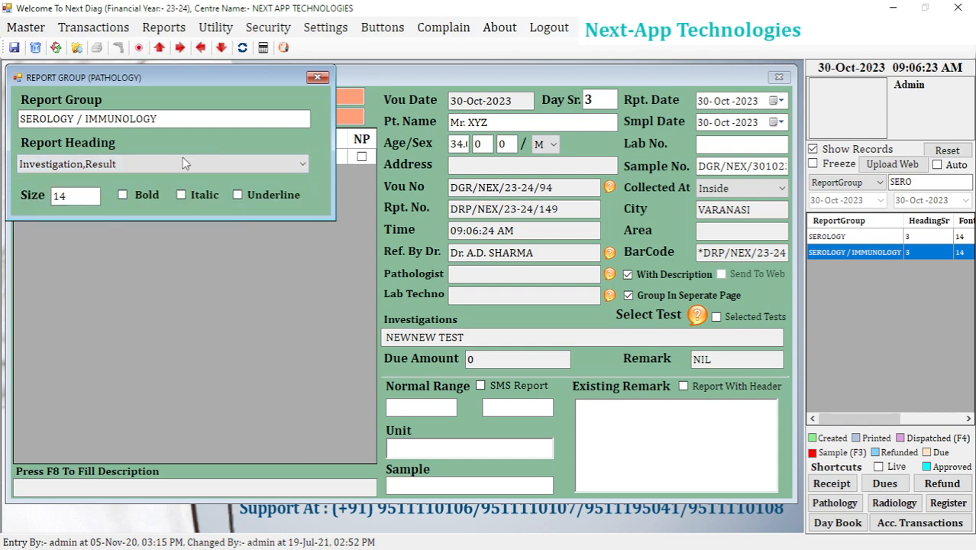
Close the report group setup and reset the pathology report form to a blank entry.
left_click(320, 77)
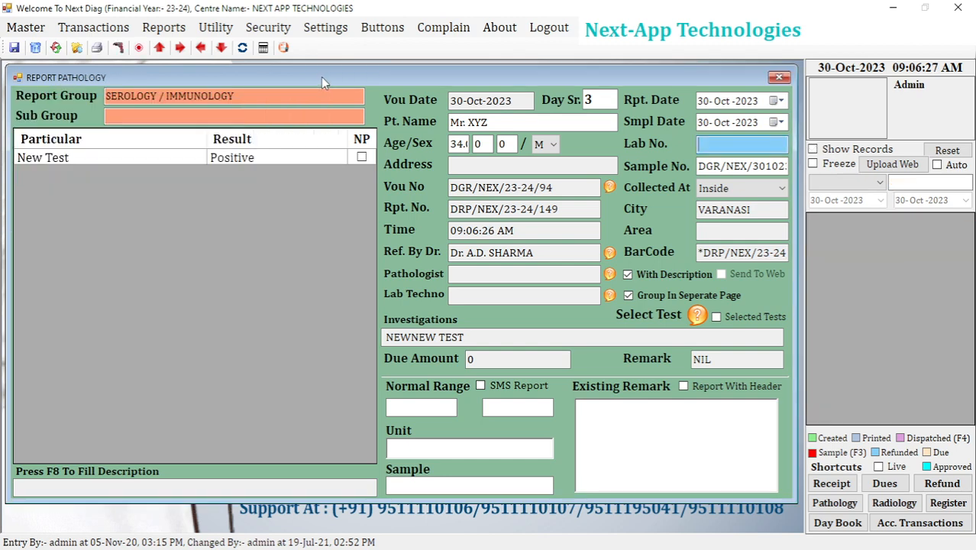
left_click(56, 49)
key("Return")
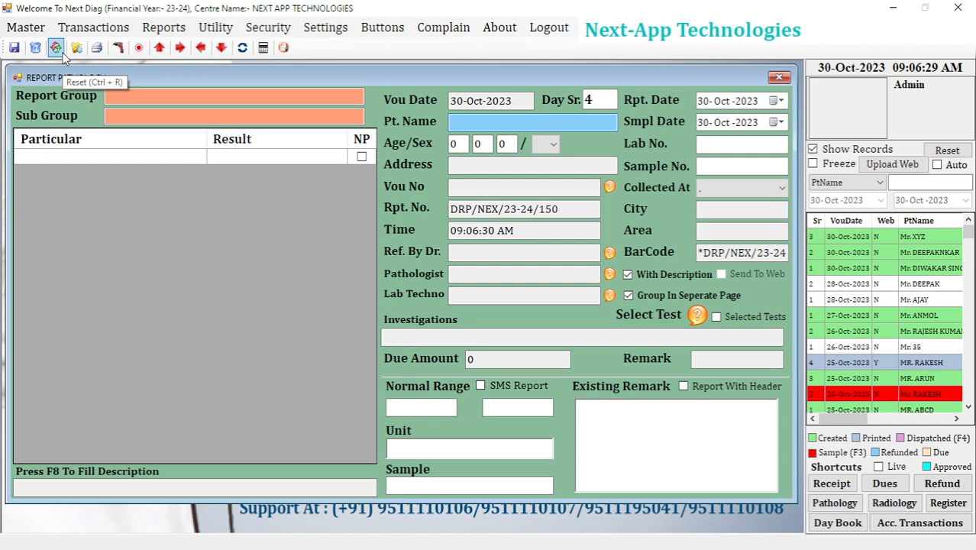